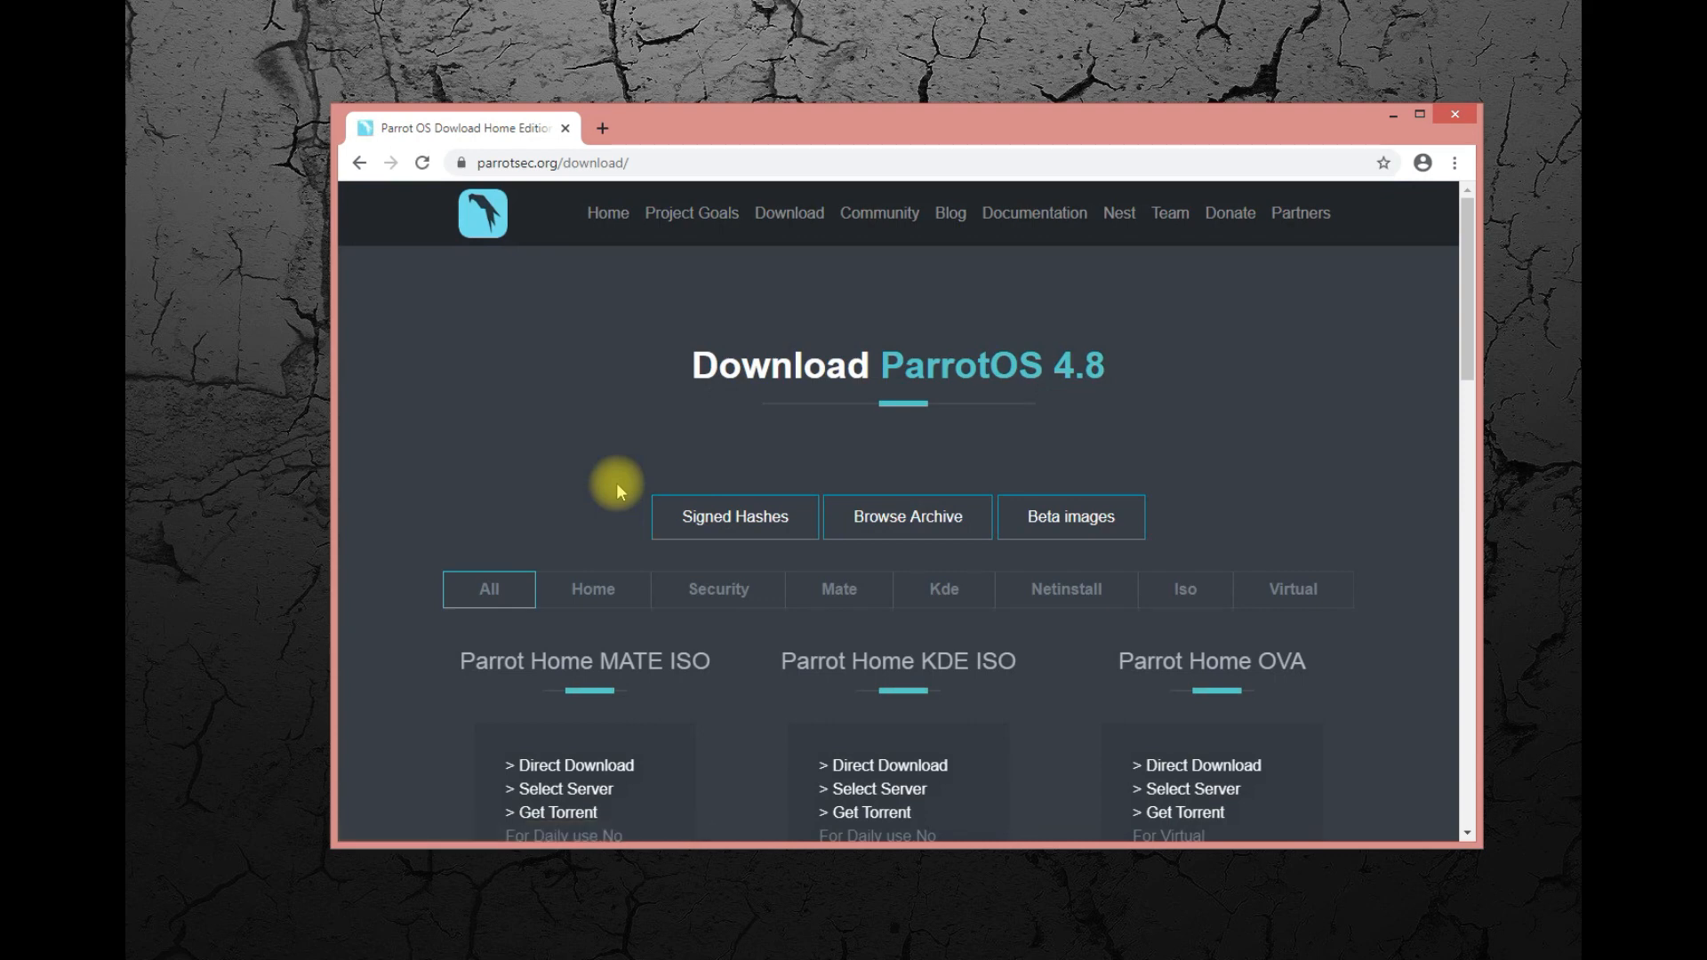
# Open the Parrot project's home page and look over its welcome banner and site navigation.
pyautogui.click(488, 210)
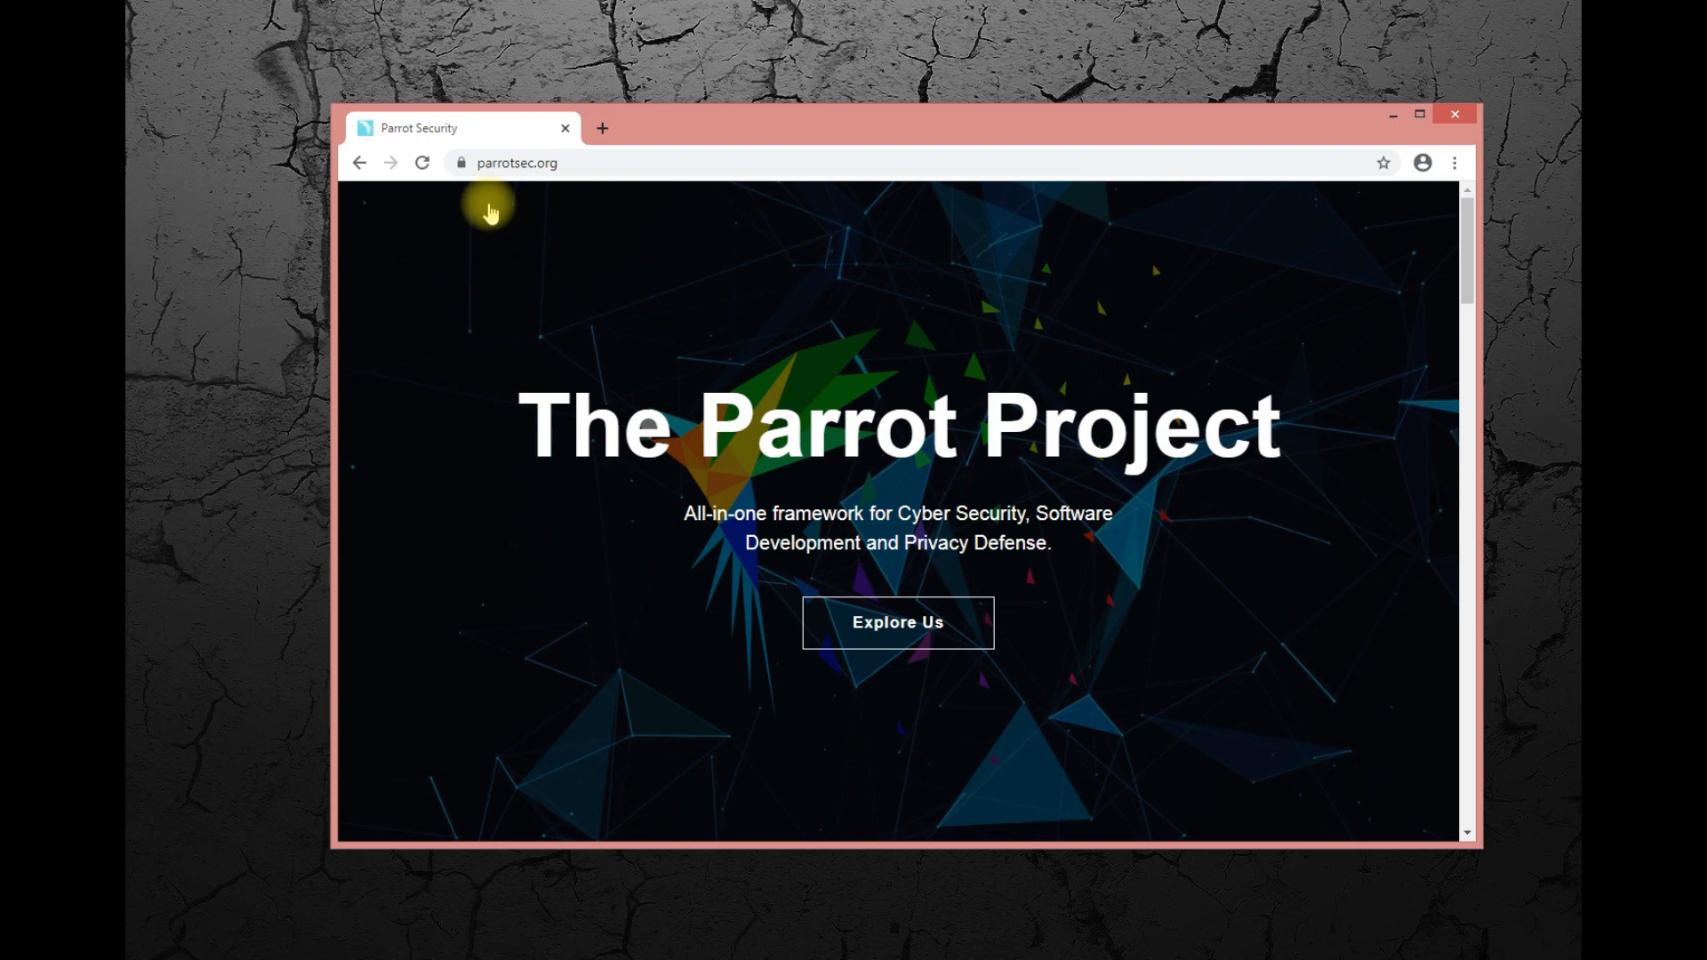
pyautogui.scroll(-3, 1106, 515)
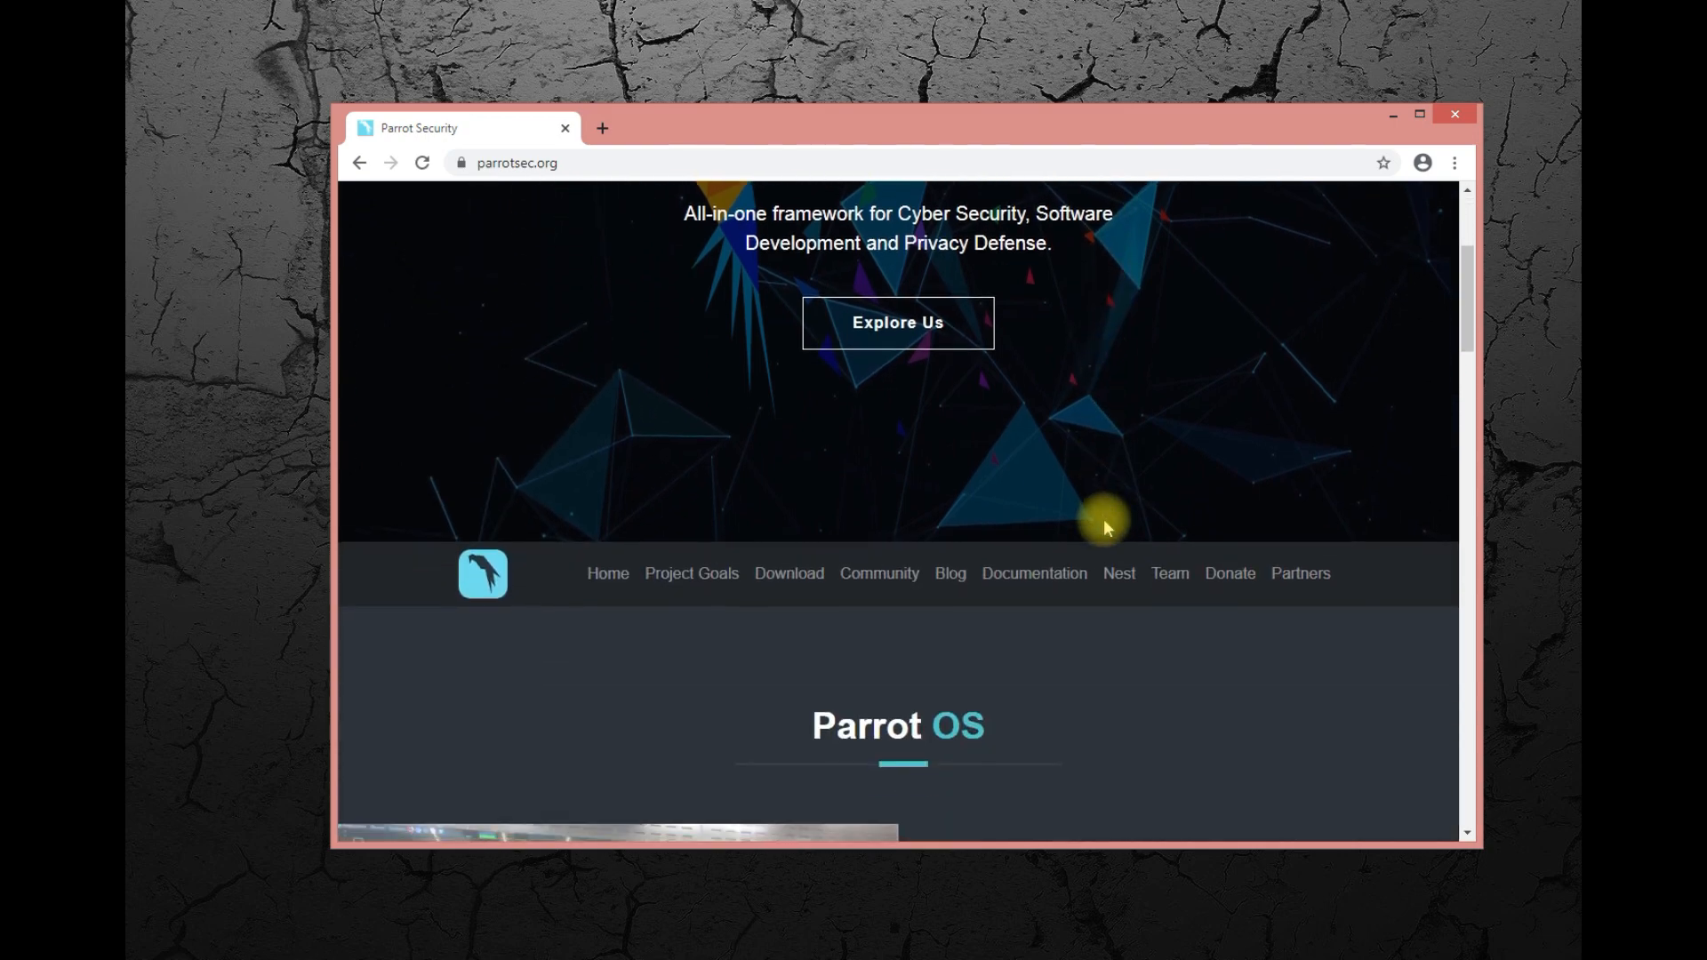
pyautogui.scroll(-5, 1102, 519)
pyautogui.scroll(7, 1098, 526)
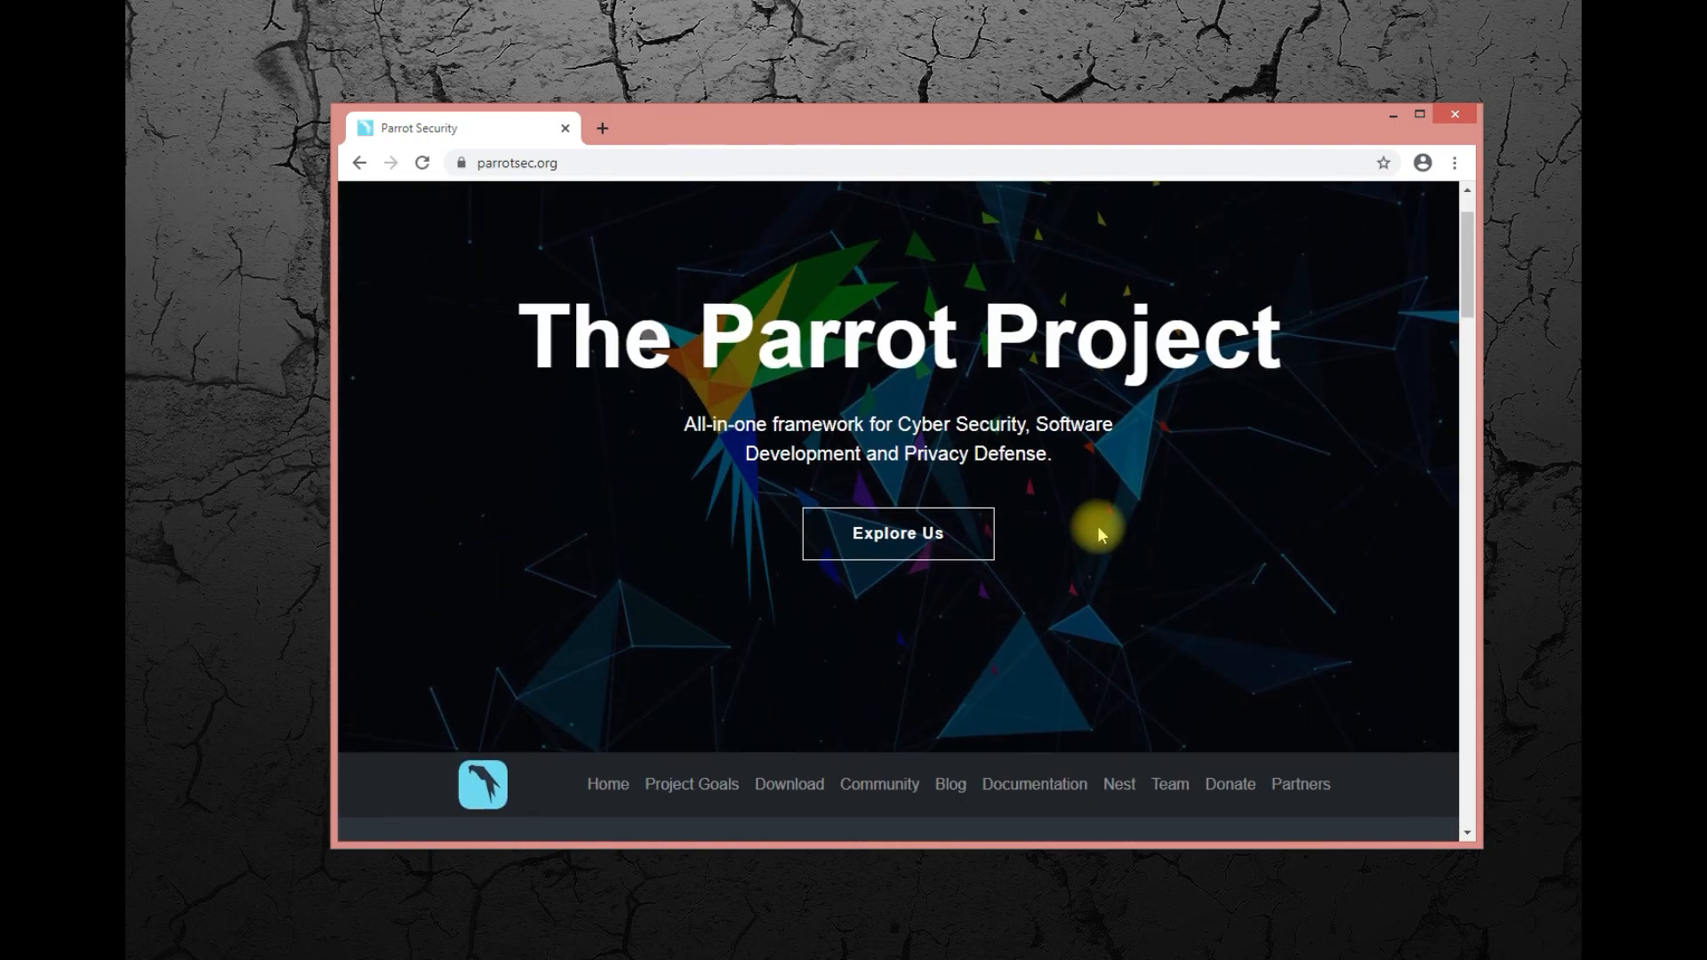
pyautogui.scroll(1, 1097, 526)
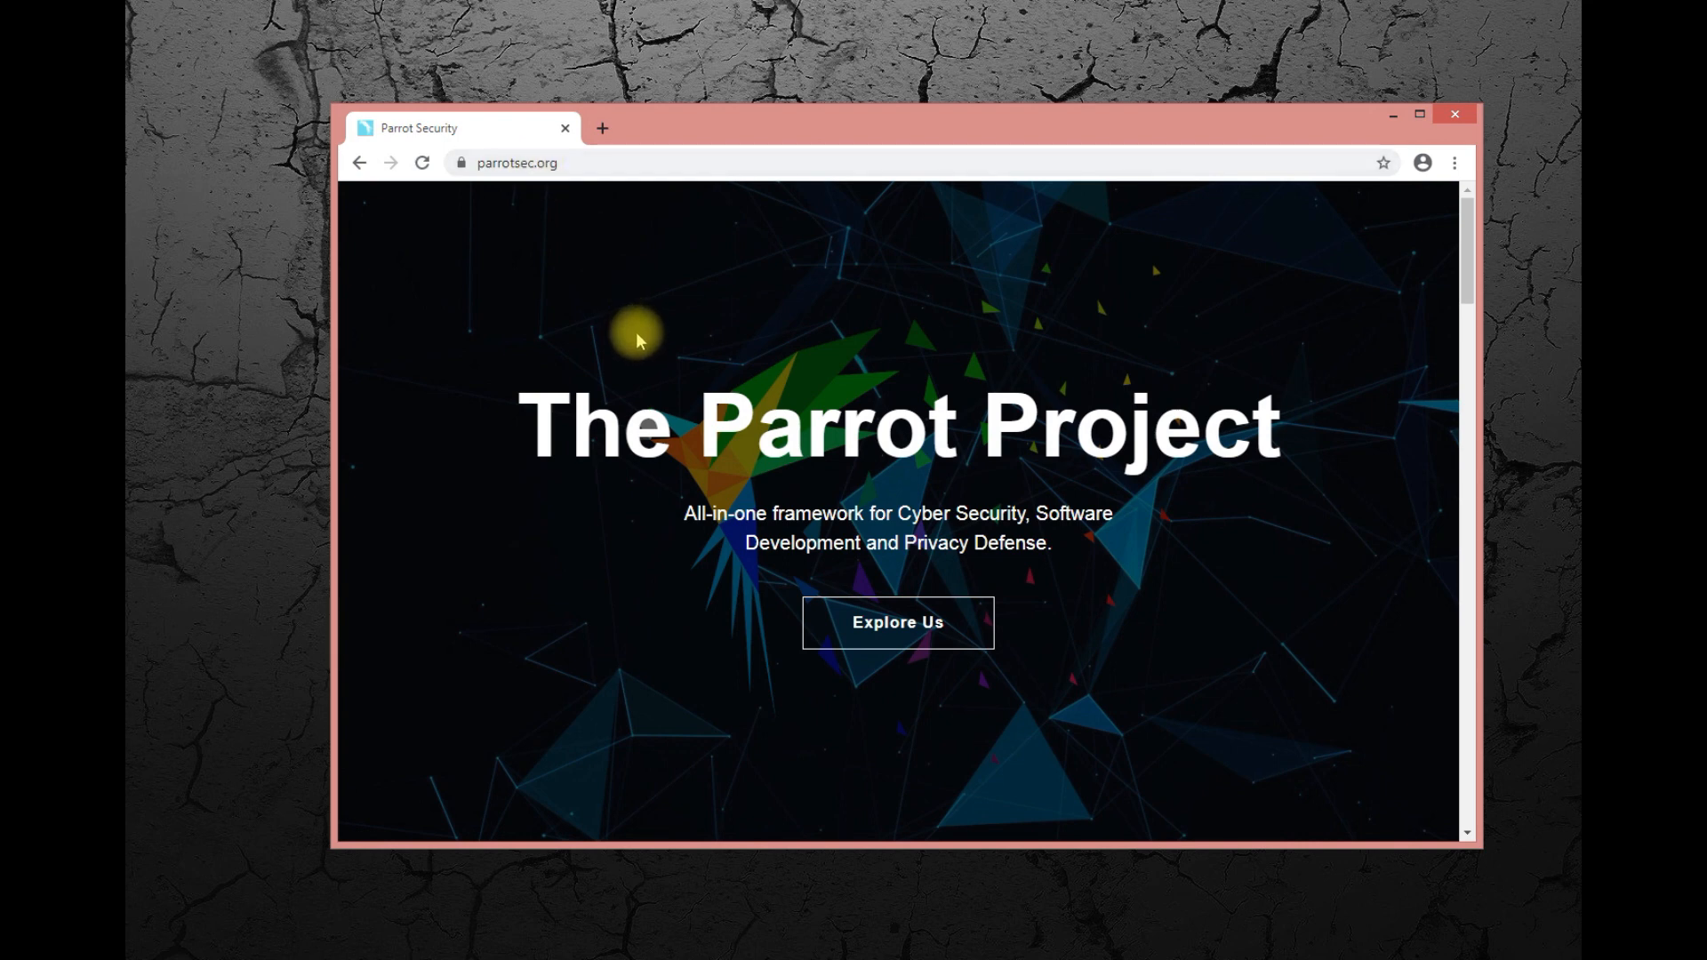
pyautogui.scroll(-1, 637, 334)
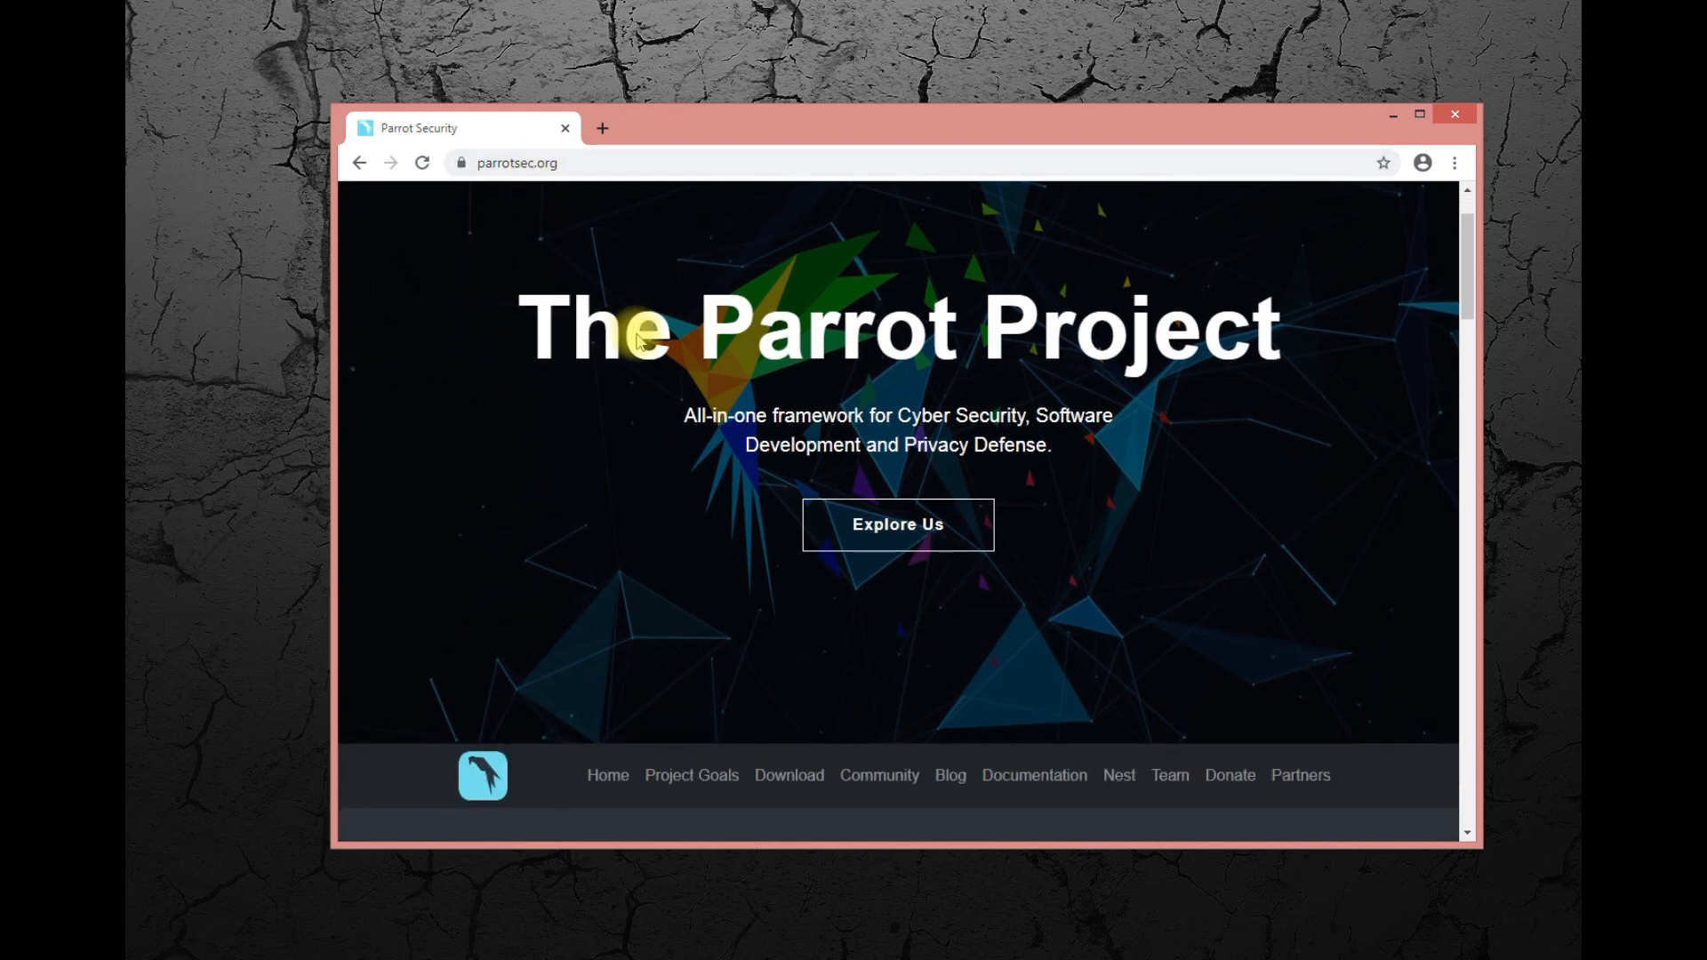
pyautogui.scroll(-3, 637, 335)
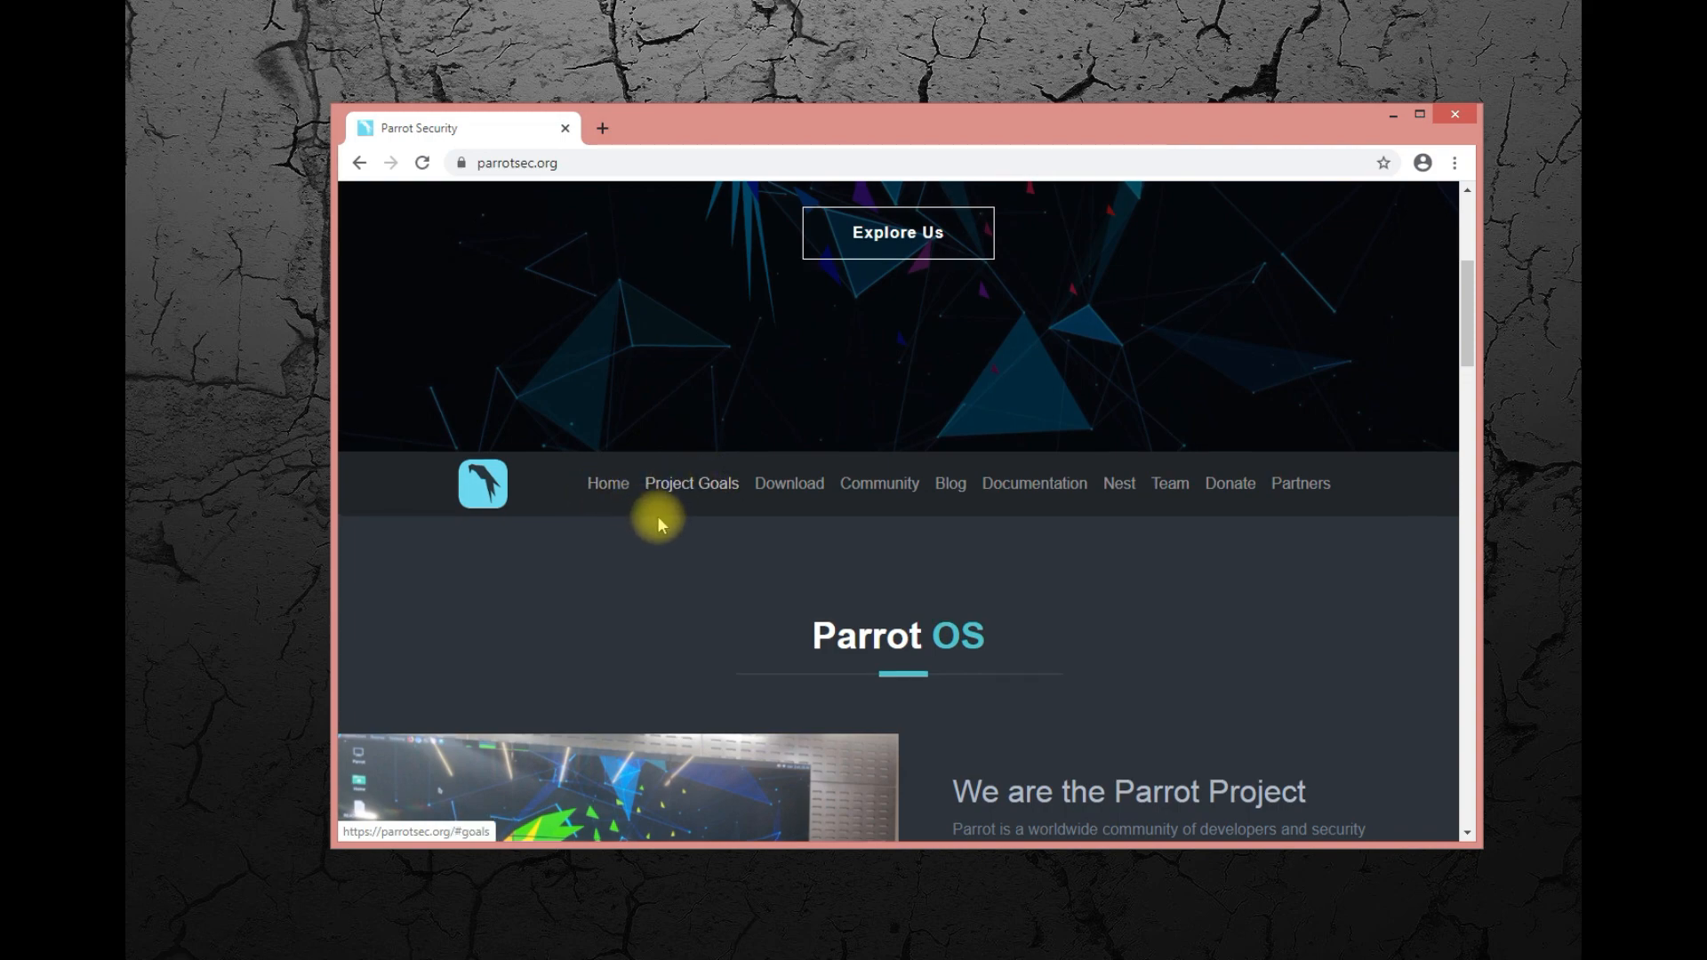
pyautogui.scroll(4, 658, 515)
# Look through the home page's Parrot OS description, project goals and community sections, using the Project Goals link.
pyautogui.scroll(-15, 658, 516)
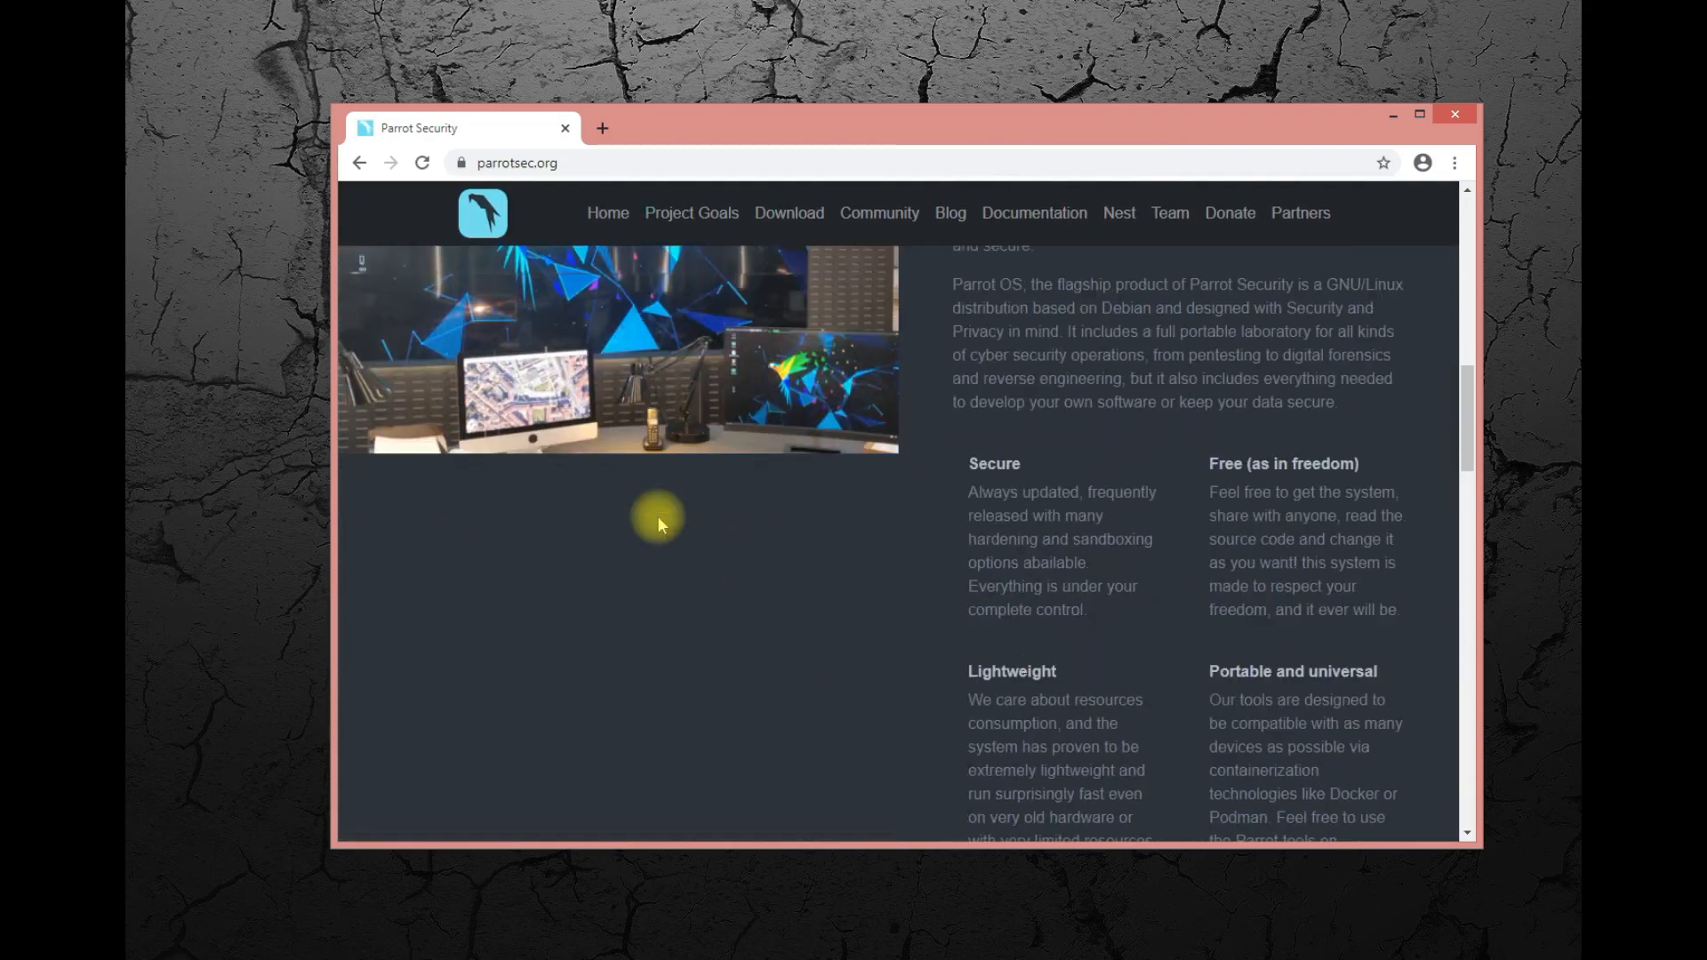
pyautogui.scroll(-20, 658, 516)
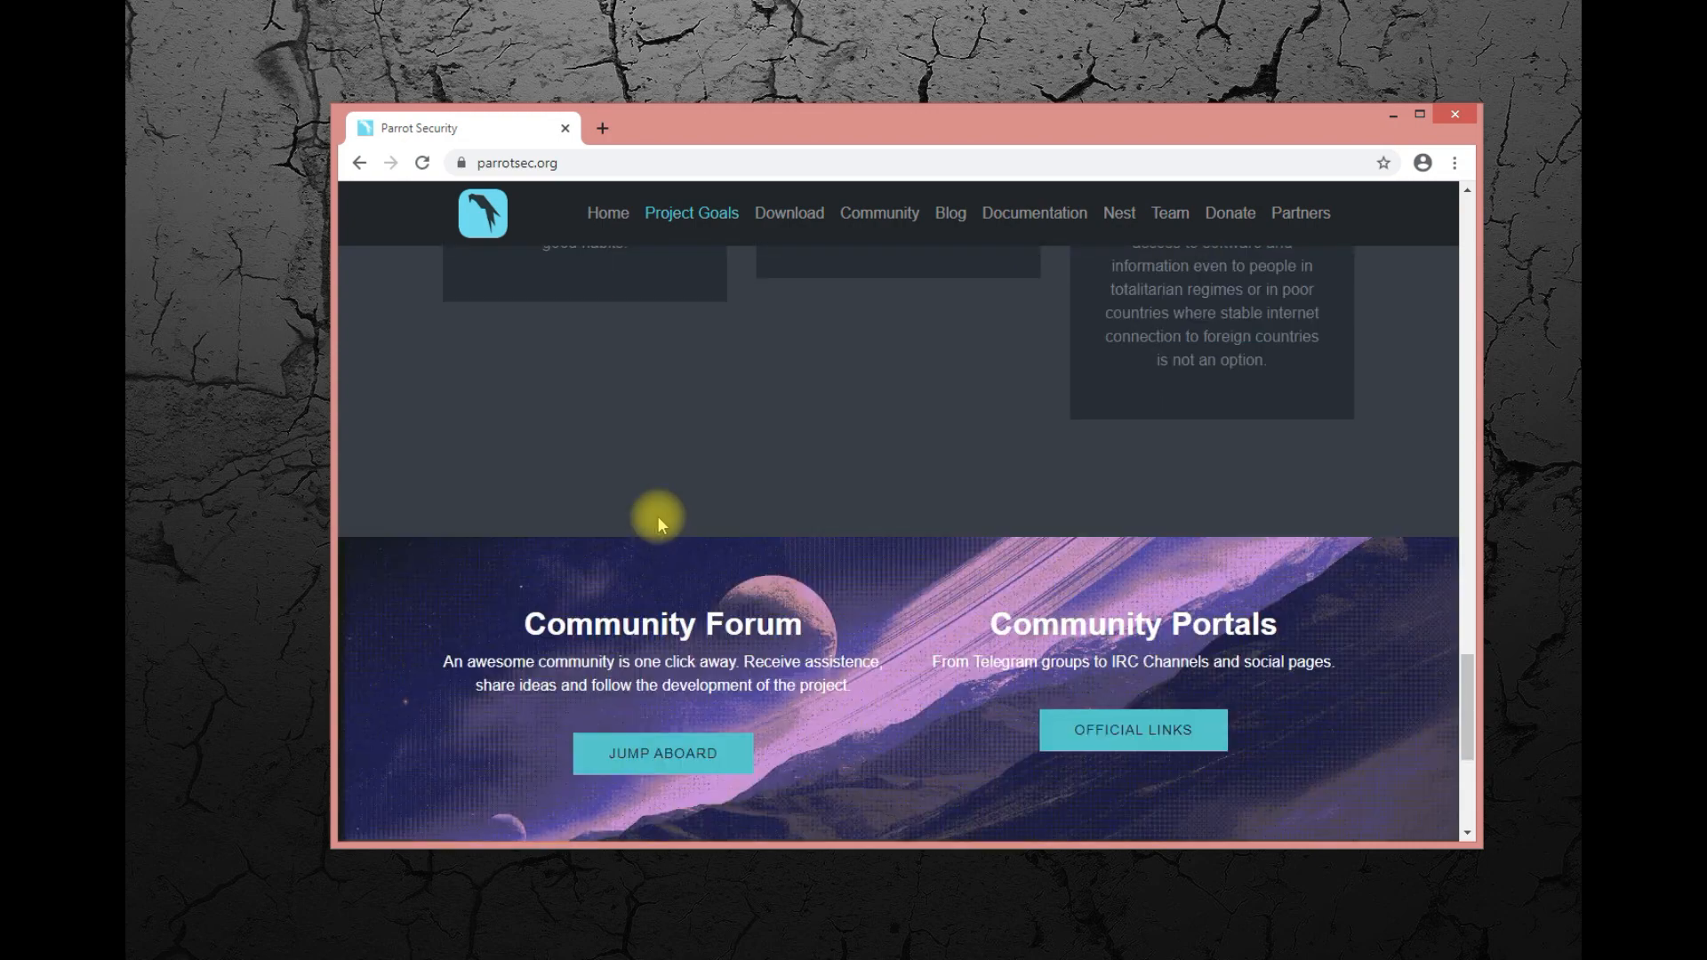
pyautogui.scroll(8, 658, 518)
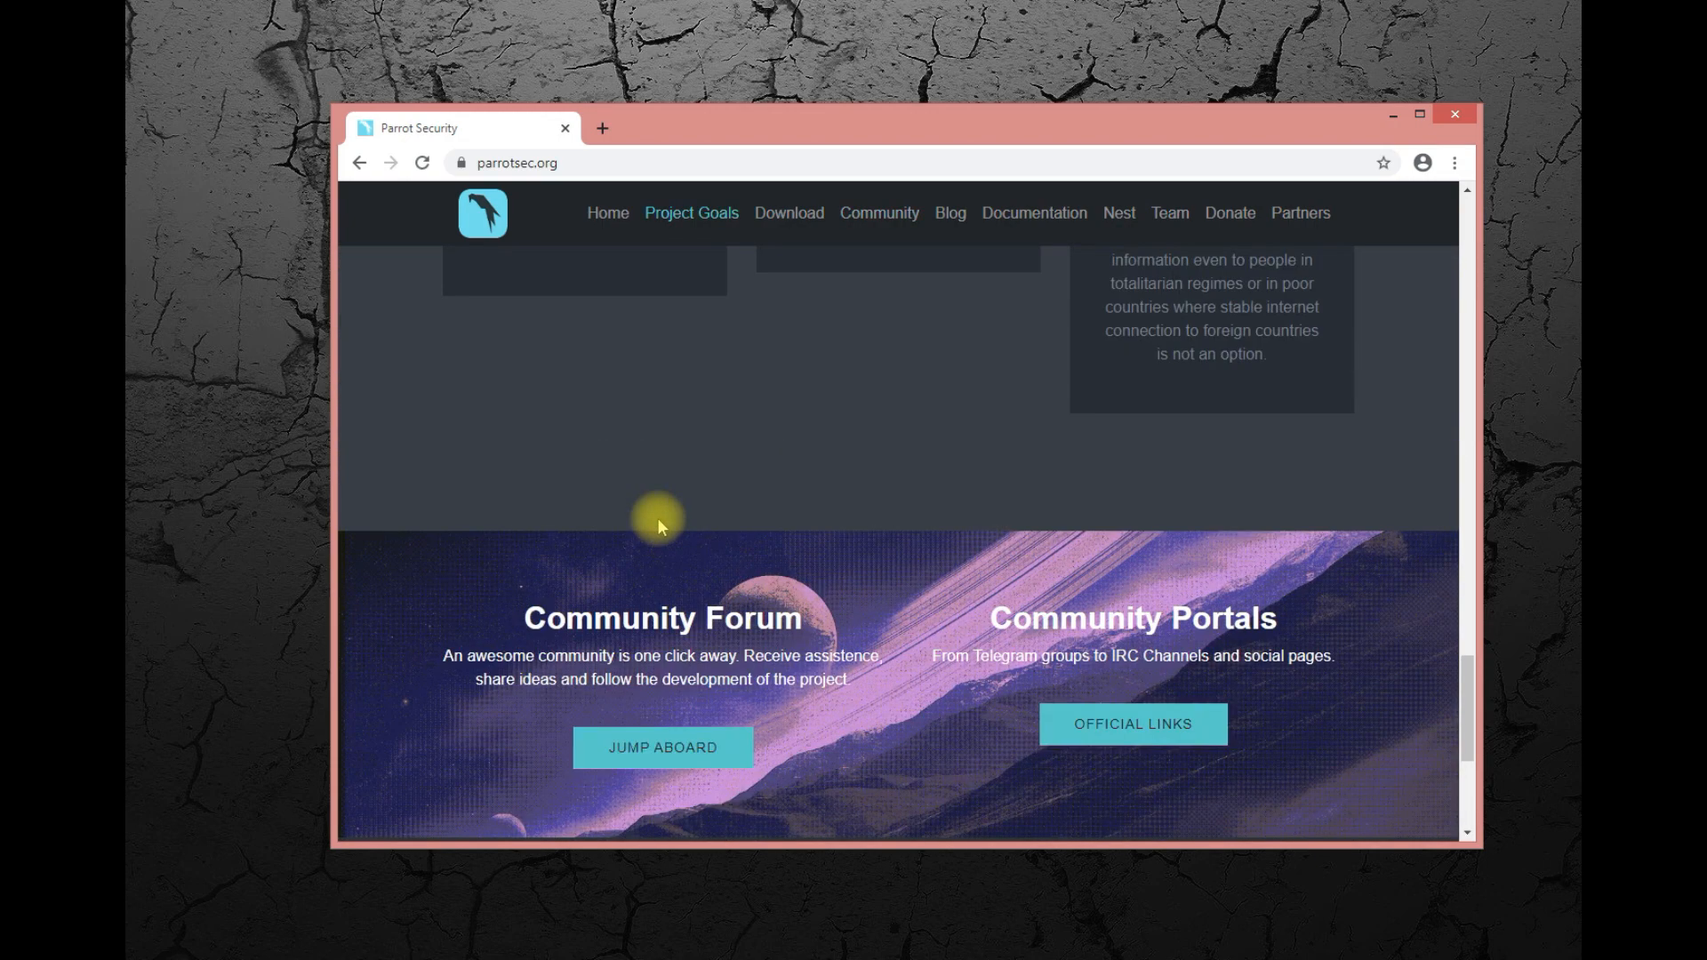
pyautogui.scroll(8, 658, 520)
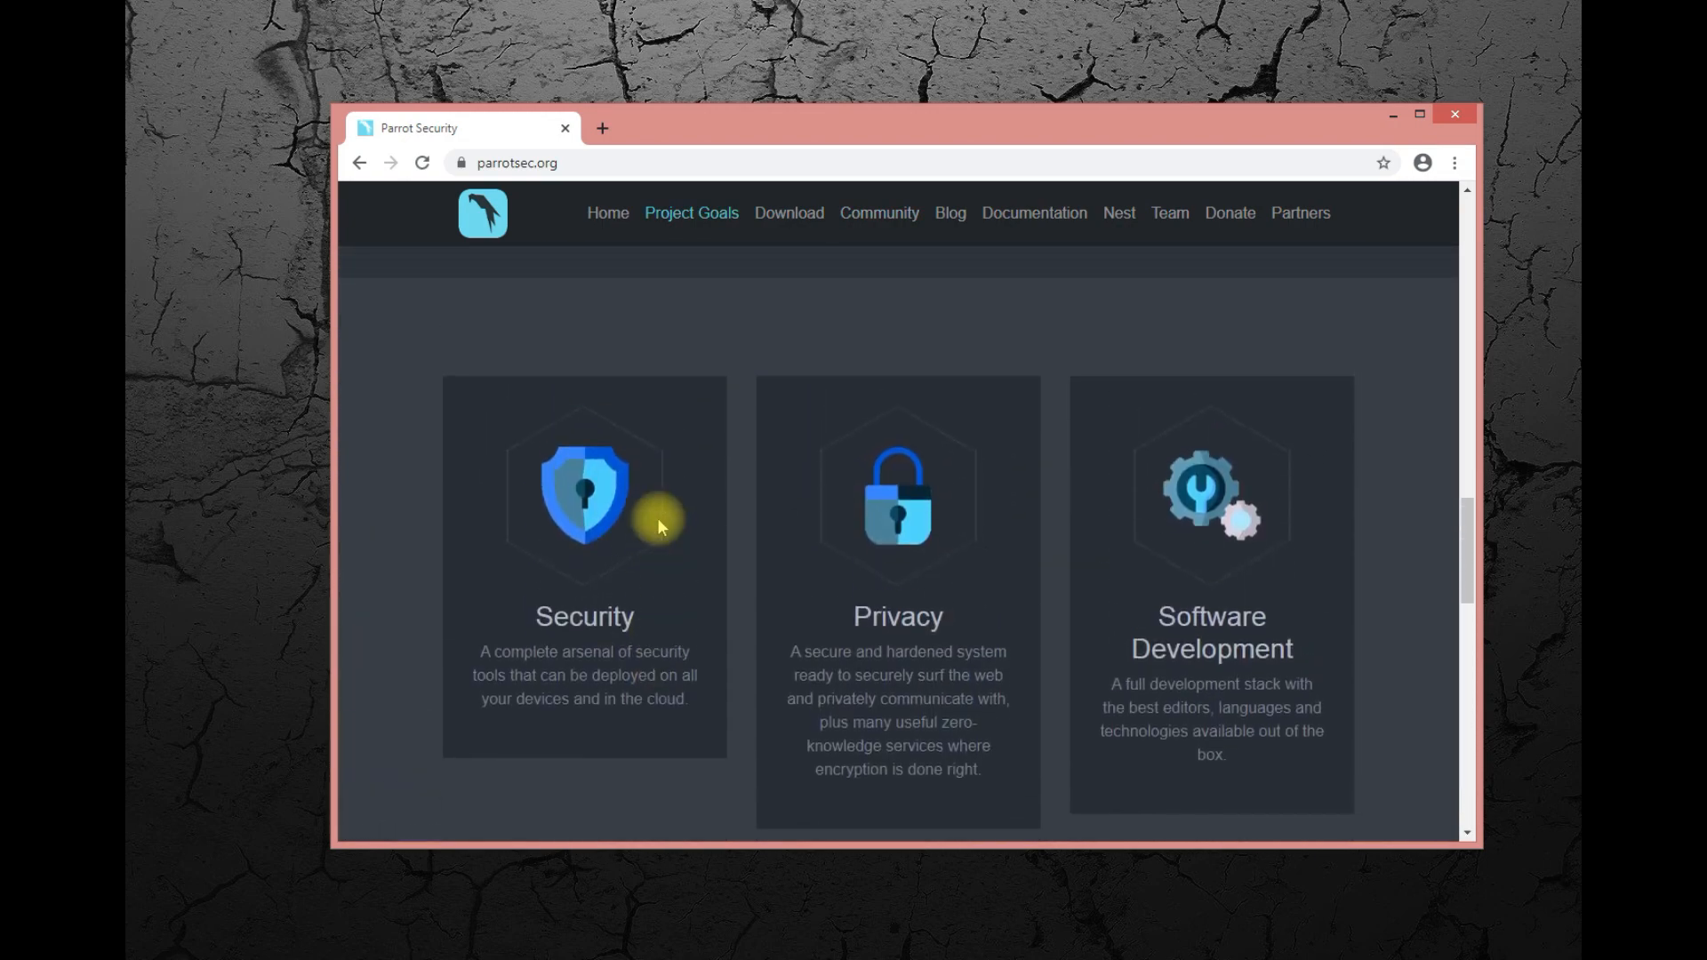
pyautogui.scroll(10, 658, 517)
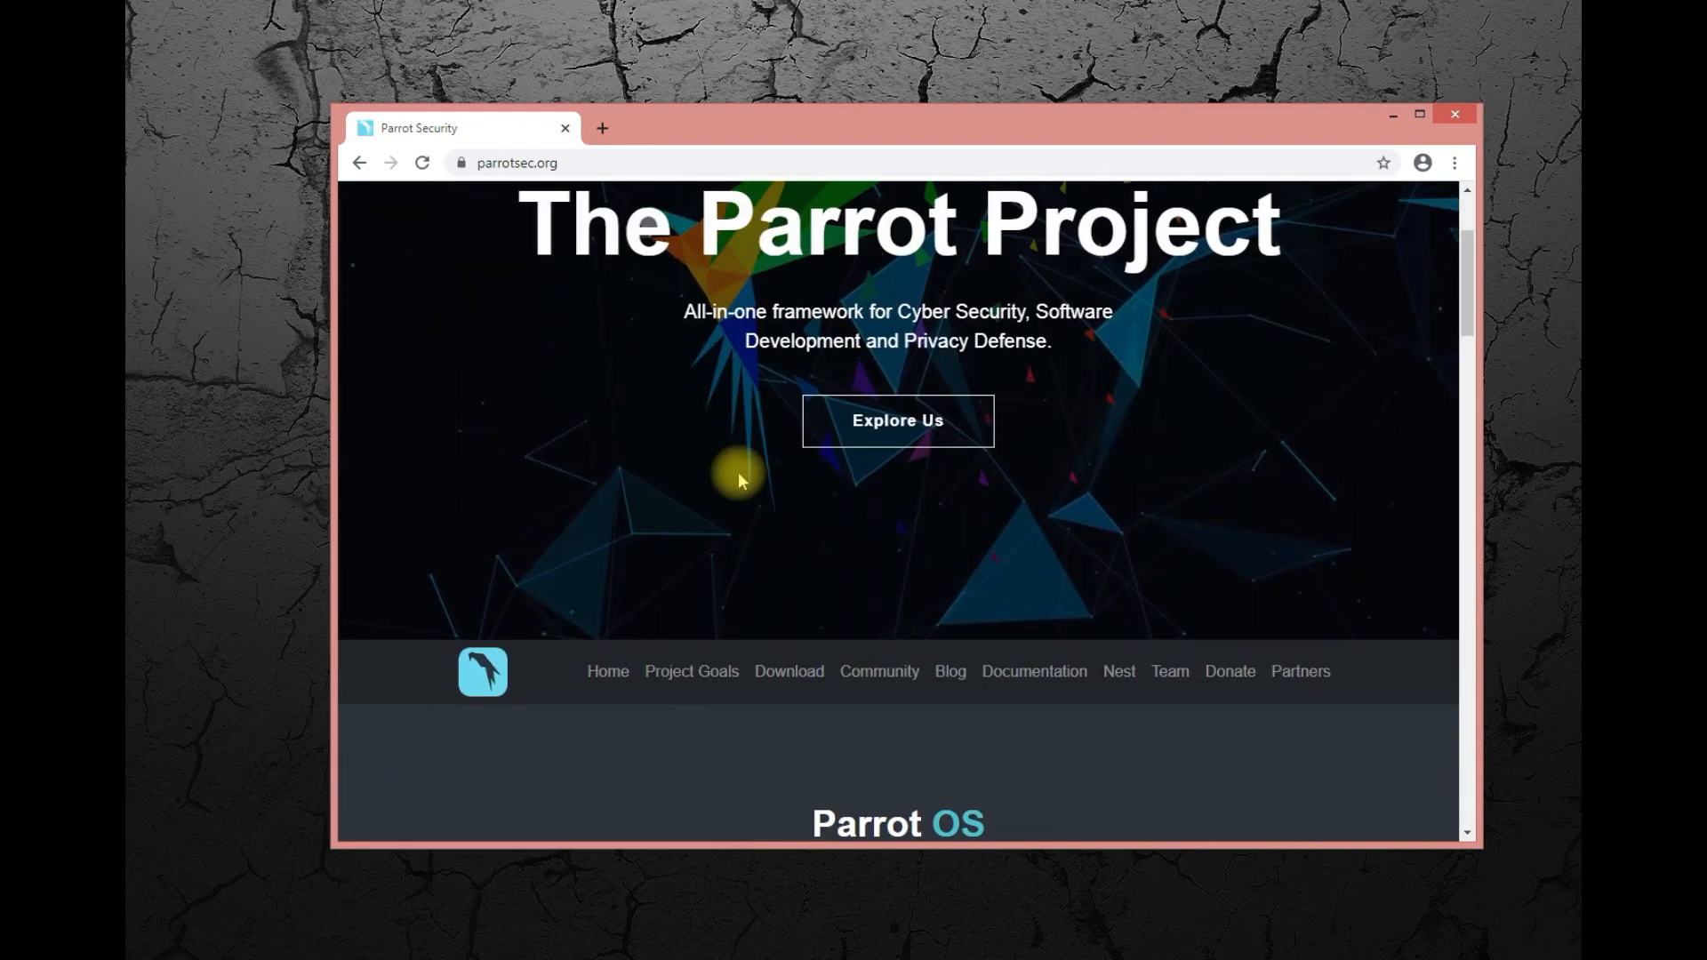
pyautogui.click(712, 672)
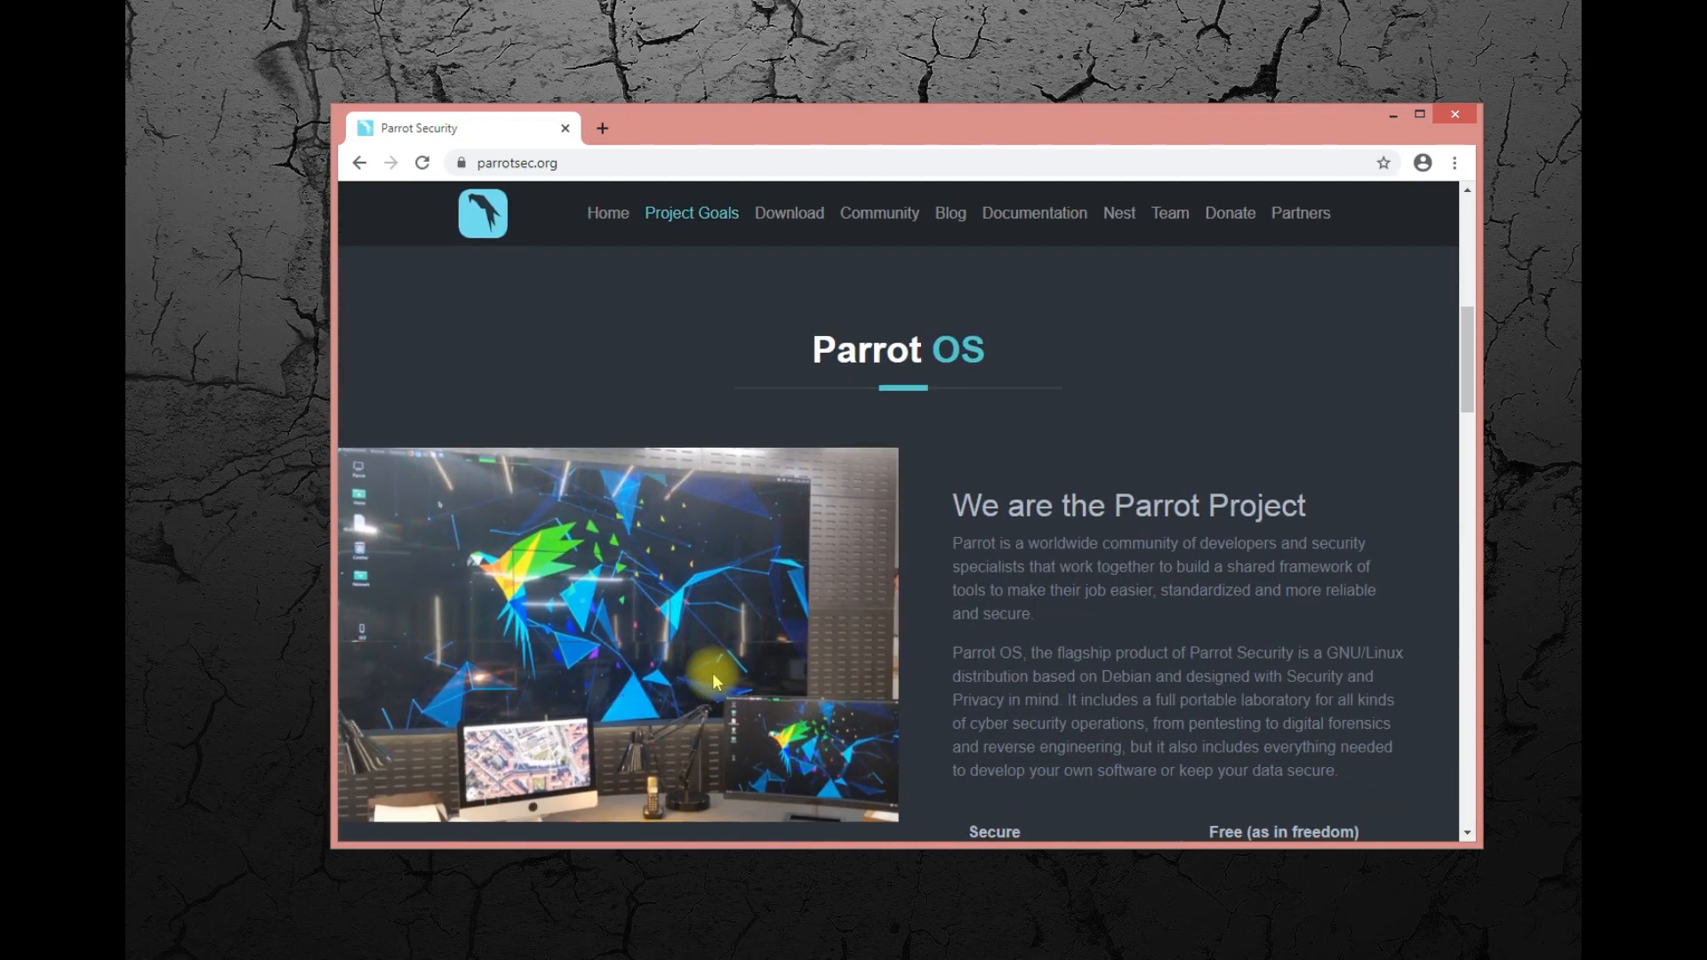
pyautogui.scroll(3, 712, 672)
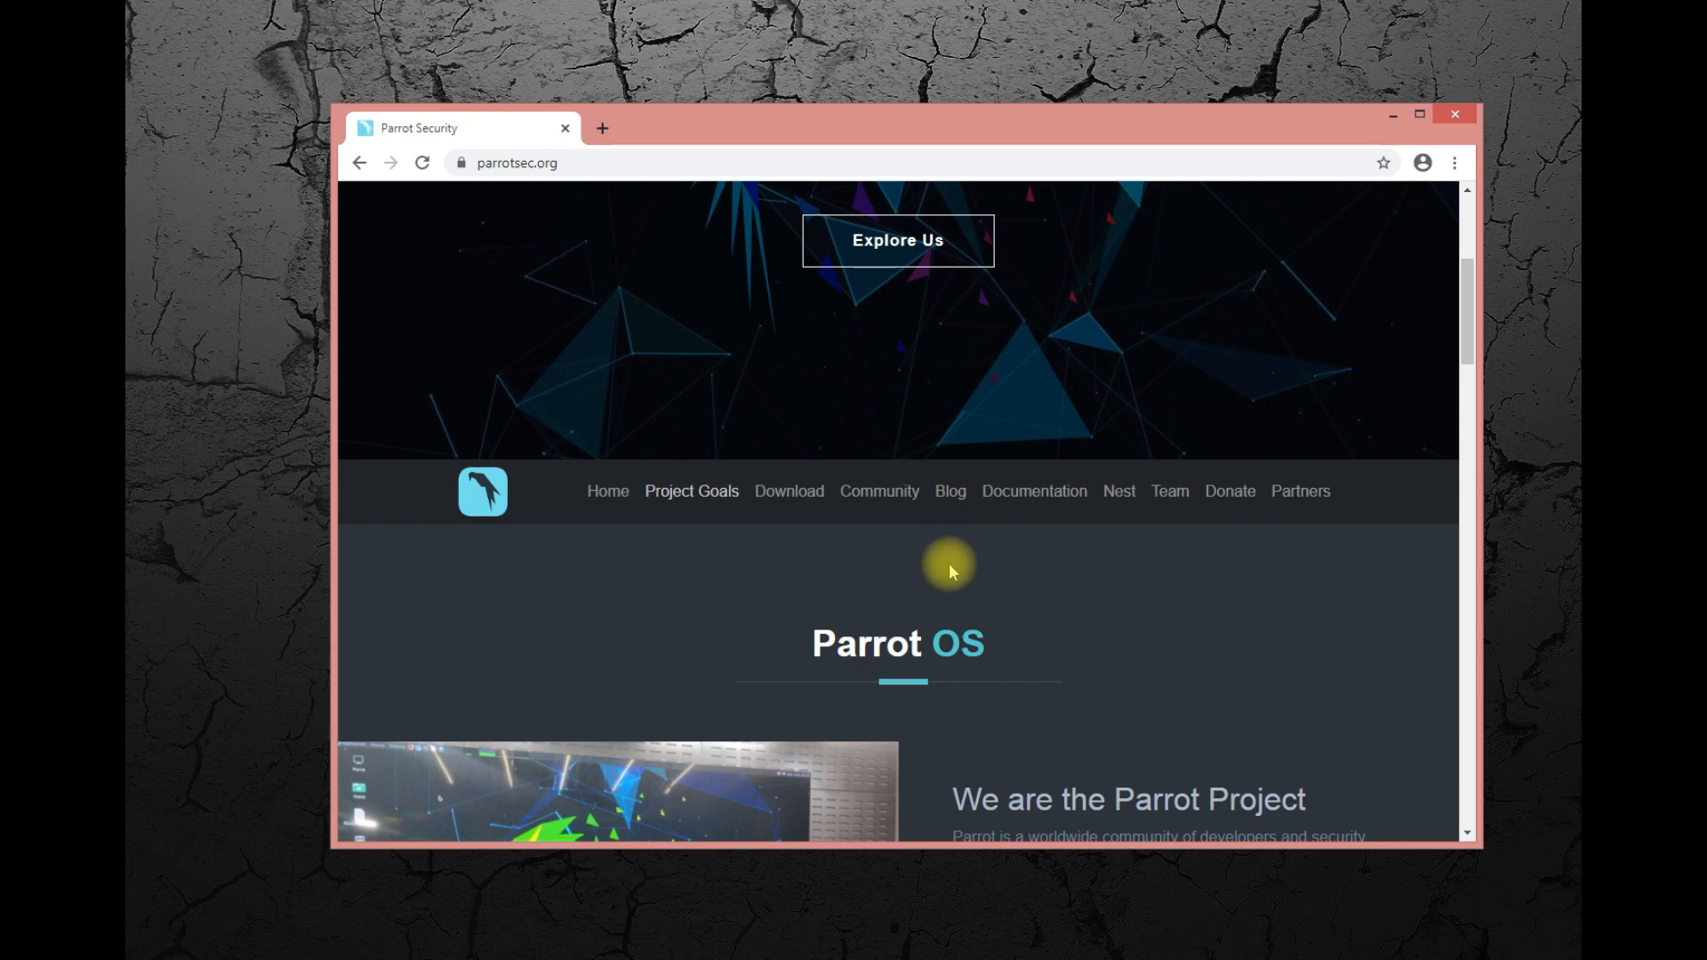
# Open the Parrot documentation, look over its introduction and guide list, and return to the home page.
pyautogui.click(1023, 491)
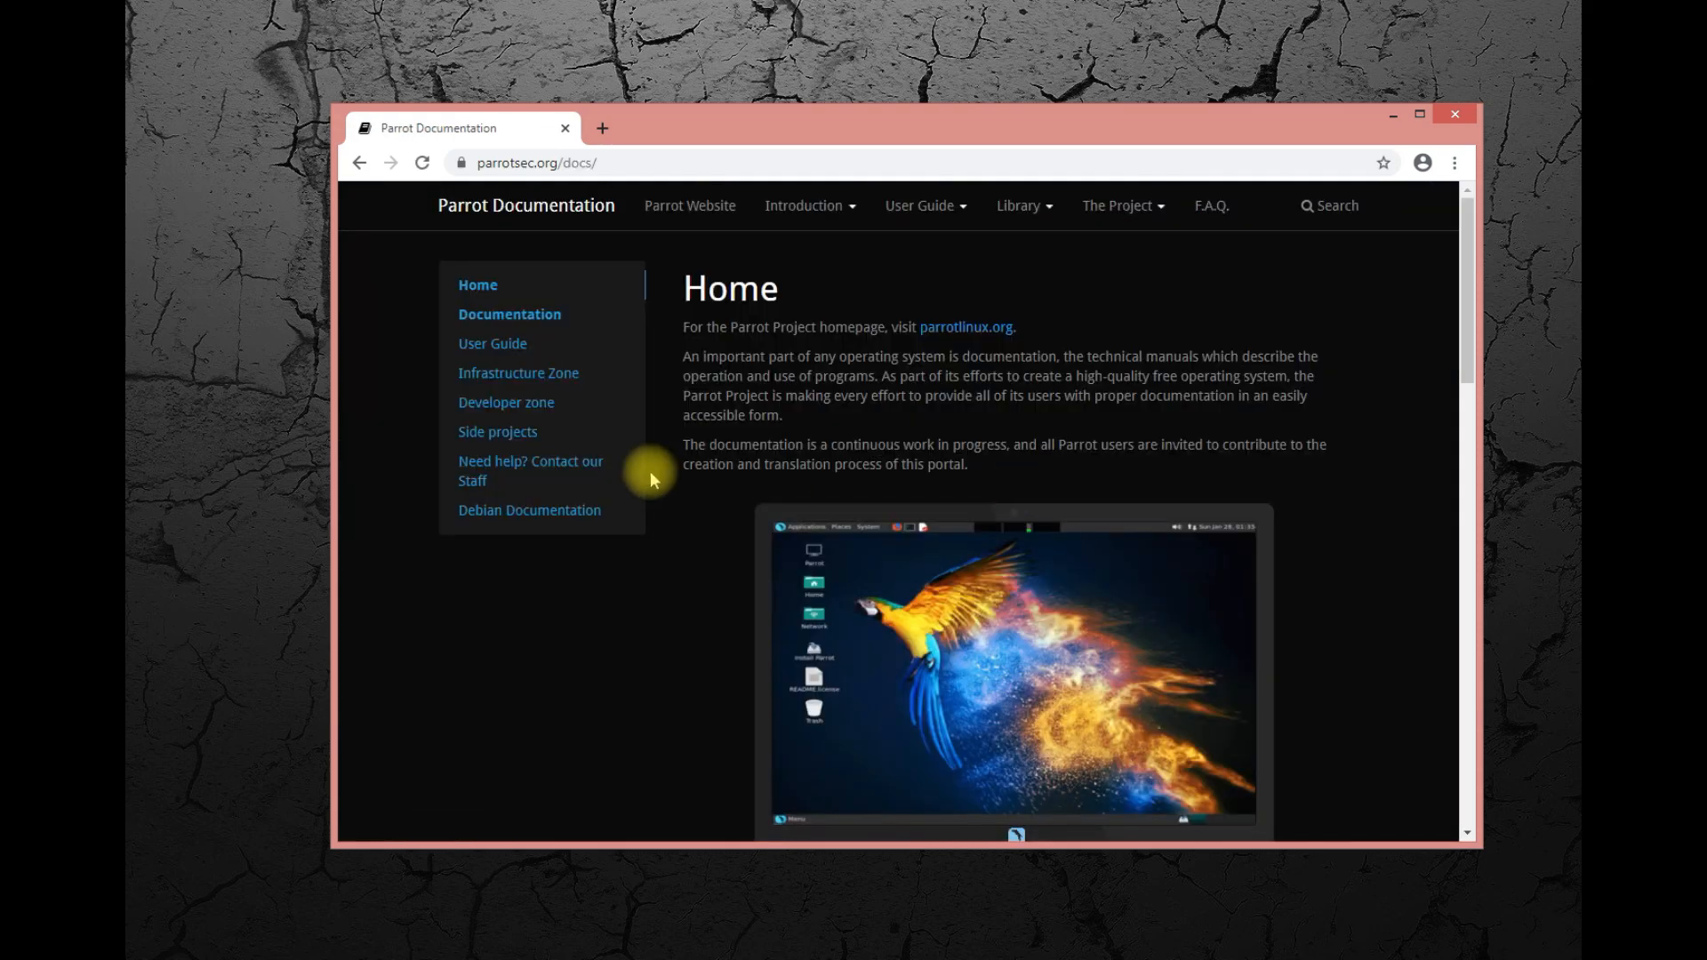
pyautogui.scroll(-4, 649, 476)
pyautogui.scroll(-10, 651, 477)
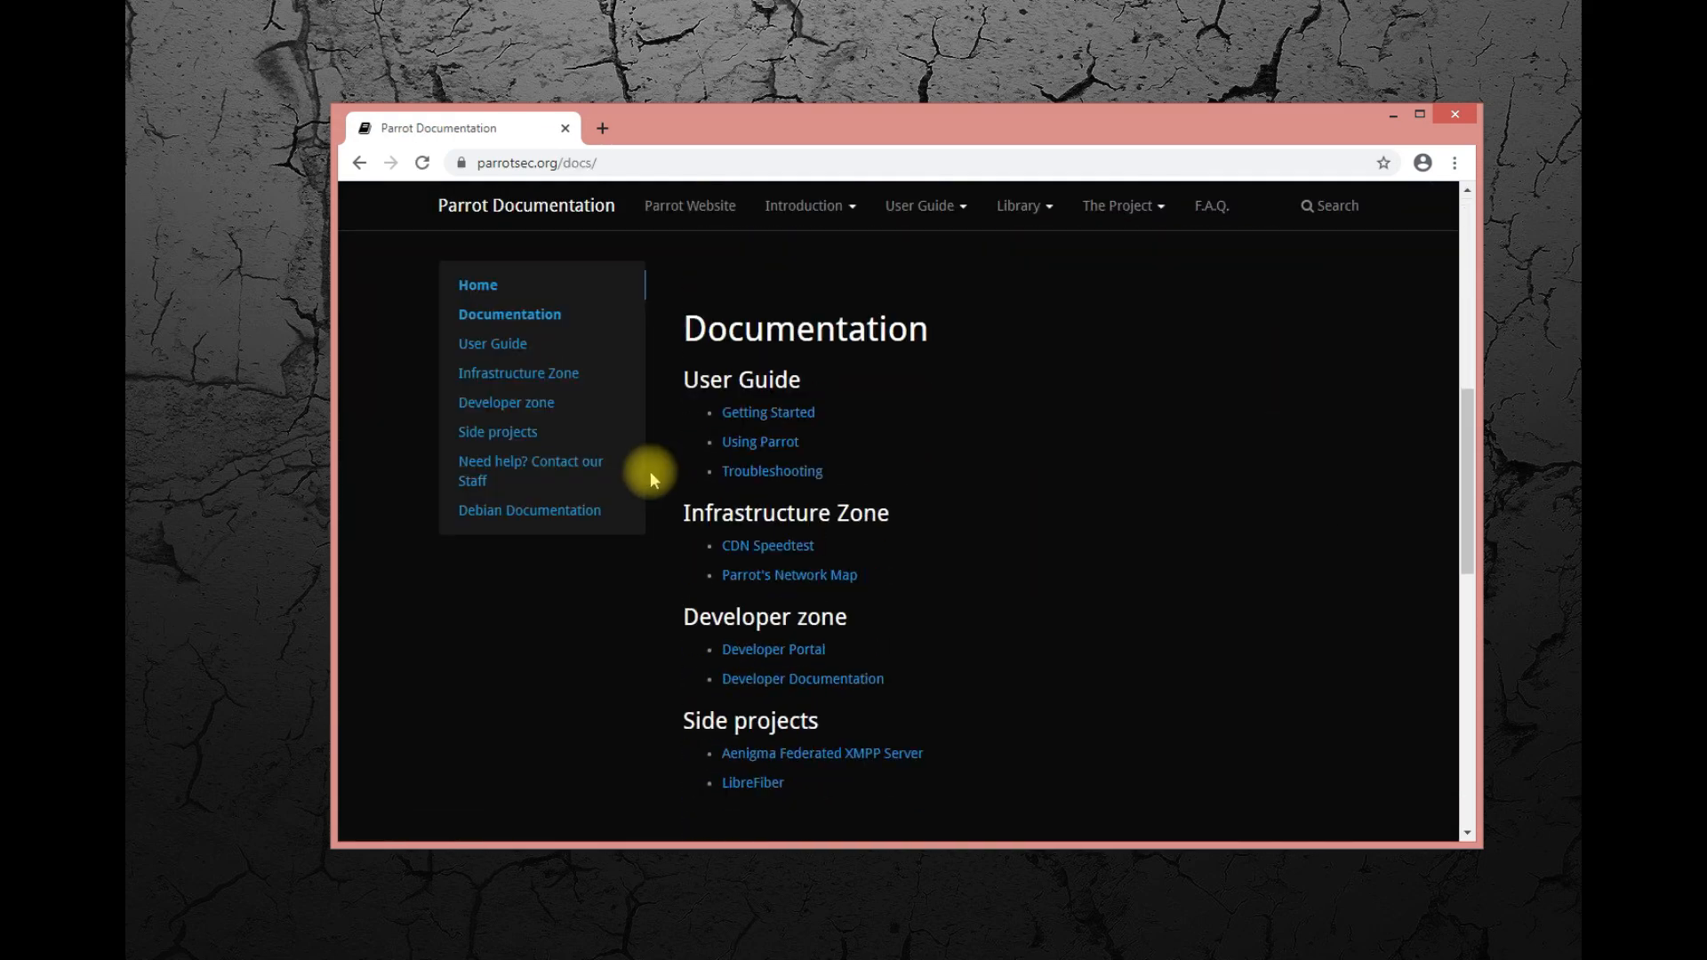
pyautogui.scroll(15, 650, 471)
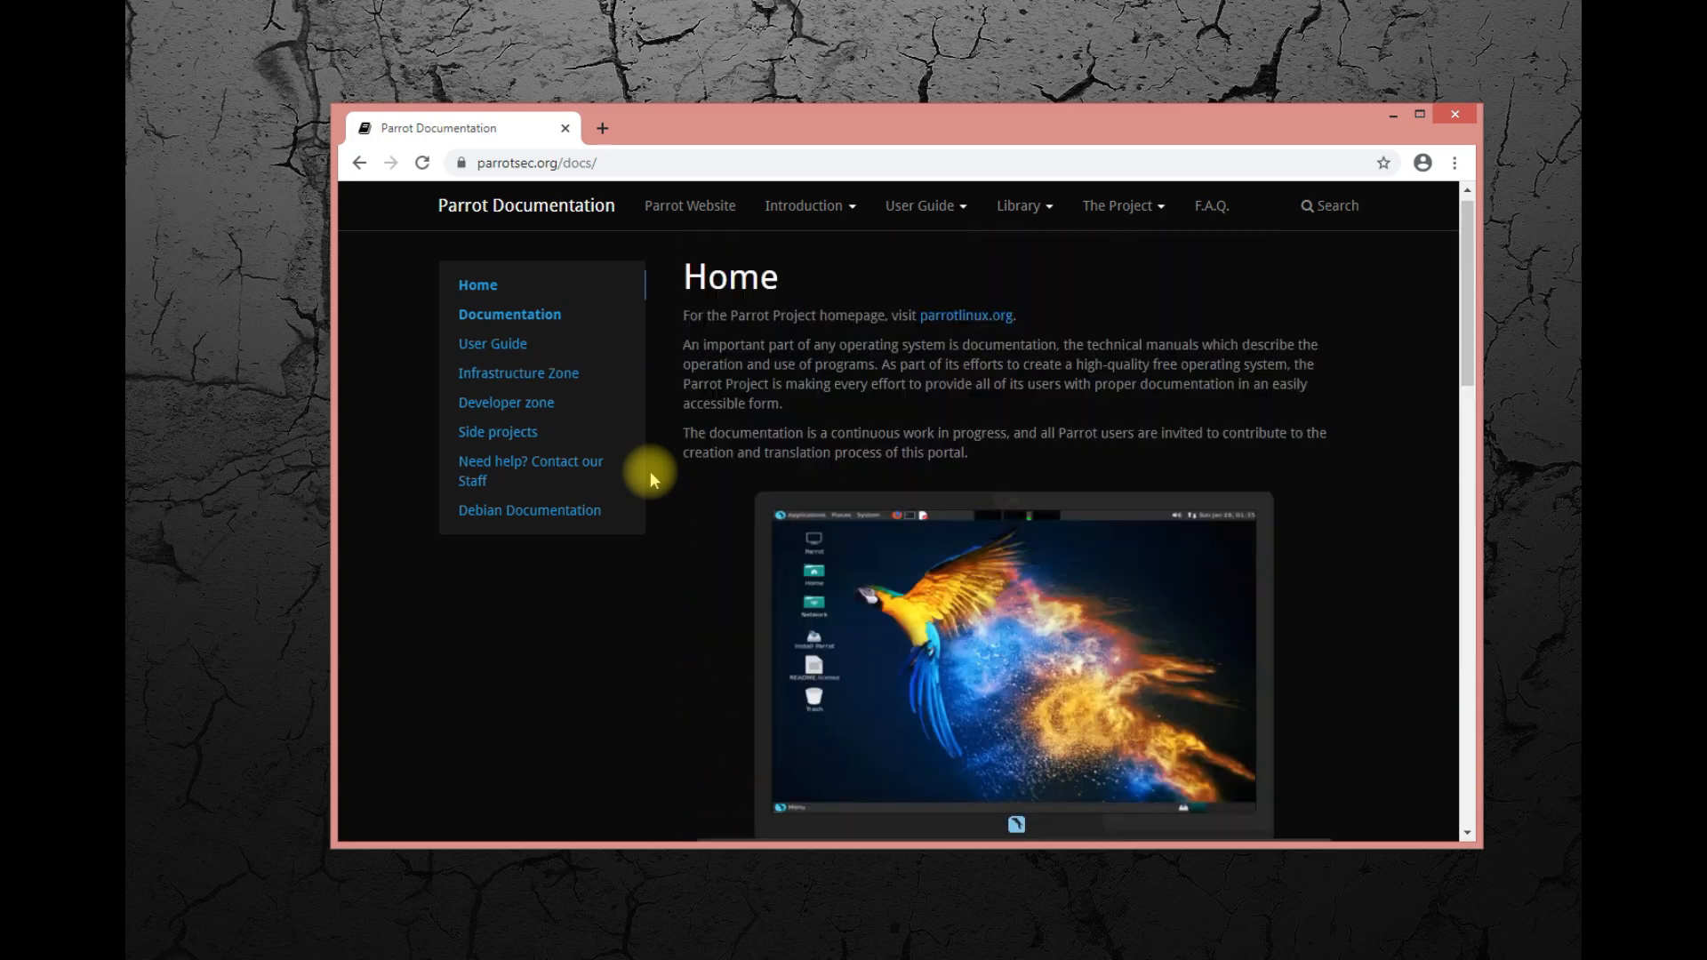
pyautogui.click(359, 162)
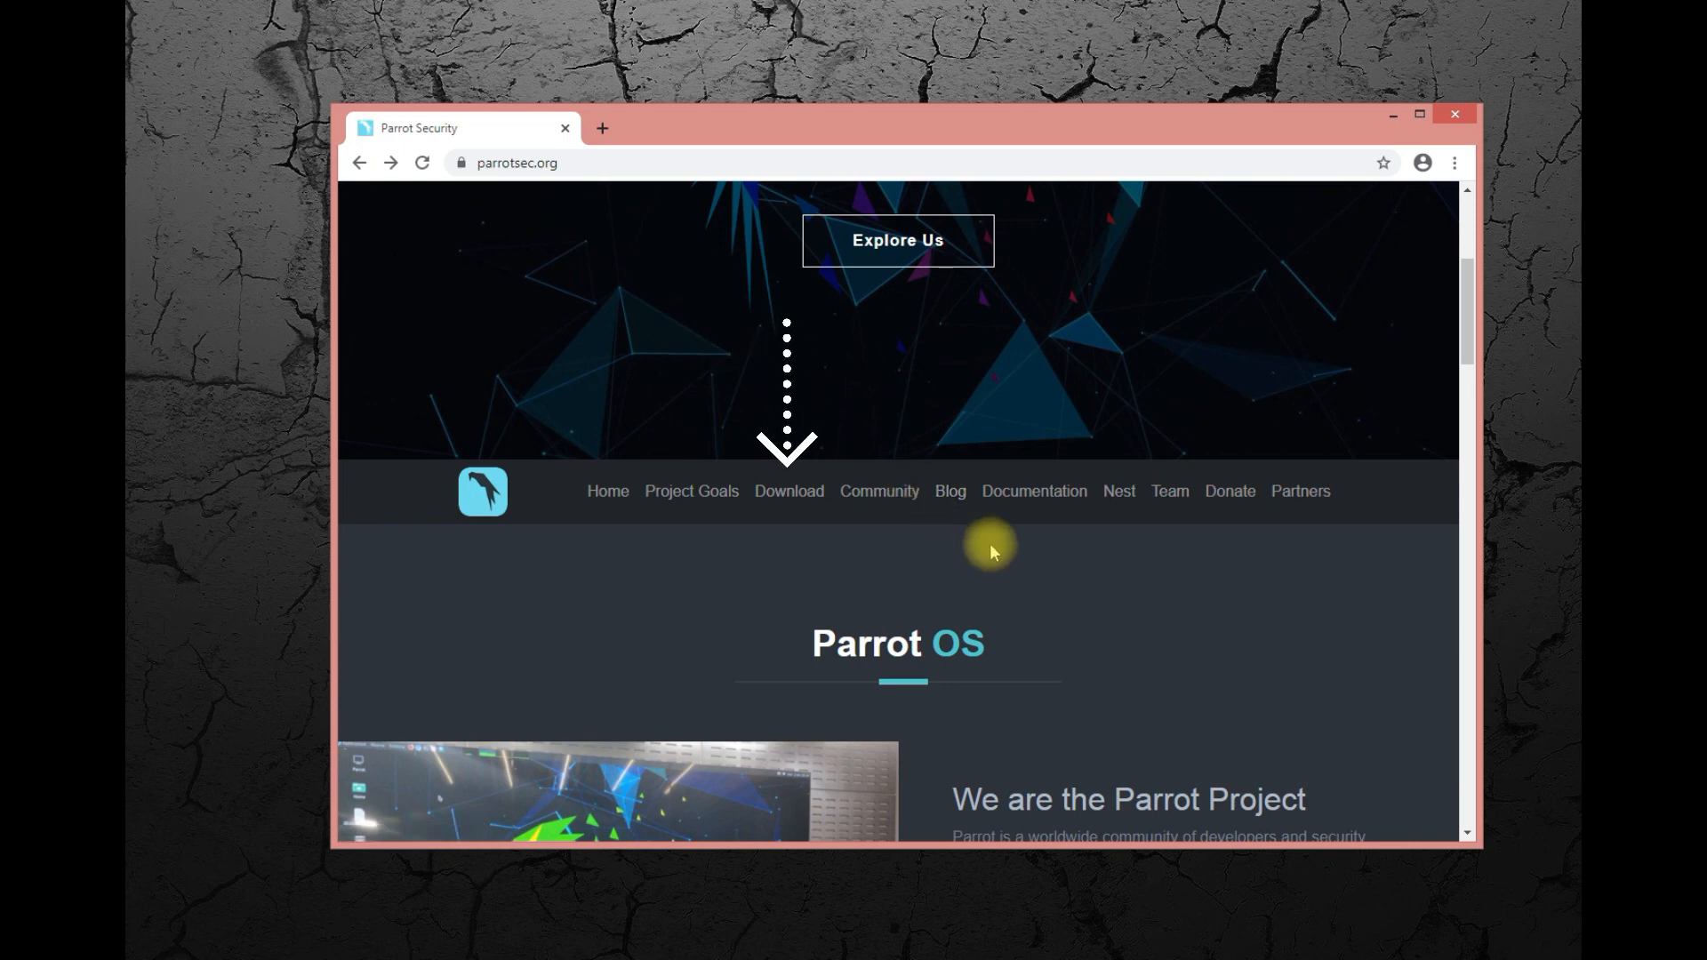
# Open the ParrotOS download page and filter the editions to Home.
pyautogui.click(790, 492)
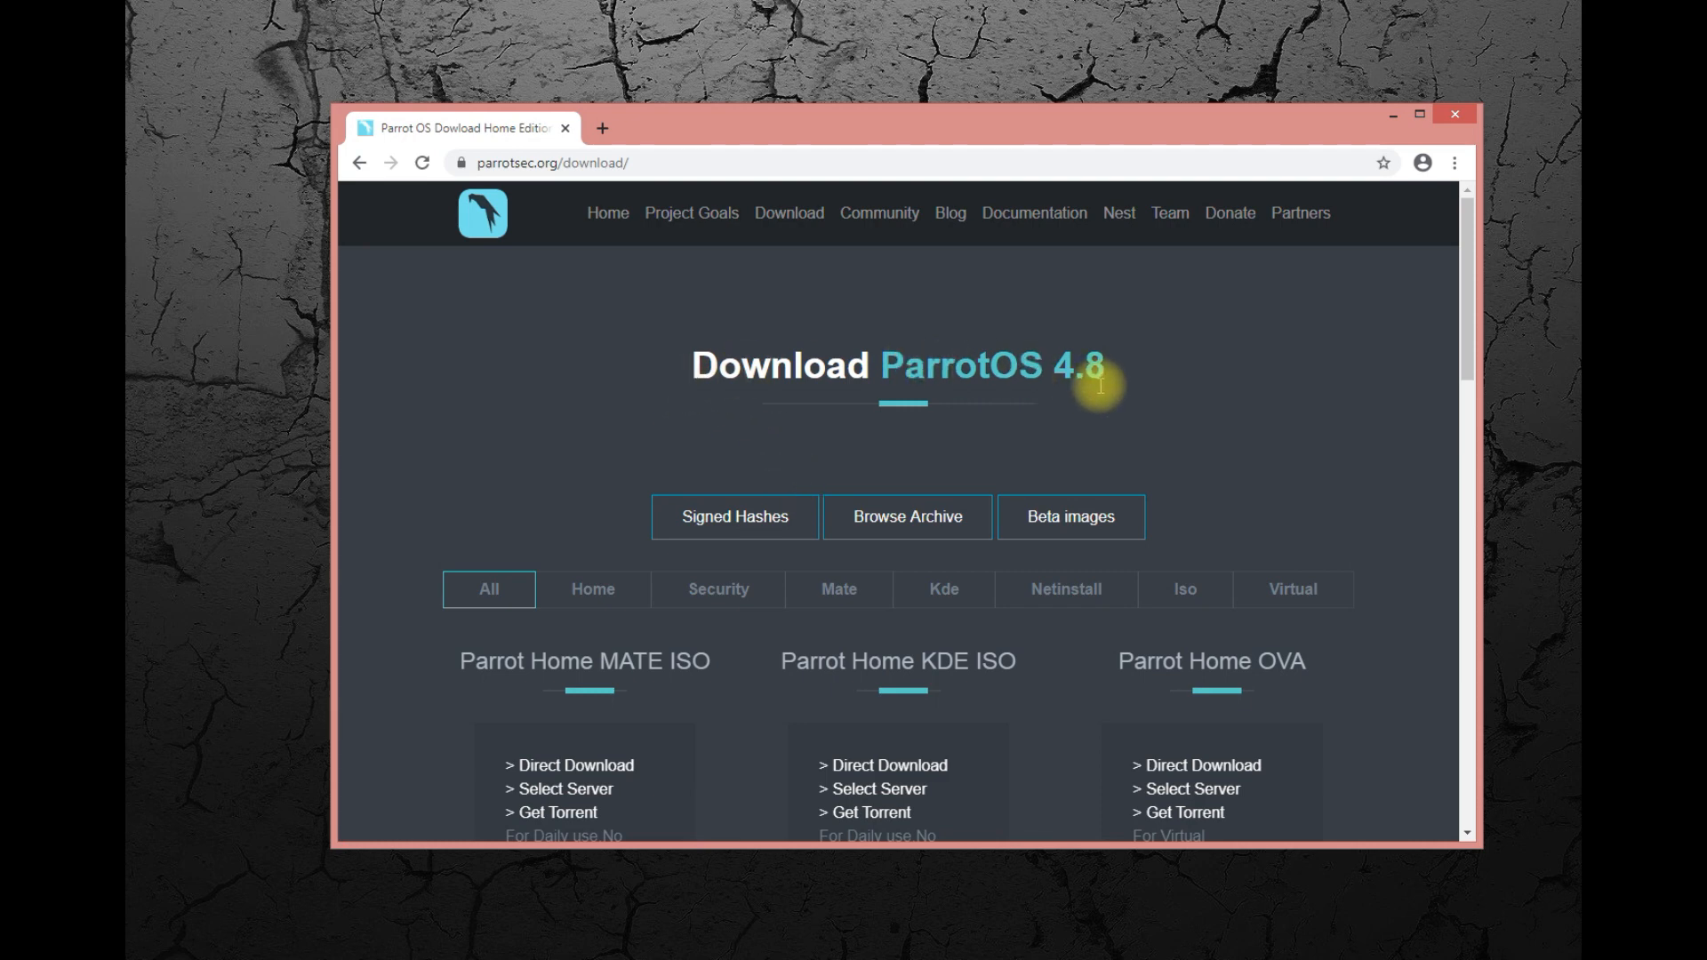
pyautogui.scroll(-2, 658, 503)
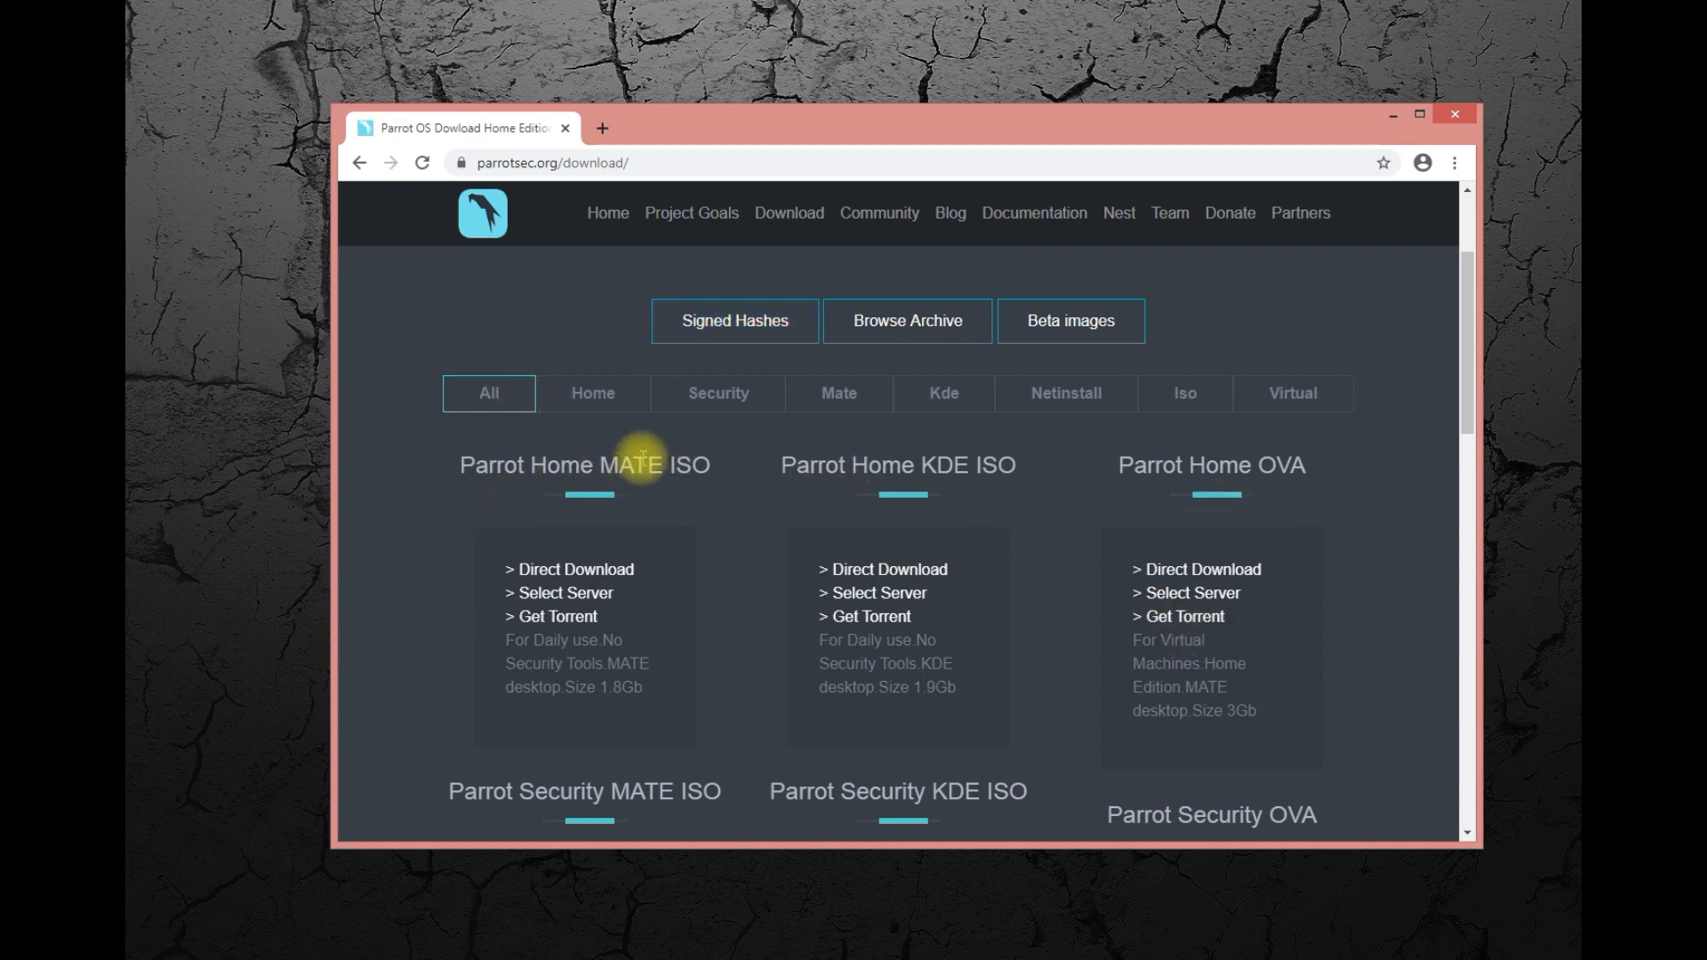
pyautogui.click(578, 393)
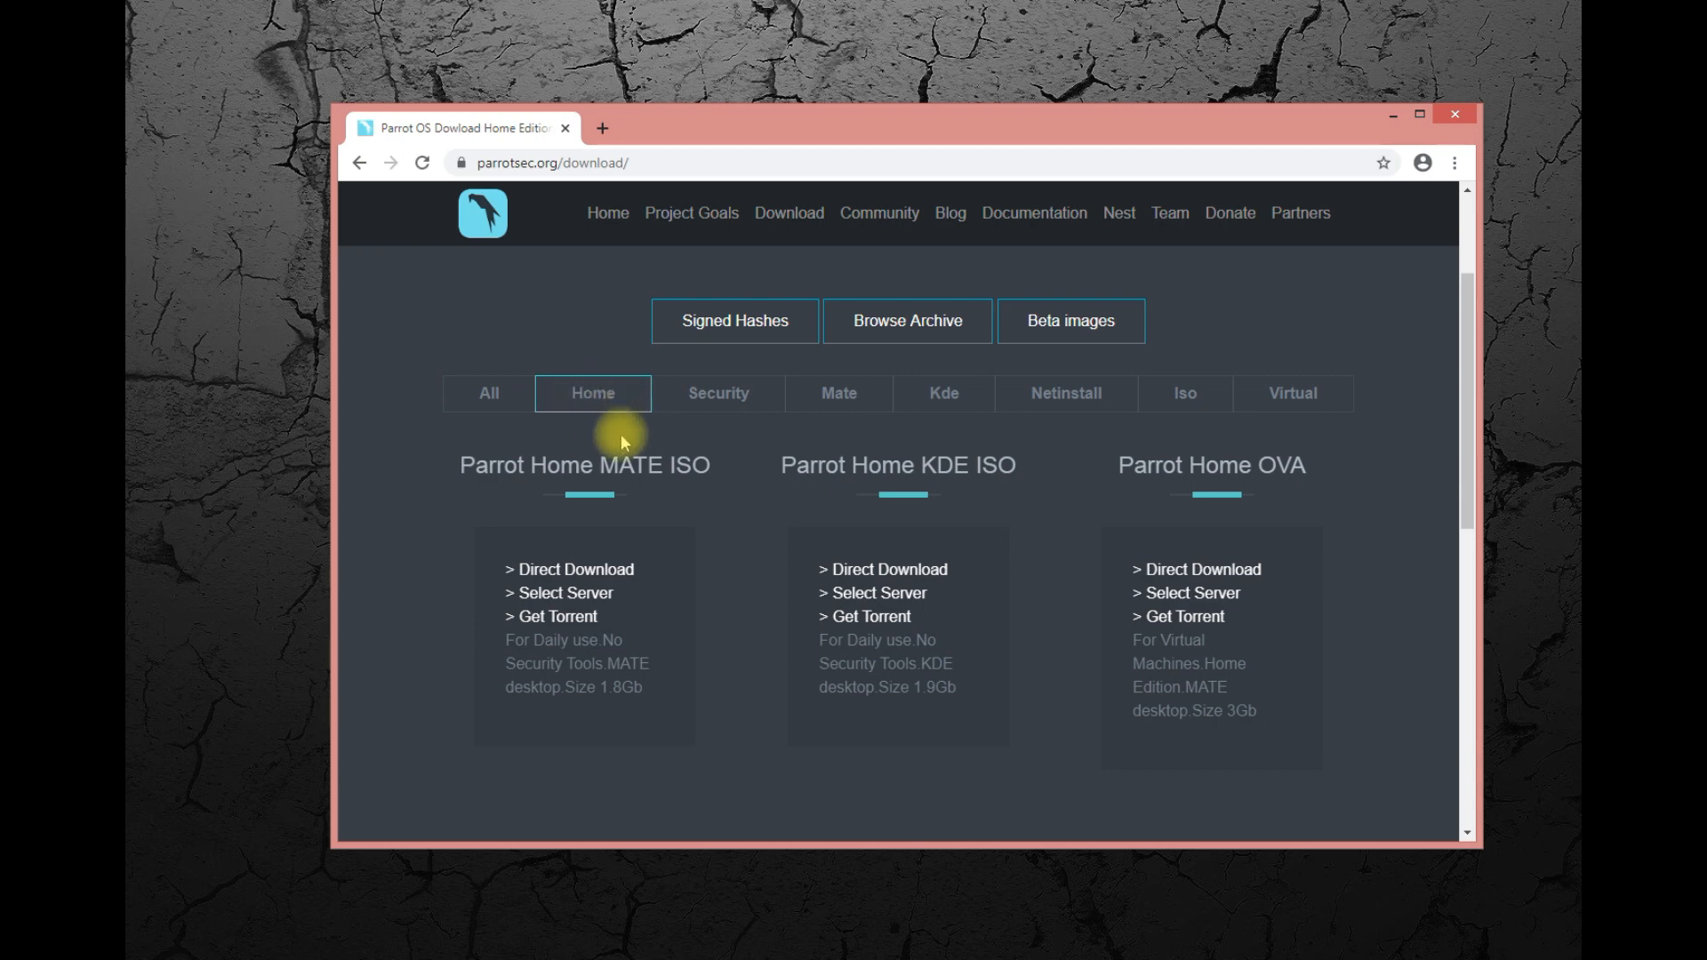
# Filter the downloads to Security and review the Parrot Security editions and the rest of the page.
pyautogui.click(717, 397)
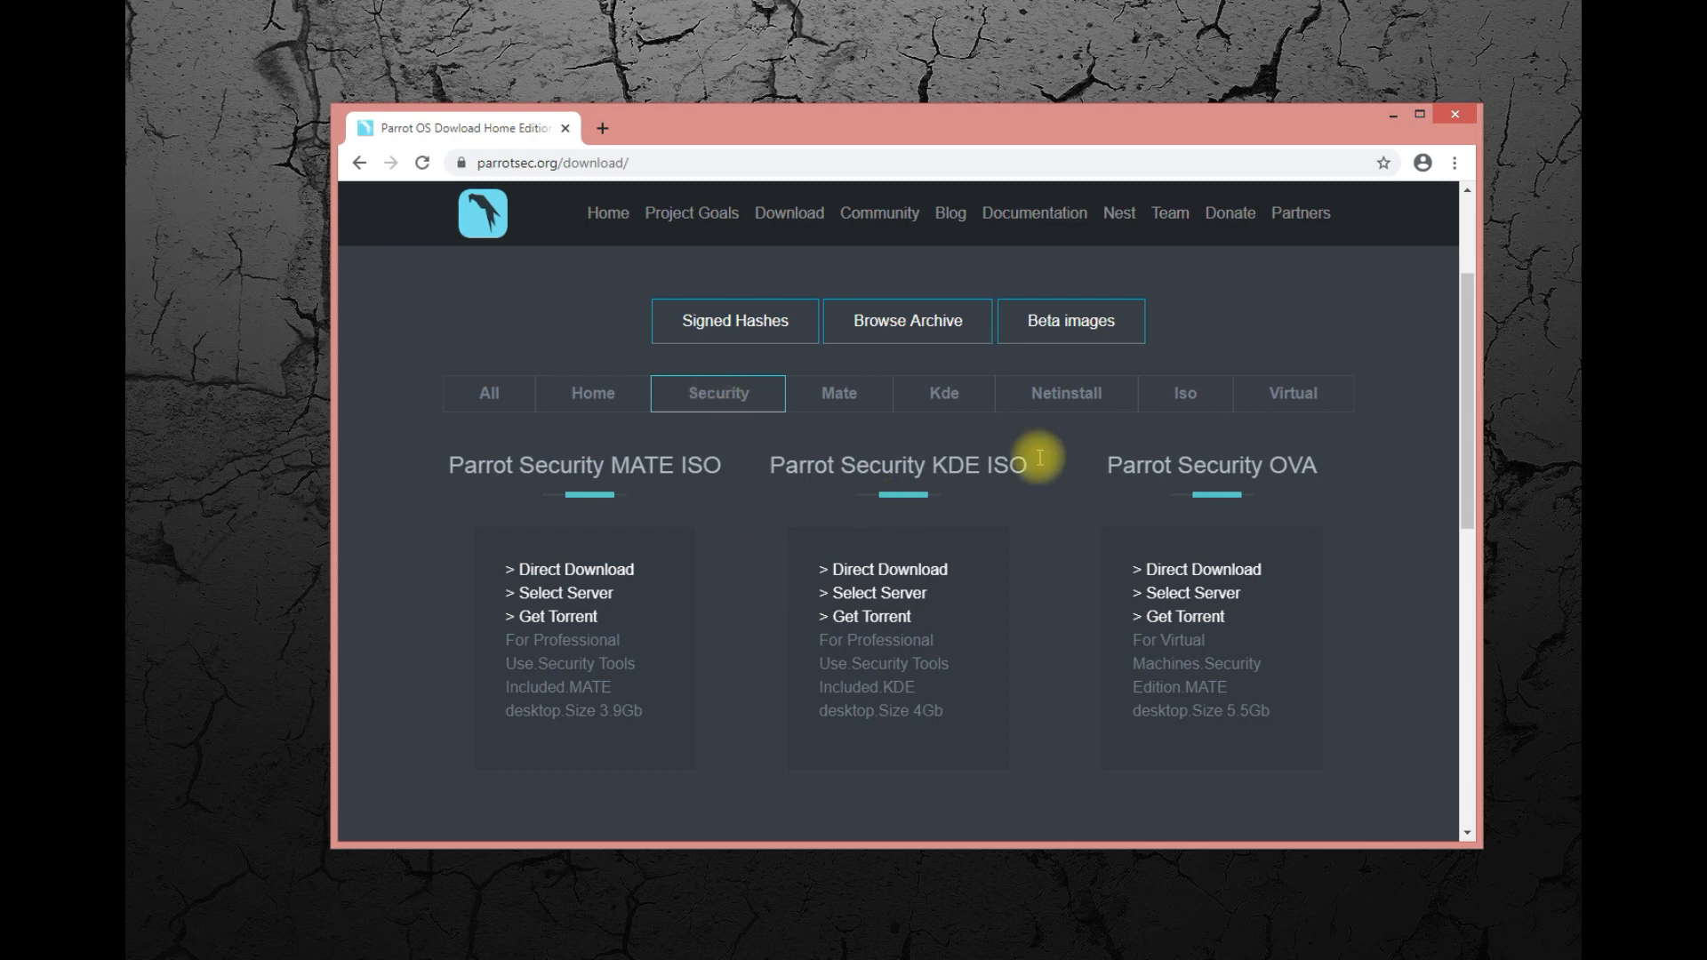
pyautogui.scroll(-2, 674, 663)
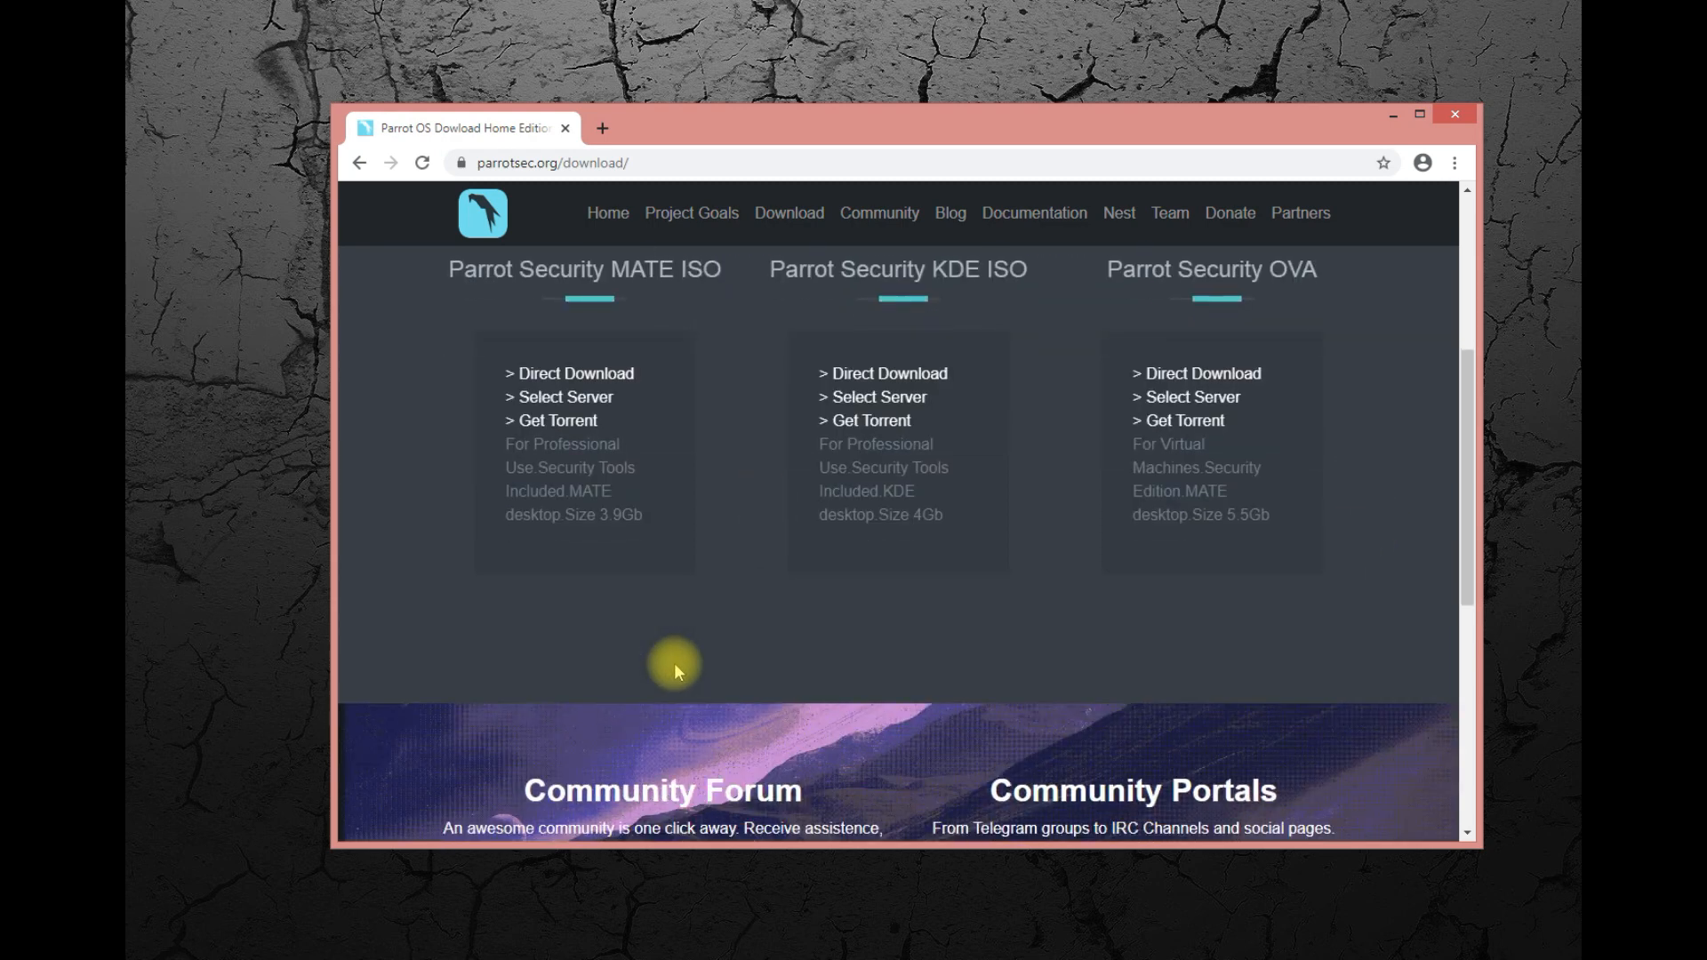
pyautogui.scroll(2, 674, 664)
pyautogui.scroll(-6, 674, 663)
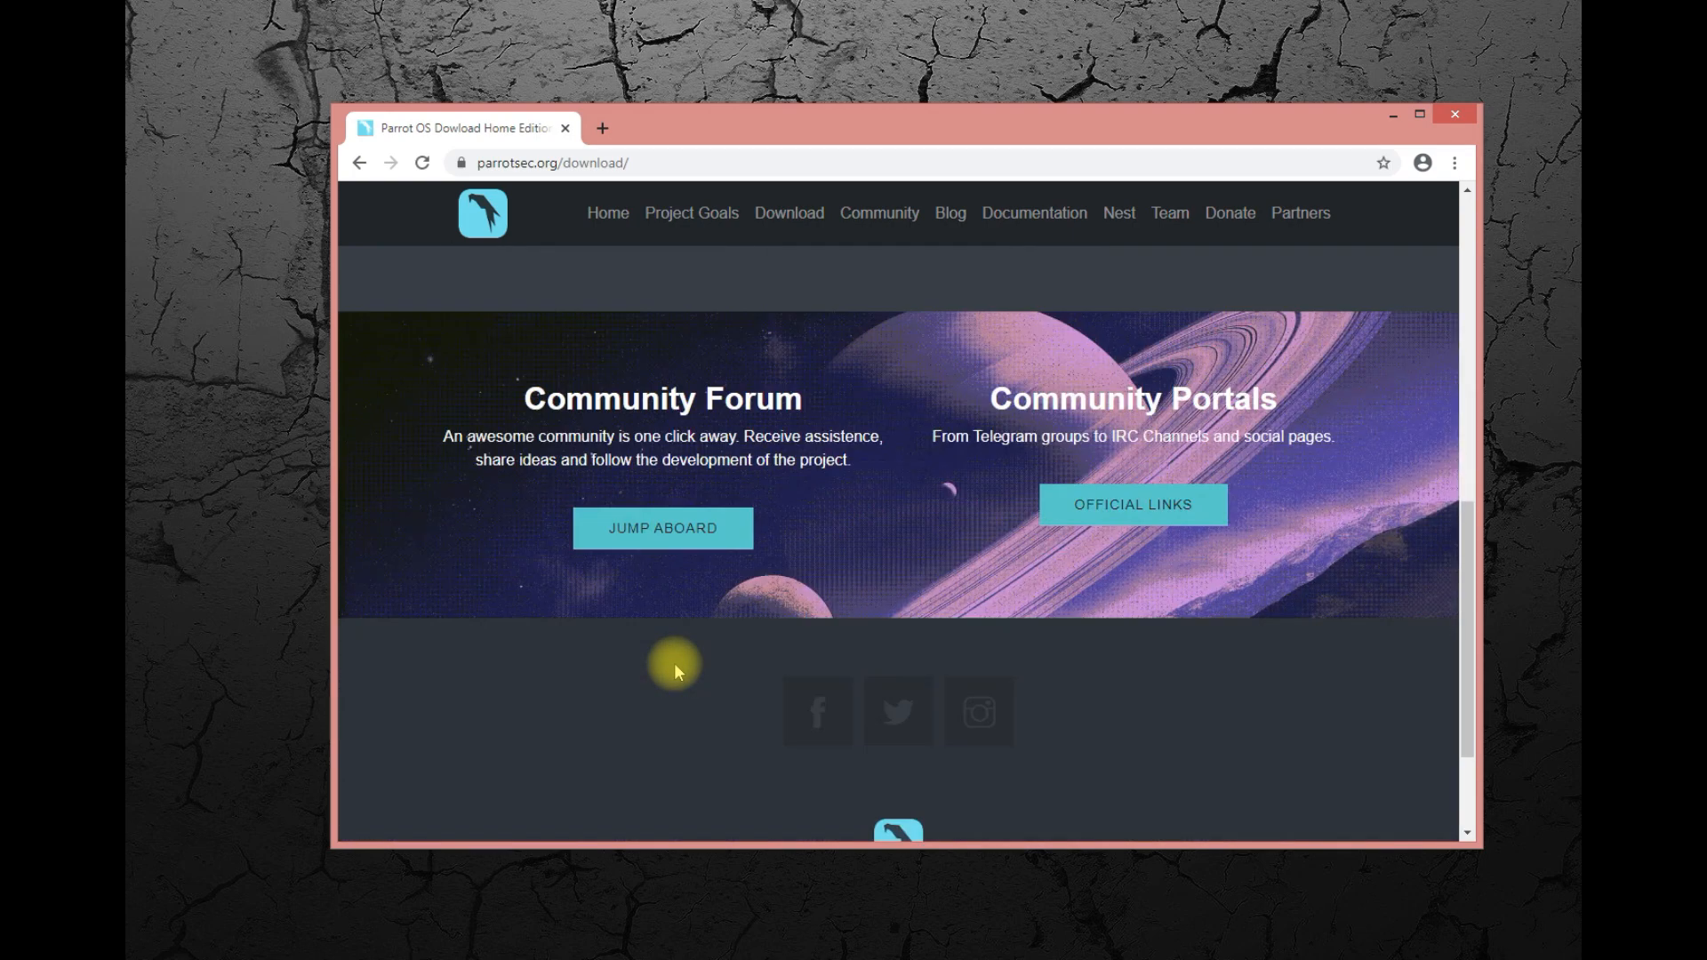
pyautogui.scroll(-2, 674, 663)
pyautogui.scroll(9, 674, 663)
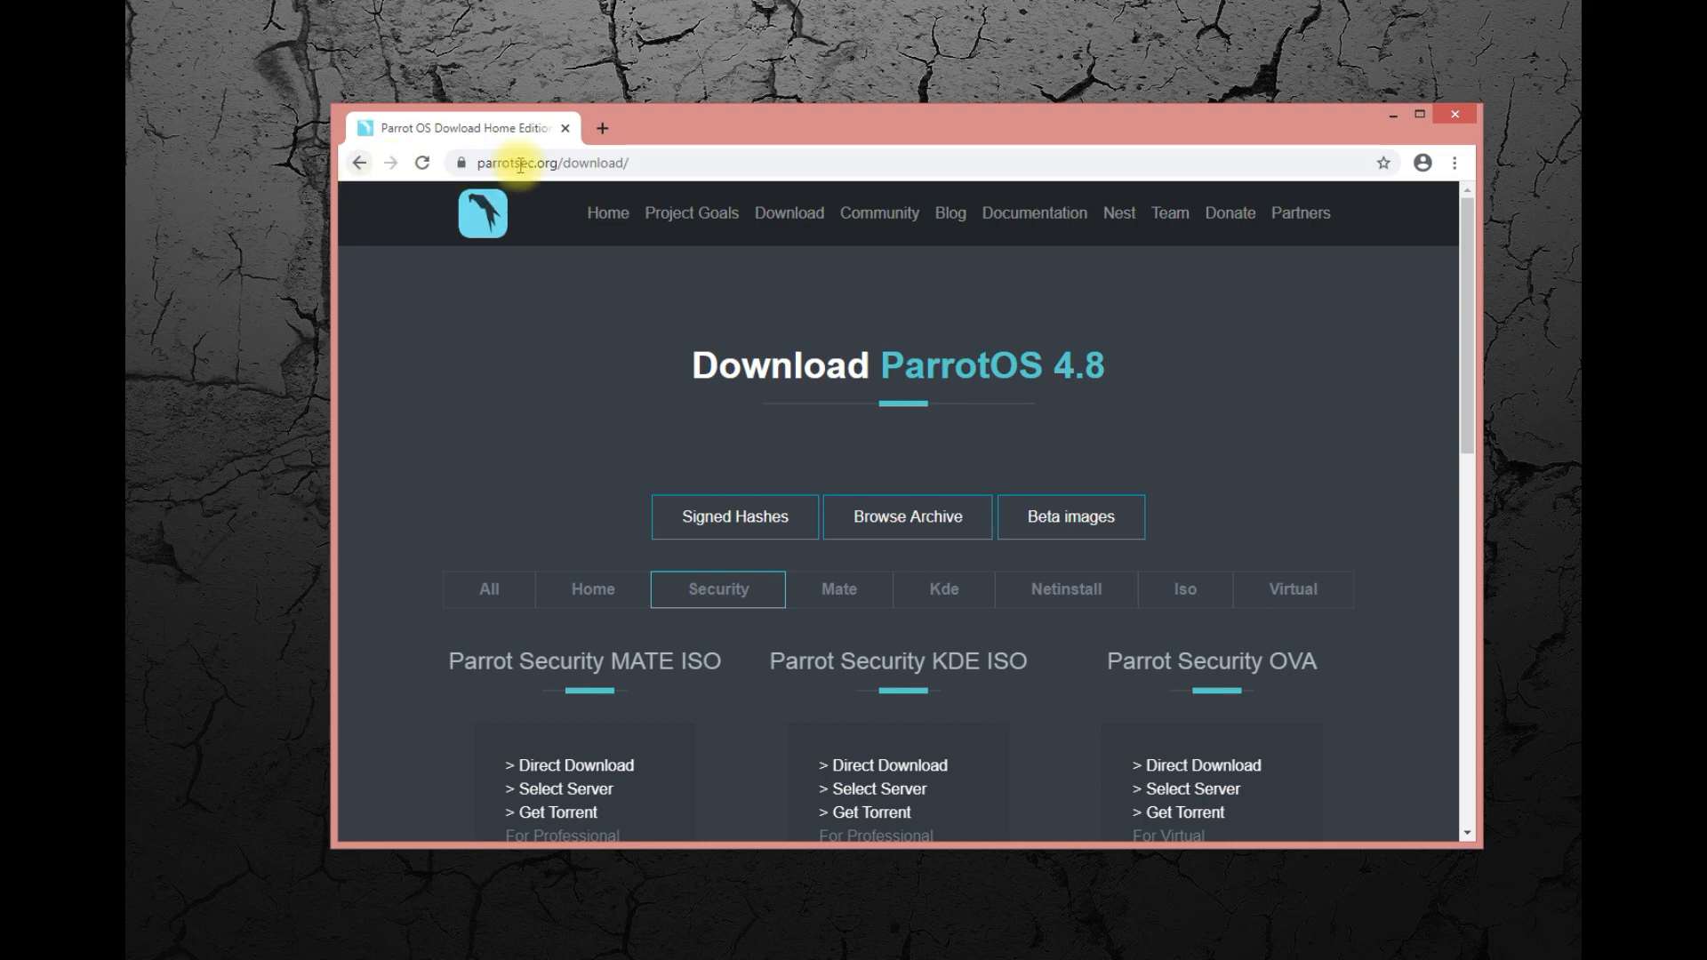
# Replace the page address with the search term parrotsec and run a Google search for it.
pyautogui.moveTo(559, 165); pyautogui.dragTo(801, 181)
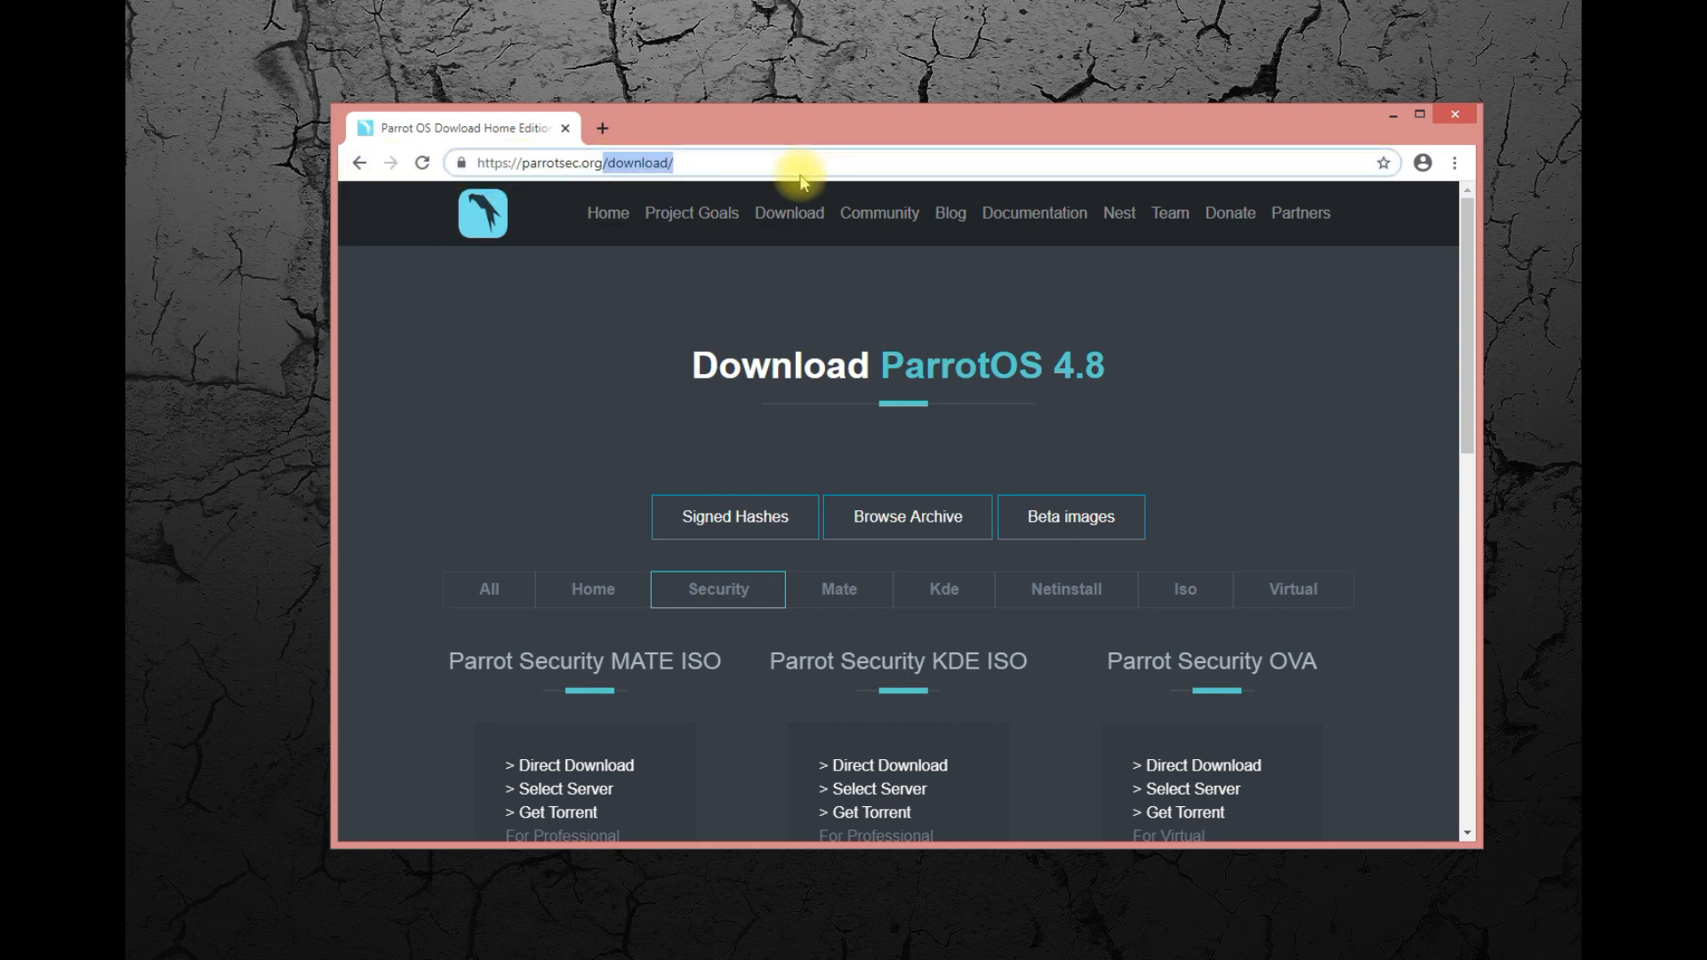
pyautogui.press('BackSpace')
pyautogui.press('BackSpace')
pyautogui.press('BackSpace')
pyautogui.press('BackSpace')
pyautogui.press('BackSpace')
pyautogui.press('BackSpace')
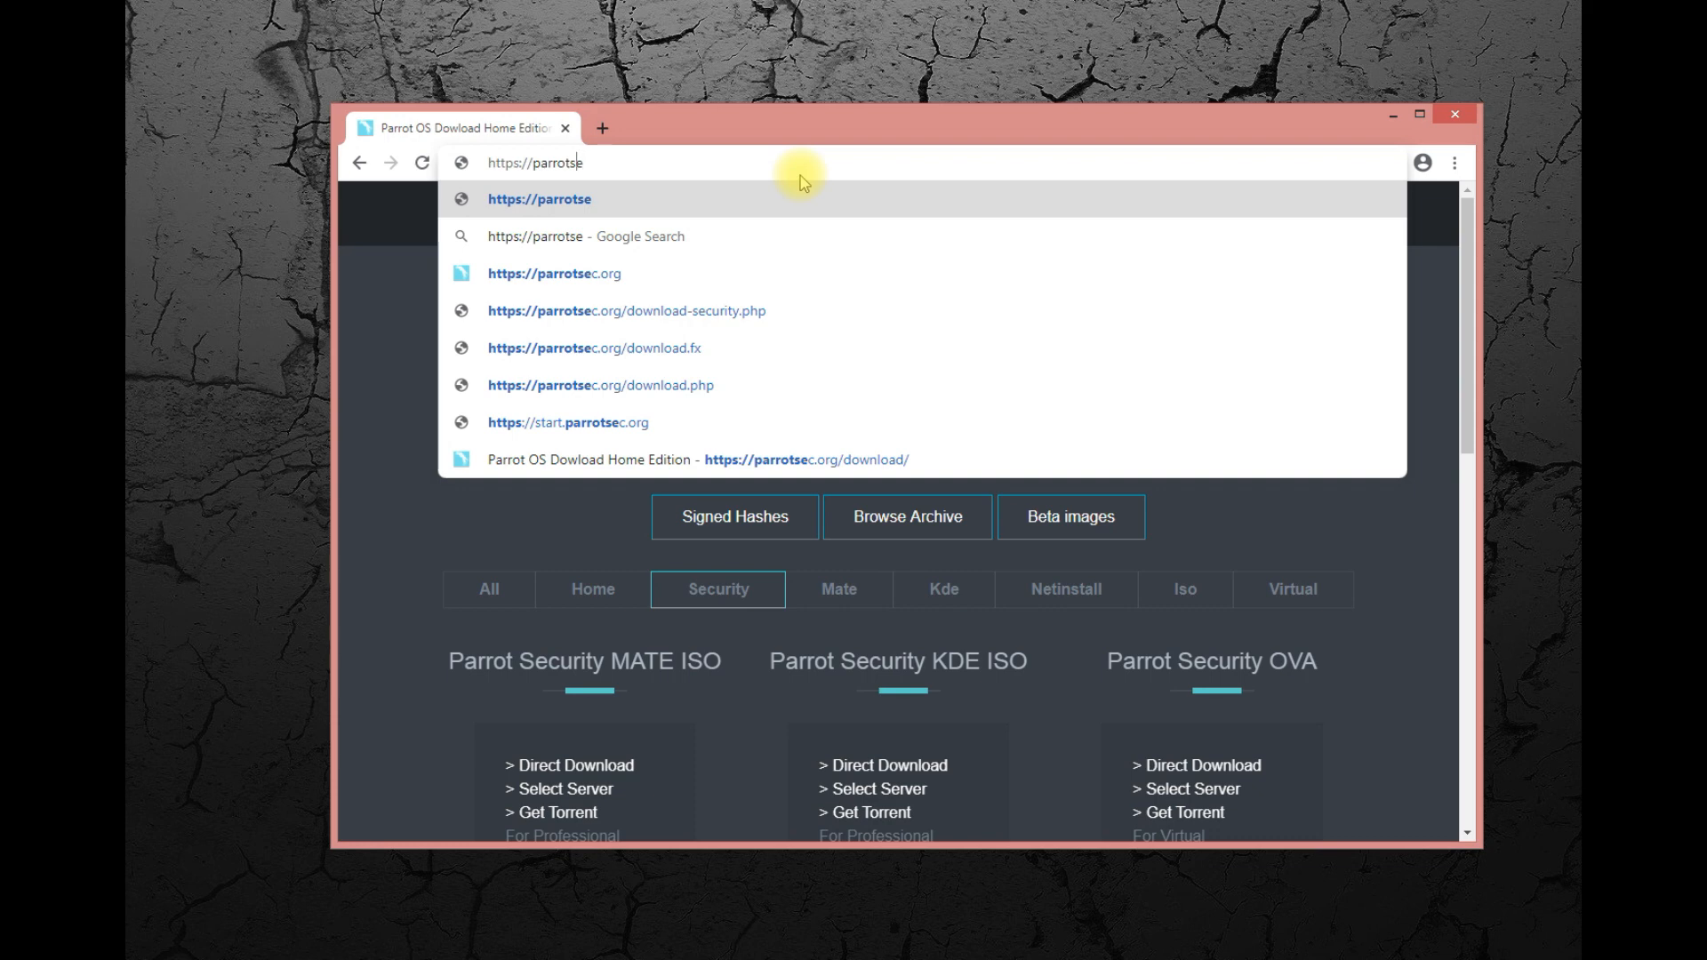
pyautogui.hotkey('ctrl', 'Left')
pyautogui.press('BackSpace')
pyautogui.press('BackSpace')
pyautogui.press('BackSpace')
pyautogui.press('BackSpace')
pyautogui.press('BackSpace')
pyautogui.press('BackSpace')
pyautogui.press('BackSpace')
pyautogui.press('BackSpace')
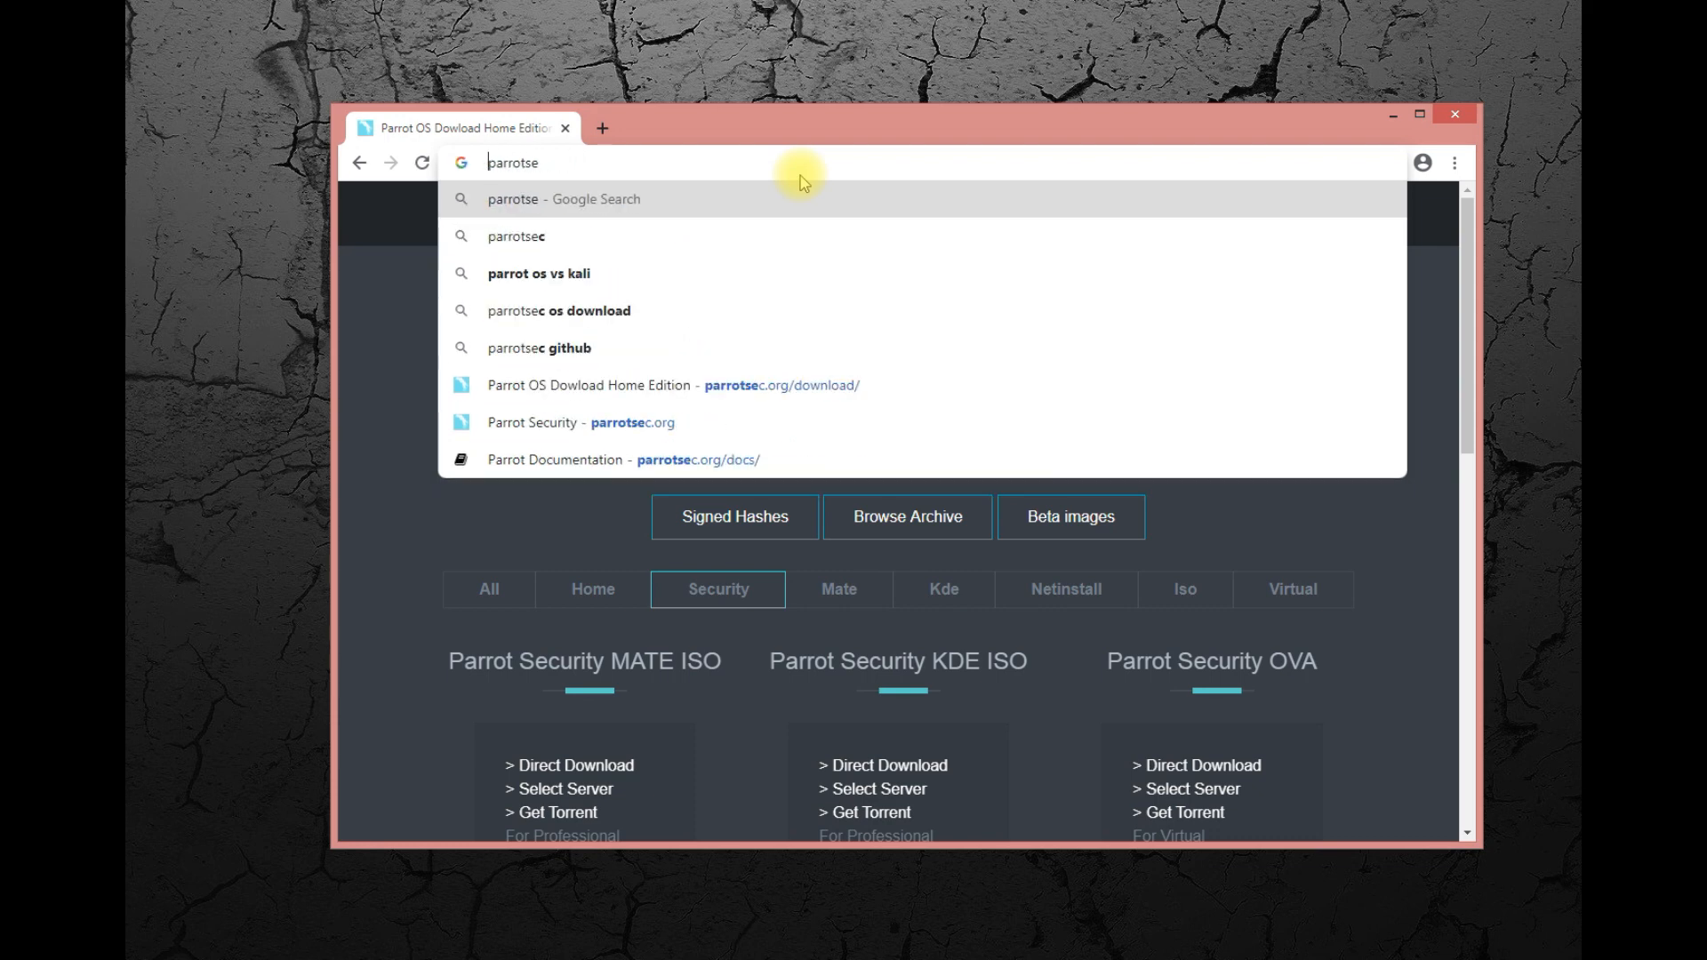
pyautogui.press('End')
pyautogui.write('c')
pyautogui.press('Return')
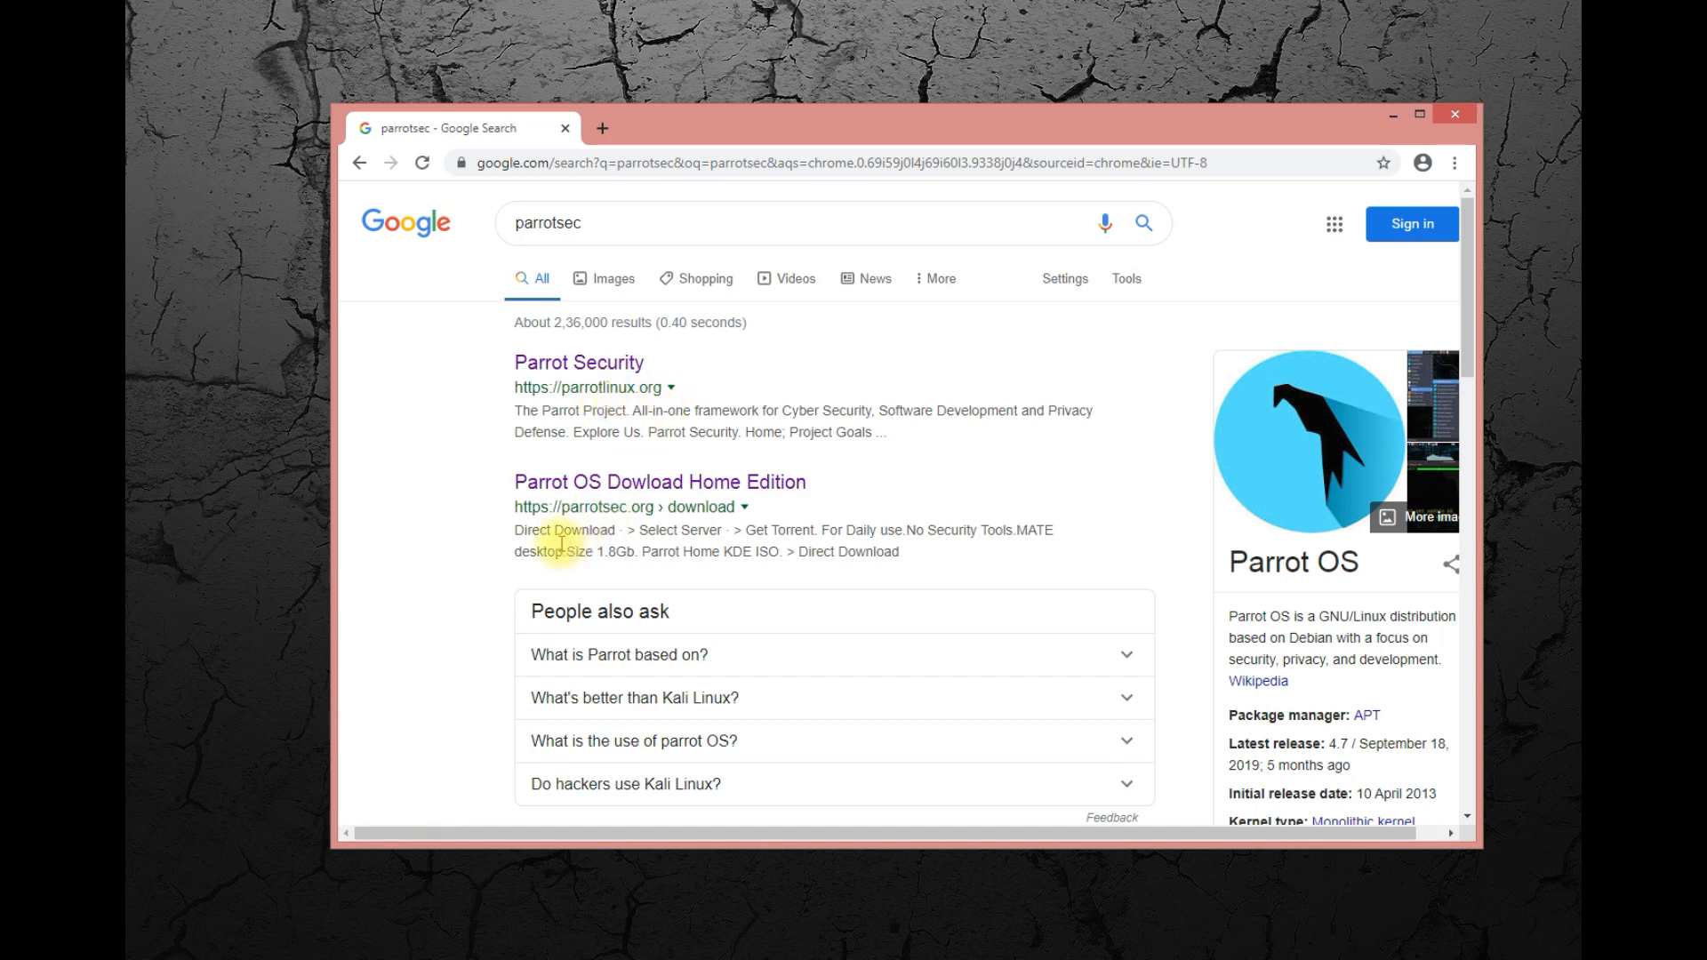
# Open the Parrot Security result at parrotlinux.org and go to the site's Download page.
pyautogui.click(592, 373)
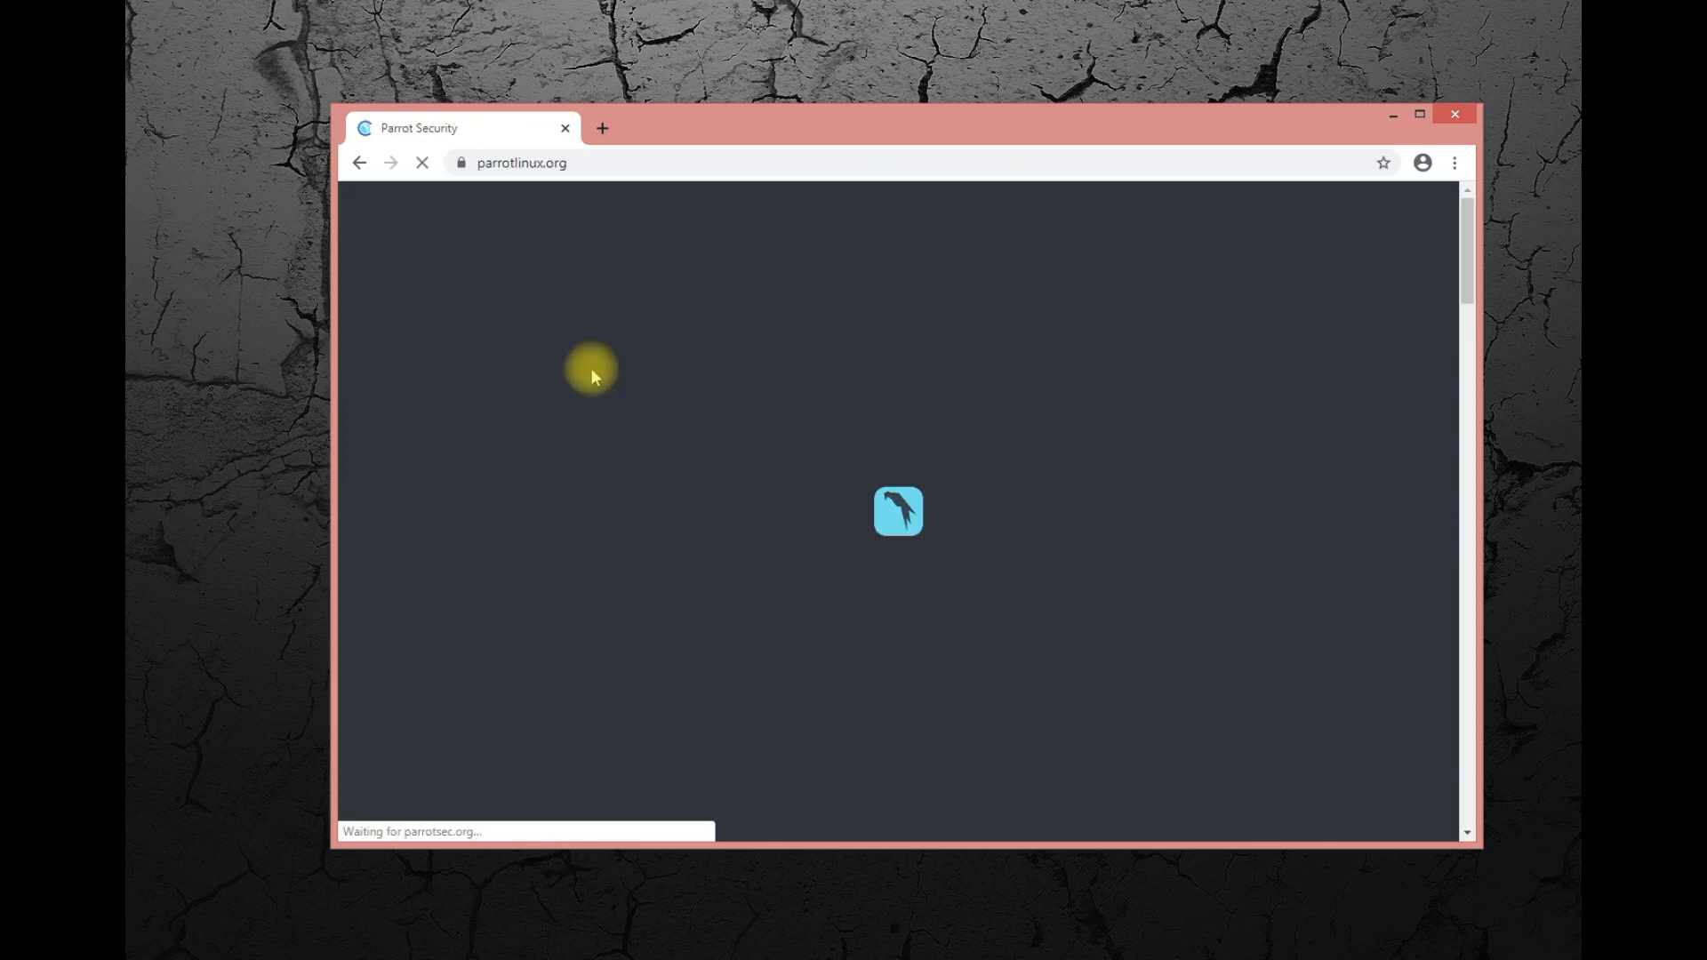
pyautogui.scroll(-3, 925, 541)
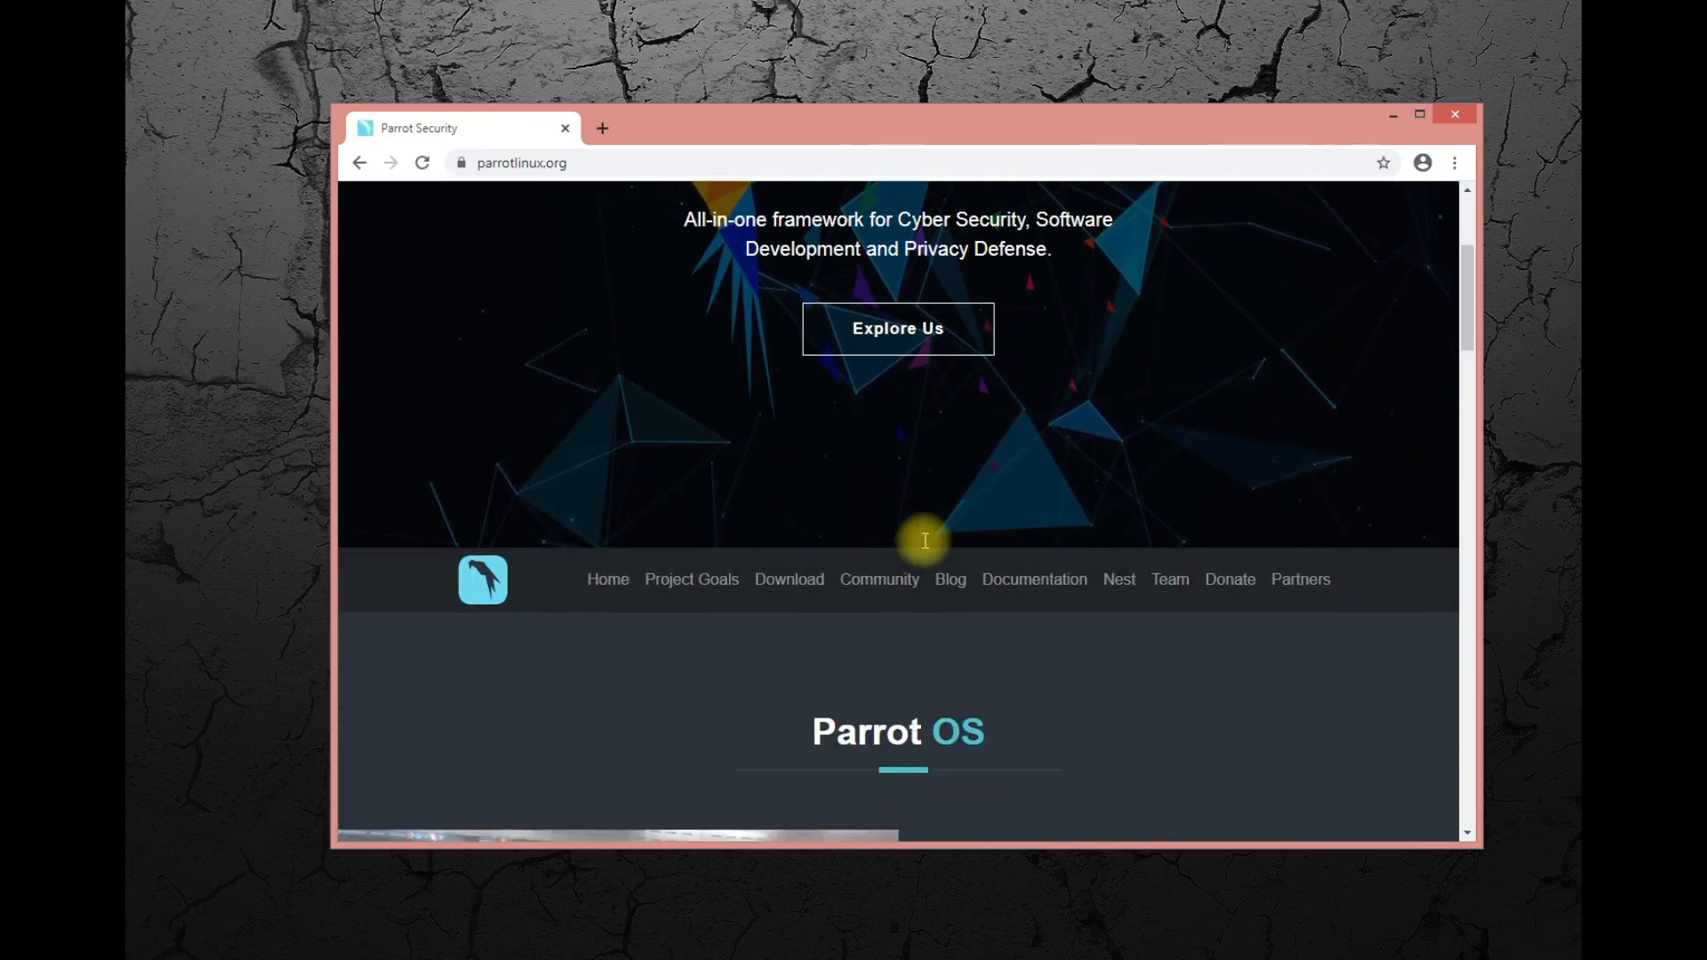
pyautogui.scroll(-2, 918, 541)
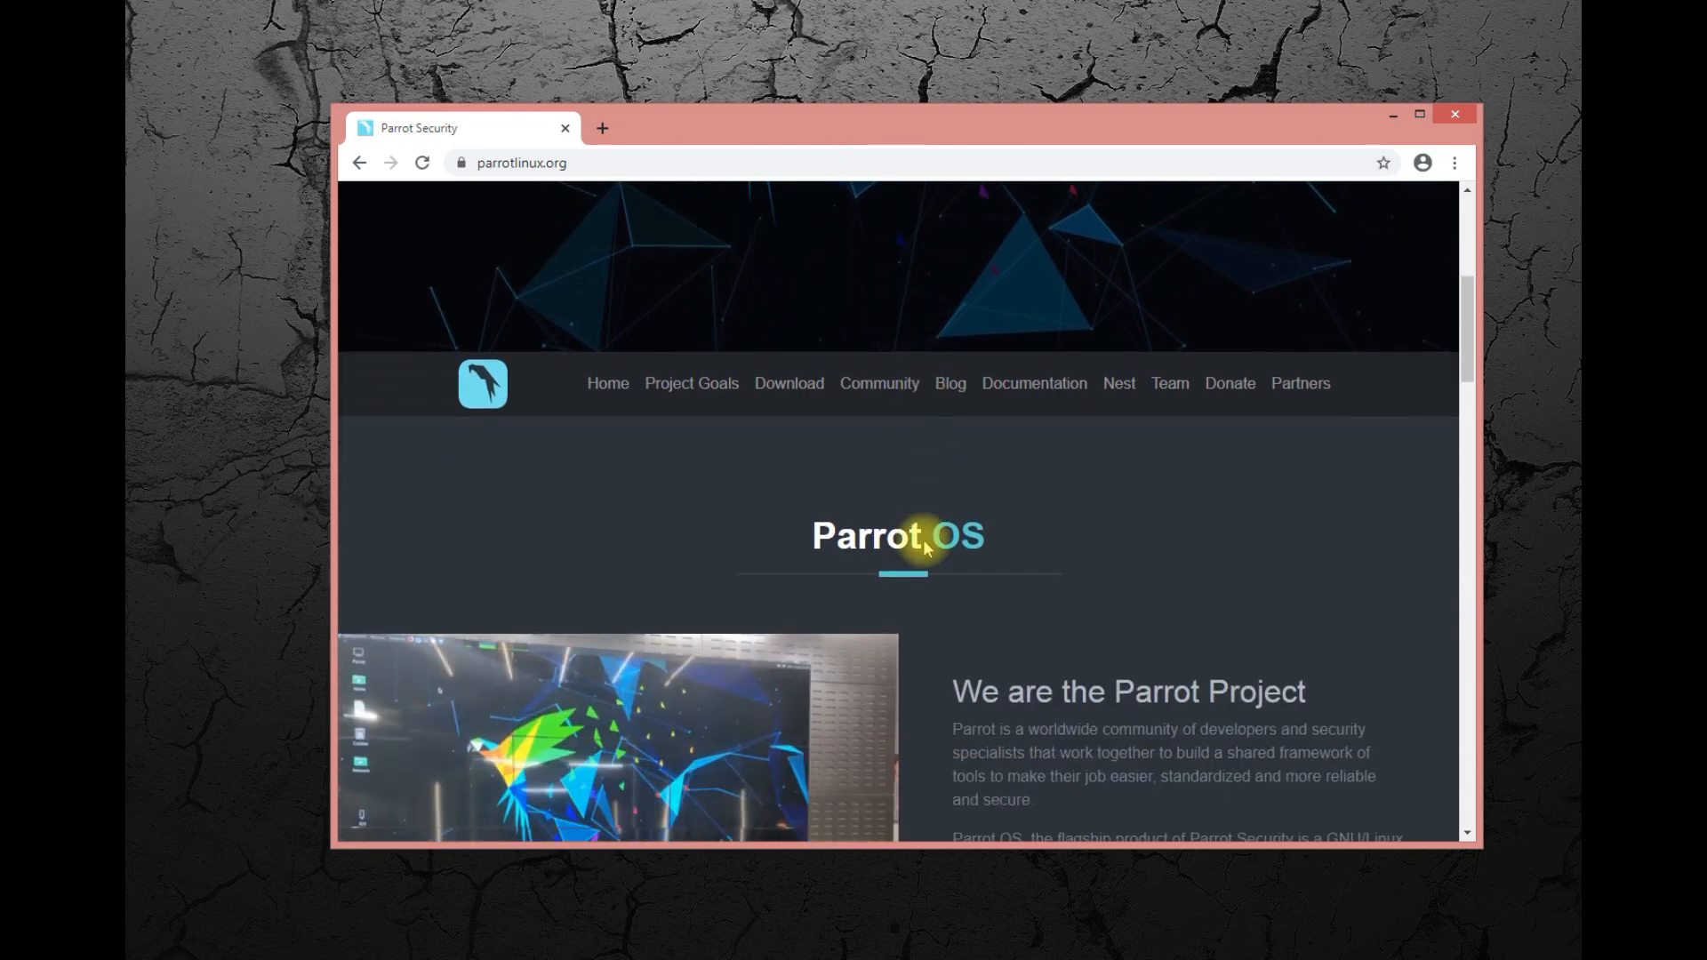
pyautogui.click(799, 392)
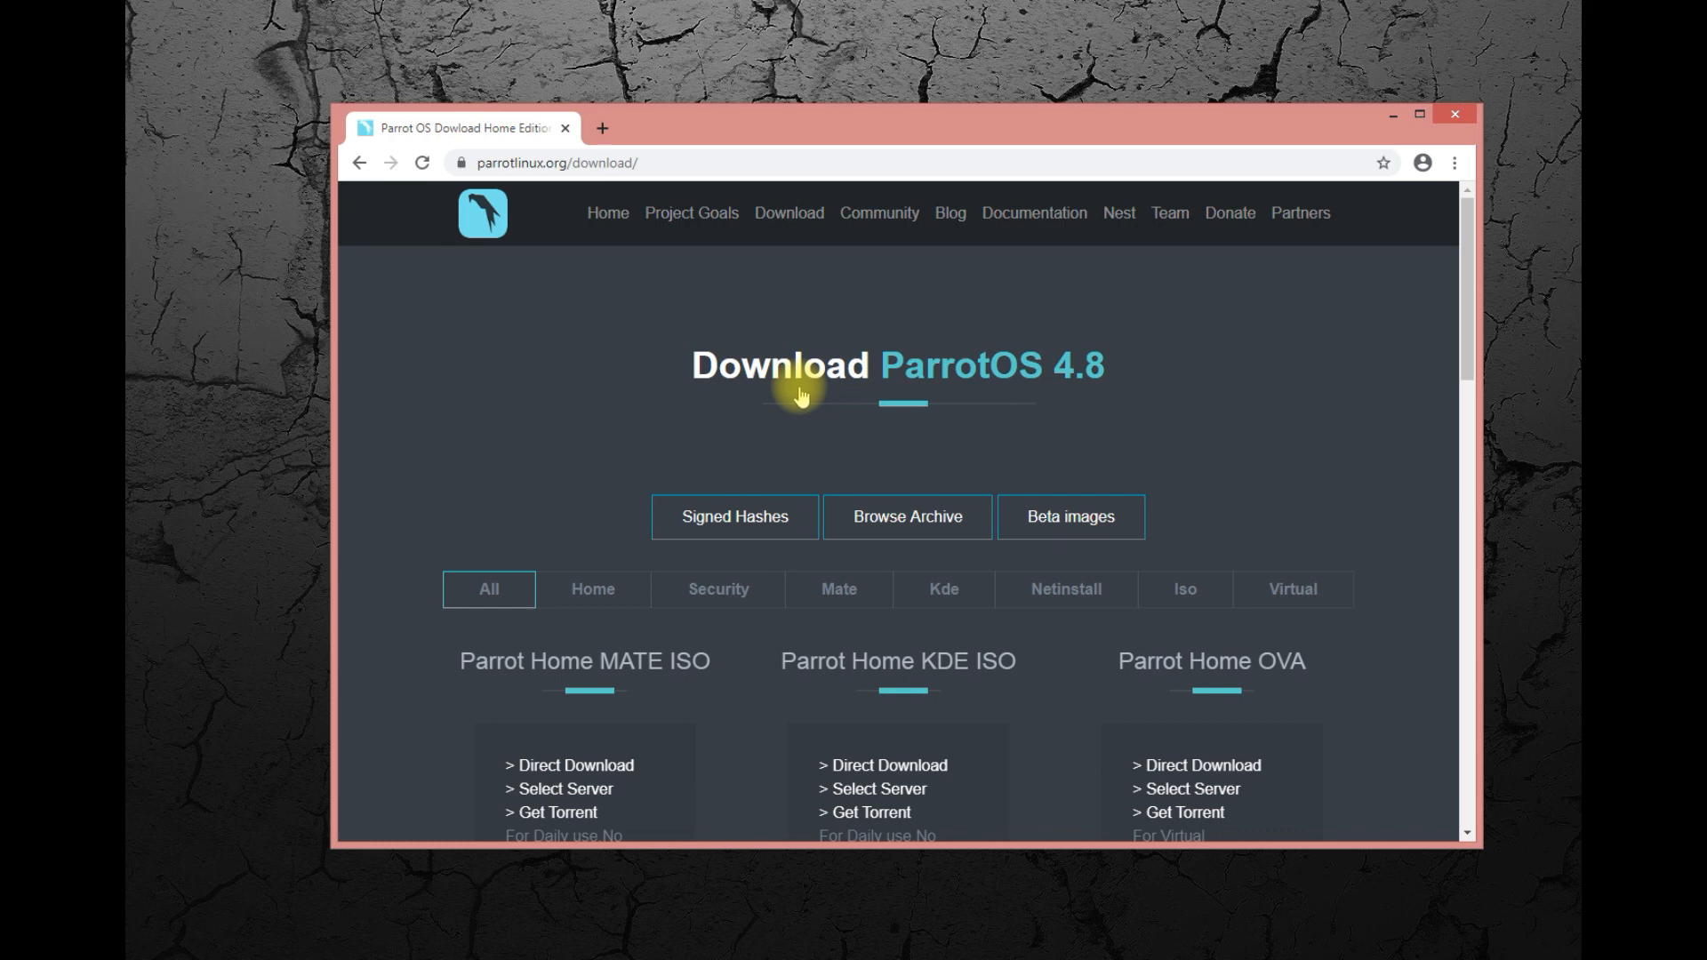
pyautogui.moveTo(471, 163); pyautogui.dragTo(611, 162)
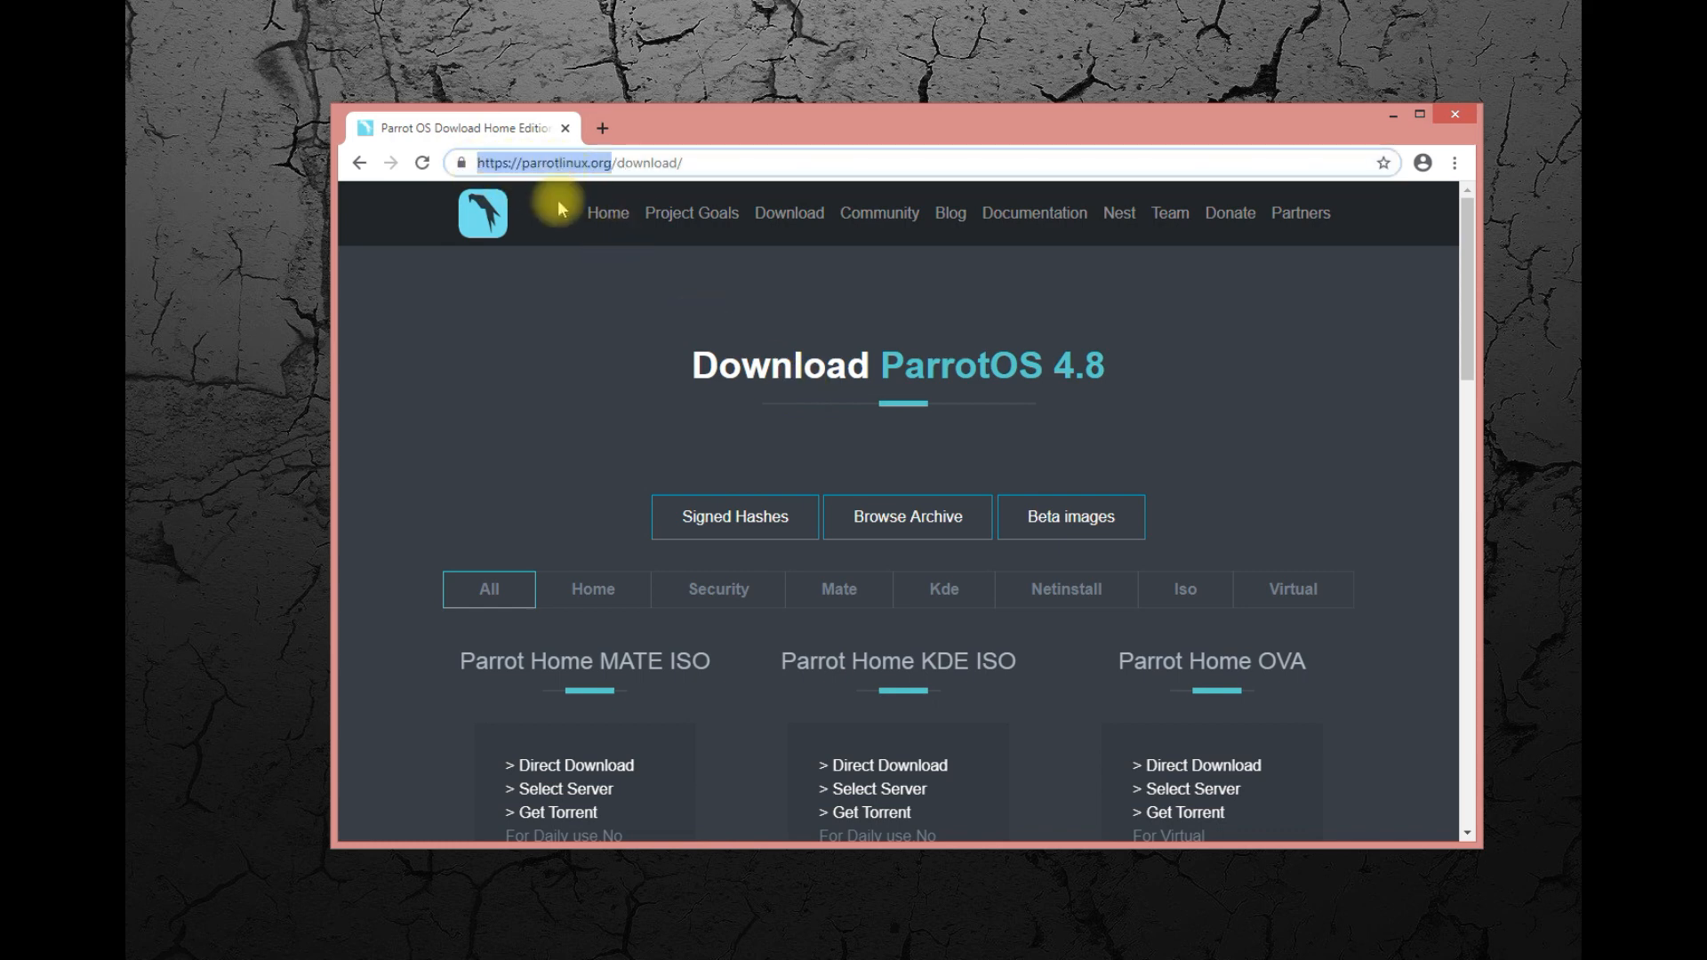
pyautogui.click(890, 286)
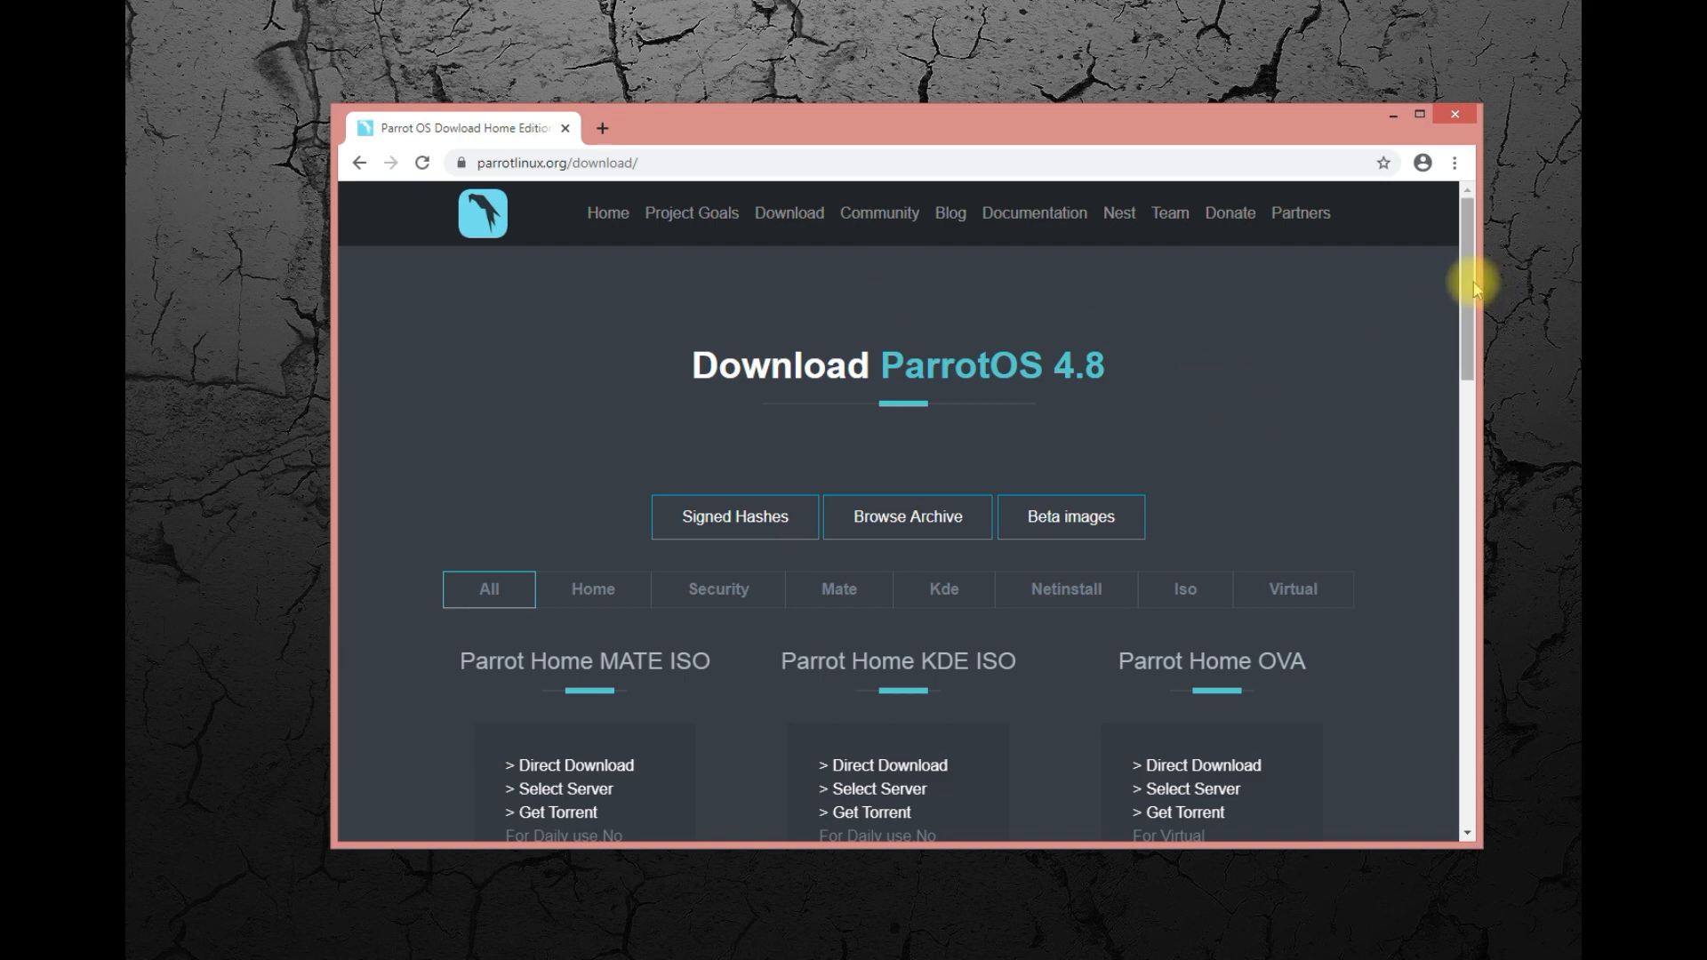
pyautogui.moveTo(1467, 289)
pyautogui.mouseDown()
pyautogui.moveTo(1451, 482)
pyautogui.moveTo(1469, 681)
pyautogui.moveTo(1479, 512)
pyautogui.moveTo(1452, 267)
pyautogui.mouseUp()
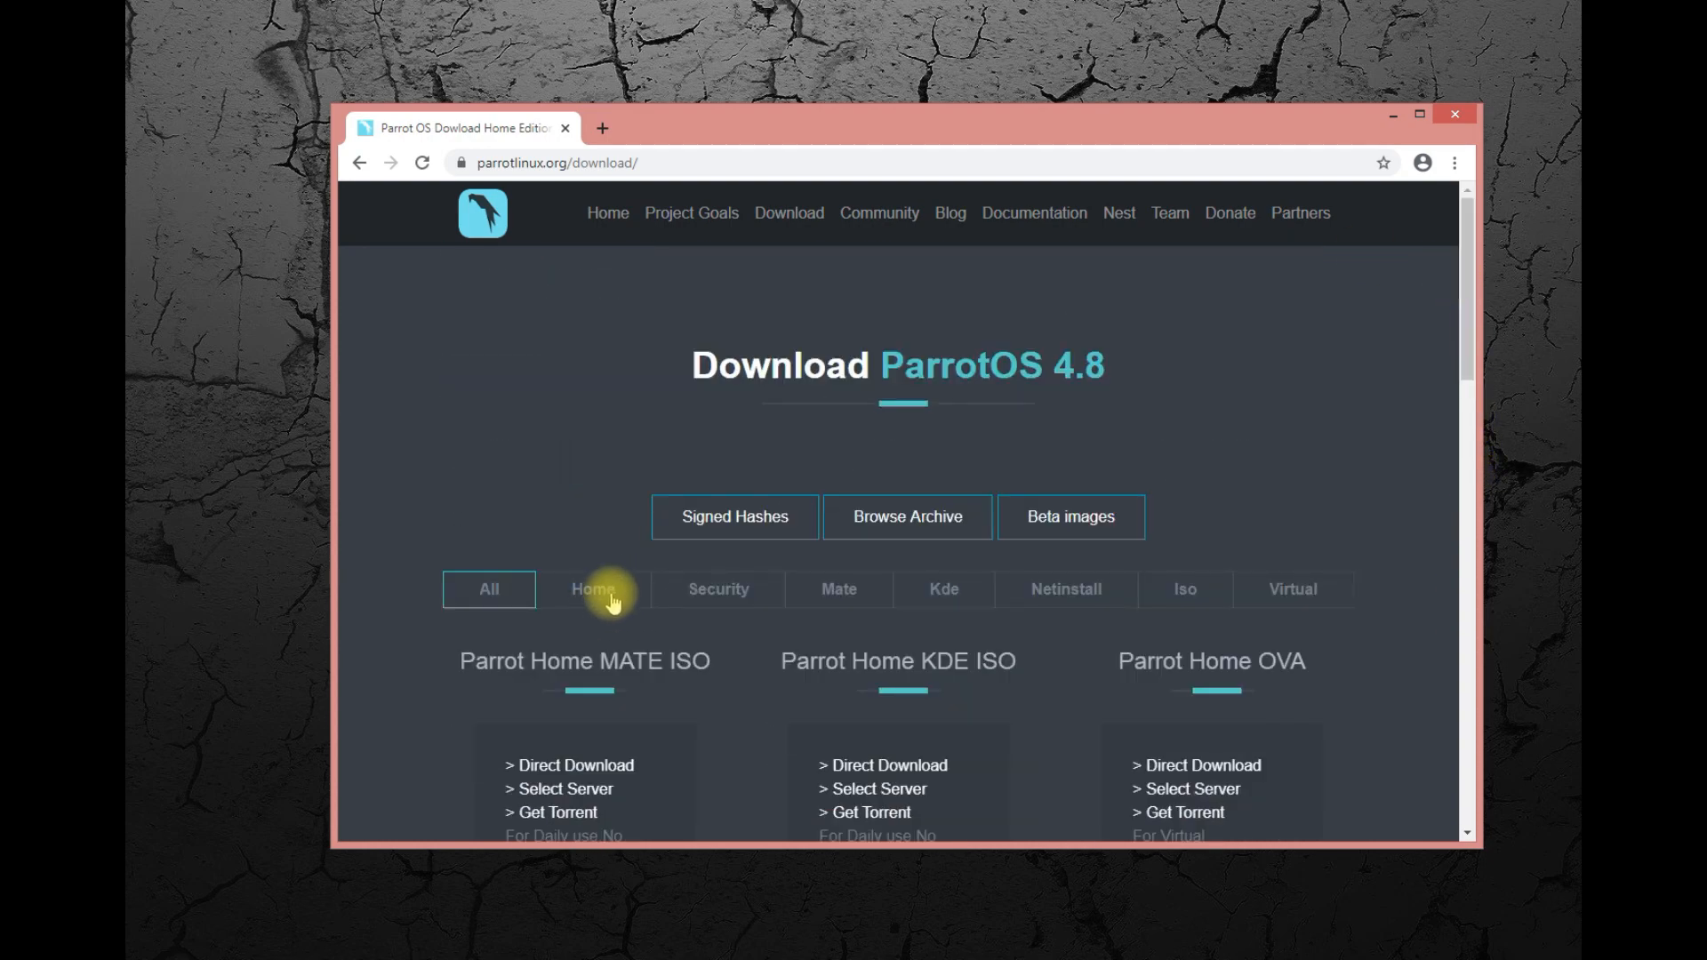
# Filter the downloads to Security, review the three Parrot Security editions, and highlight the Parrot Security OVA description before clearing the highlight.
pyautogui.click(703, 594)
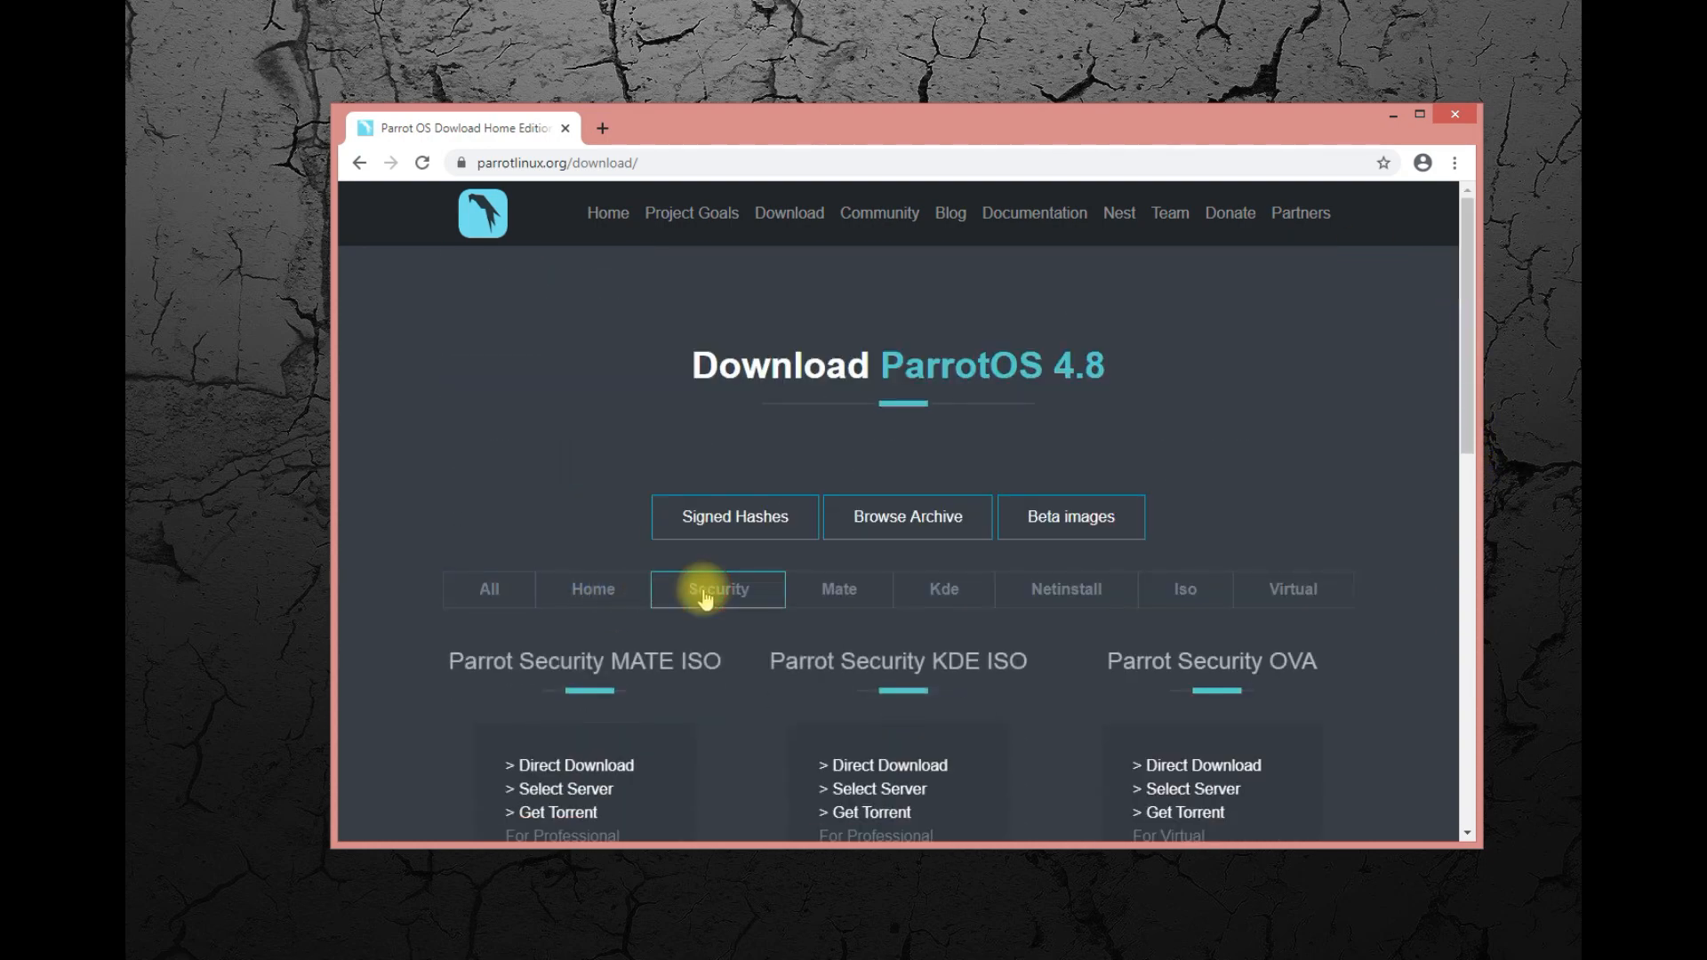
pyautogui.moveTo(1468, 338); pyautogui.dragTo(1450, 427)
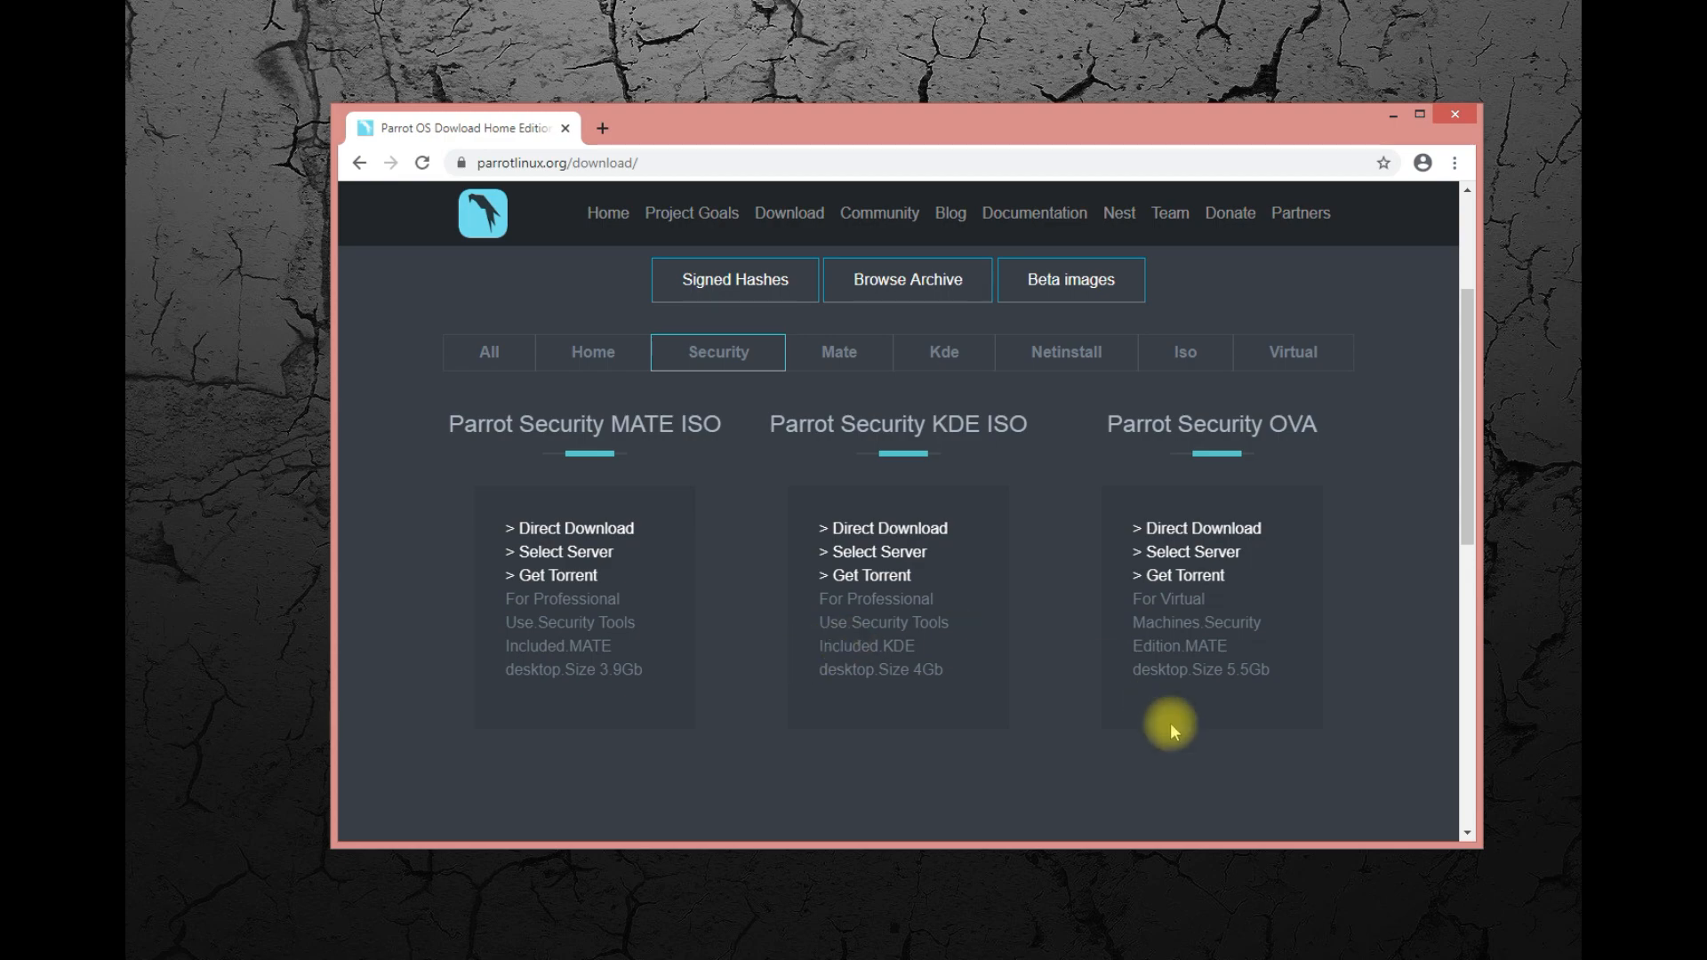
pyautogui.moveTo(1464, 395); pyautogui.dragTo(1524, 380)
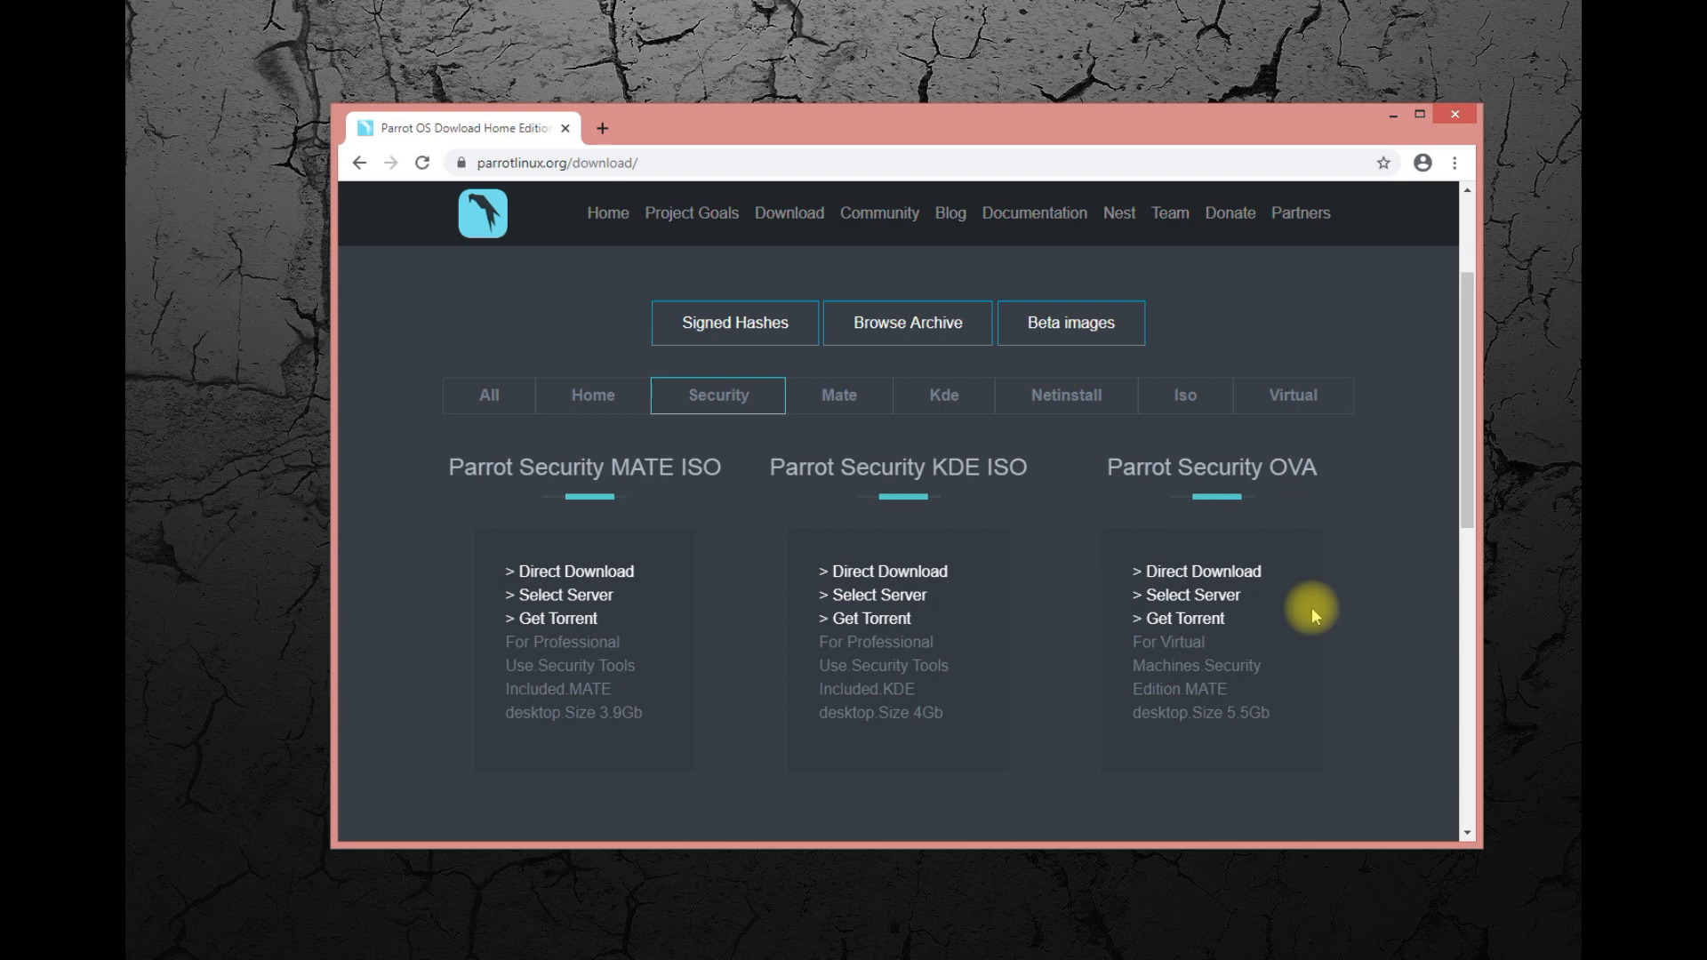
pyautogui.tripleClick(1172, 643)
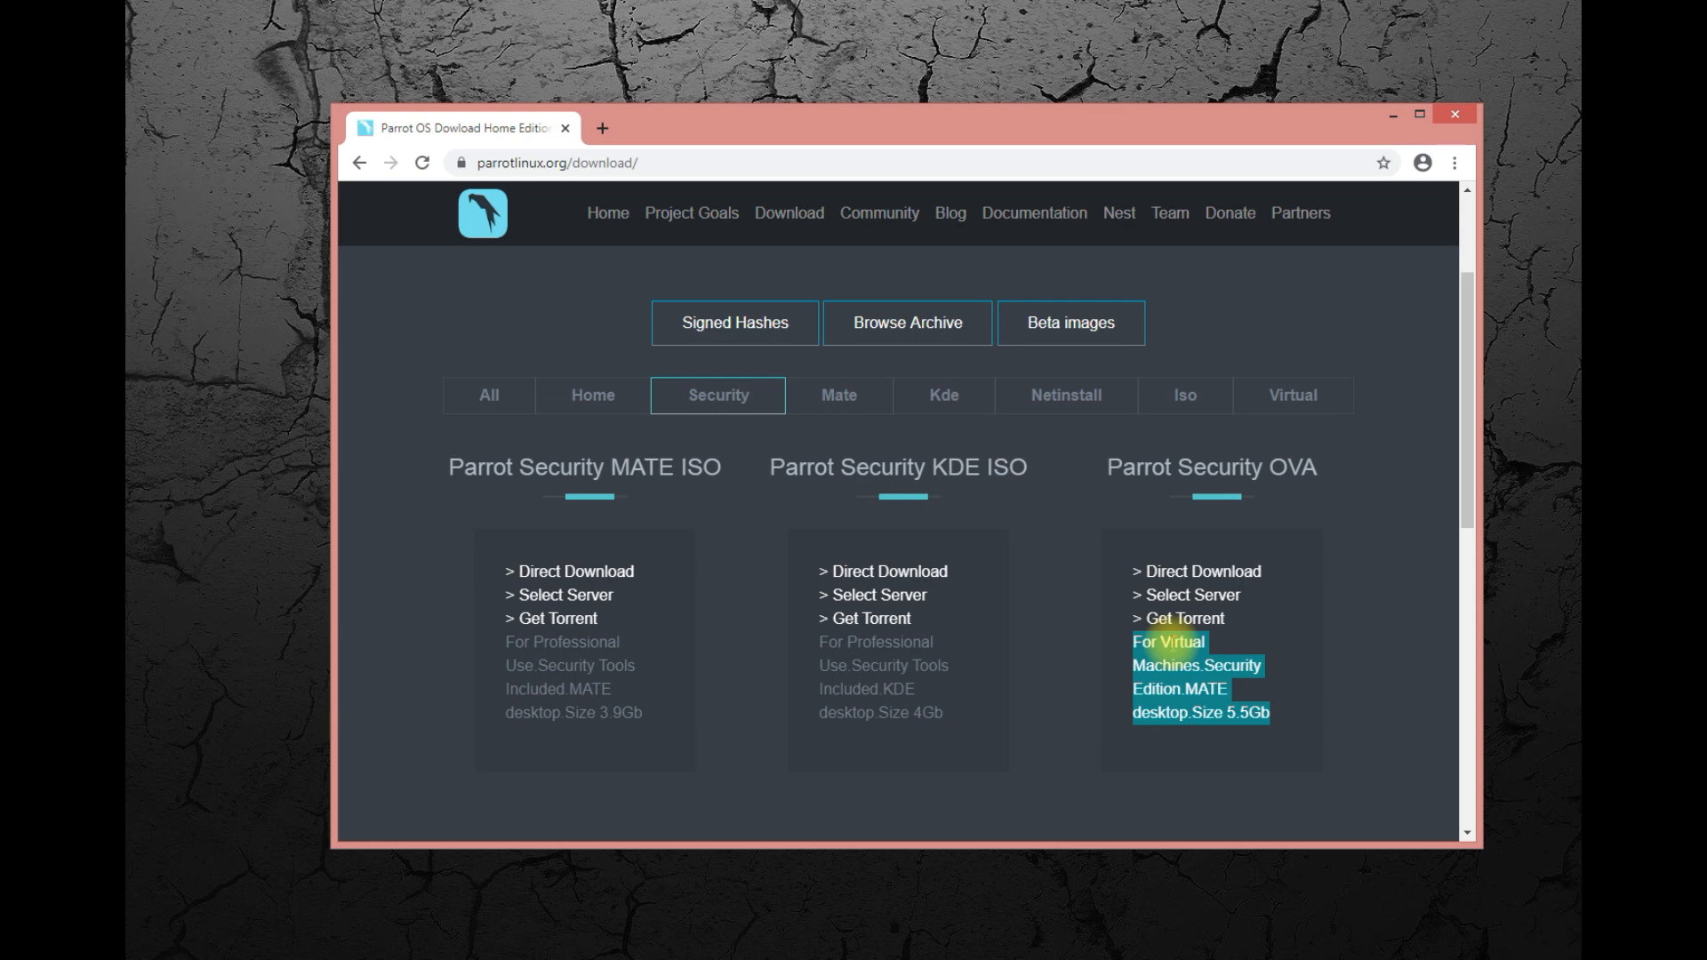
pyautogui.click(1169, 642)
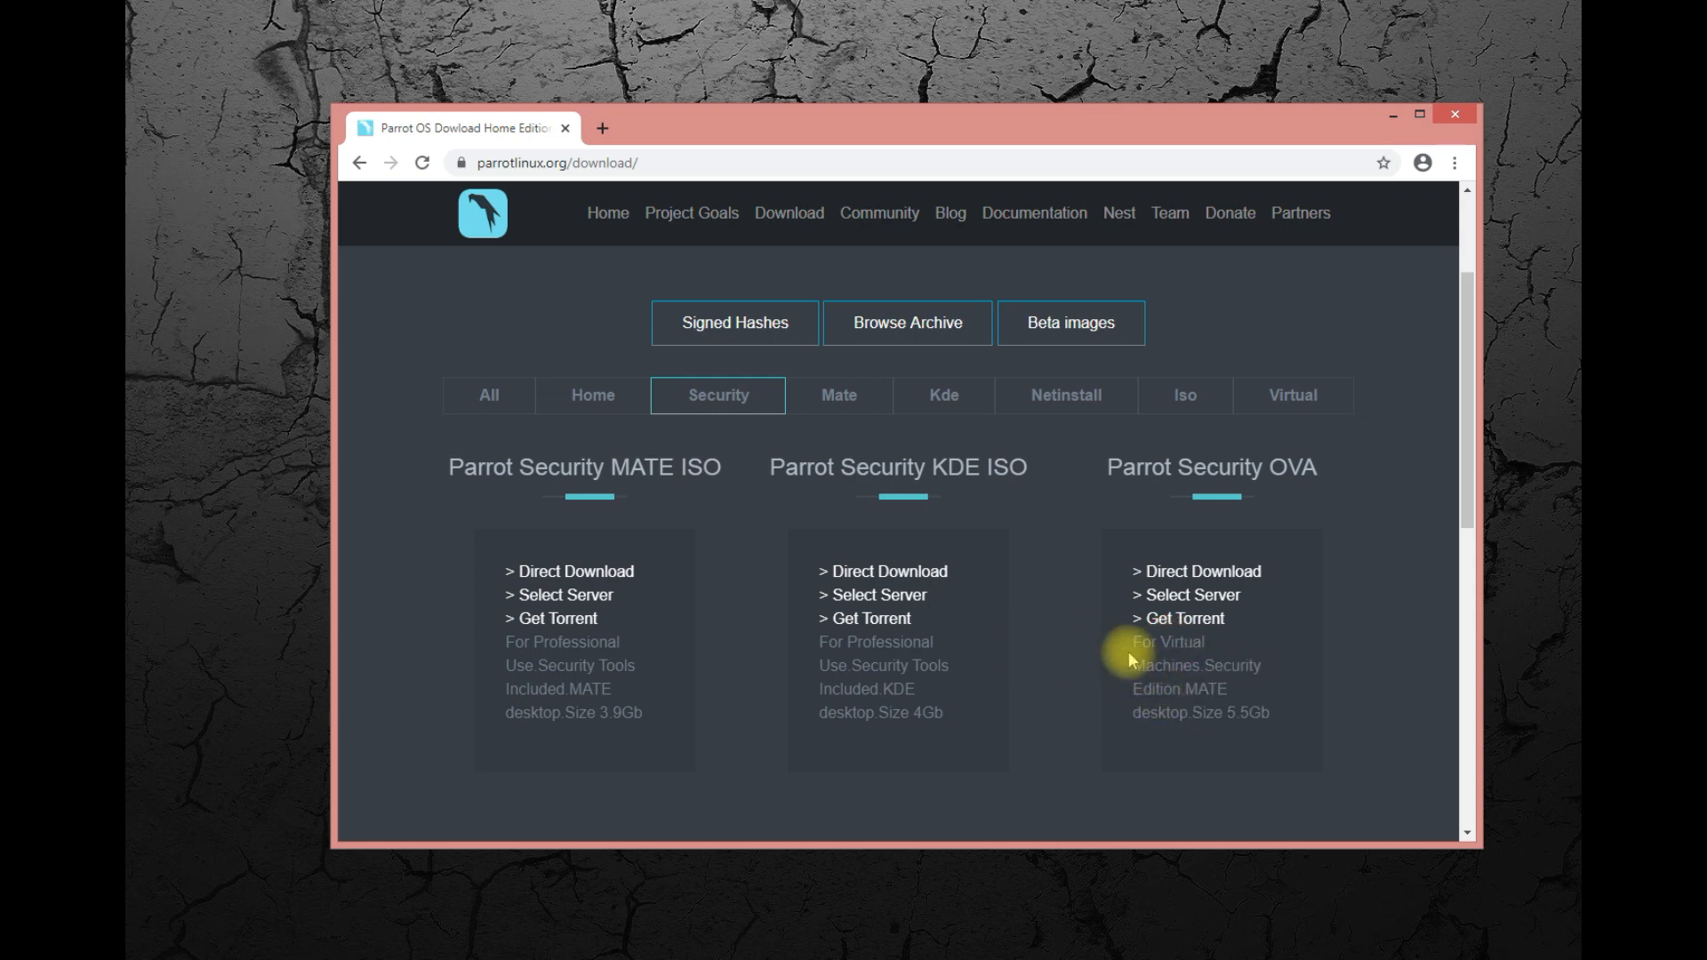
# Reload the site's Download page and compare the Mate and Kde editions by filtering the list to each.
pyautogui.click(788, 212)
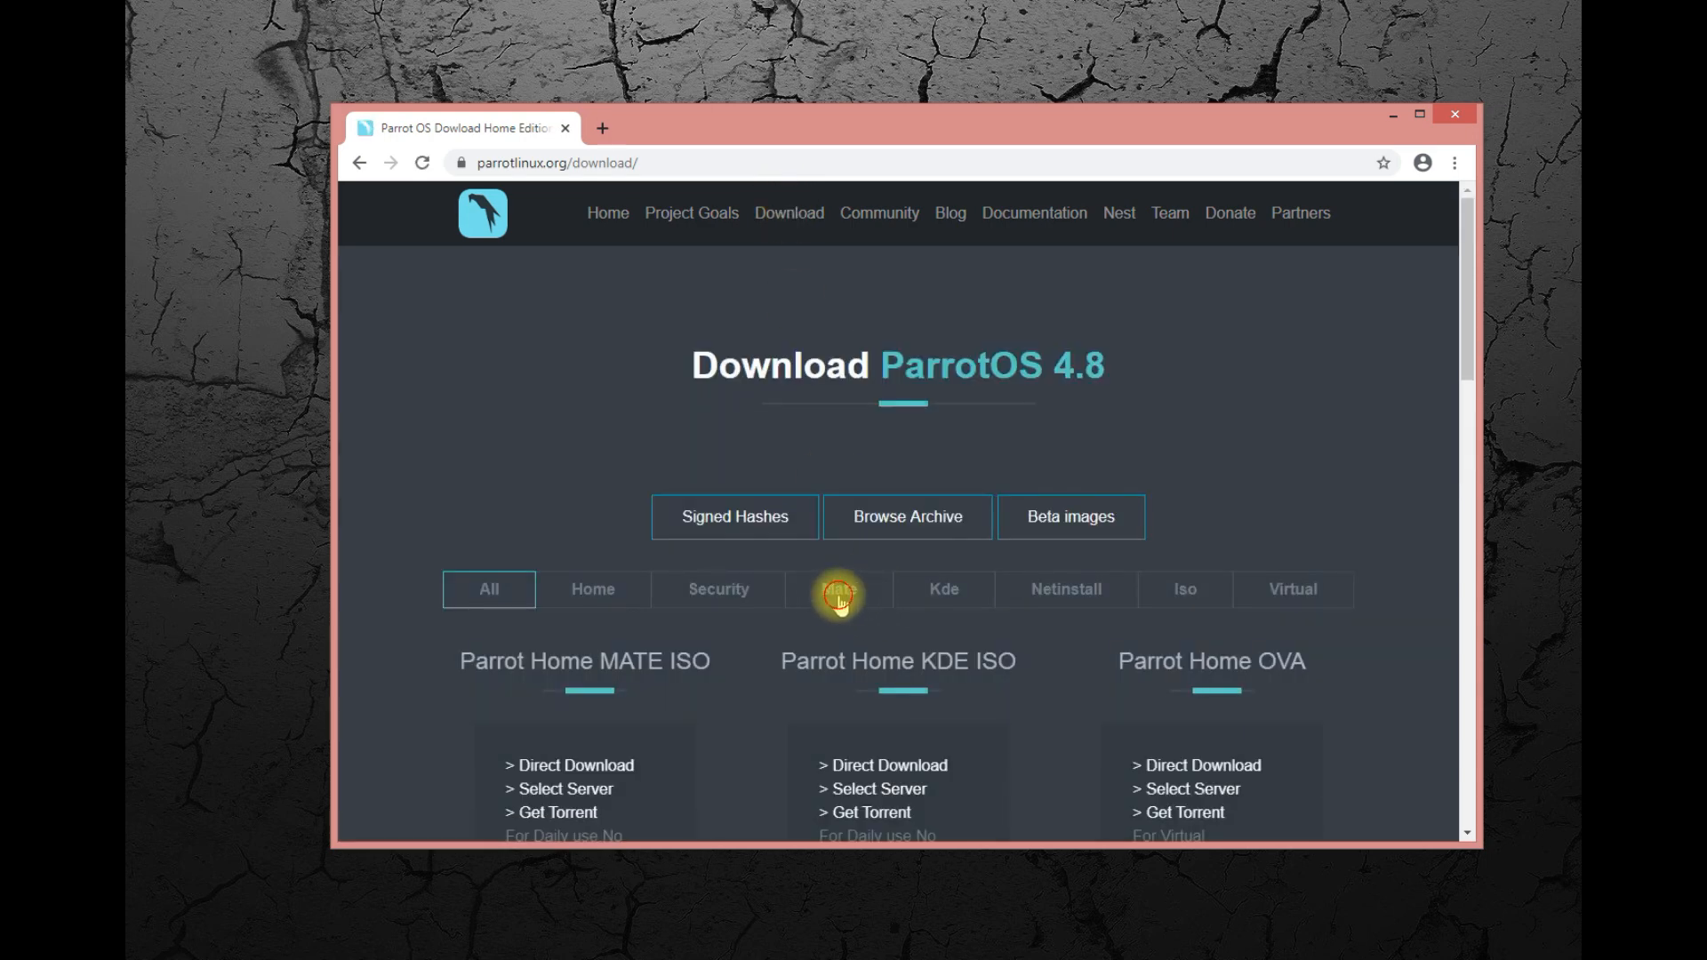
pyautogui.click(836, 603)
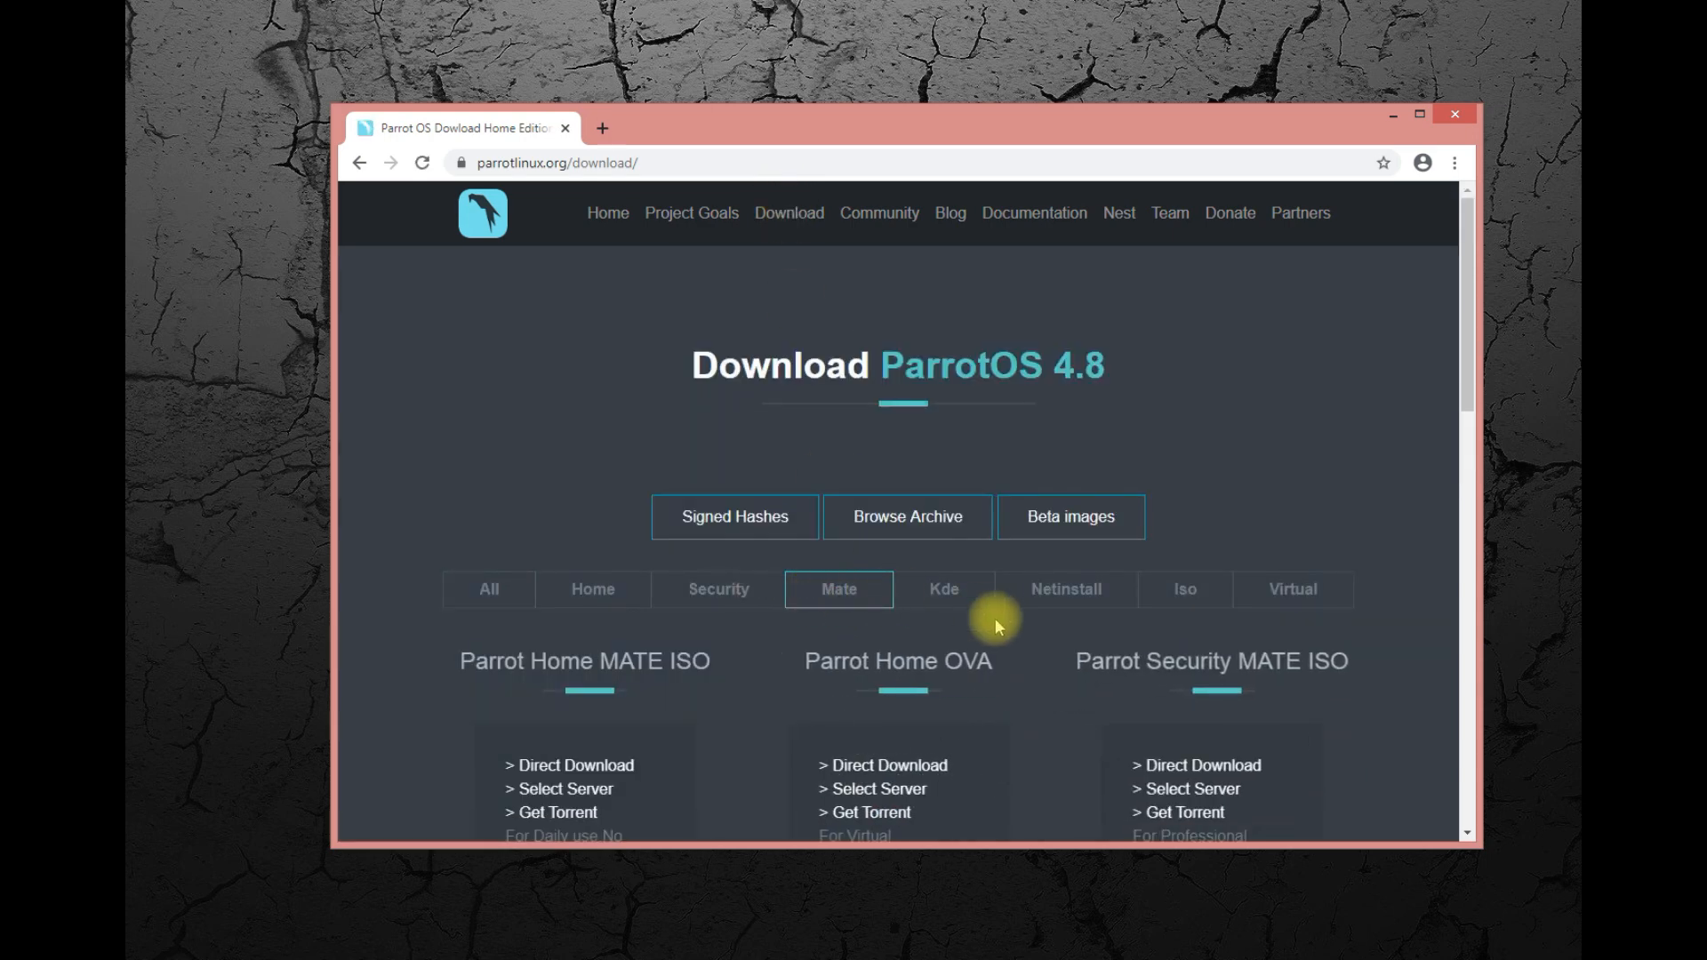
pyautogui.click(948, 600)
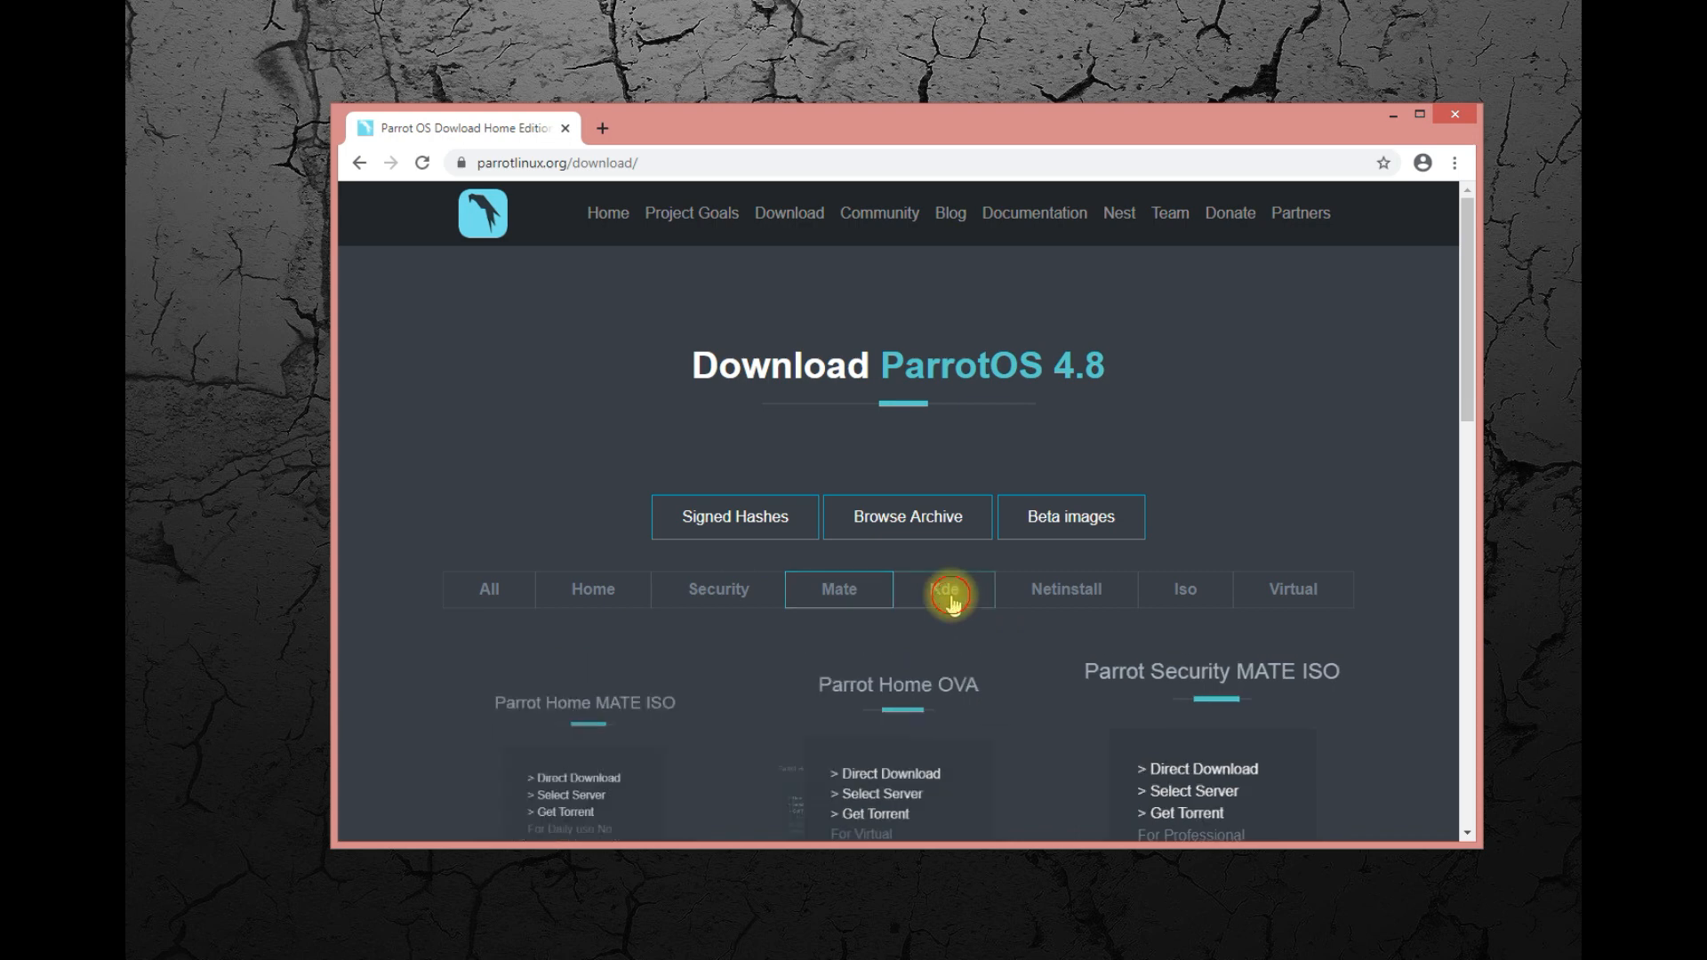
# Filter the downloads to Security, download the Parrot Security MATE ISO torrent, and dismiss the download bar.
pyautogui.click(745, 594)
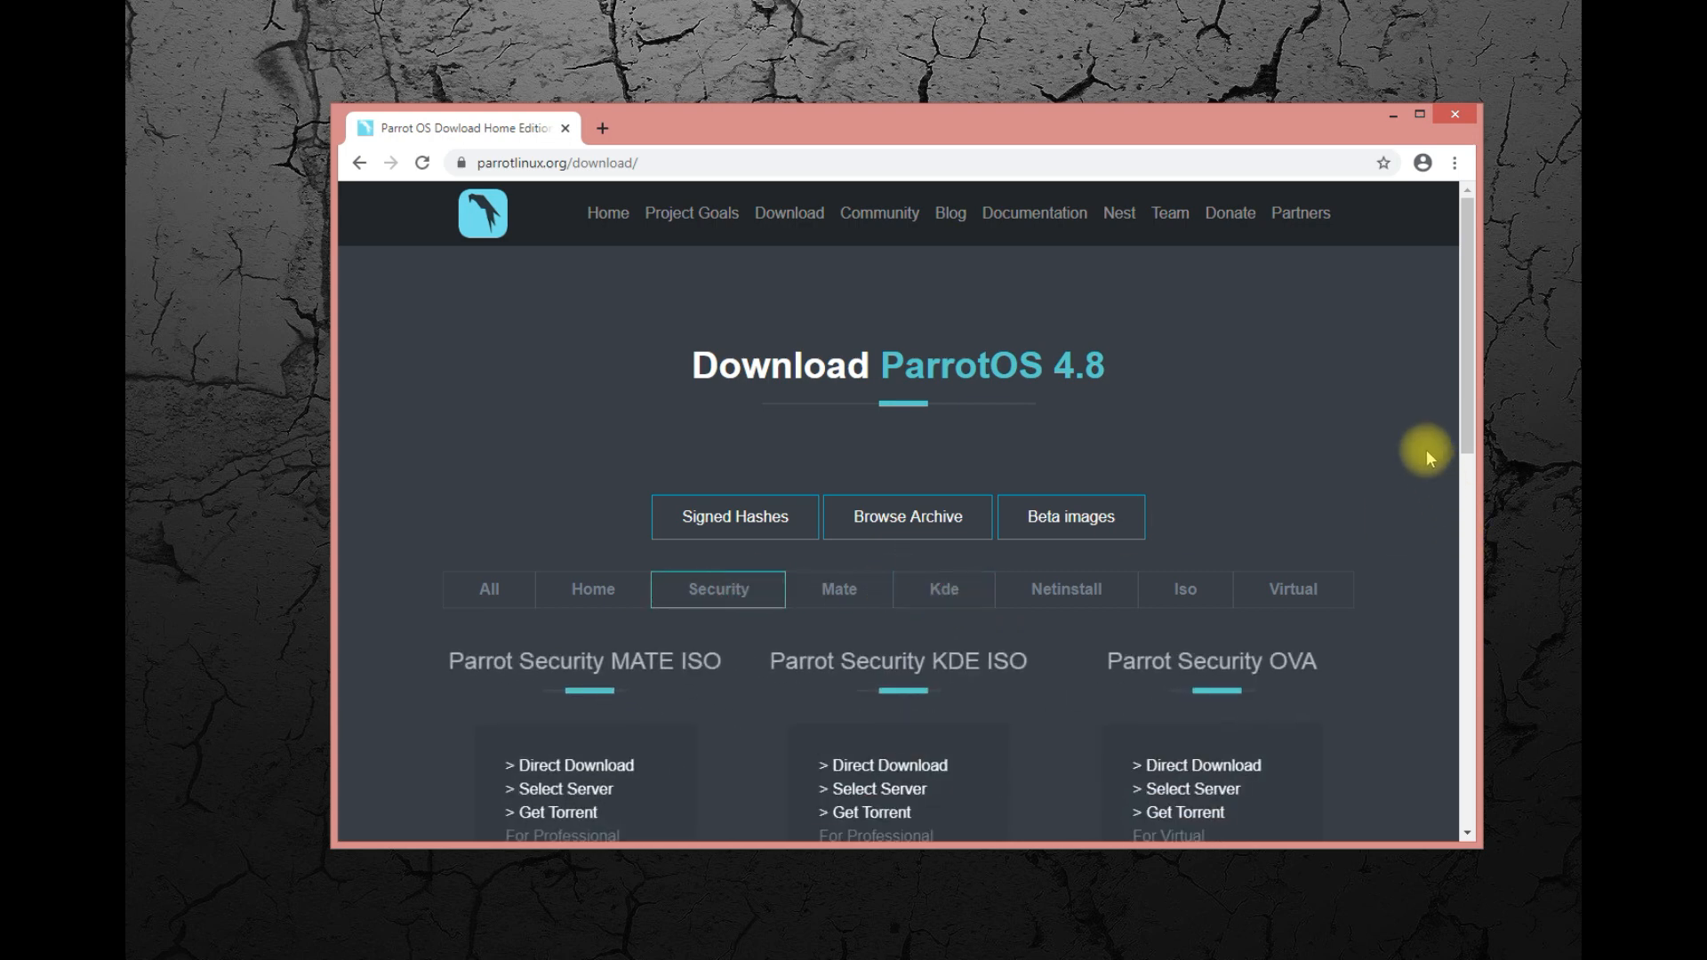
pyautogui.moveTo(1465, 425); pyautogui.dragTo(1458, 514)
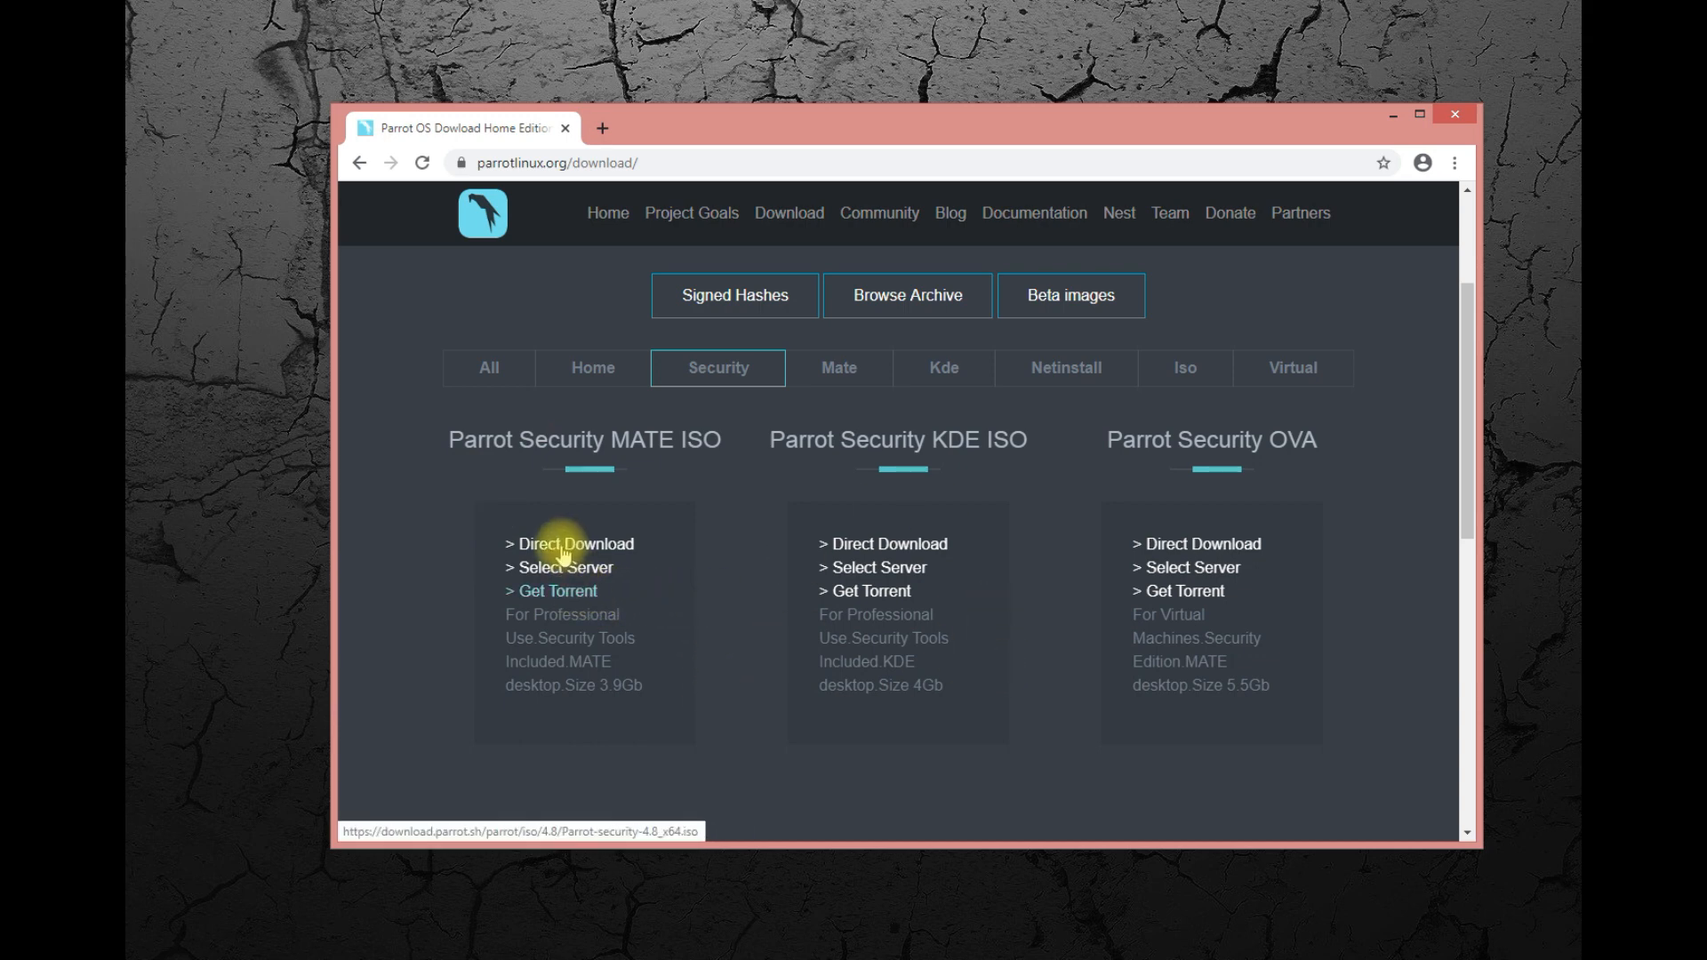
pyautogui.click(574, 591)
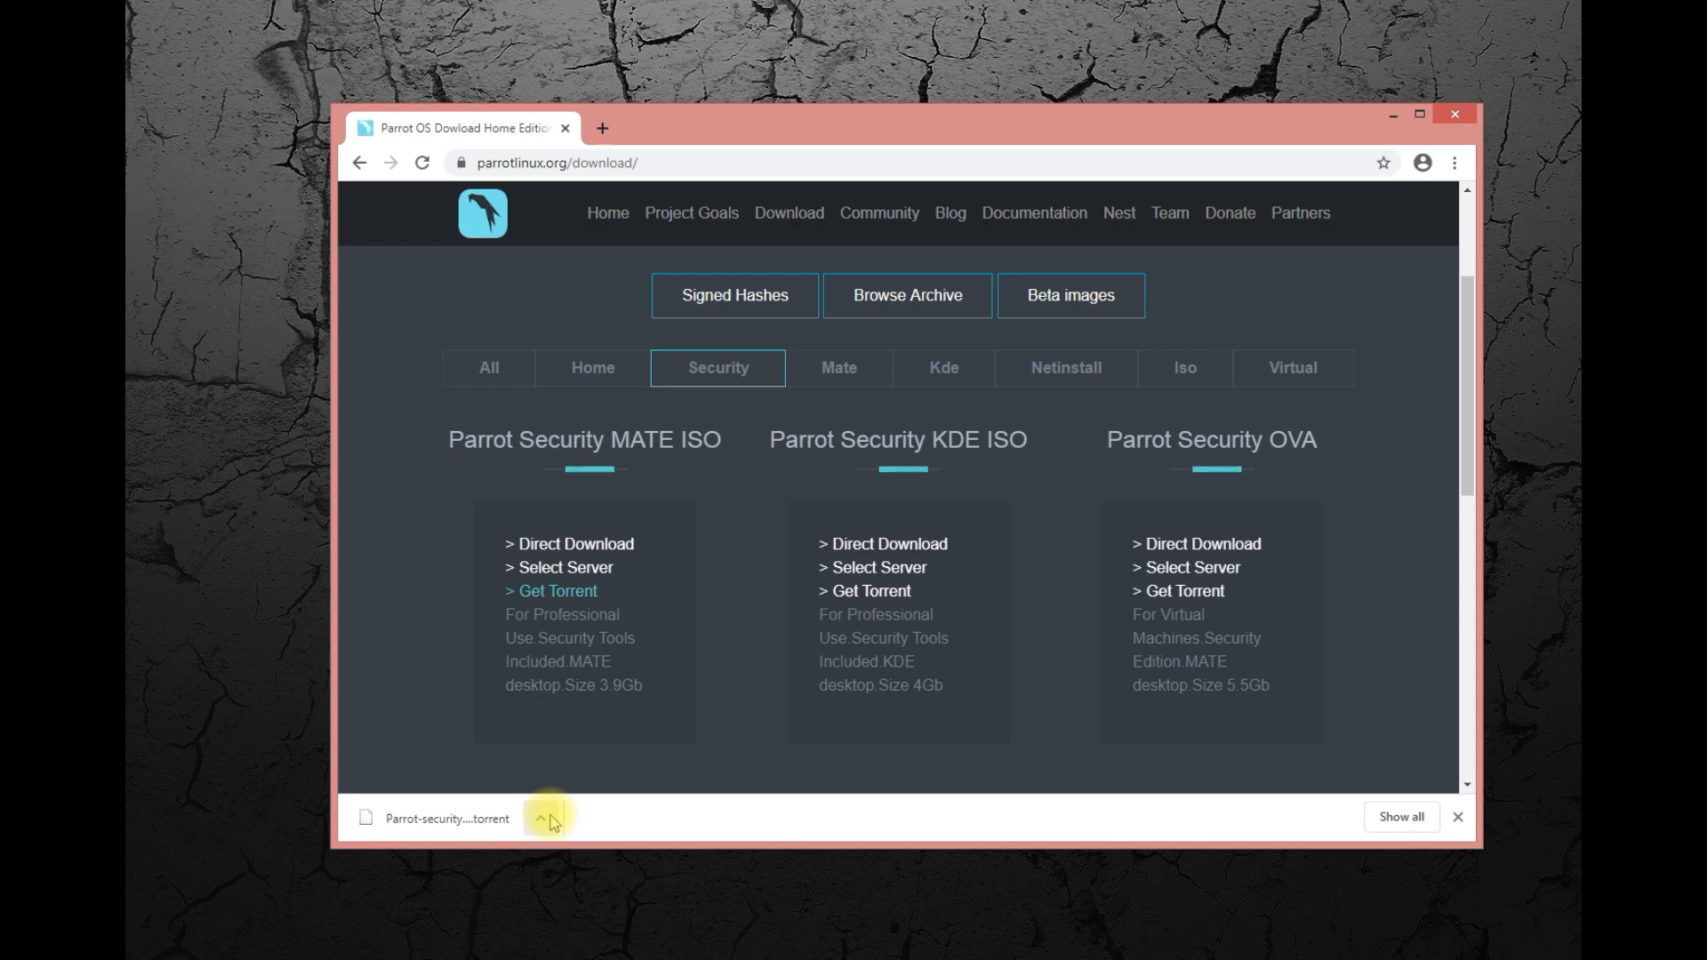
pyautogui.click(545, 819)
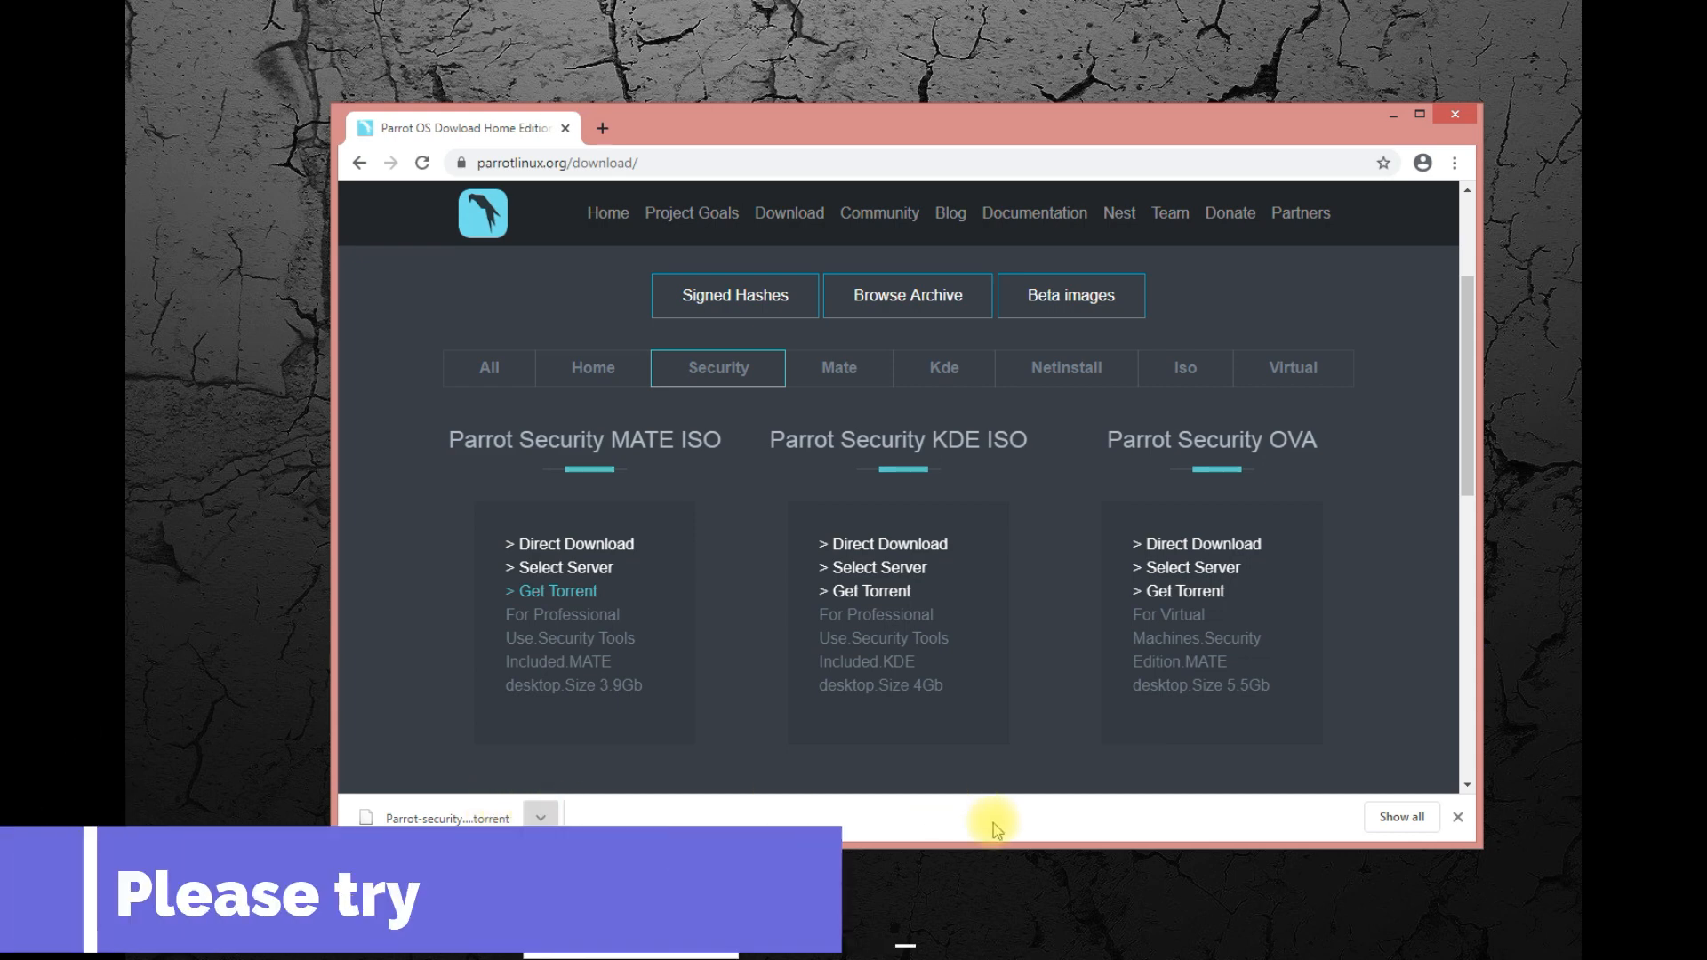
pyautogui.click(1458, 816)
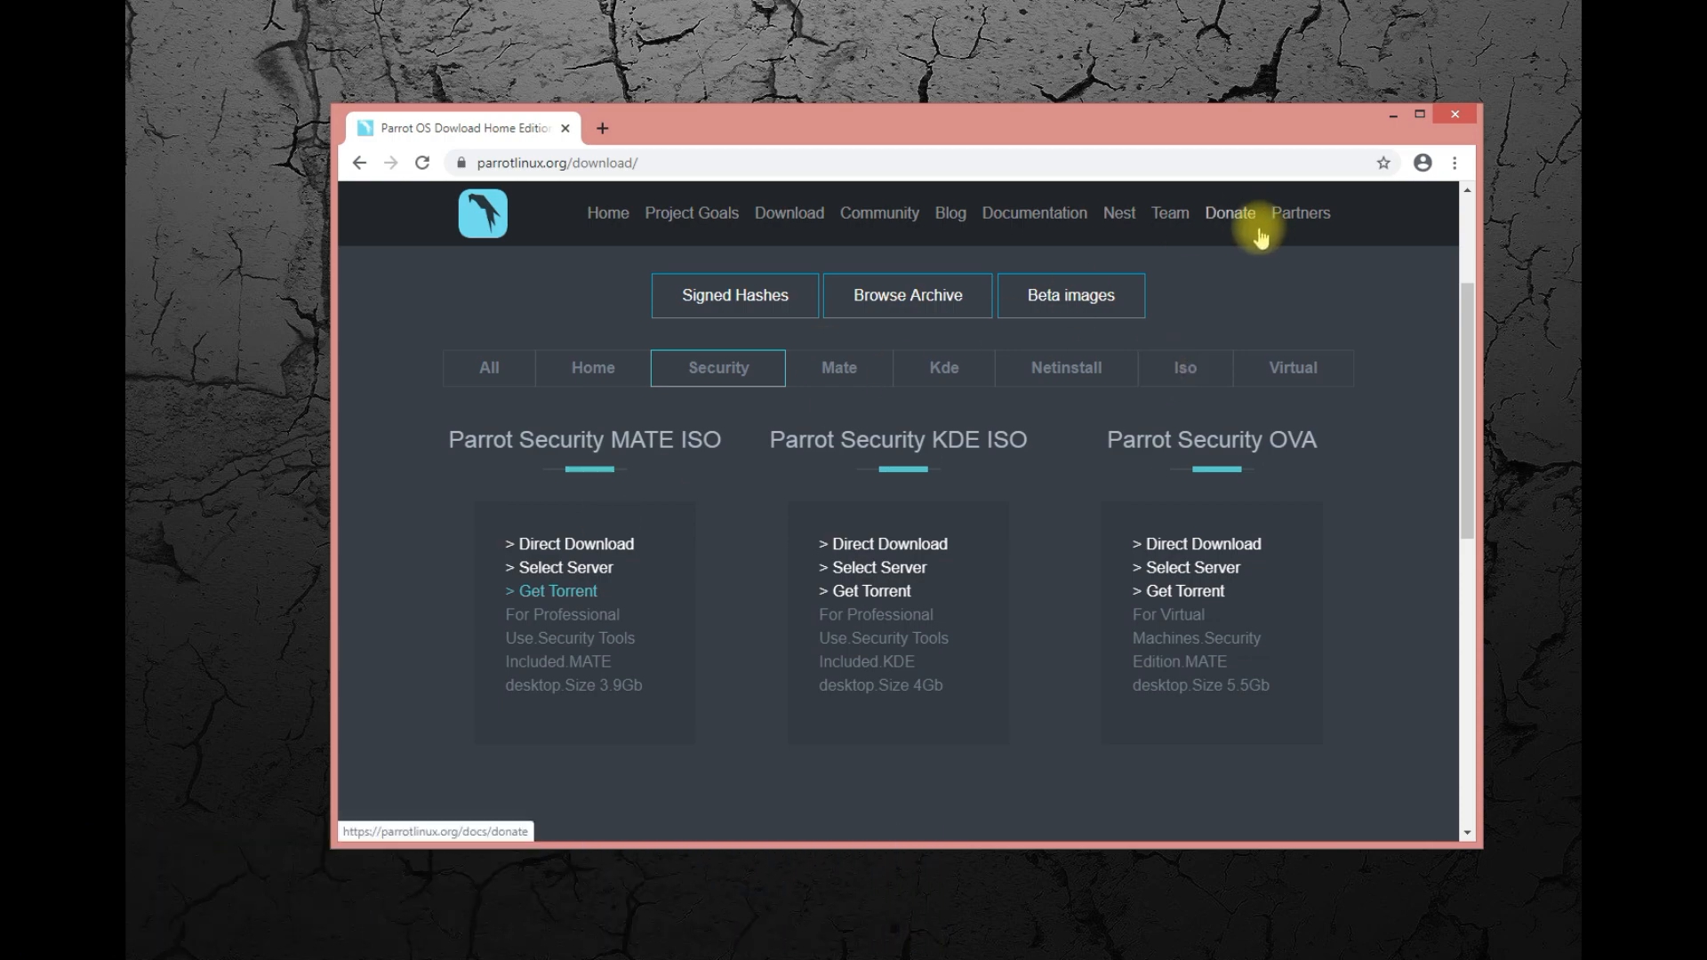
# Close the browser and the runtime error message, and open Oracle VM VirtualBox Manager from the desktop.
pyautogui.click(1456, 116)
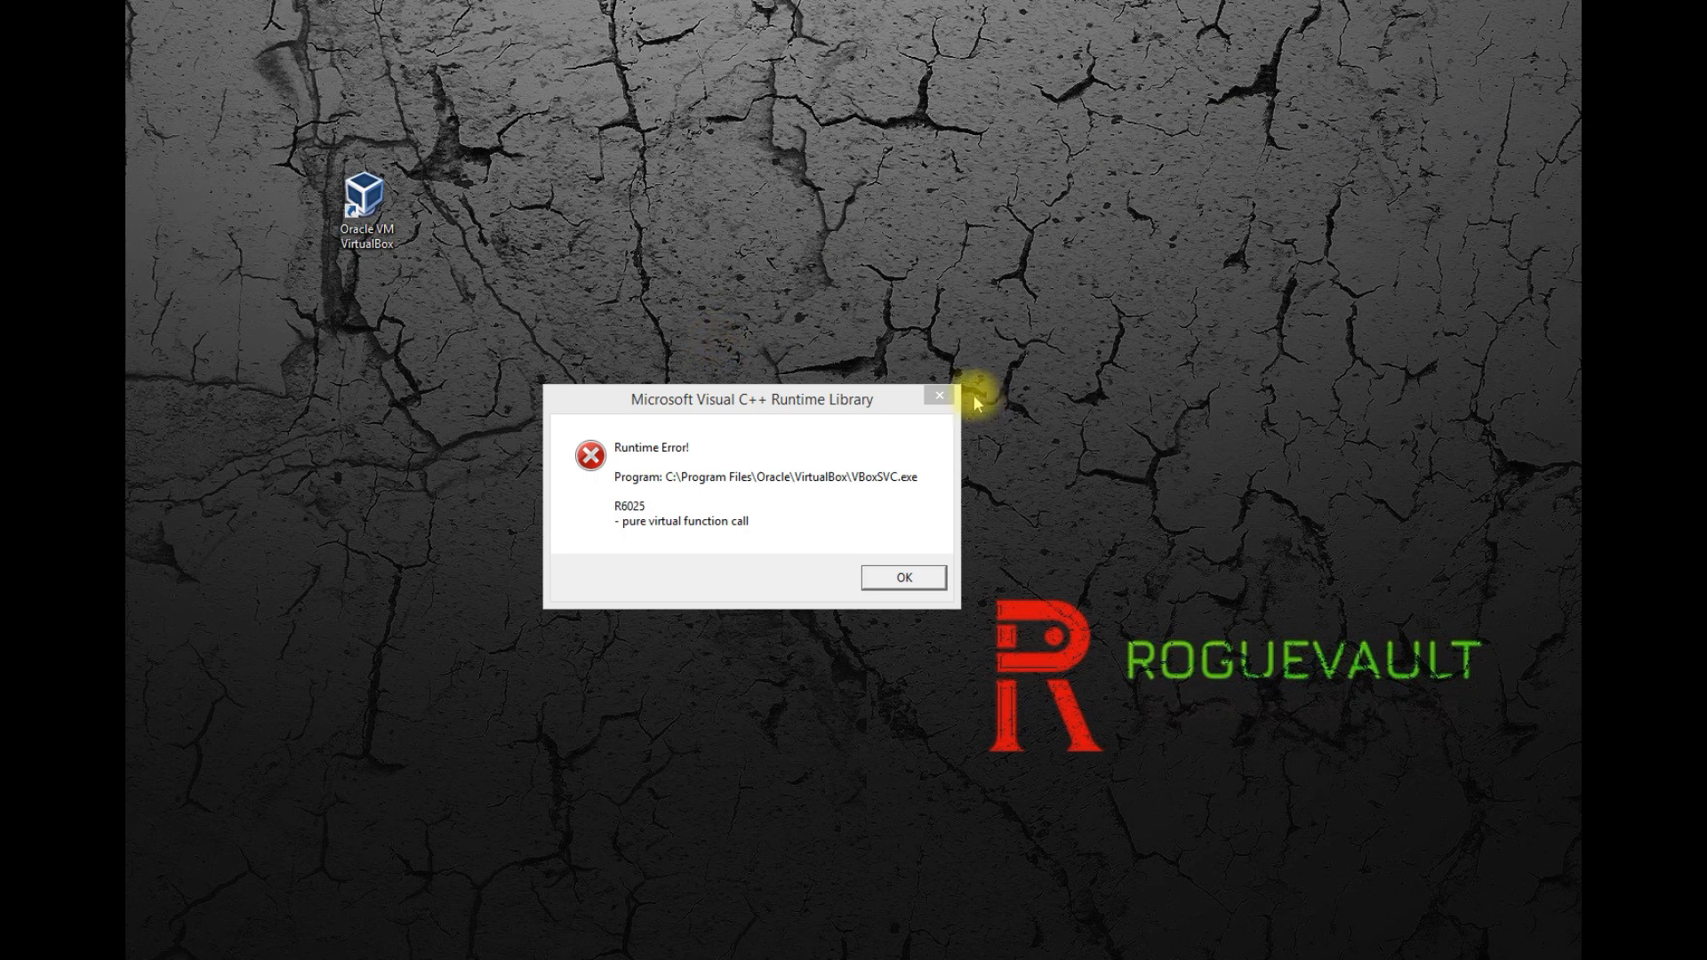
pyautogui.click(943, 395)
pyautogui.click(365, 213)
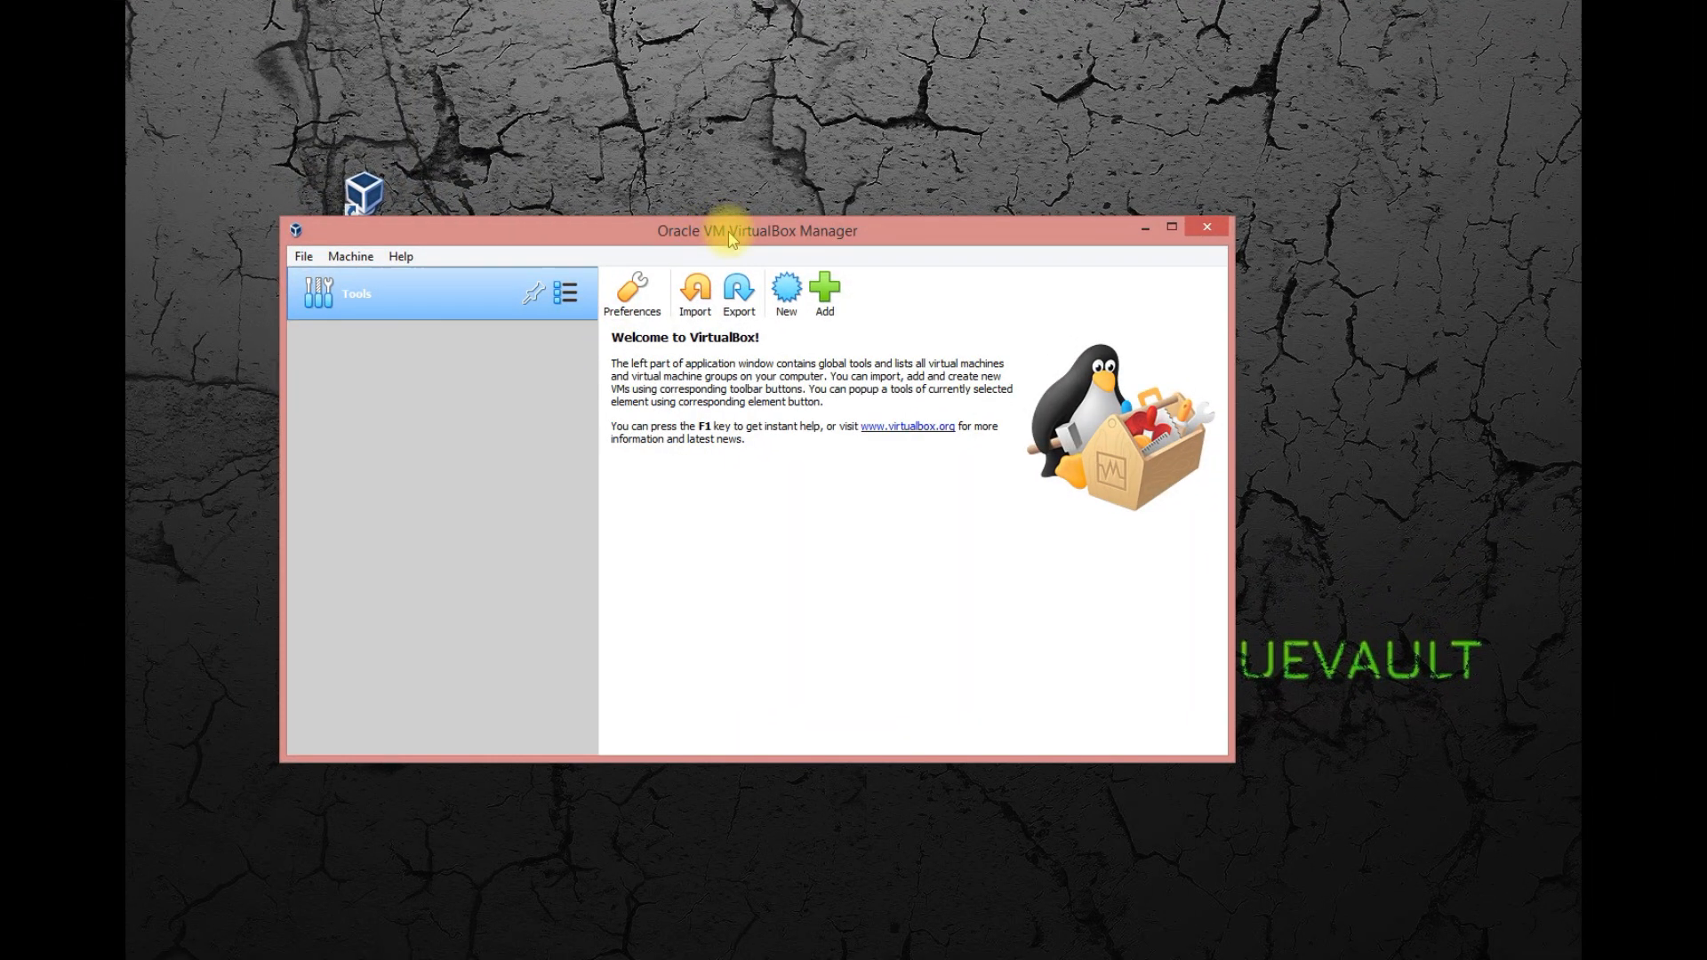
pyautogui.moveTo(731, 238); pyautogui.dragTo(890, 56)
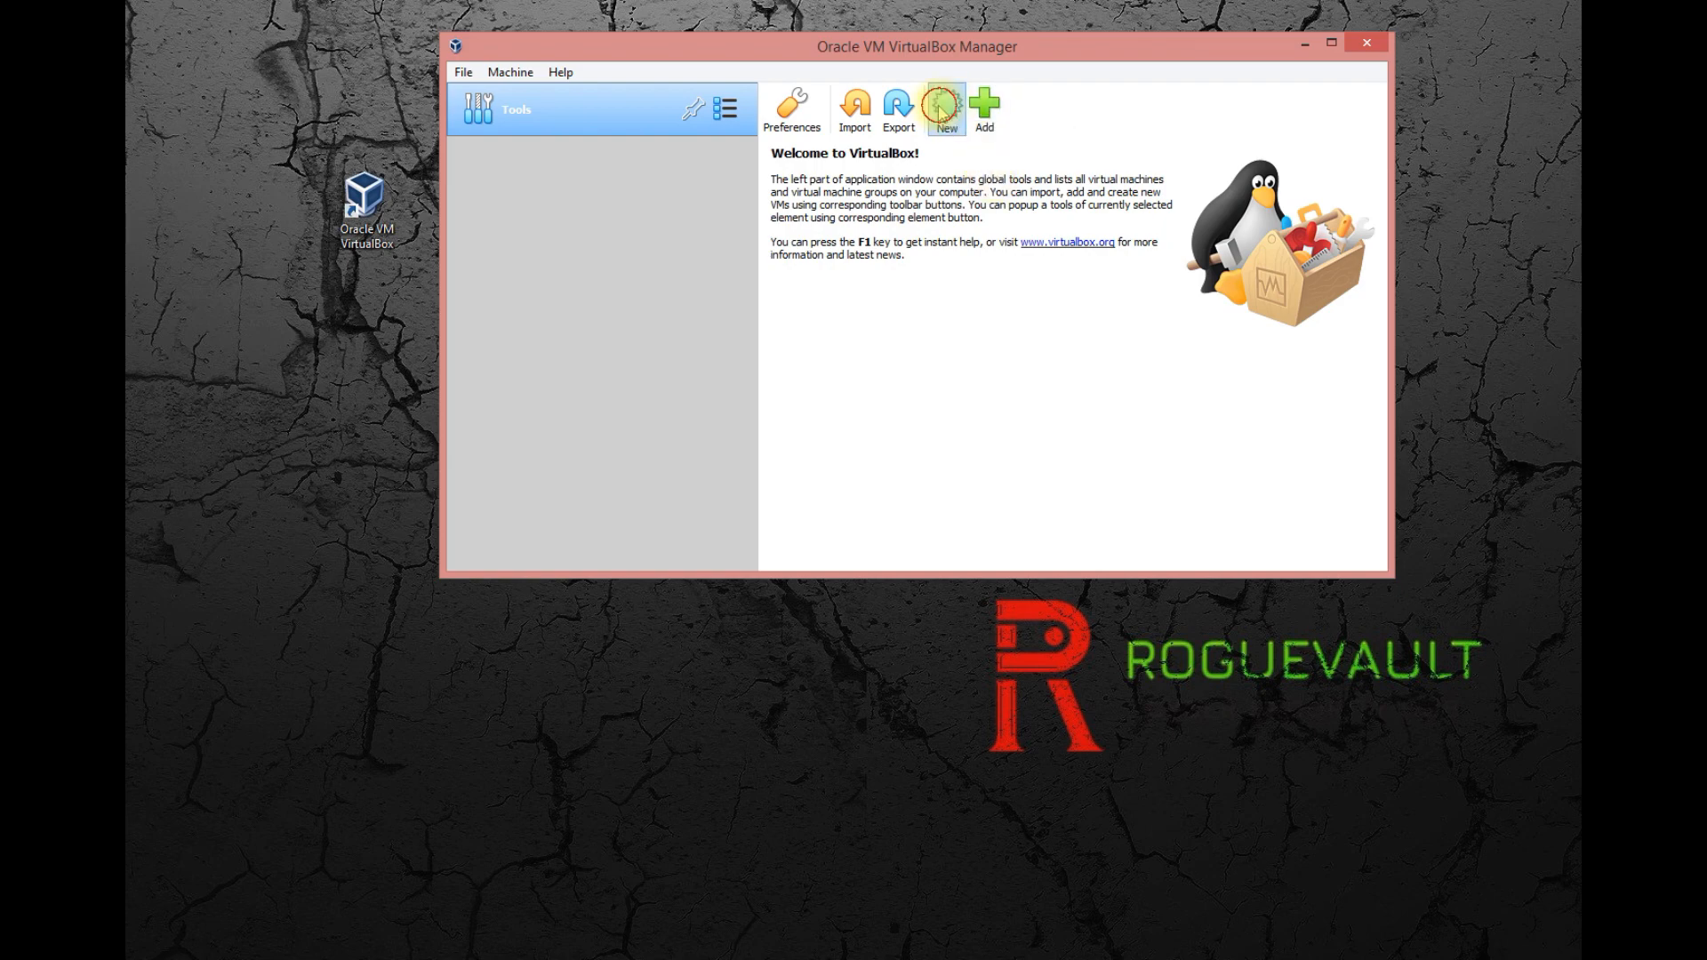
# Start creating a new virtual machine and name it Parrot Sec Distro, keeping the default machine folder.
pyautogui.click(944, 104)
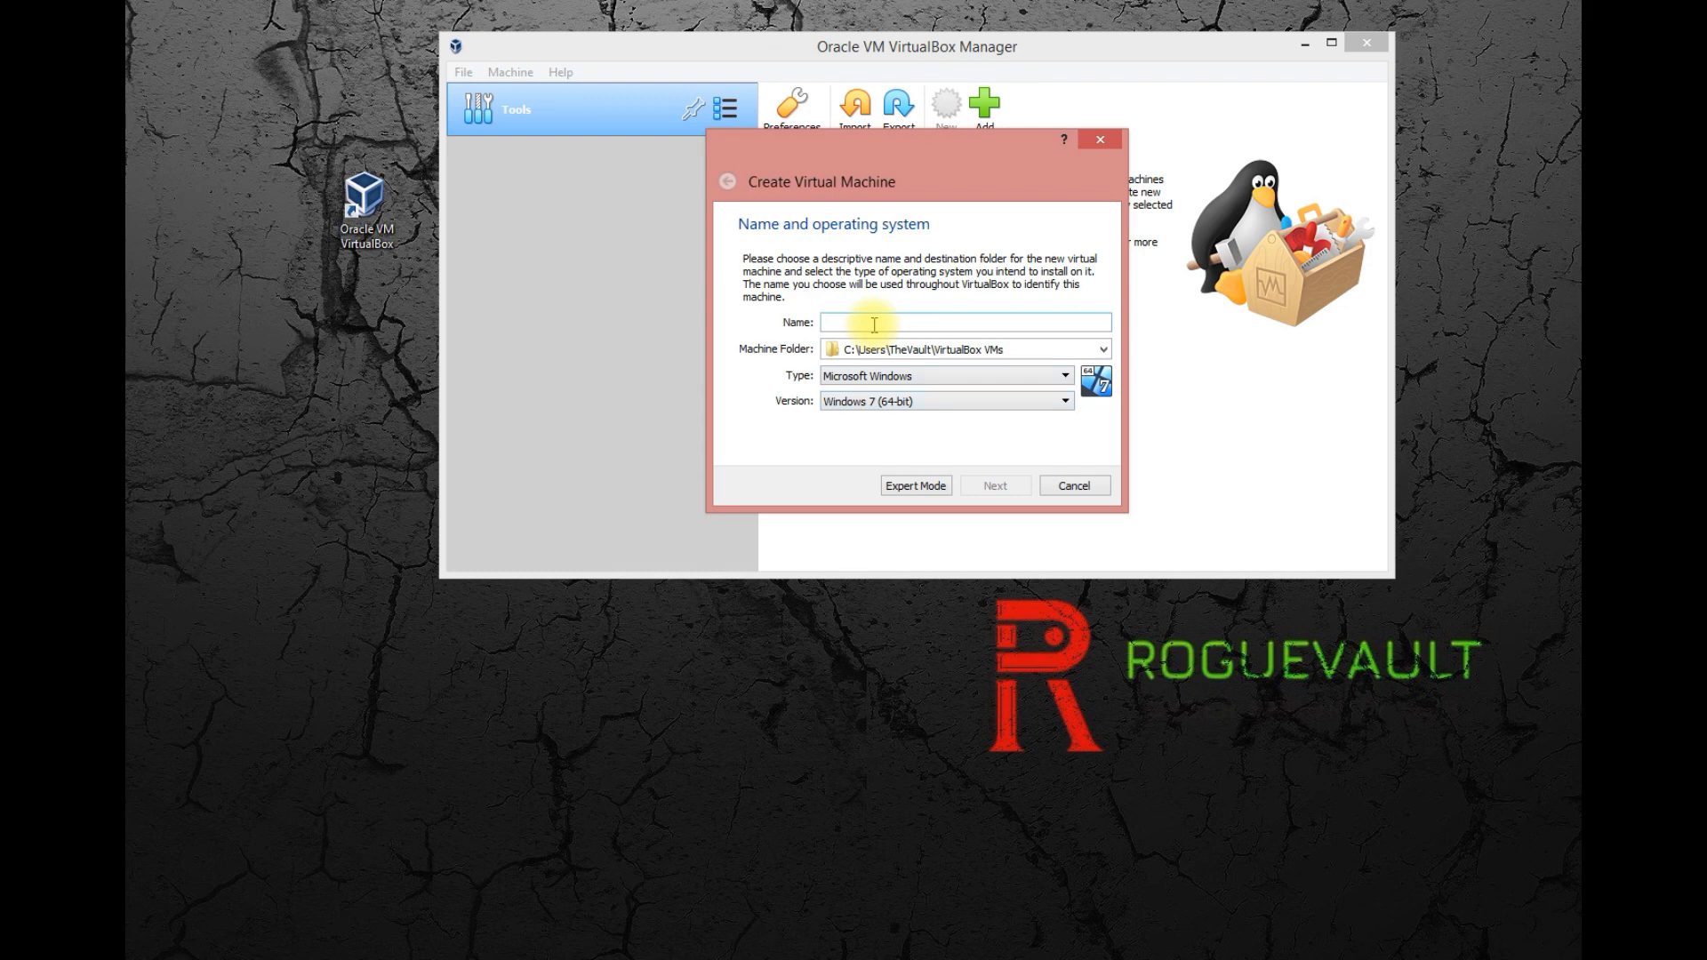
pyautogui.write('Parrot Se')
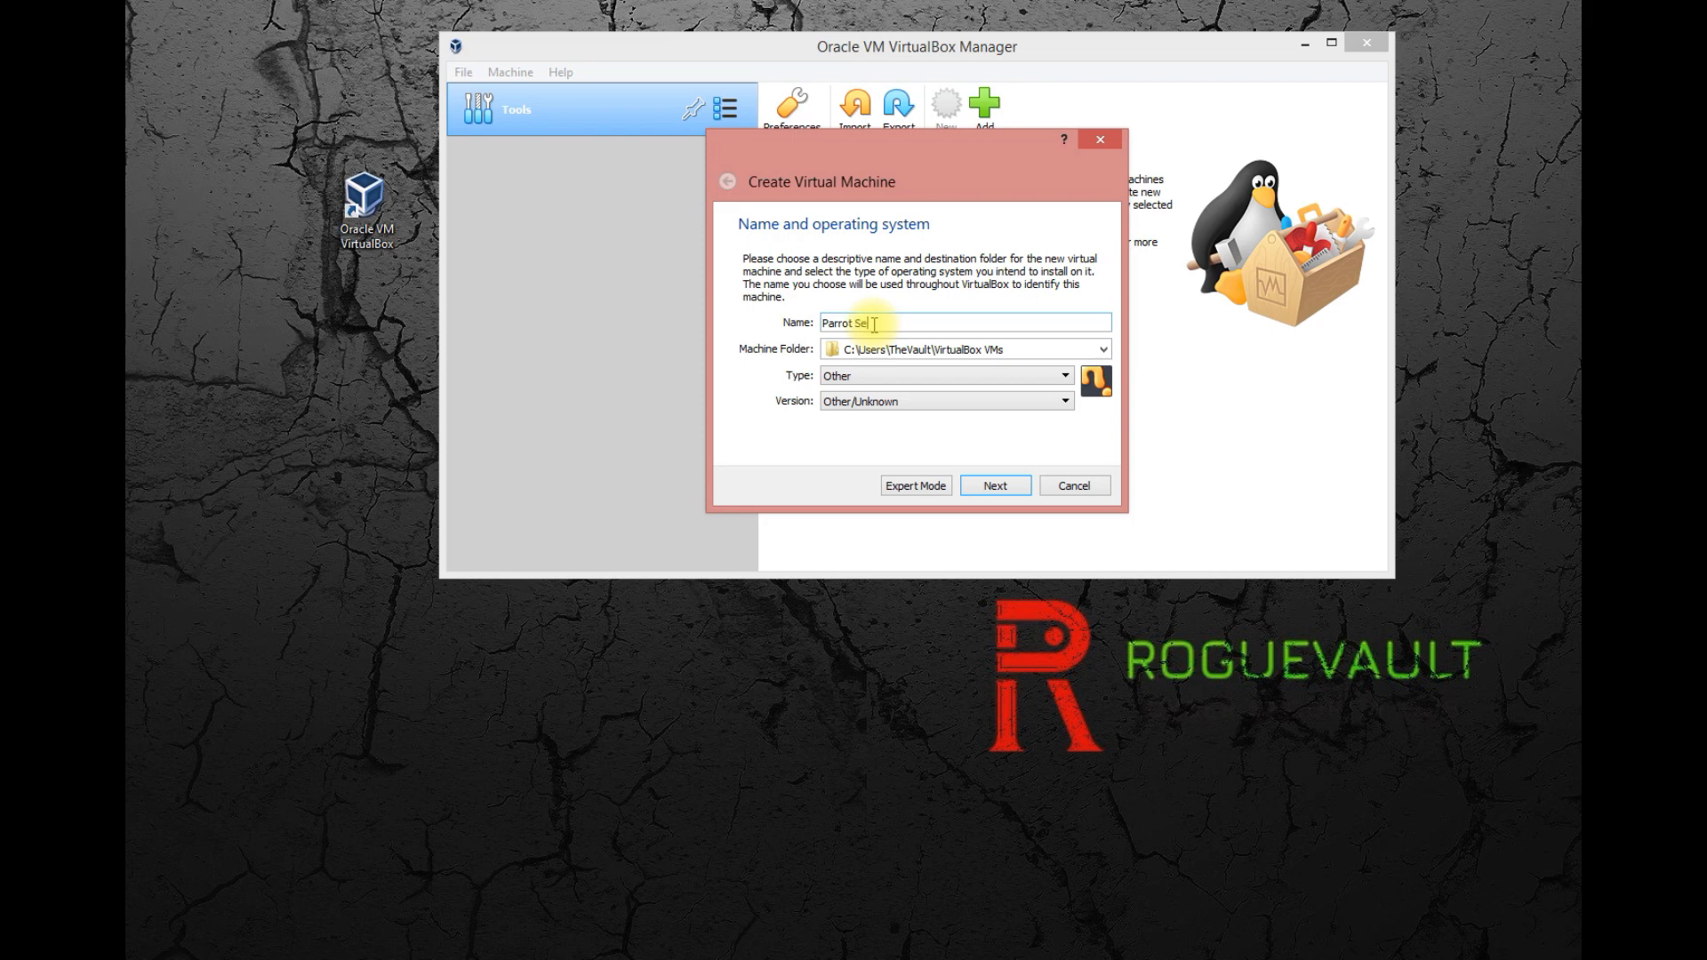
pyautogui.write('c Distro')
pyautogui.press('Tab')
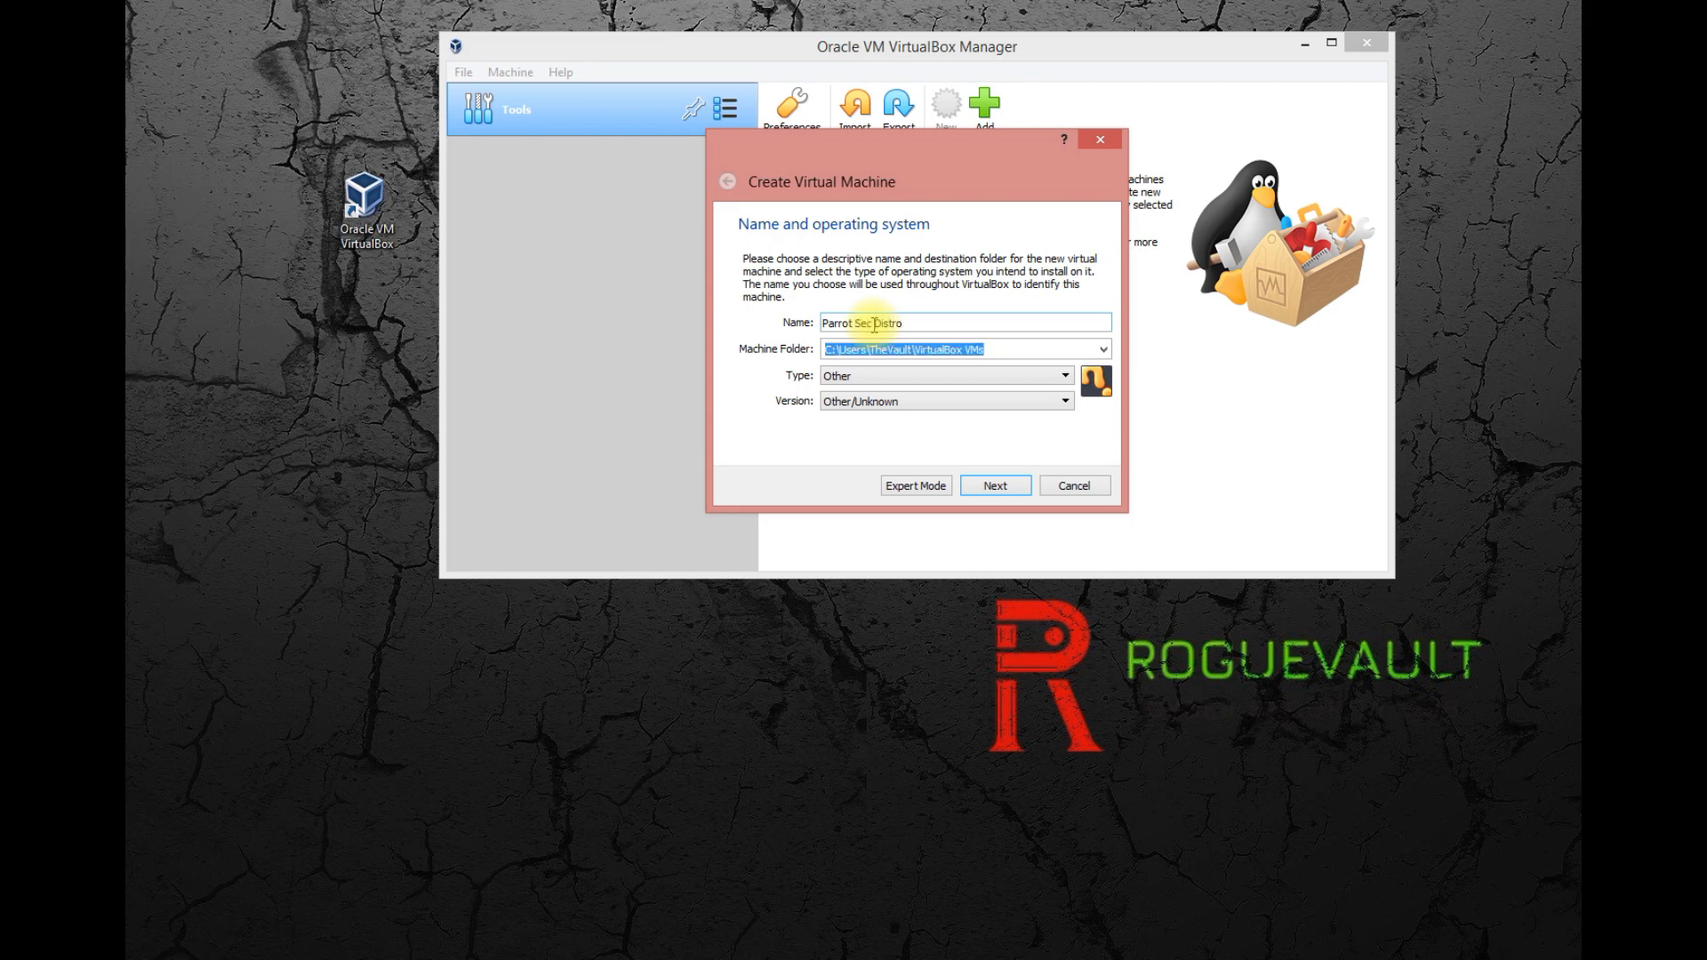
pyautogui.press('Tab')
# Set the machine's operating system type to Linux and its version to Debian (64-bit), and continue to the memory size.
pyautogui.click(873, 376)
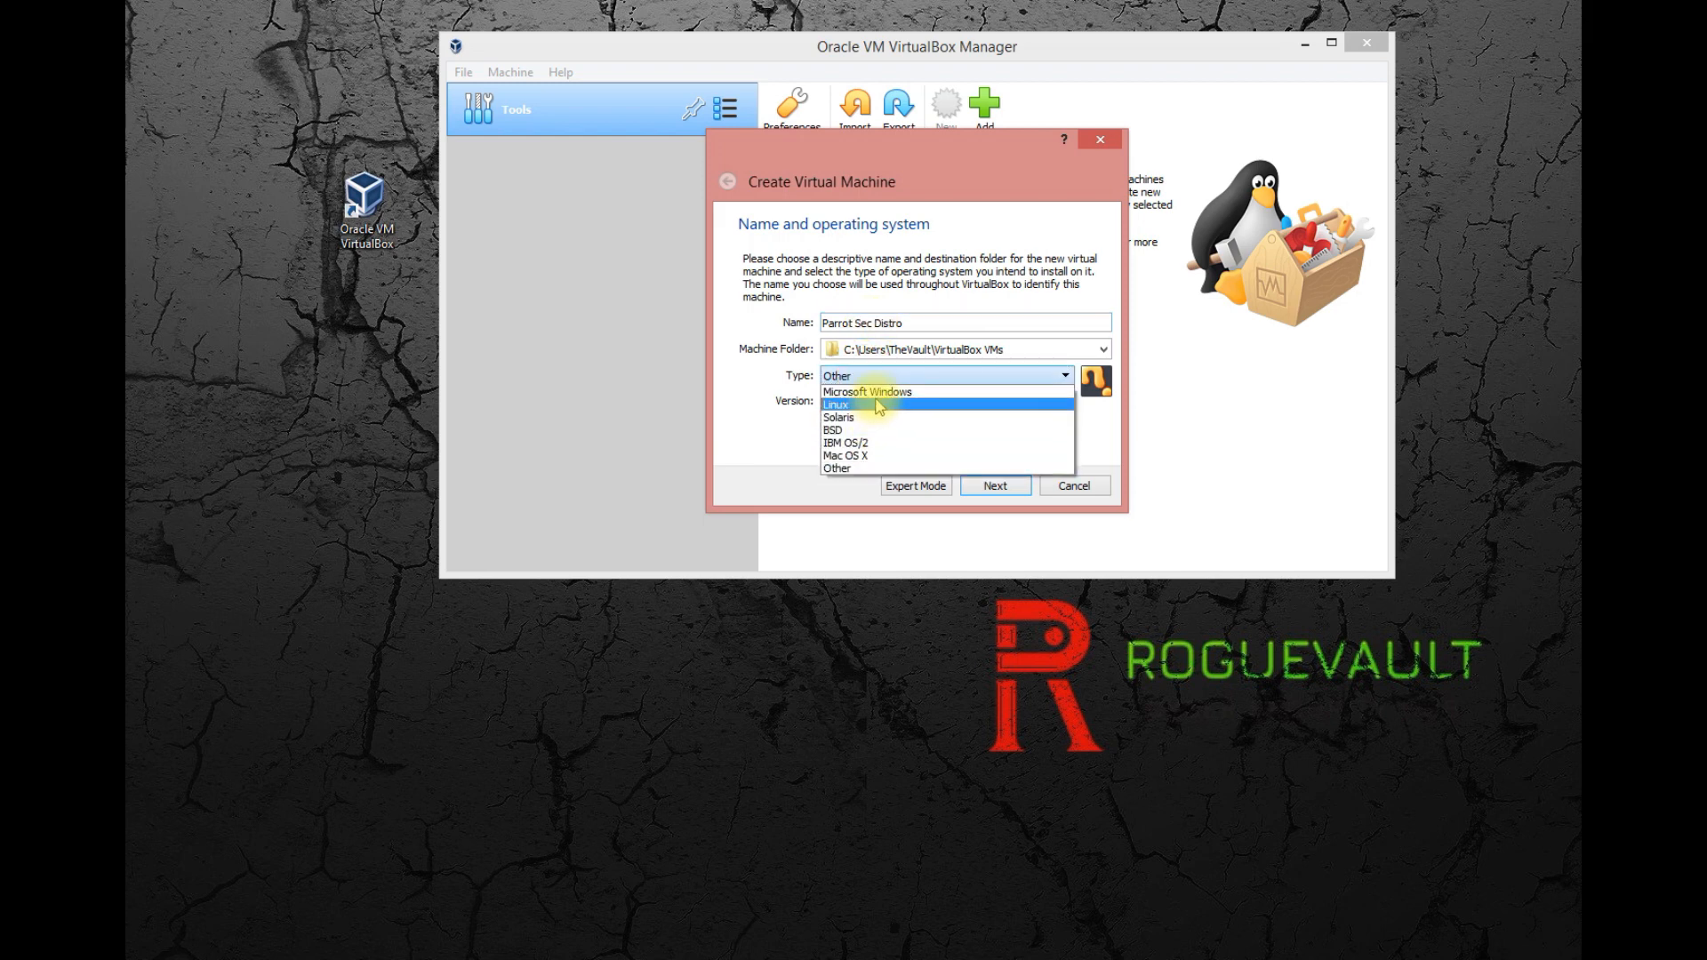
pyautogui.click(880, 405)
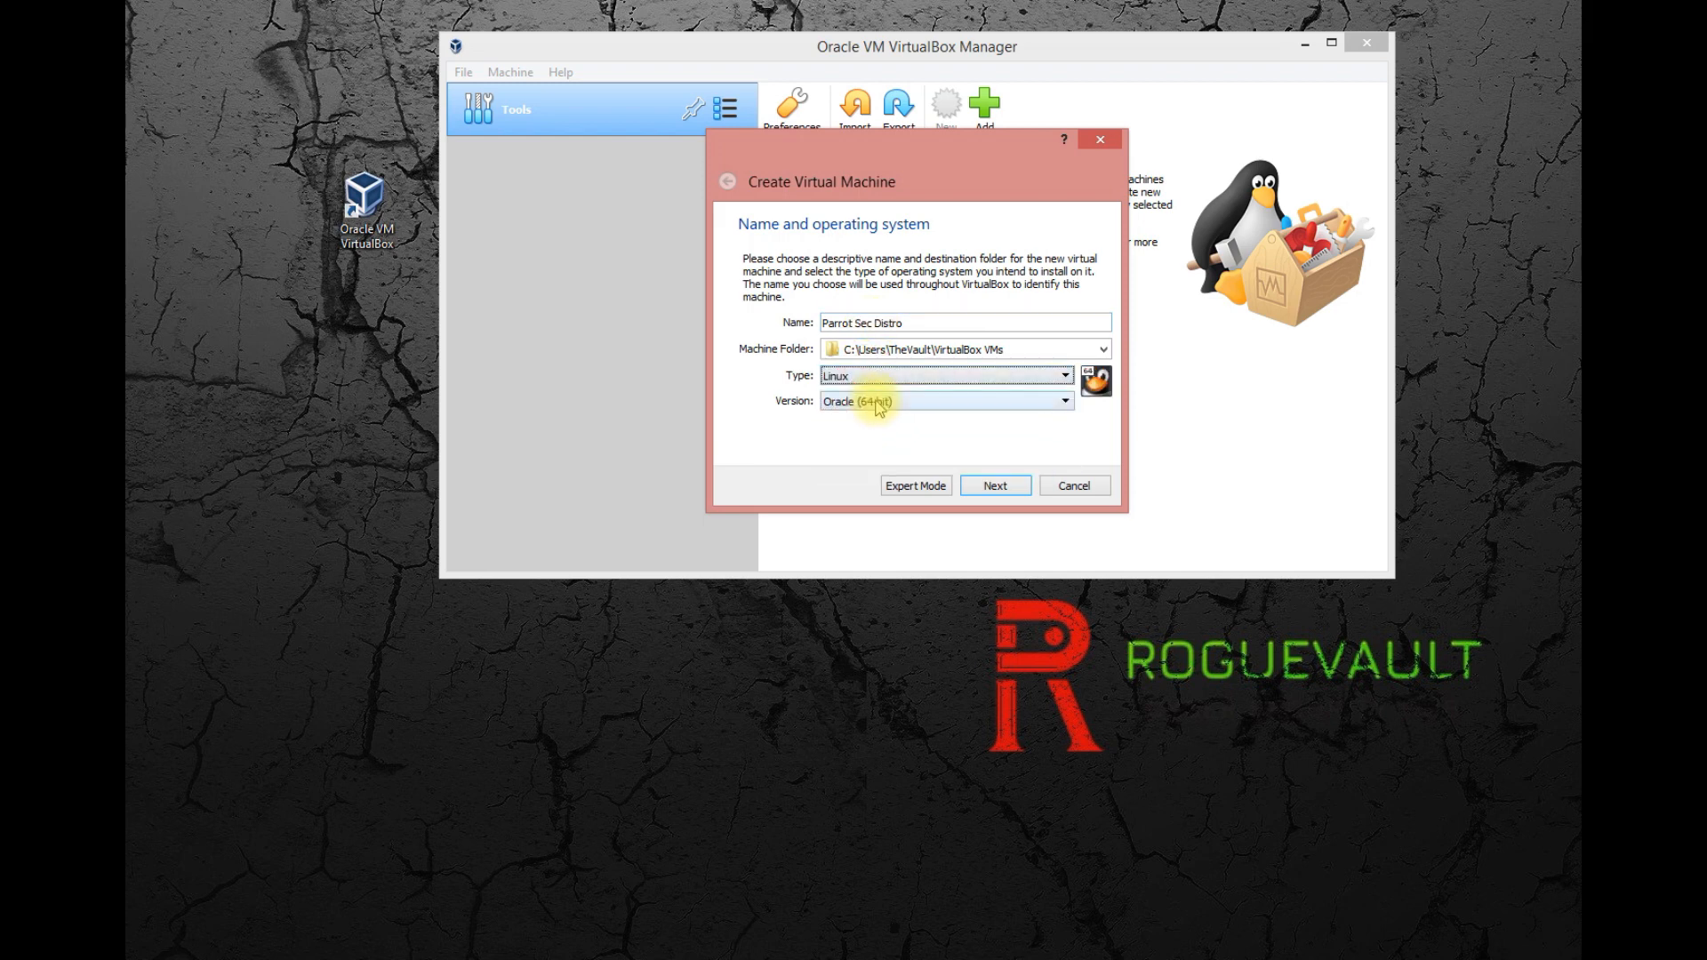
pyautogui.click(901, 402)
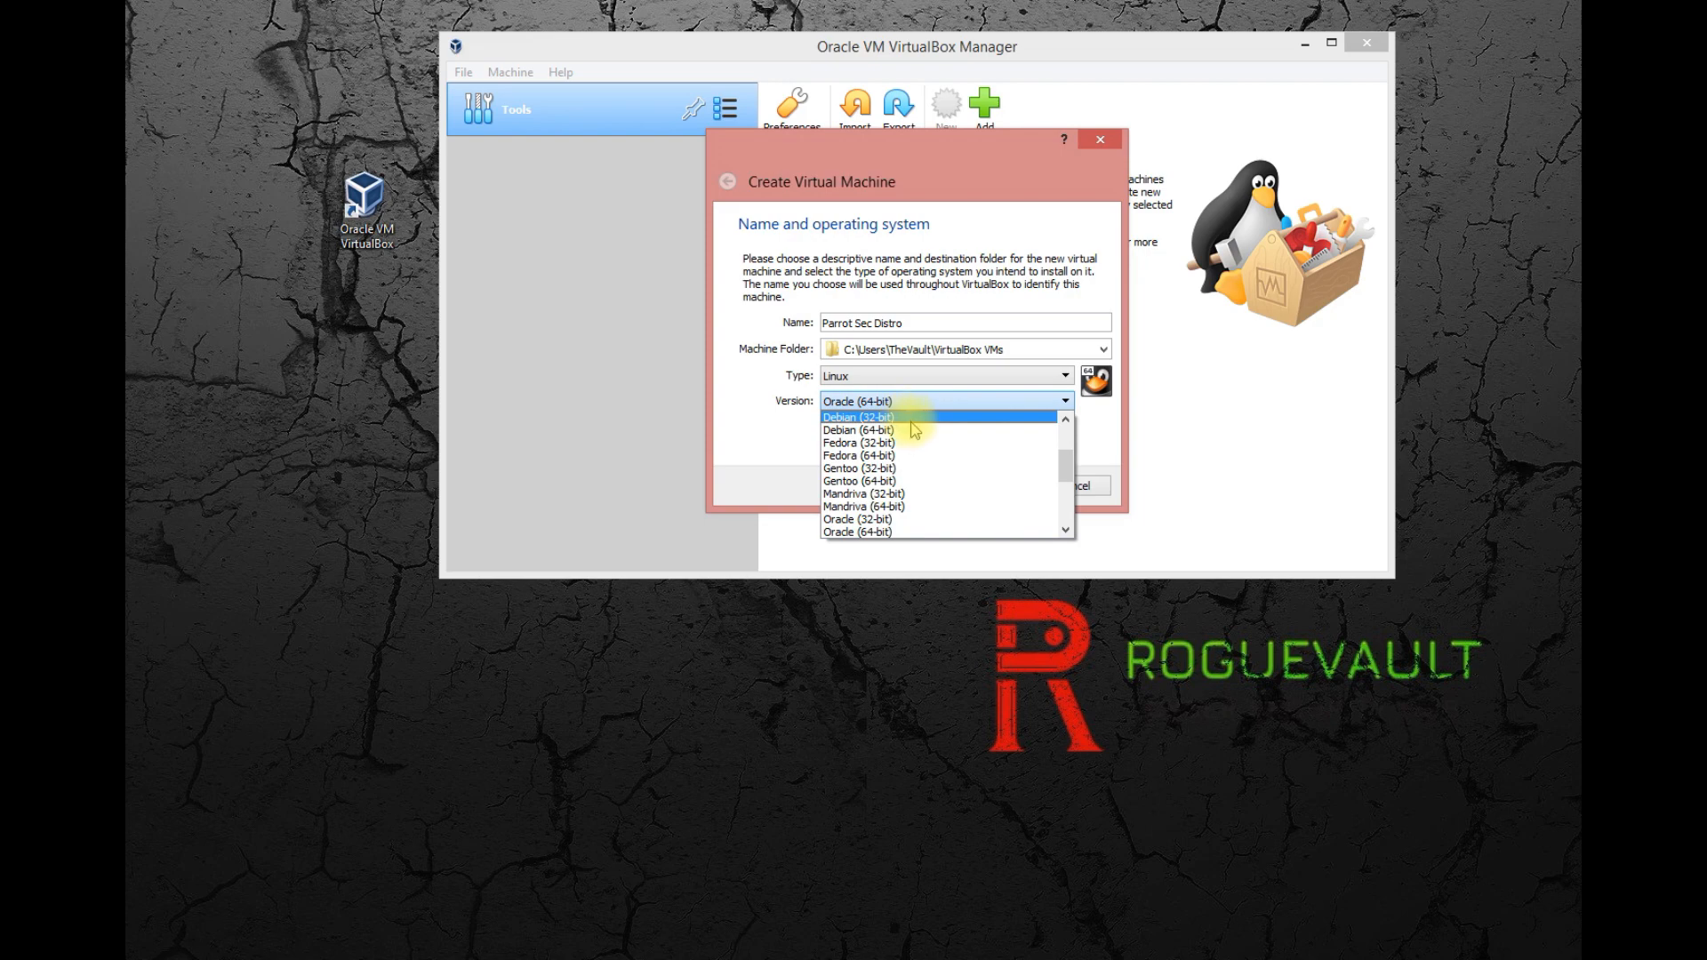
pyautogui.click(914, 431)
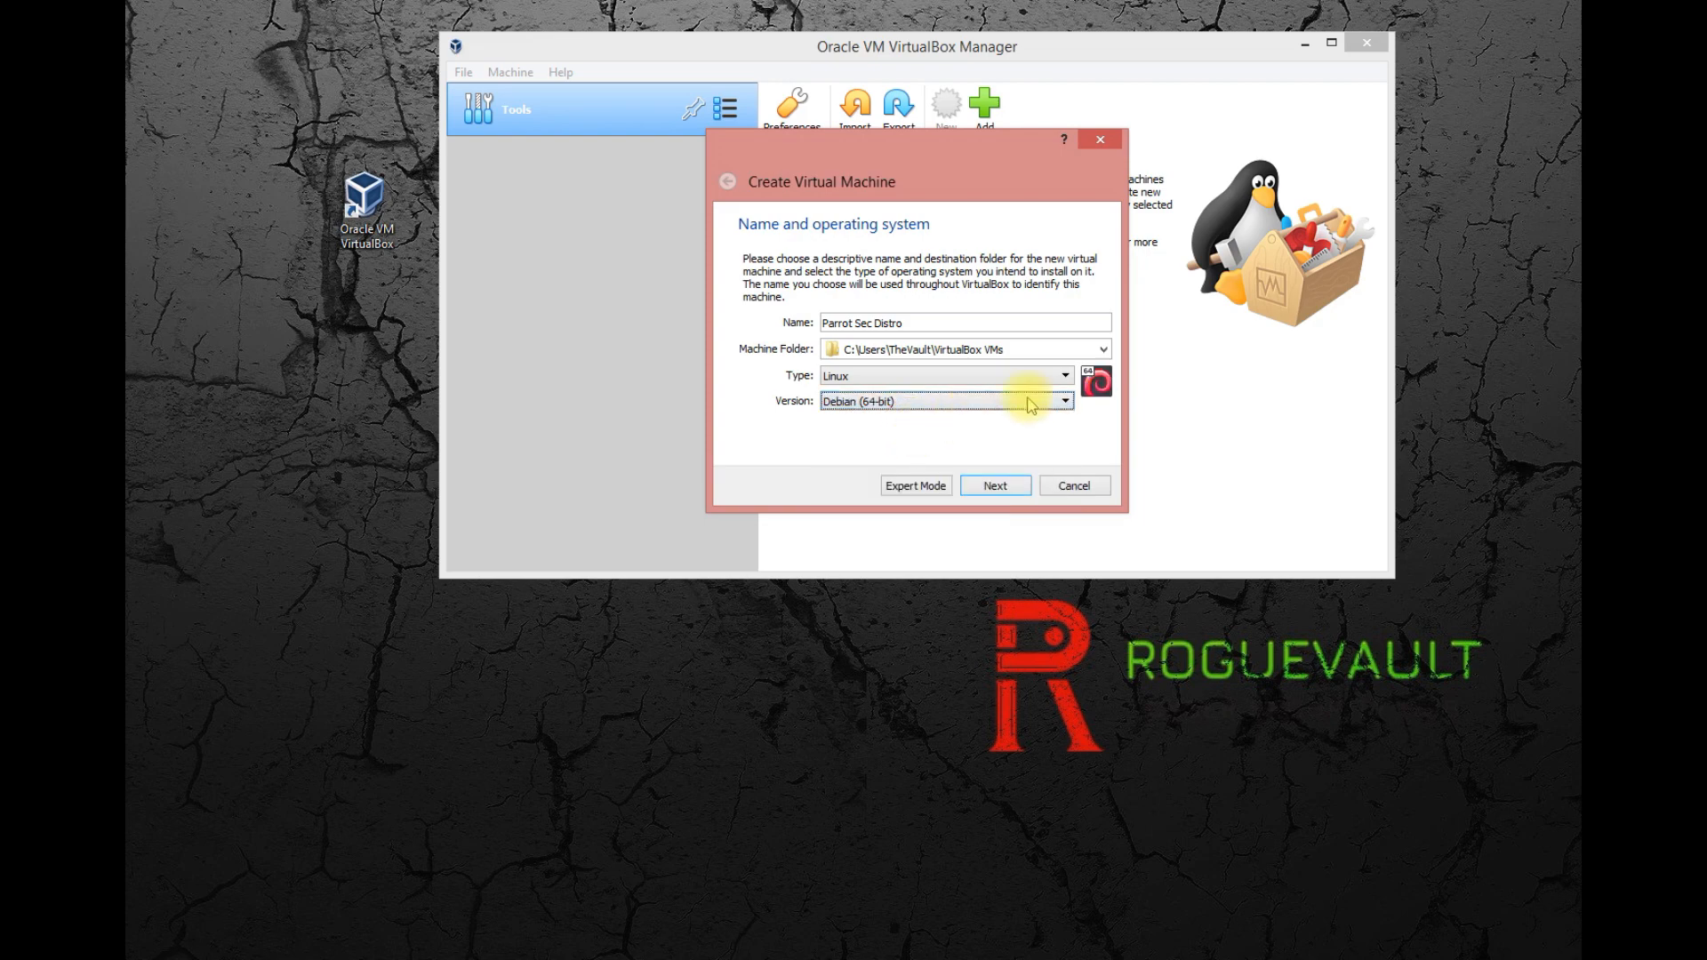
pyautogui.click(998, 491)
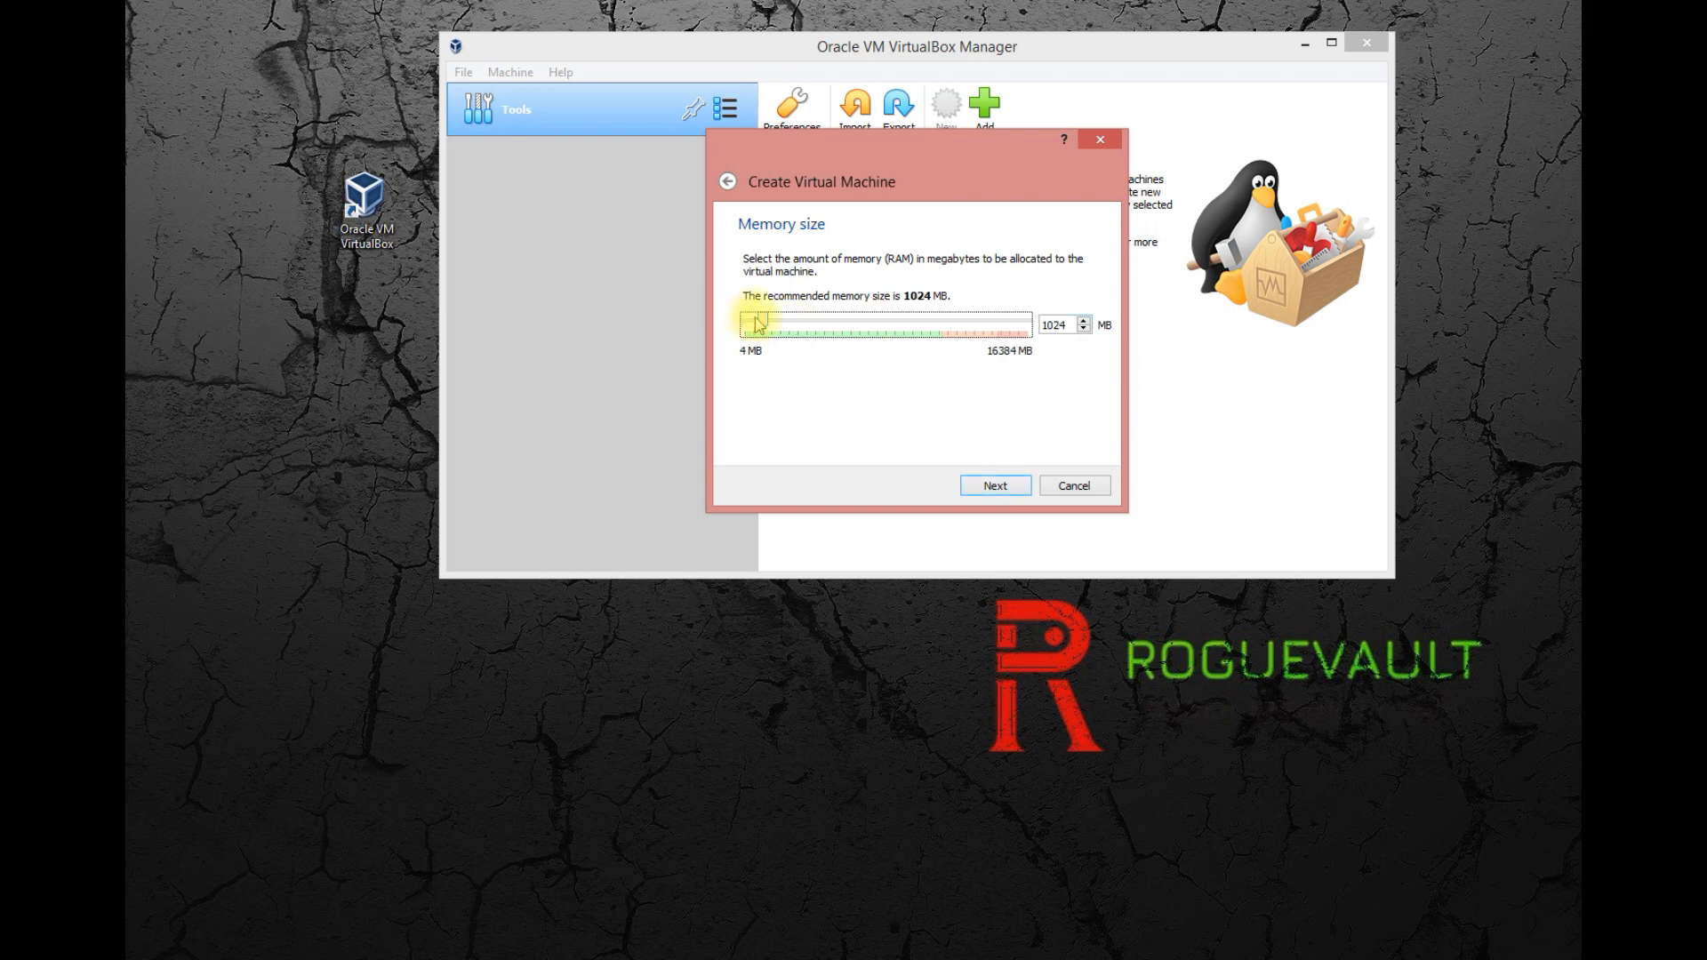
# Allocate 2791 MB of memory to the virtual machine and continue to the hard disk options.
pyautogui.moveTo(760, 326); pyautogui.dragTo(786, 323)
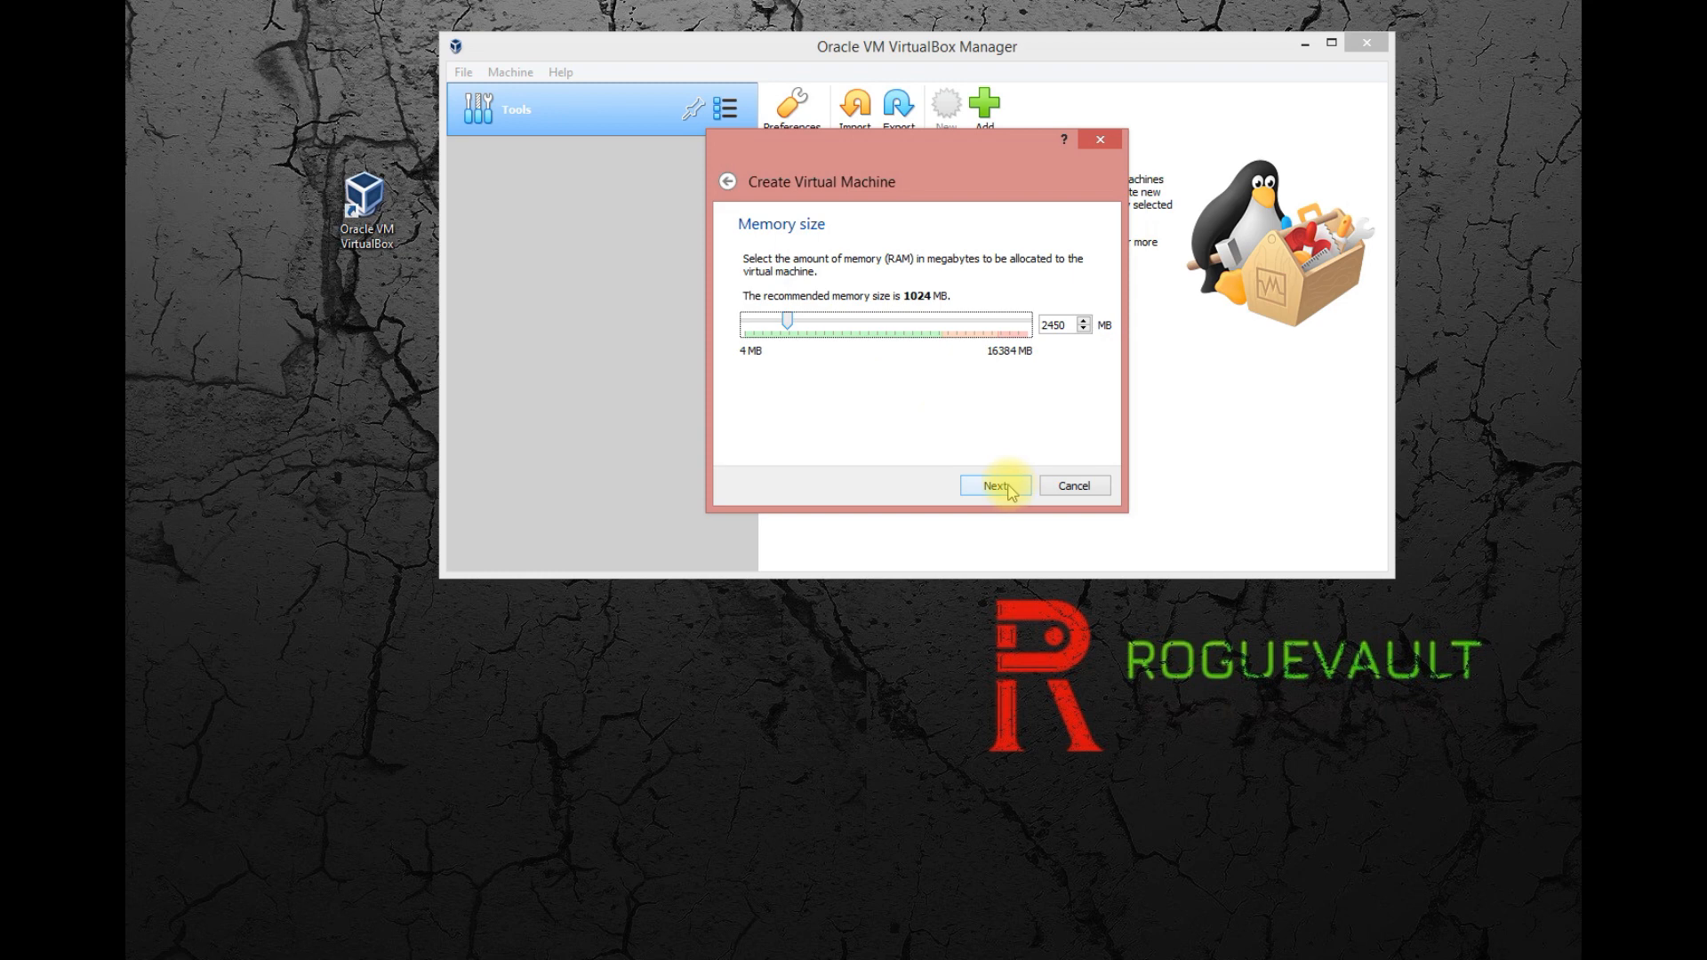
pyautogui.click(806, 324)
pyautogui.moveTo(804, 317); pyautogui.dragTo(801, 318)
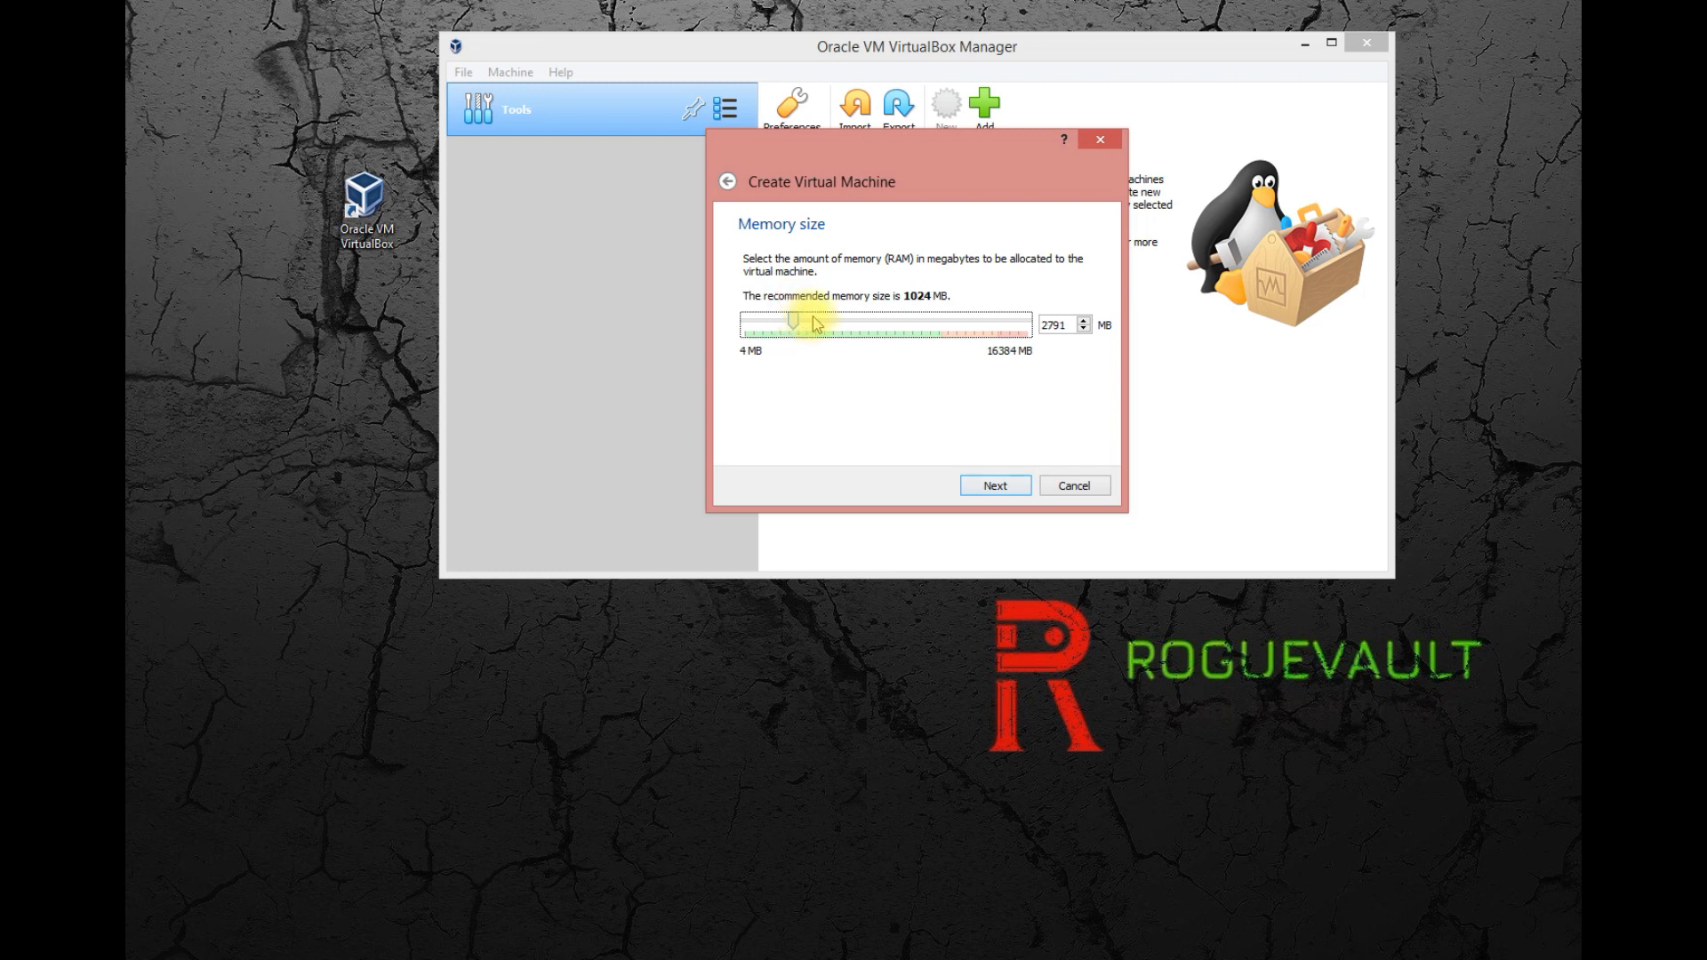
pyautogui.click(996, 486)
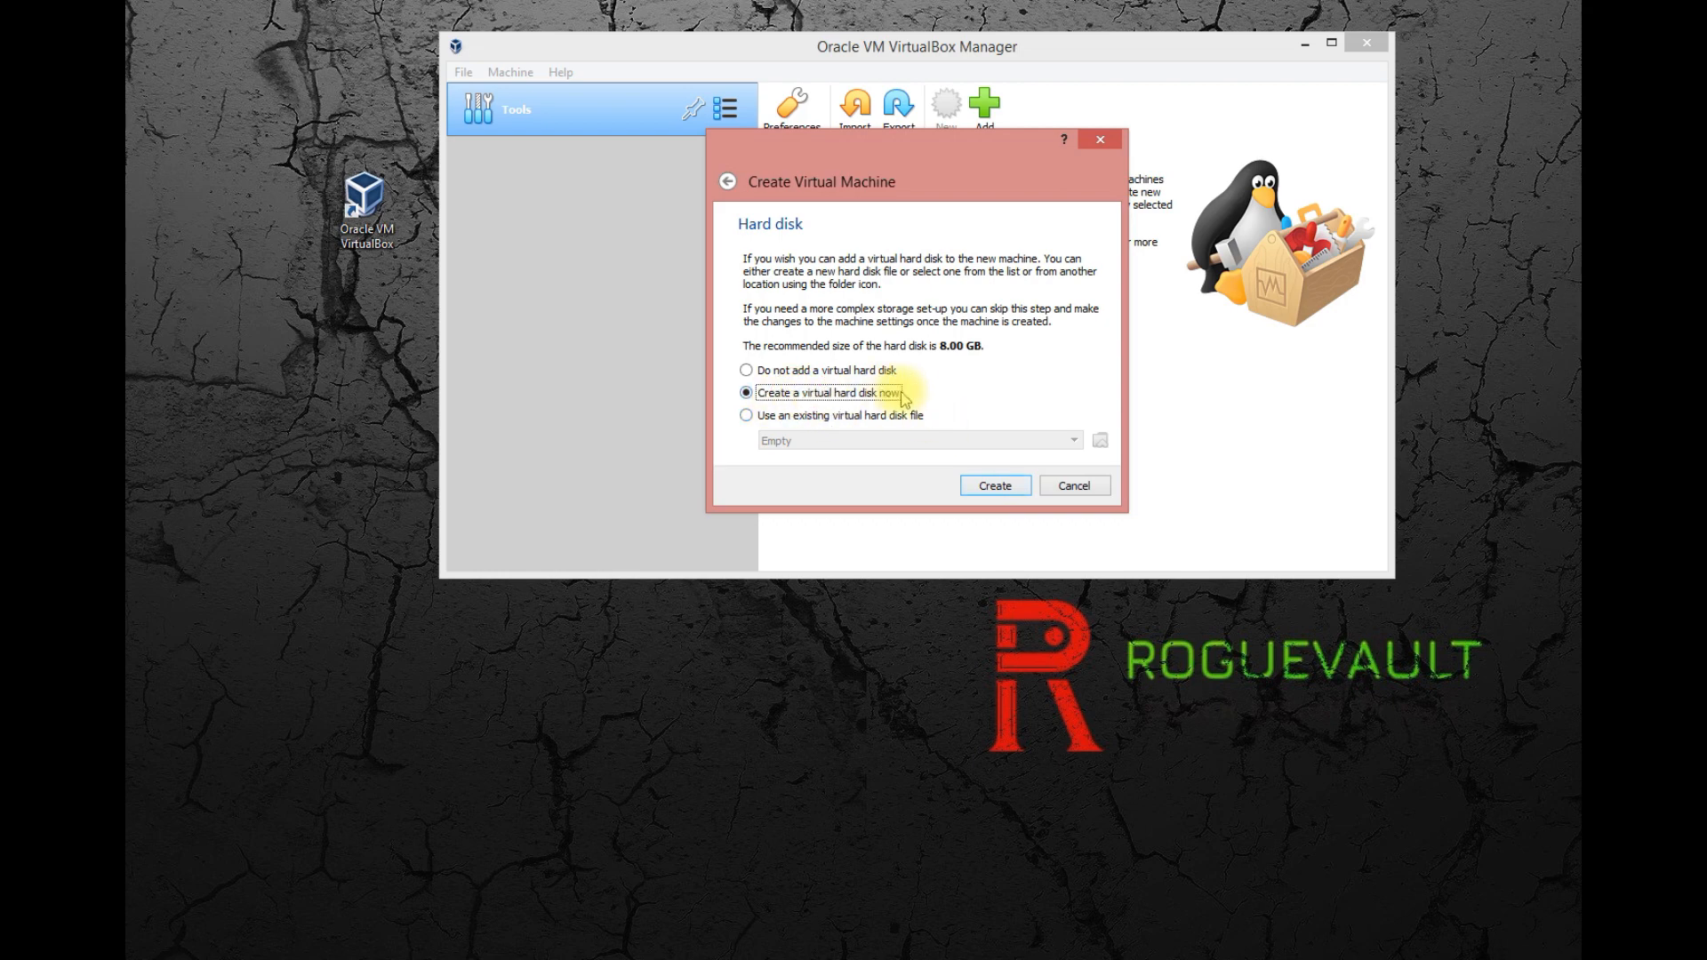
# Choose to create a virtual hard disk now as a dynamically allocated VDI (VirtualBox Disk Image).
pyautogui.click(1021, 500)
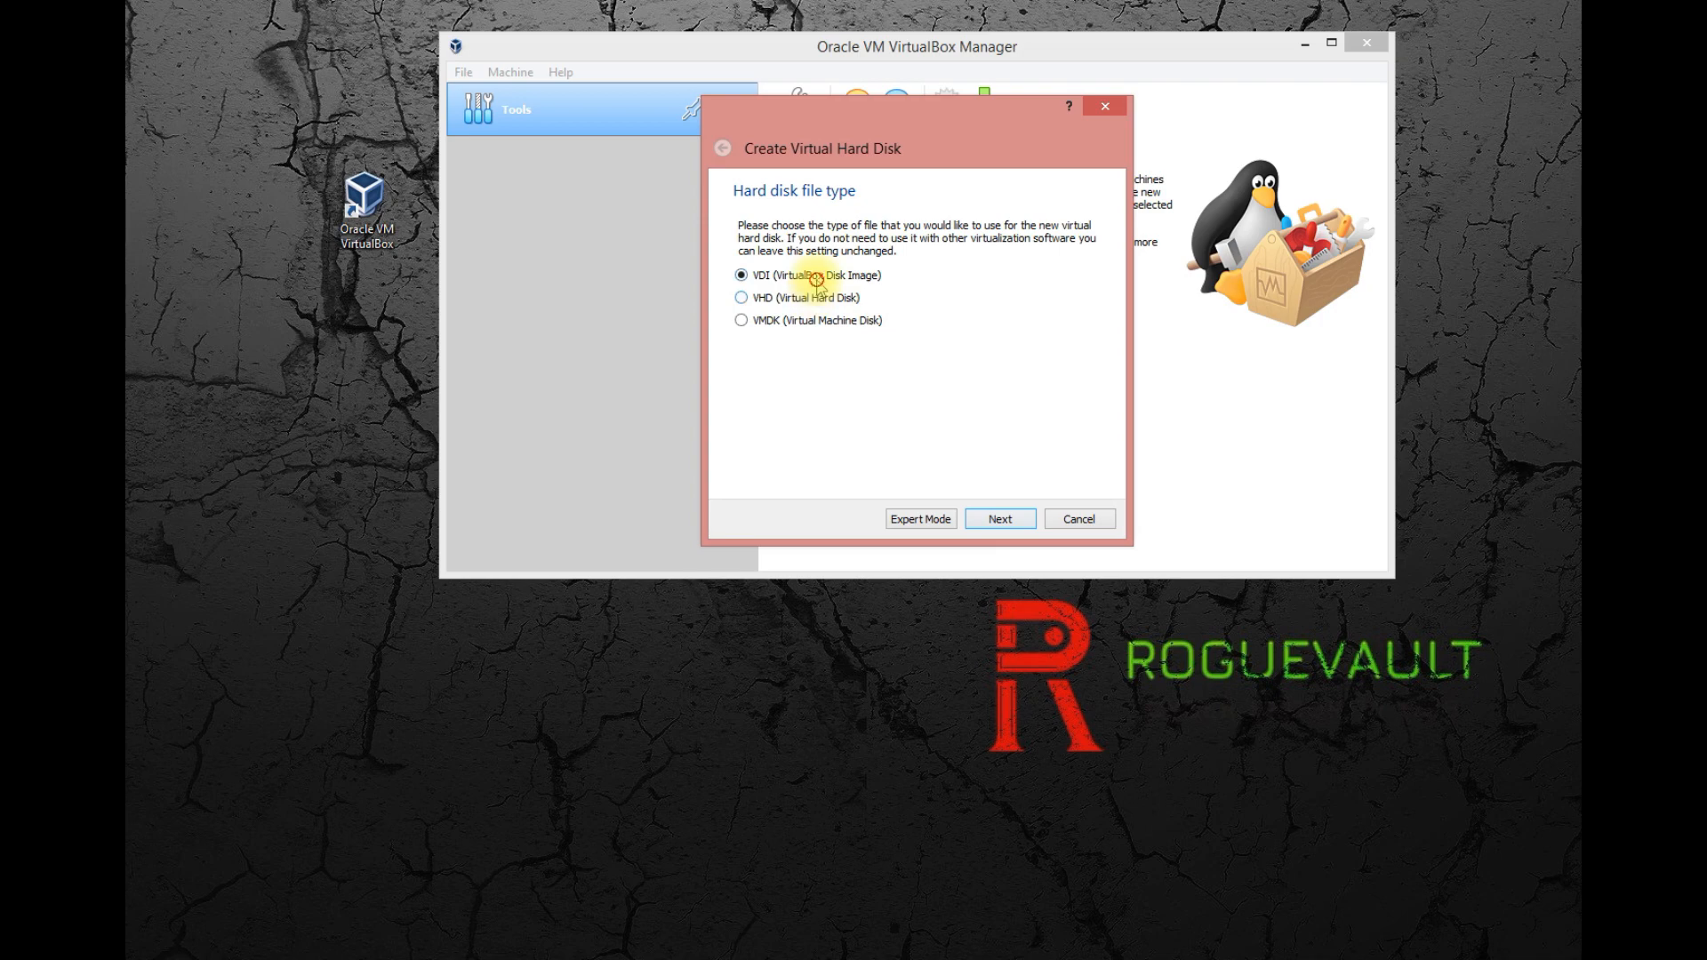
pyautogui.click(1000, 520)
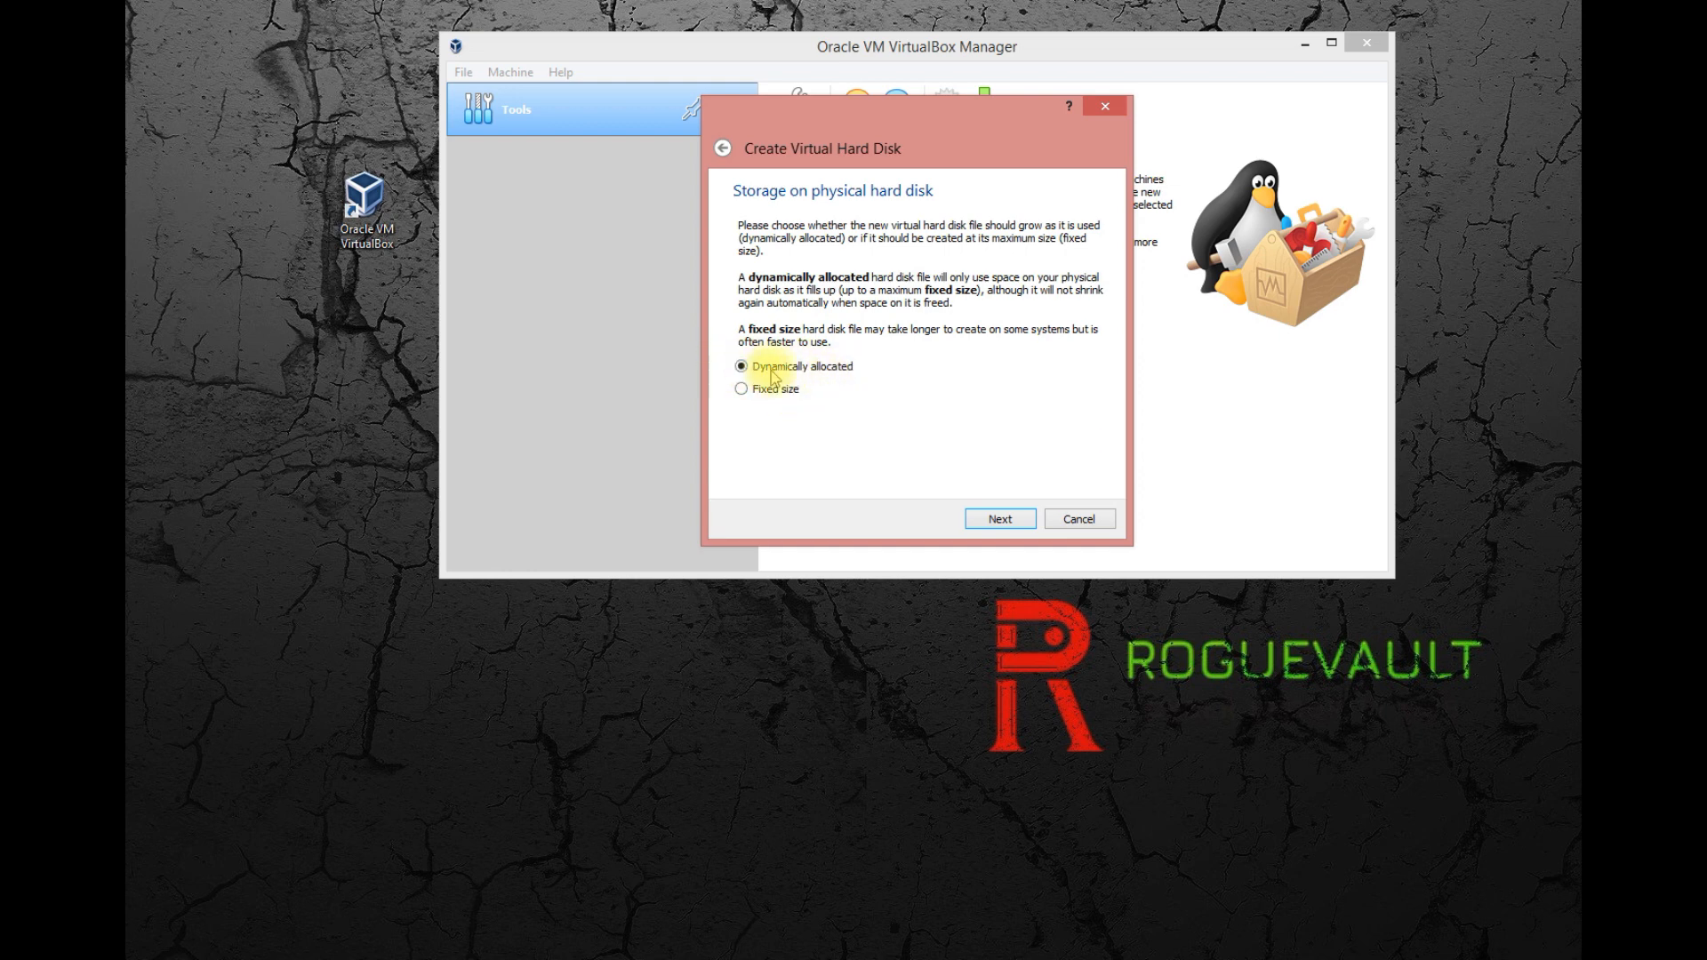
pyautogui.click(1029, 520)
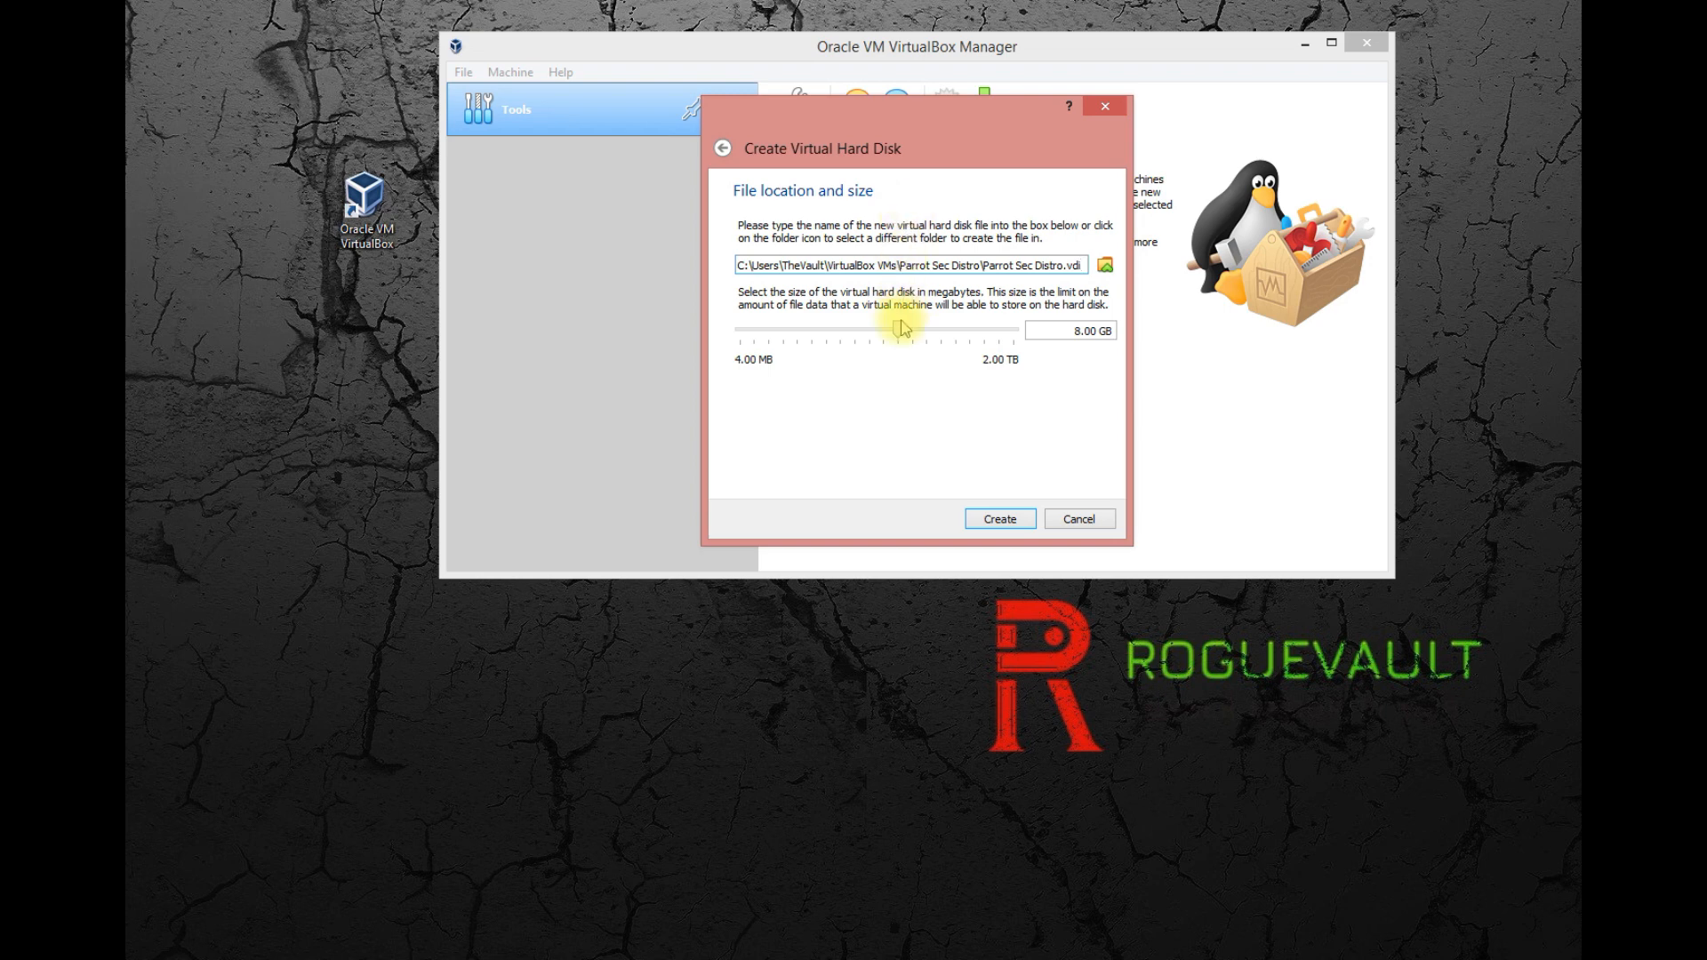
# Set the virtual hard disk size to 20.00 GB and create the disk.
pyautogui.click(1091, 331)
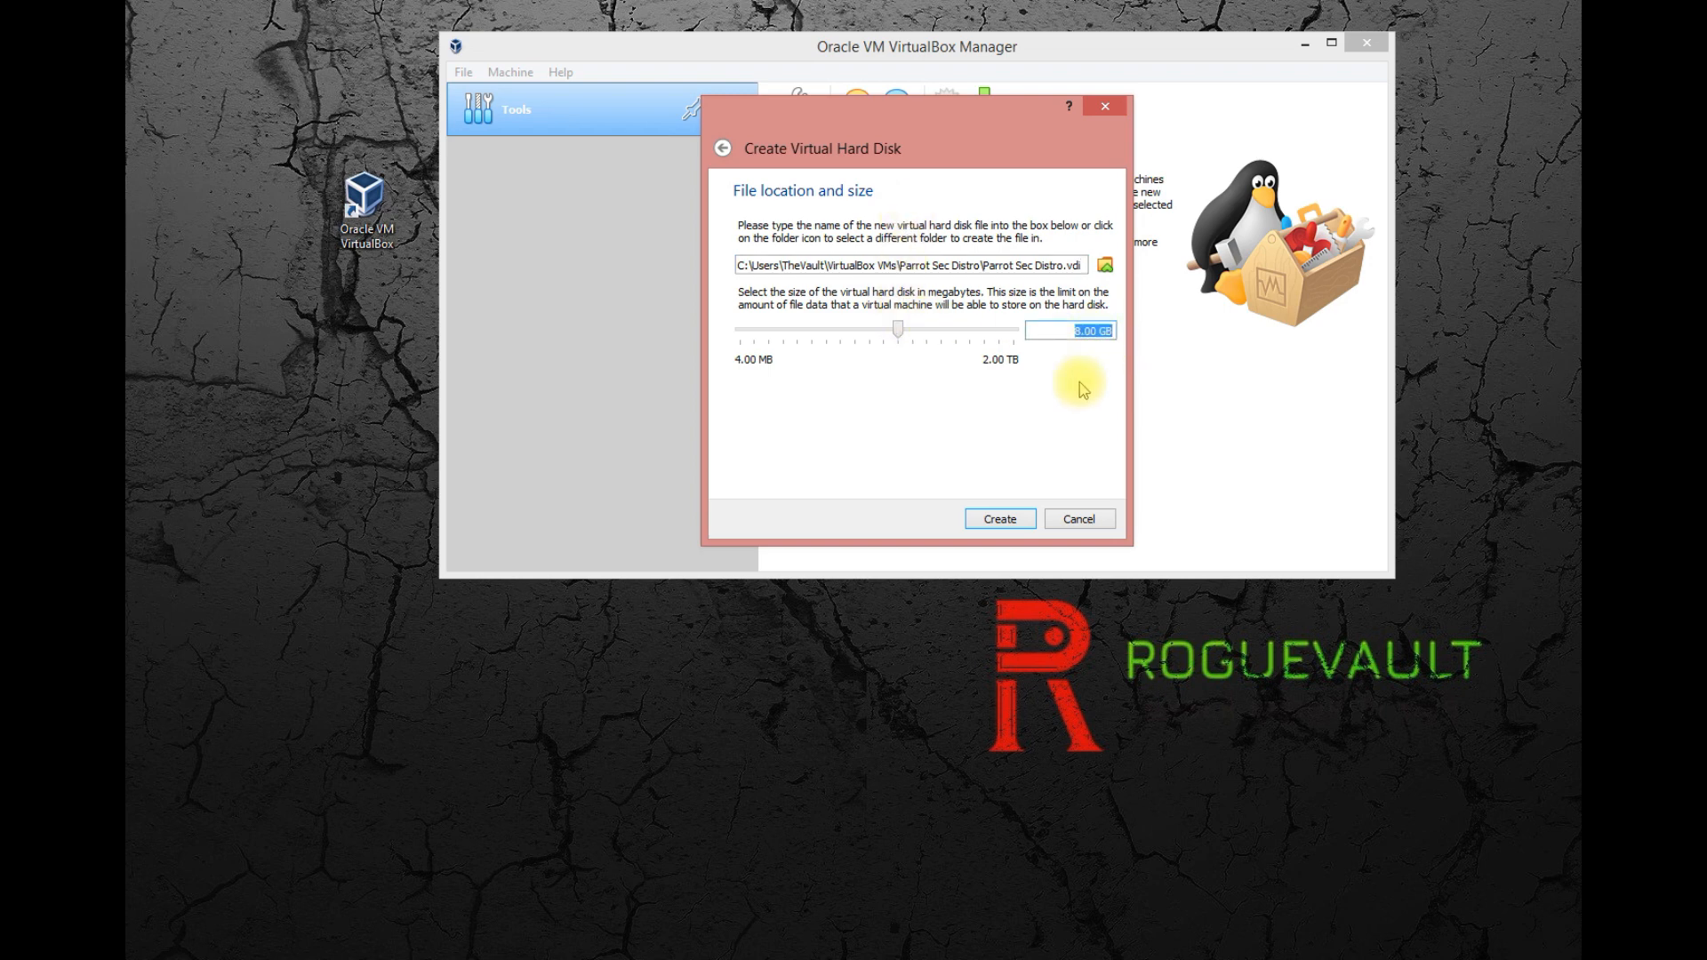
pyautogui.click(1076, 331)
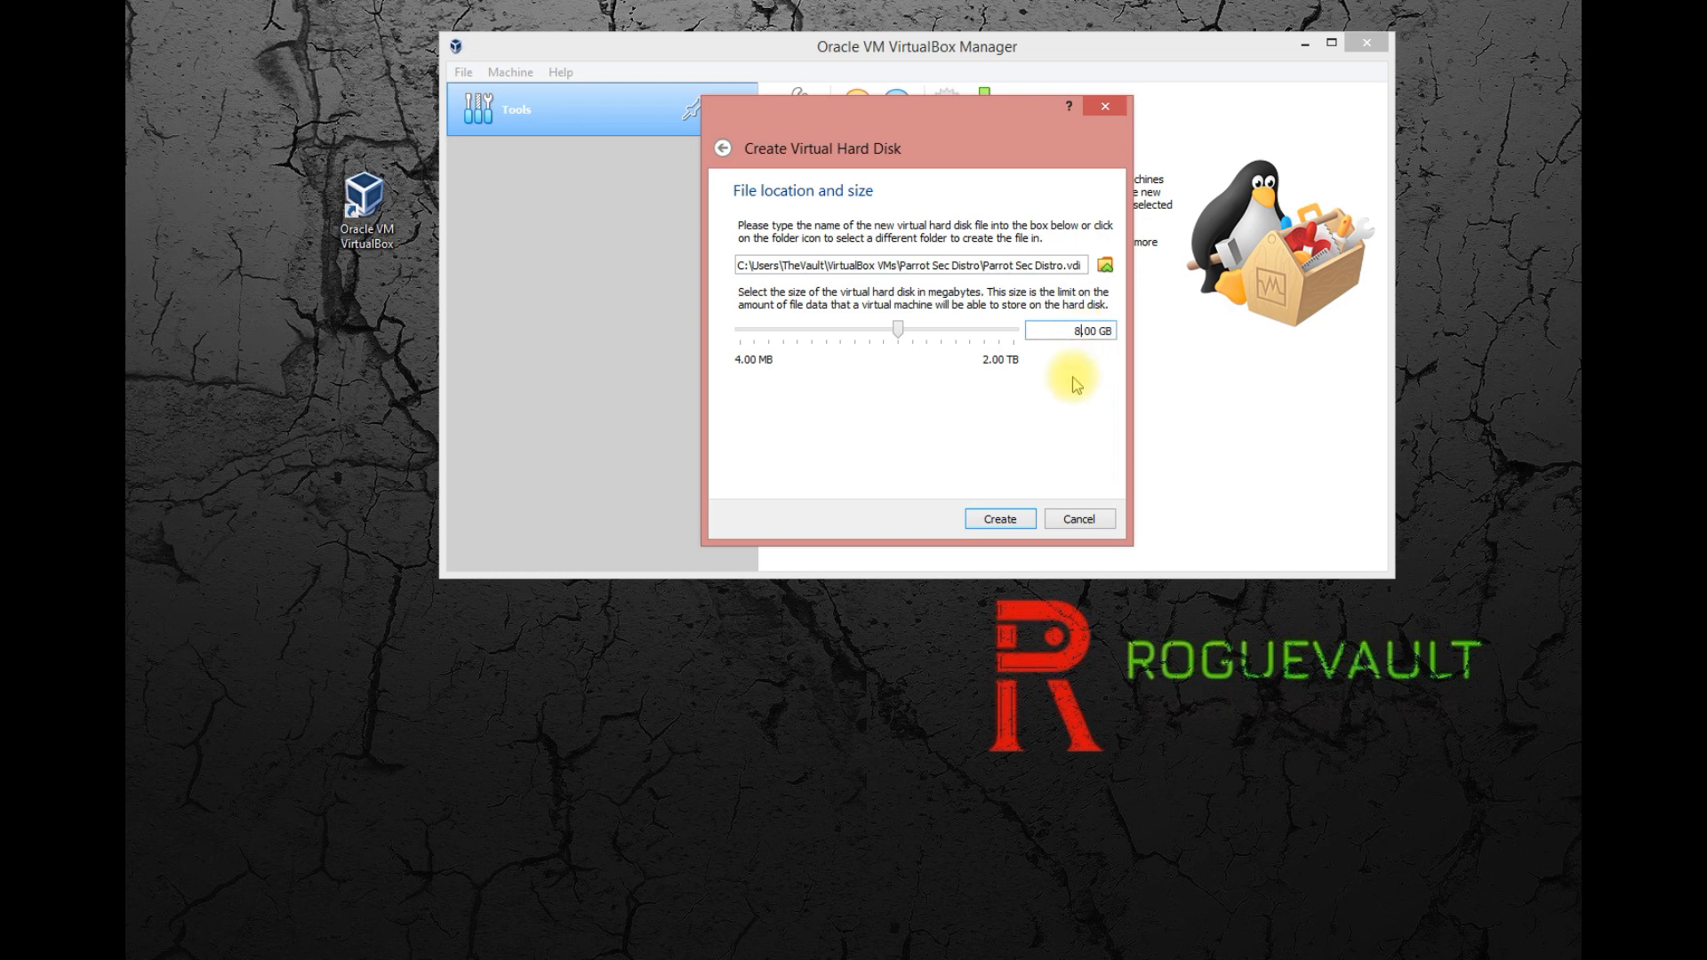
pyautogui.press('BackSpace')
pyautogui.write('20')
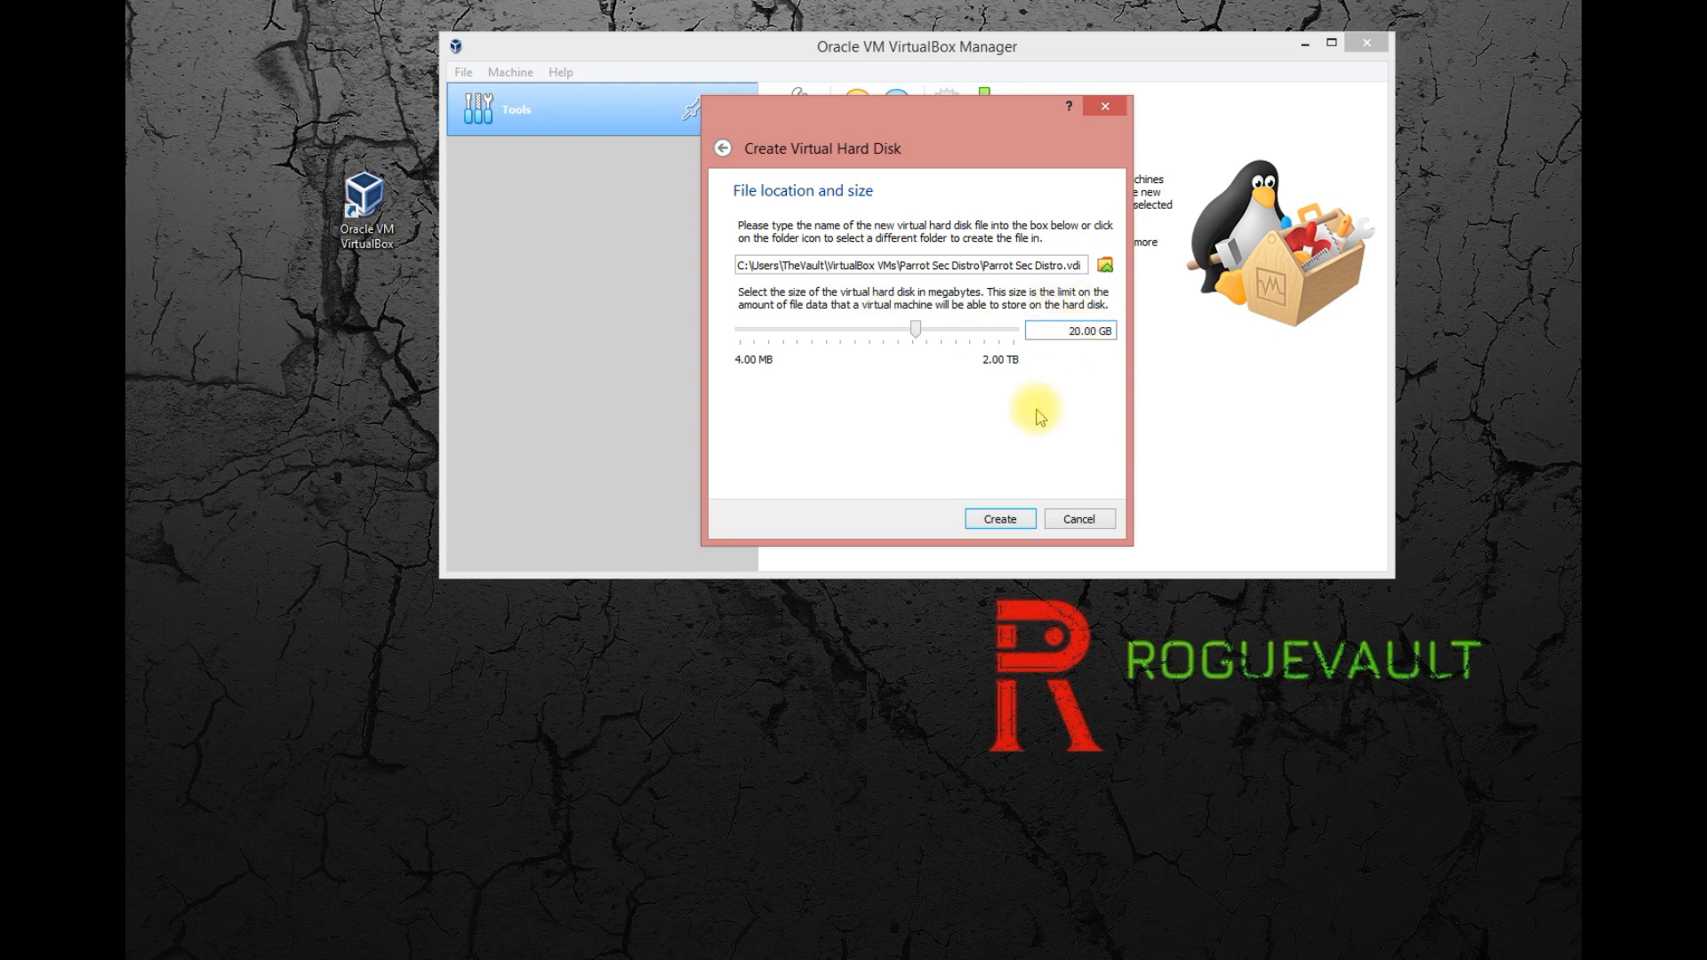
pyautogui.click(1031, 529)
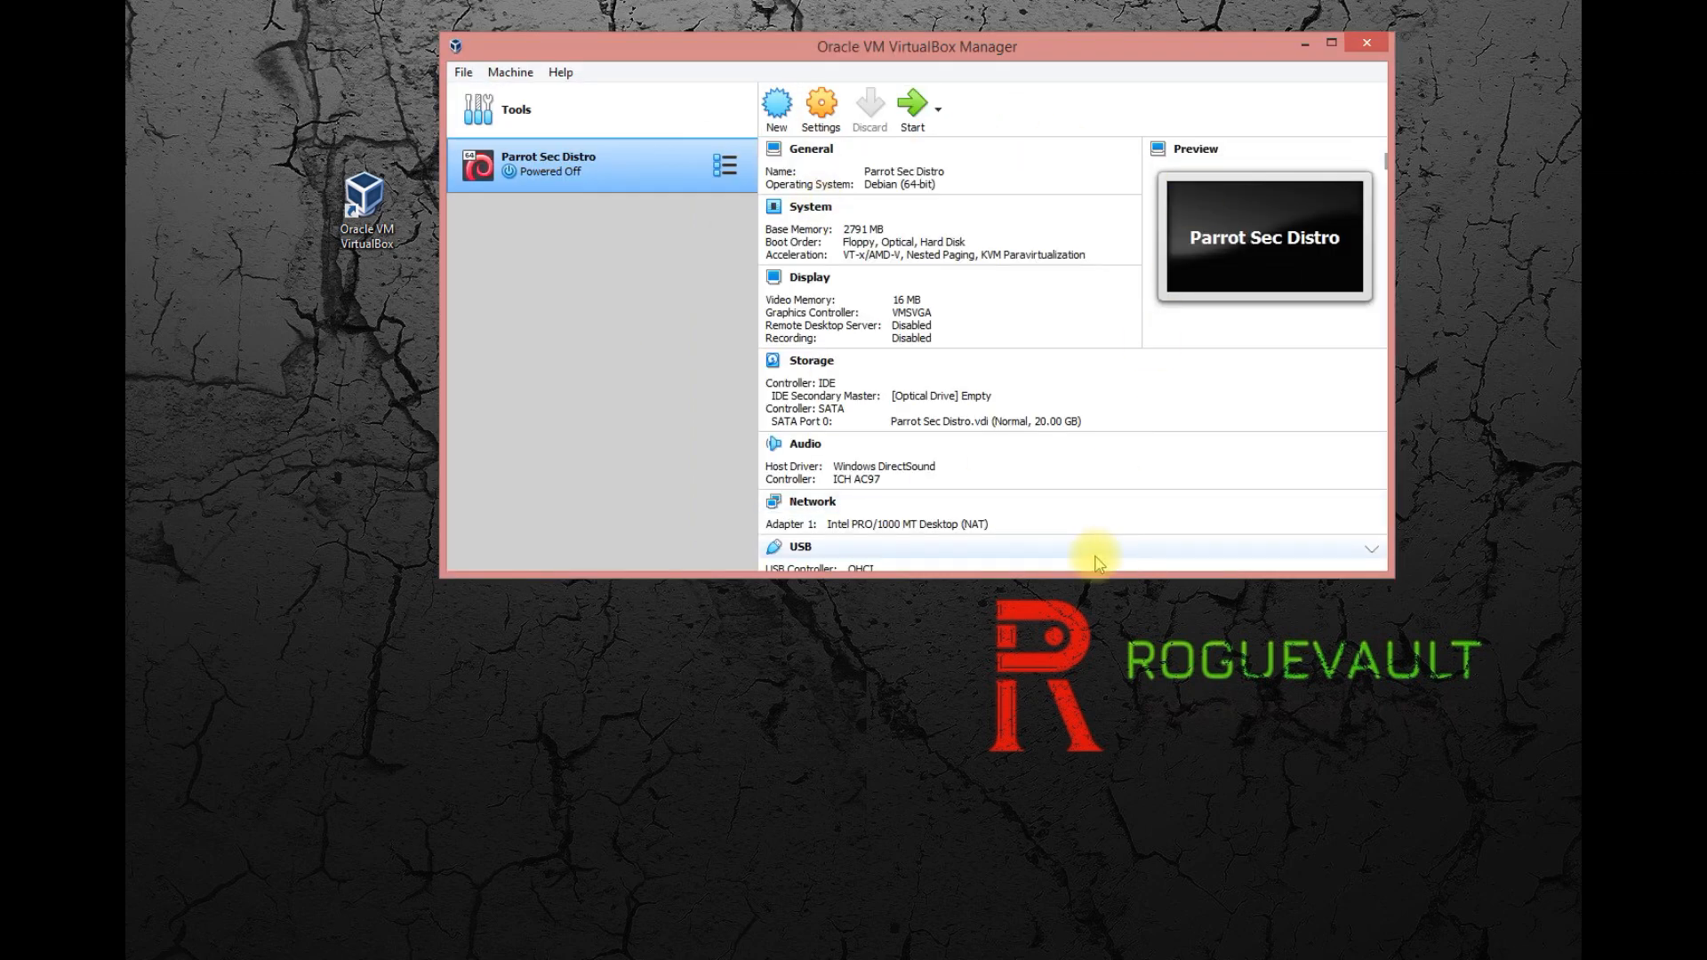
# Enlarge the VirtualBox Manager window vertically to fit all machine details, and reposition it on the desktop.
pyautogui.moveTo(1094, 570); pyautogui.dragTo(1132, 695)
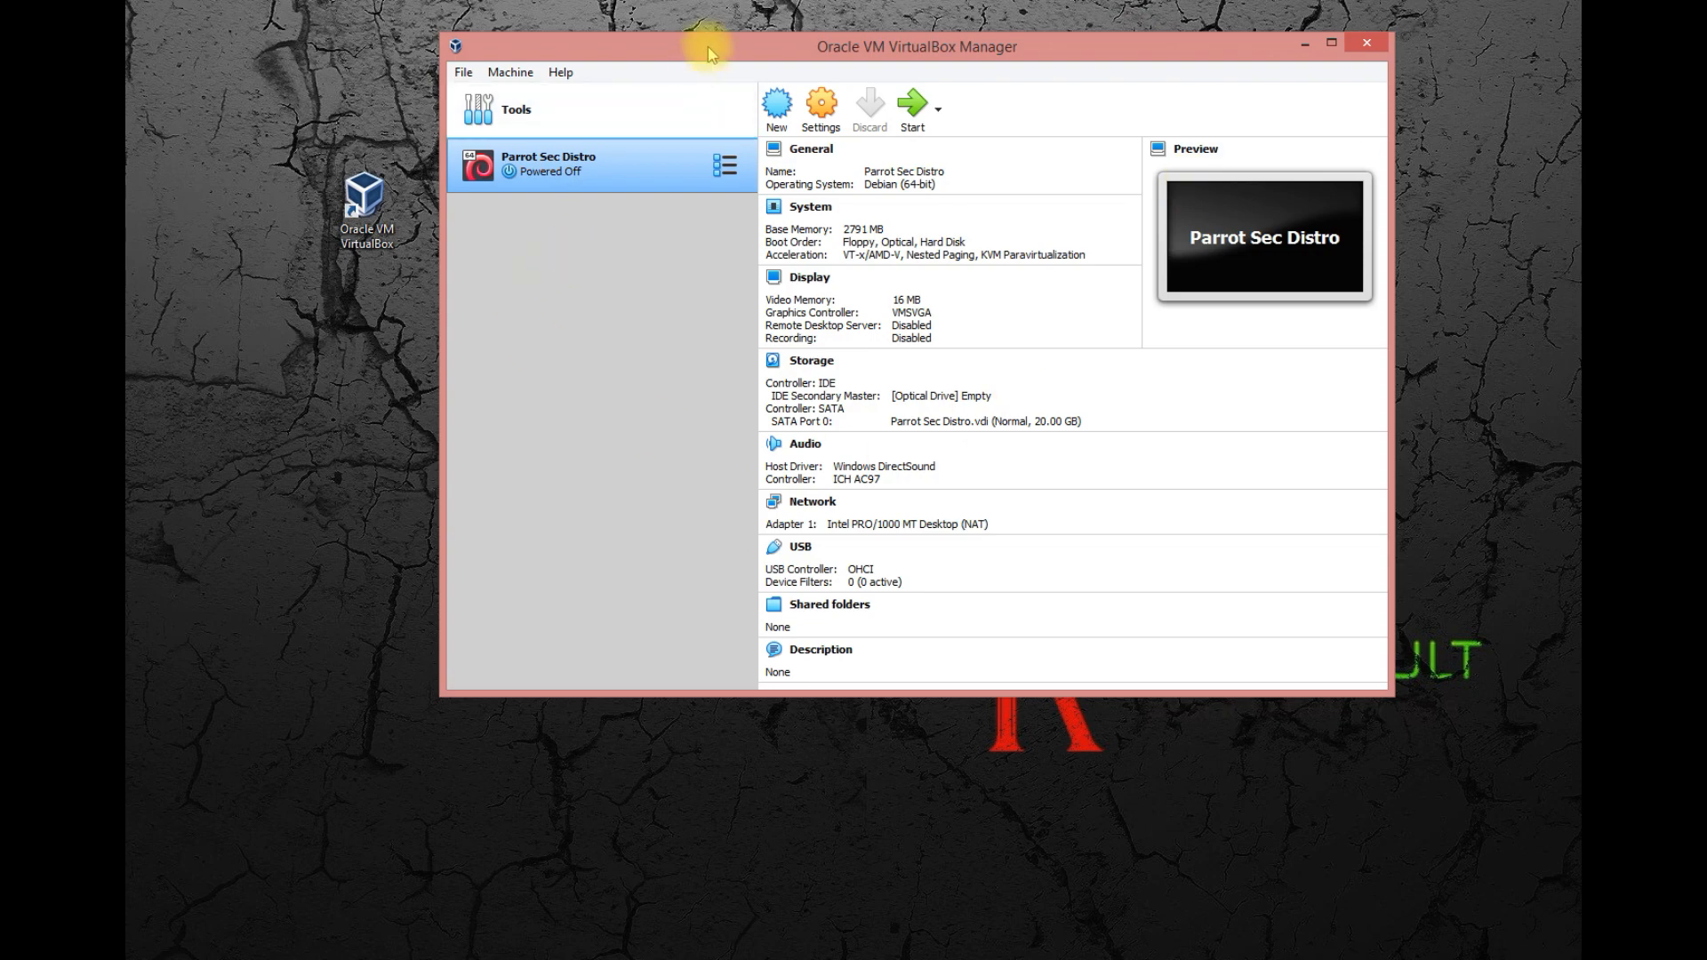
pyautogui.moveTo(708, 46); pyautogui.dragTo(488, 45)
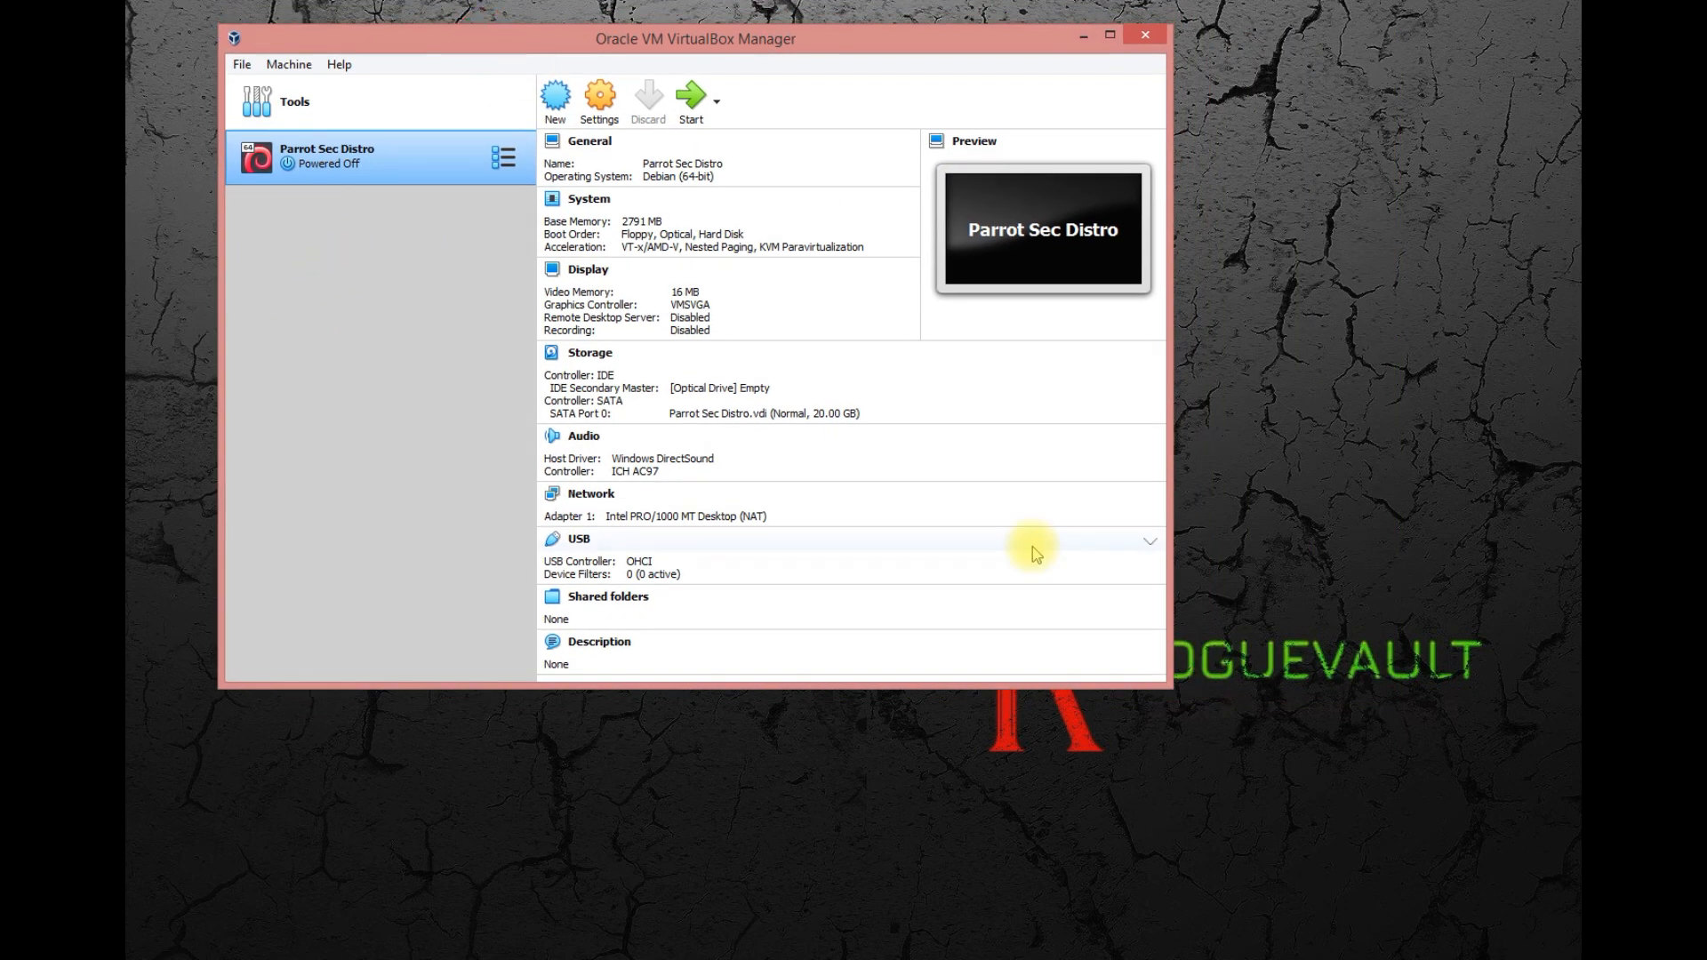
# Start the Parrot Sec Distro virtual machine and bring up the optical disk selector for its start-up disk.
pyautogui.moveTo(830, 675); pyautogui.dragTo(869, 584)
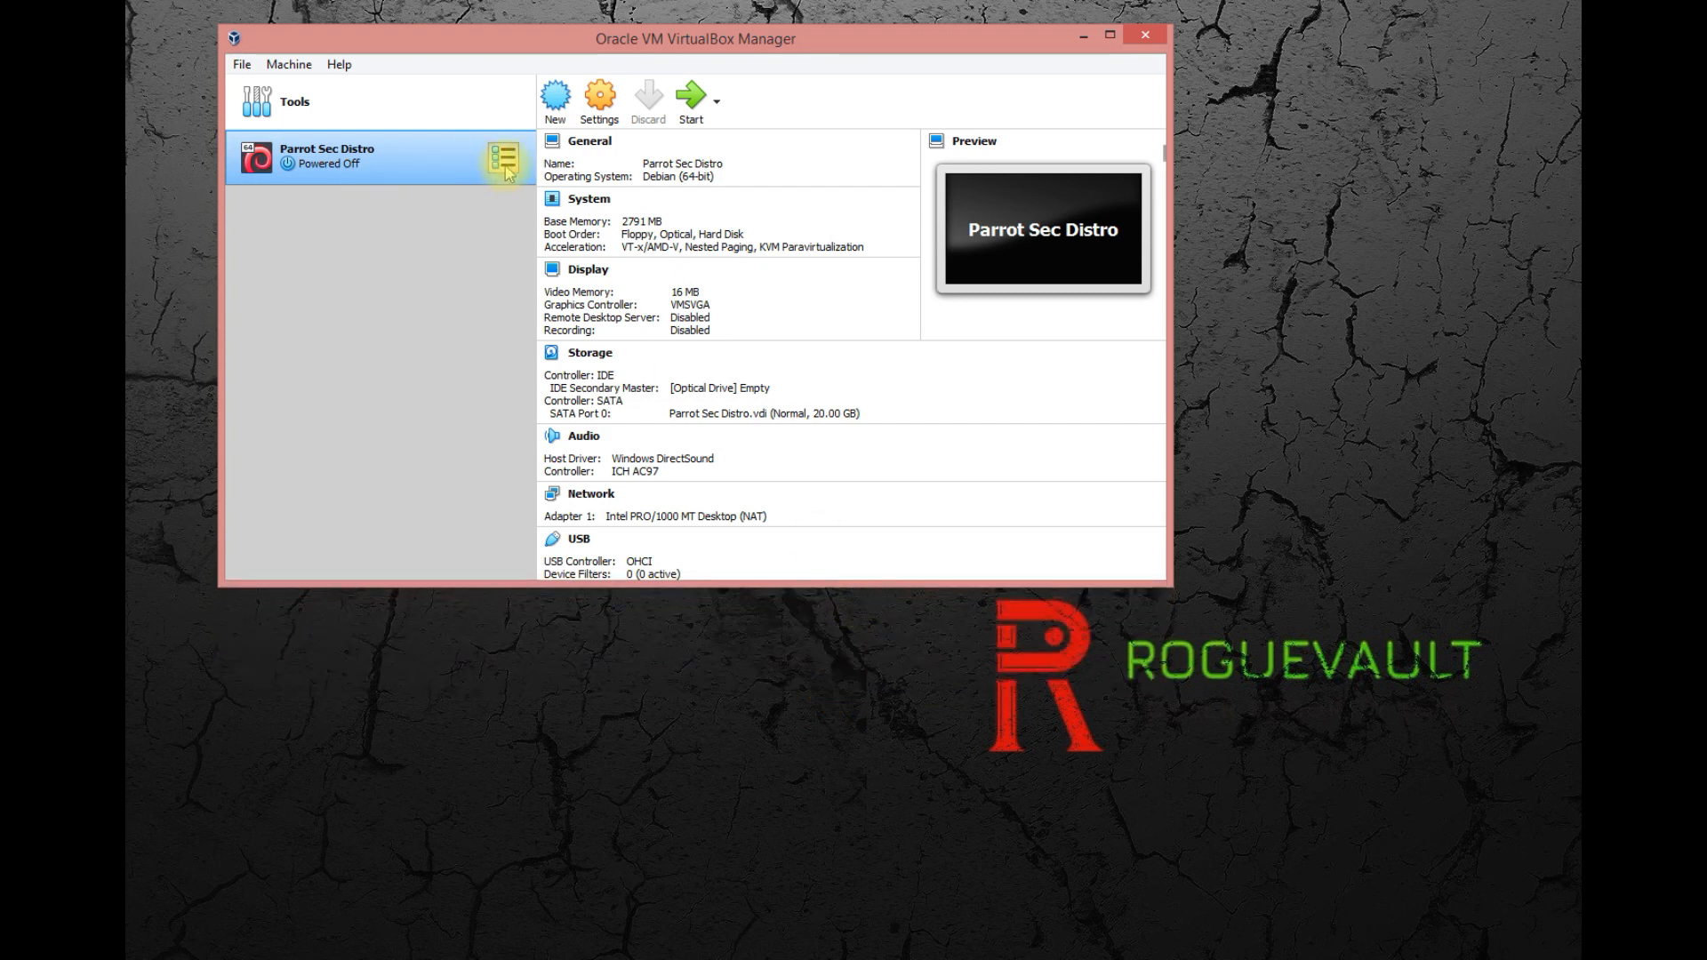
pyautogui.click(693, 97)
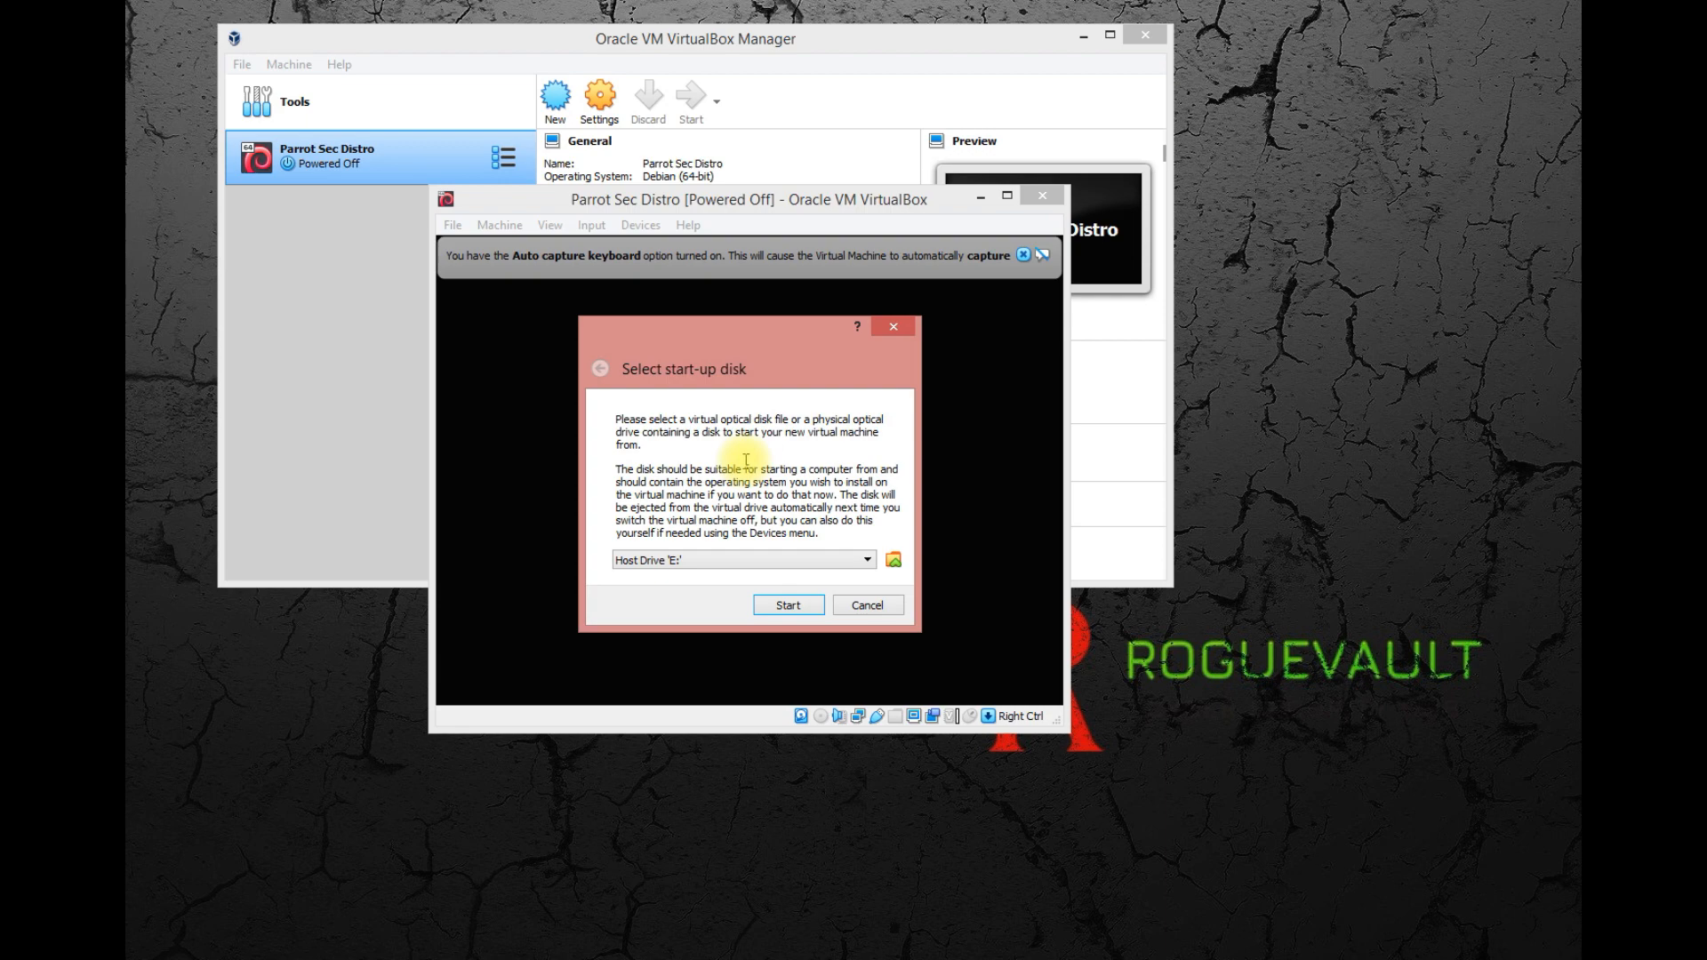
pyautogui.click(795, 561)
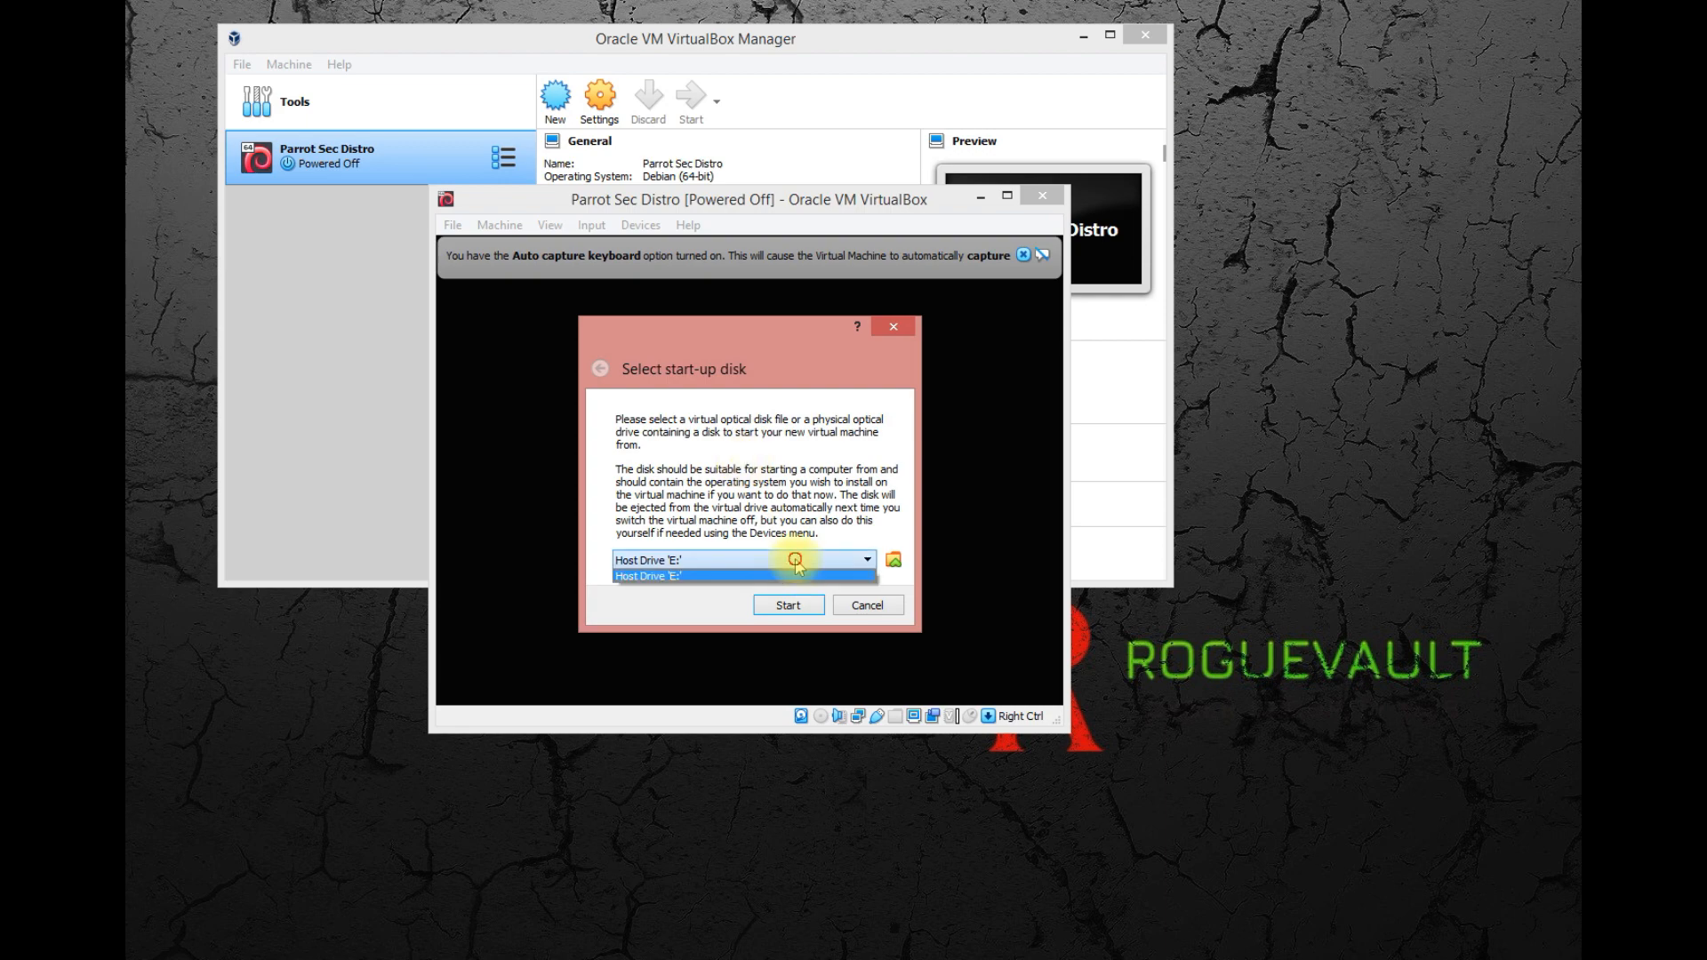
pyautogui.click(795, 562)
pyautogui.click(891, 564)
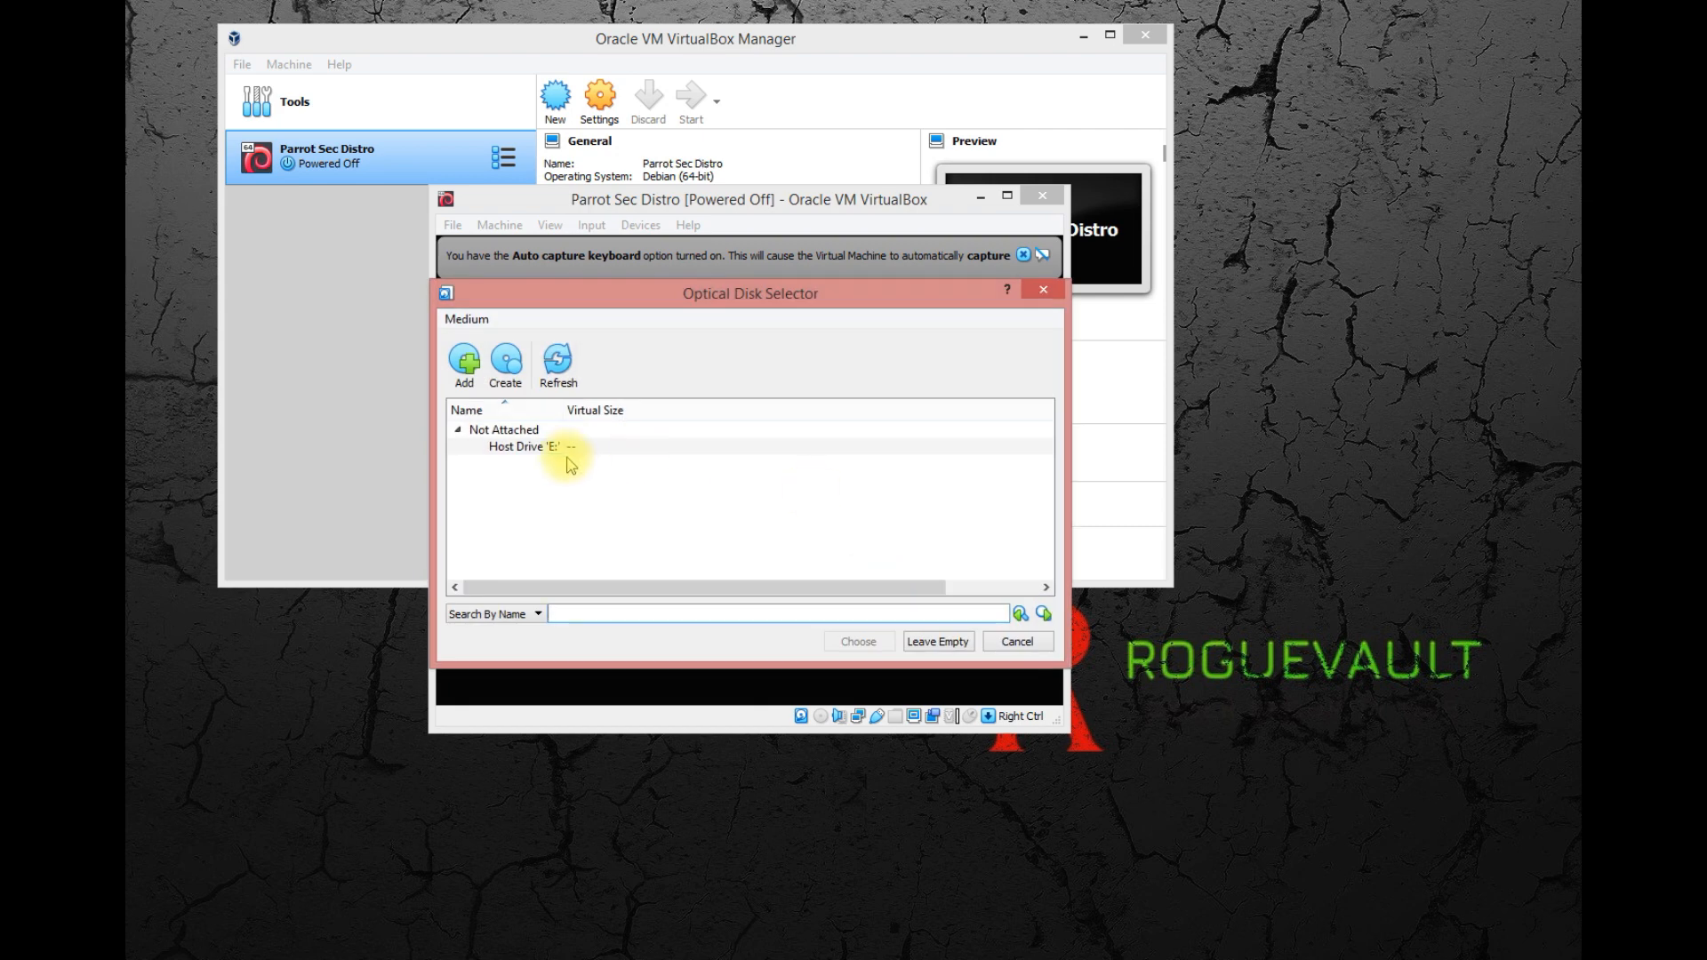
pyautogui.click(559, 449)
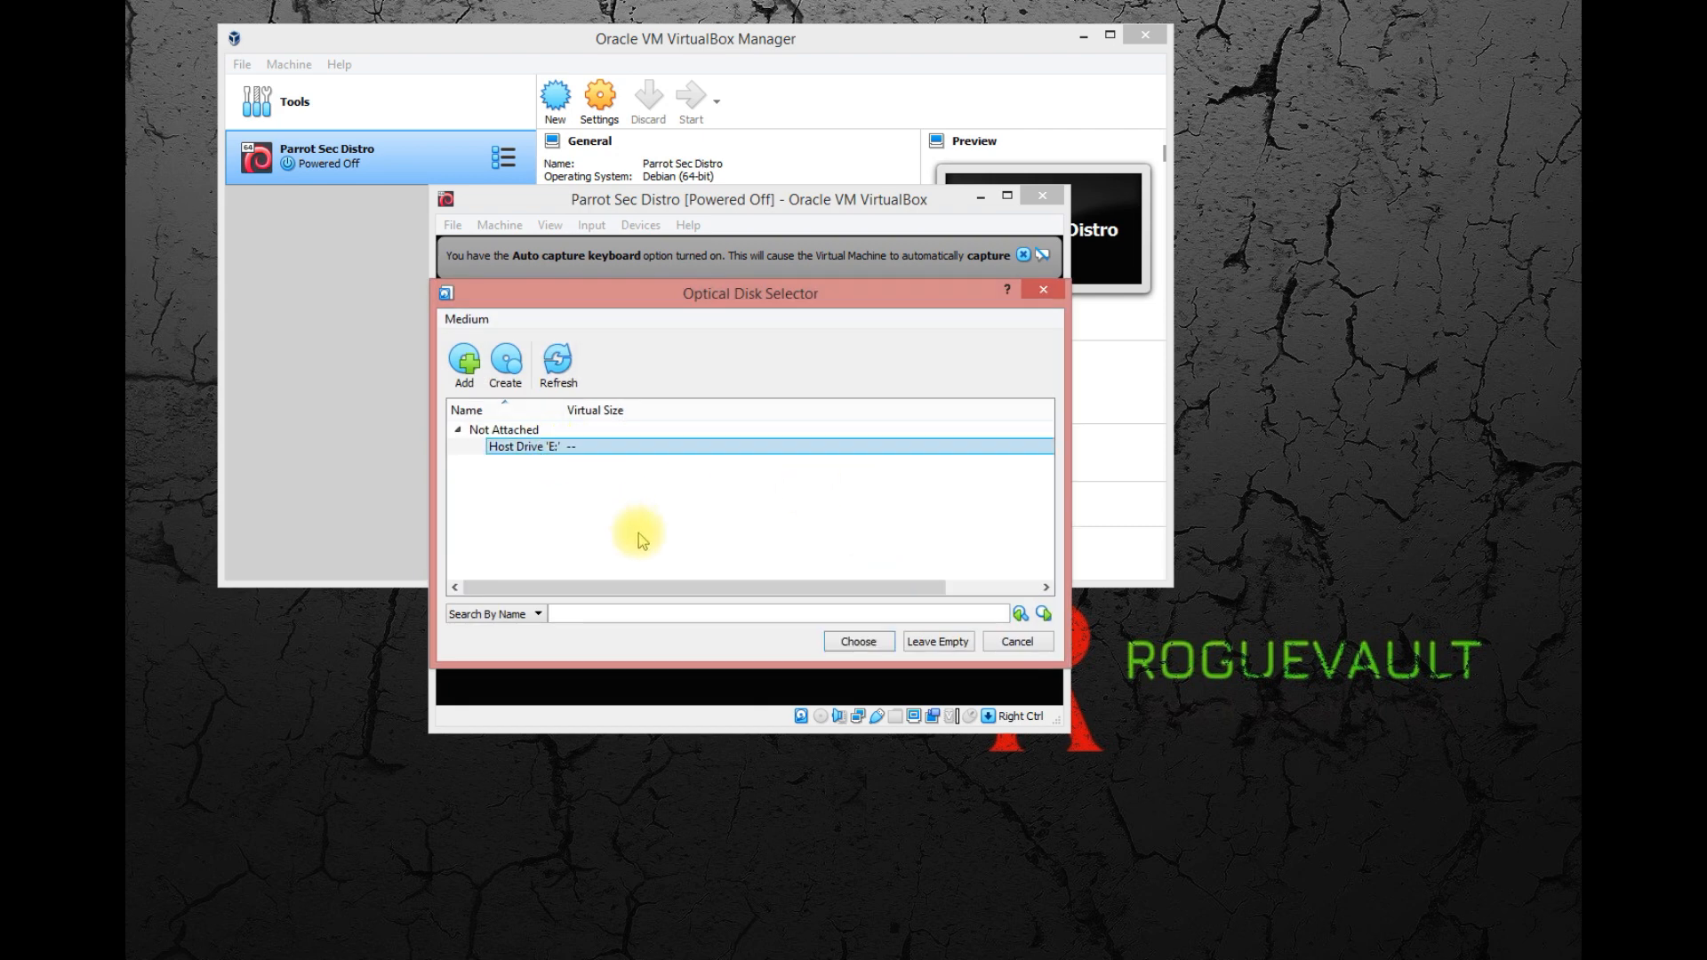
pyautogui.click(467, 363)
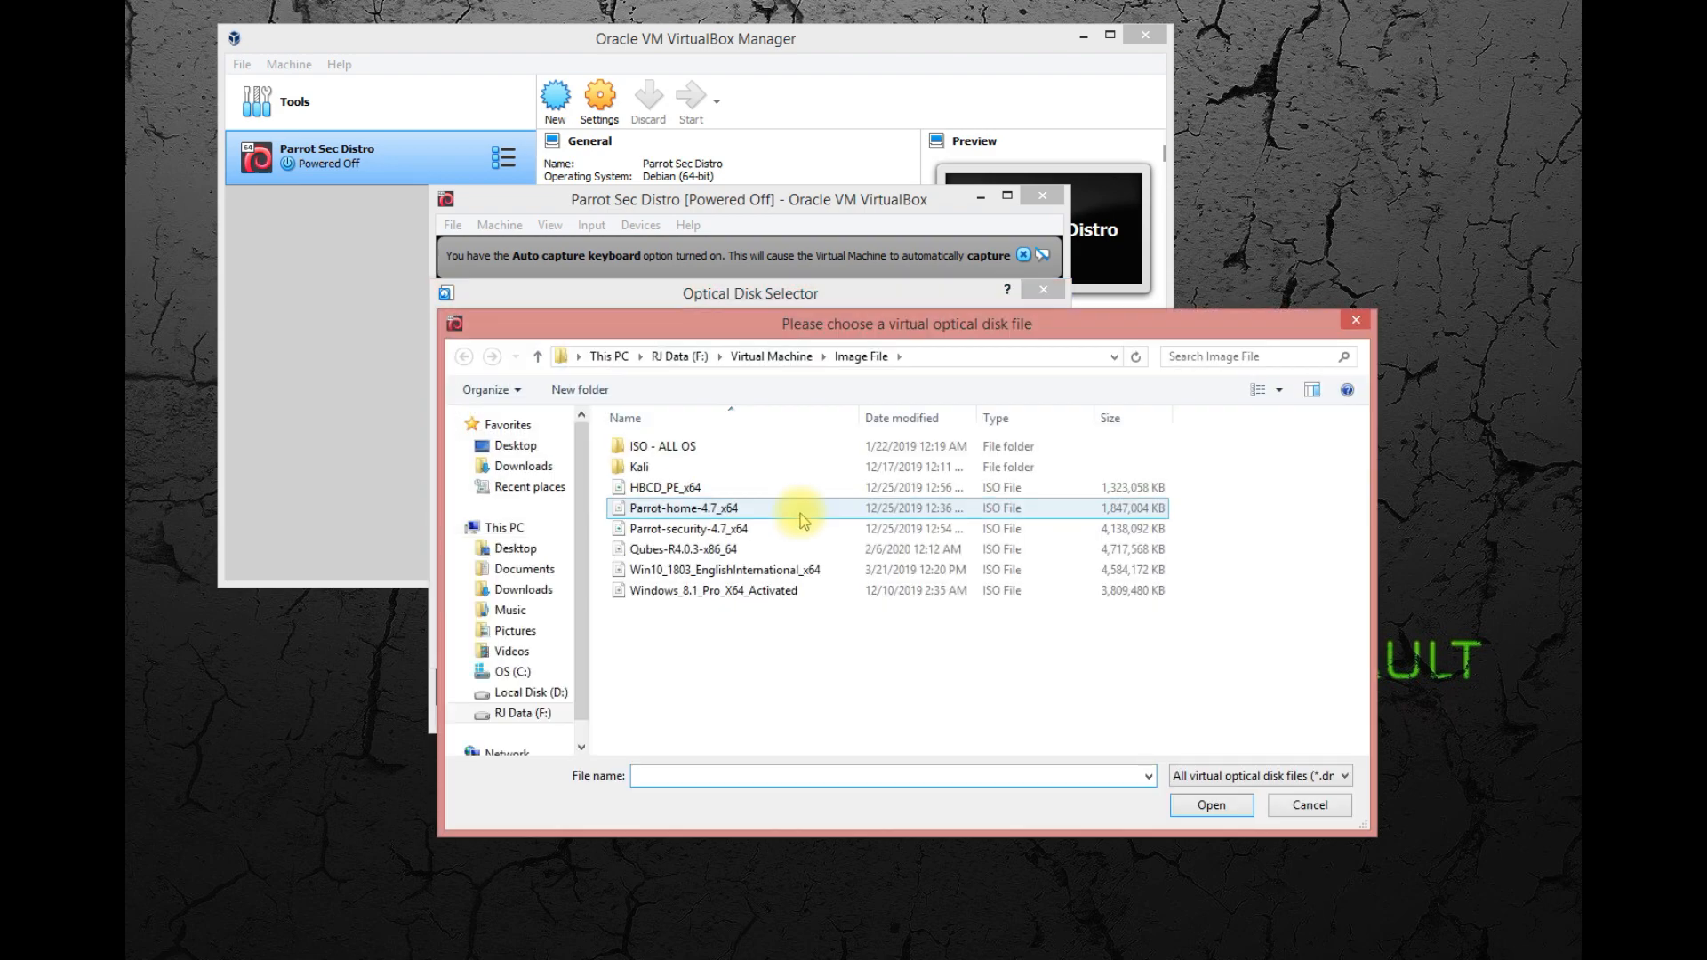
pyautogui.click(1356, 320)
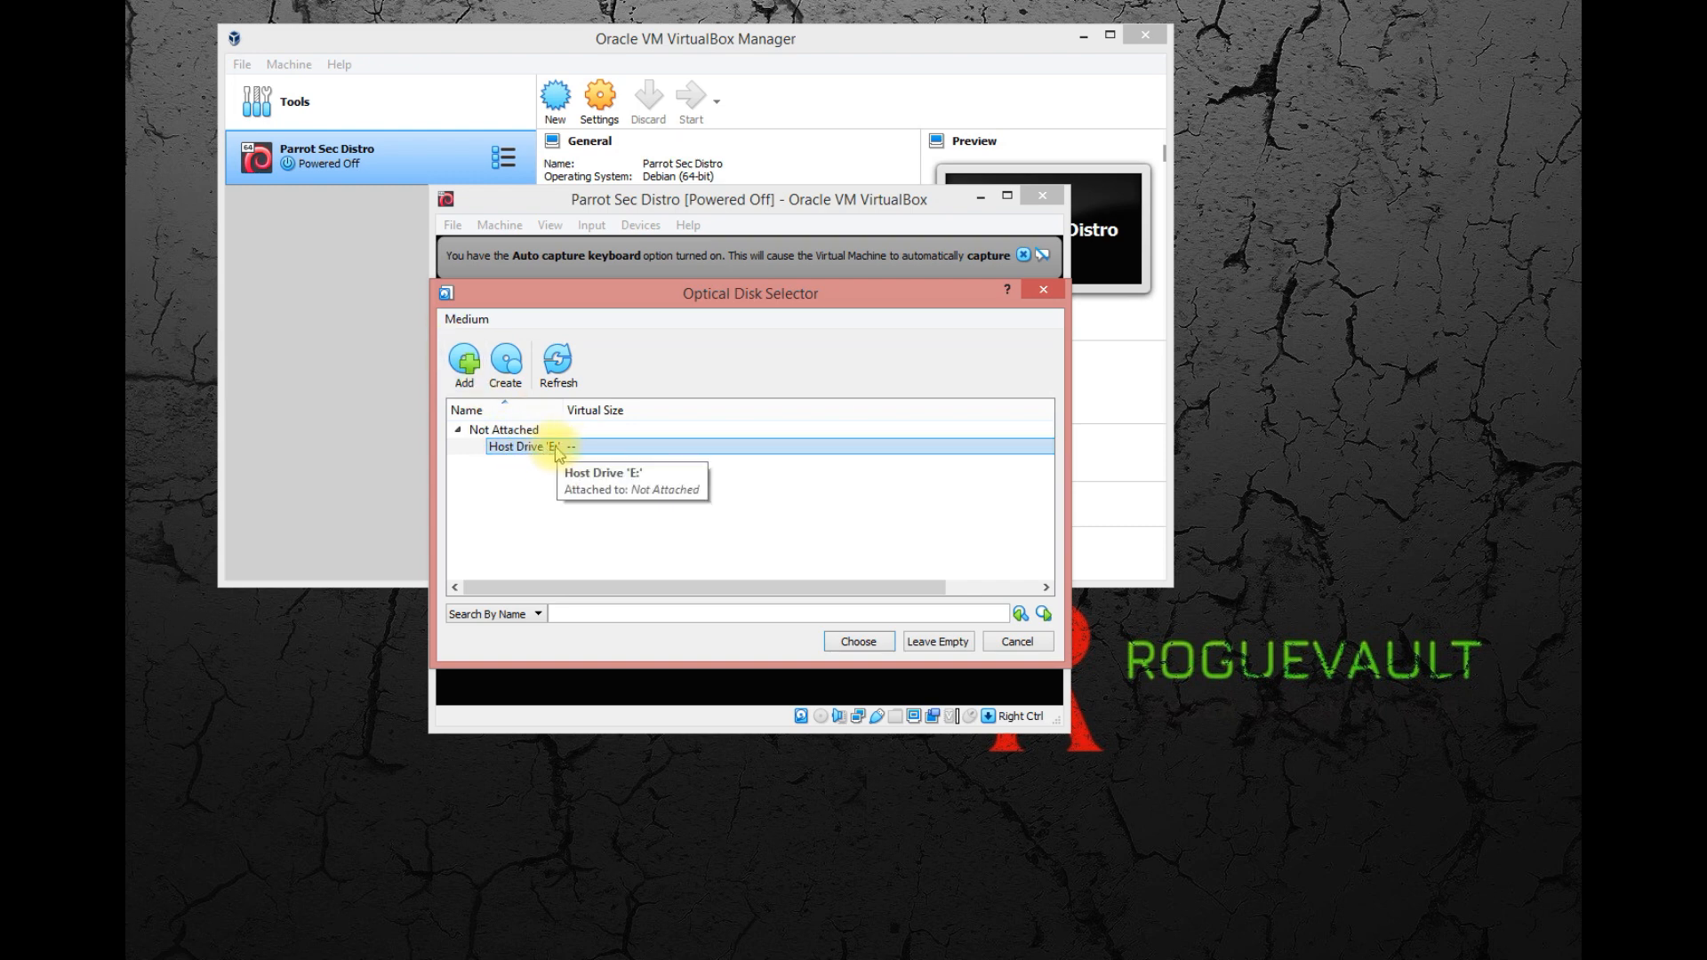
# Add the Parrot-security-4.7_x64 ISO from the Image File folder to the available optical disks.
pyautogui.click(466, 364)
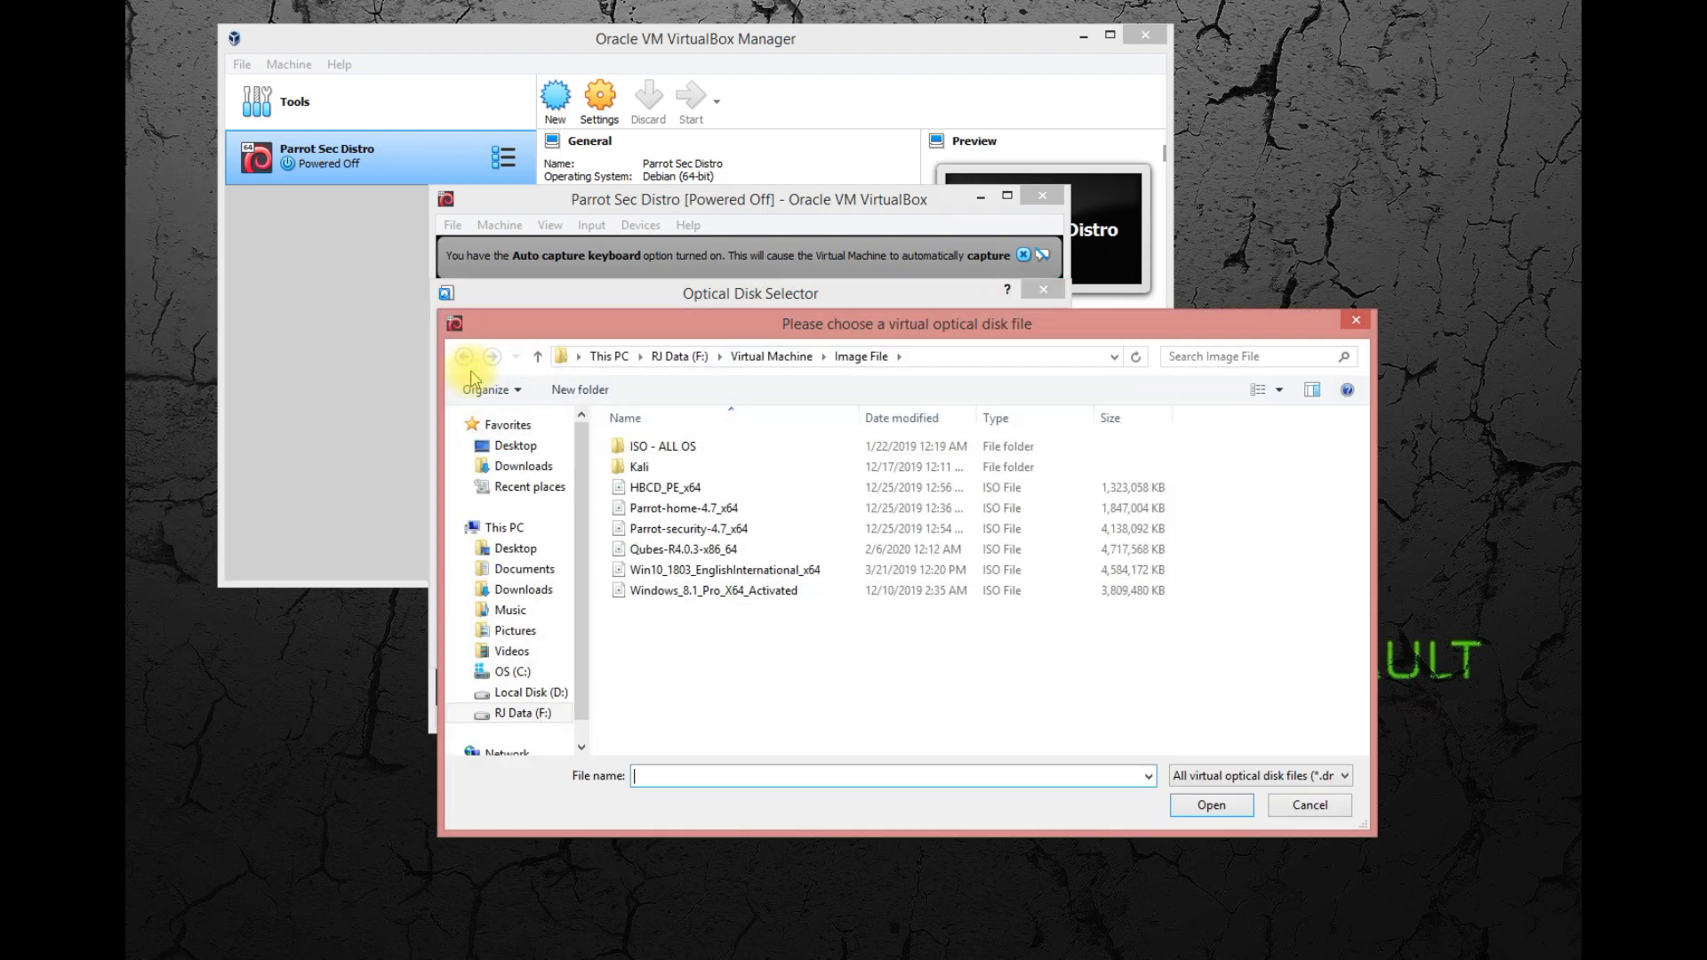
pyautogui.click(711, 528)
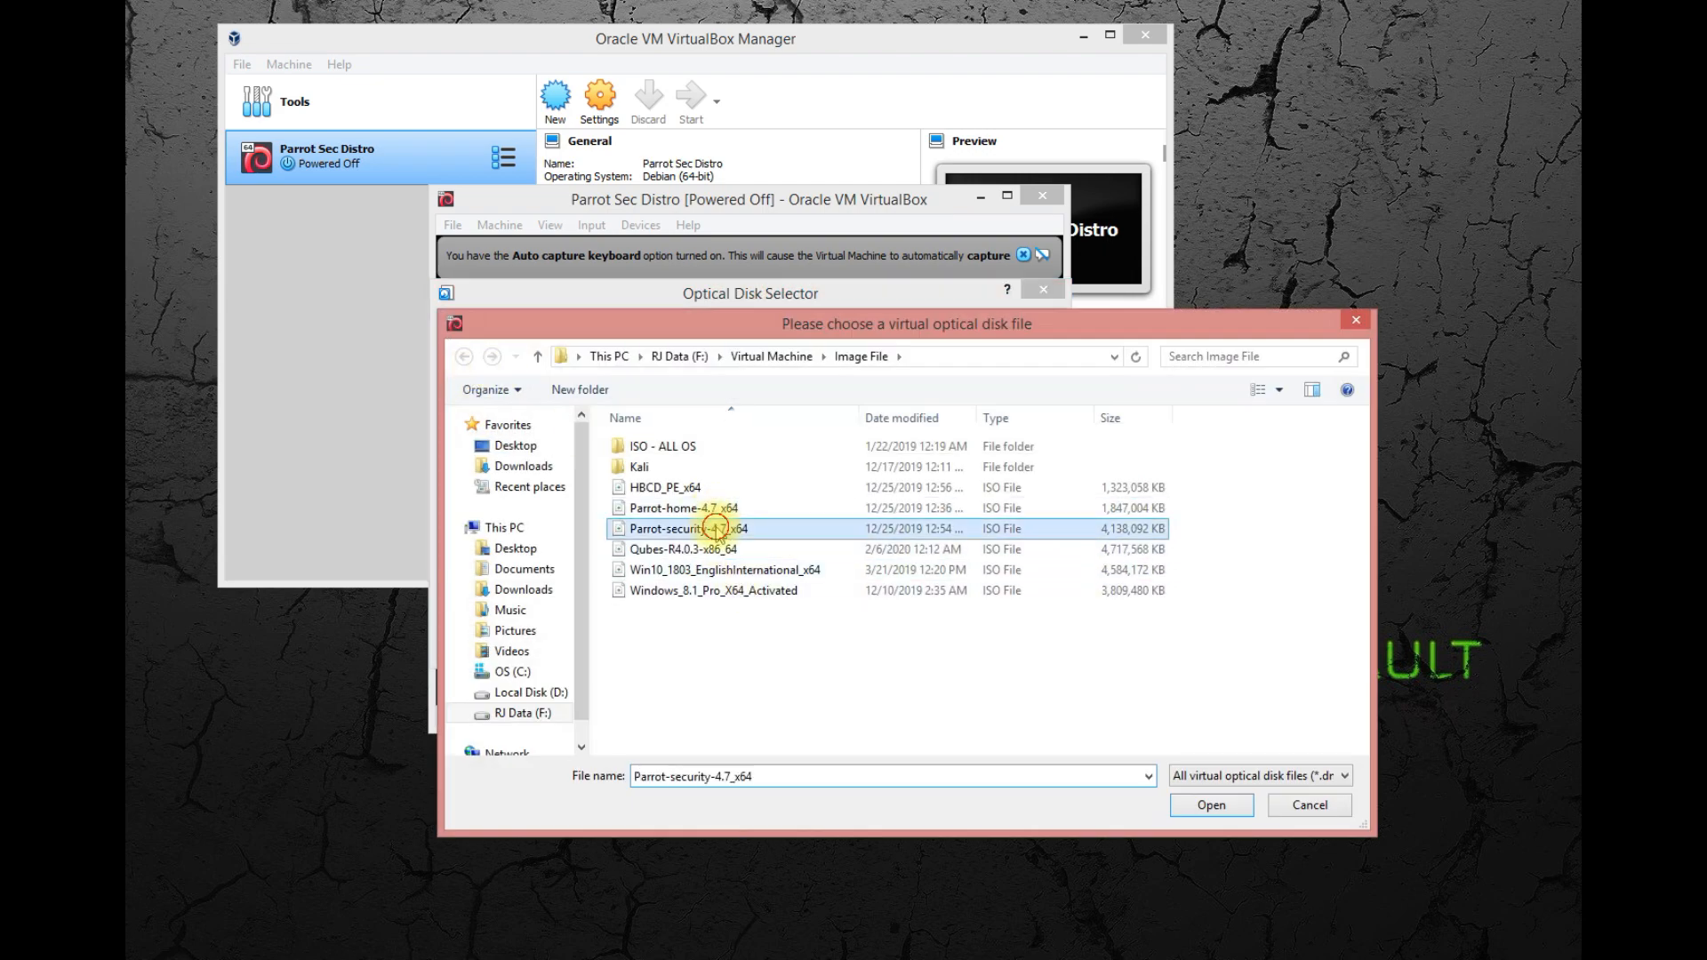
pyautogui.click(1211, 805)
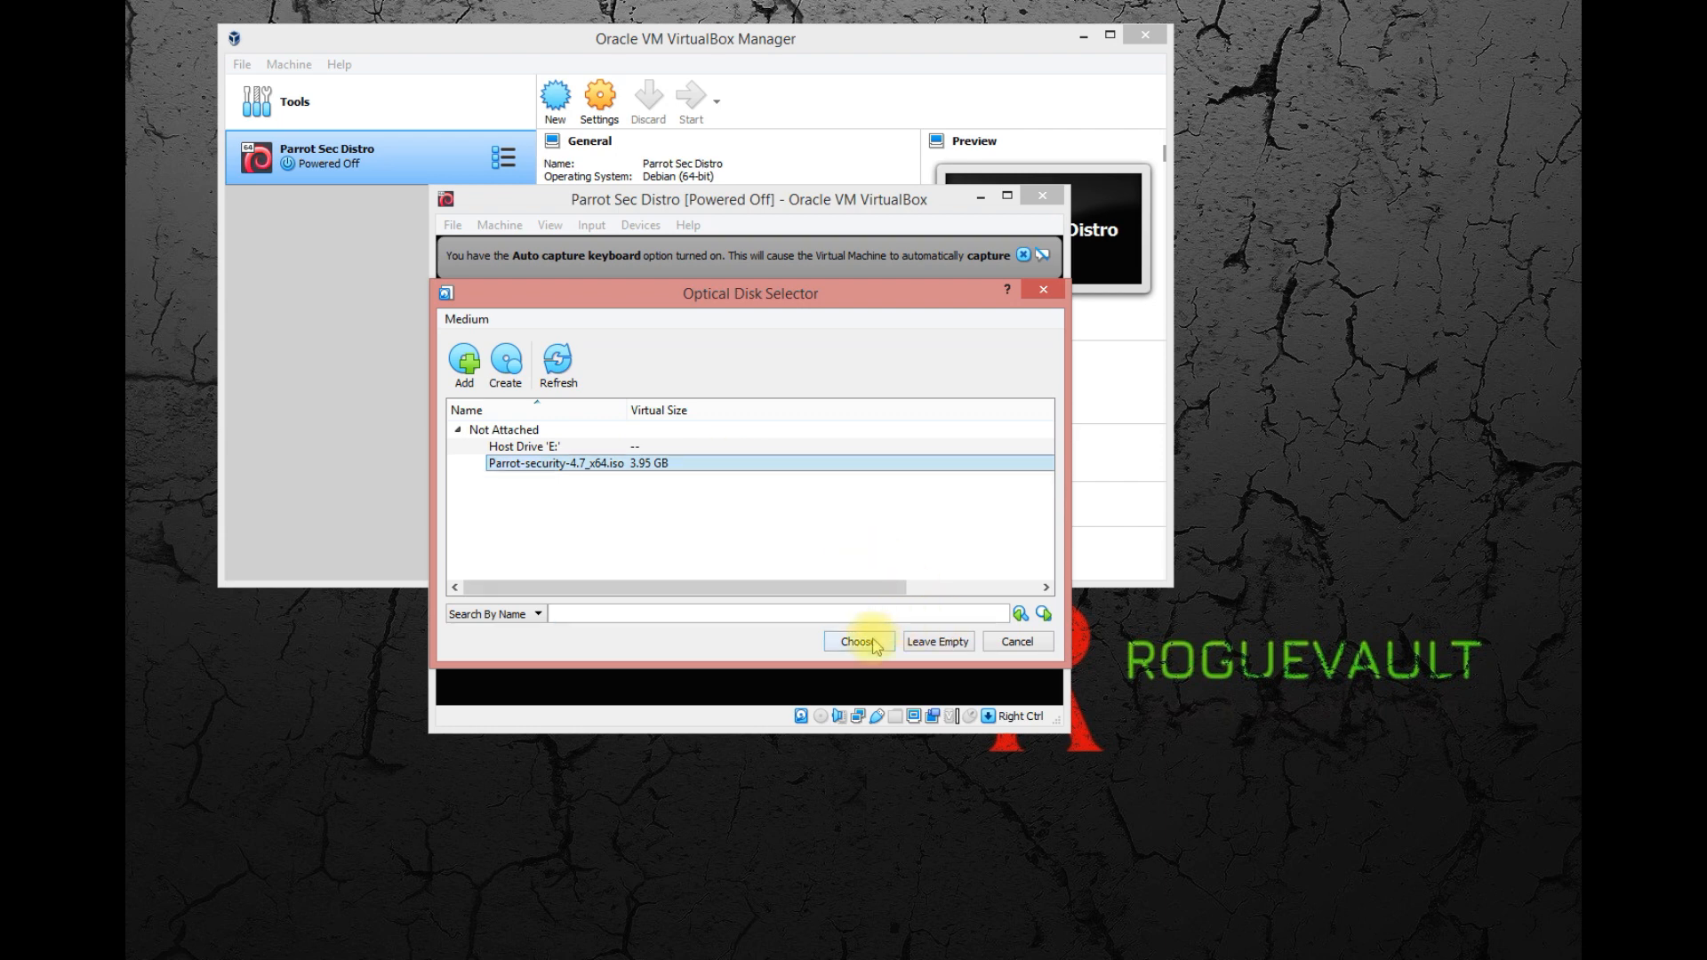
# Choose Parrot-security-4.7_x64.iso as the start-up disk and boot the virtual machine from it.
pyautogui.click(812, 451)
pyautogui.click(812, 464)
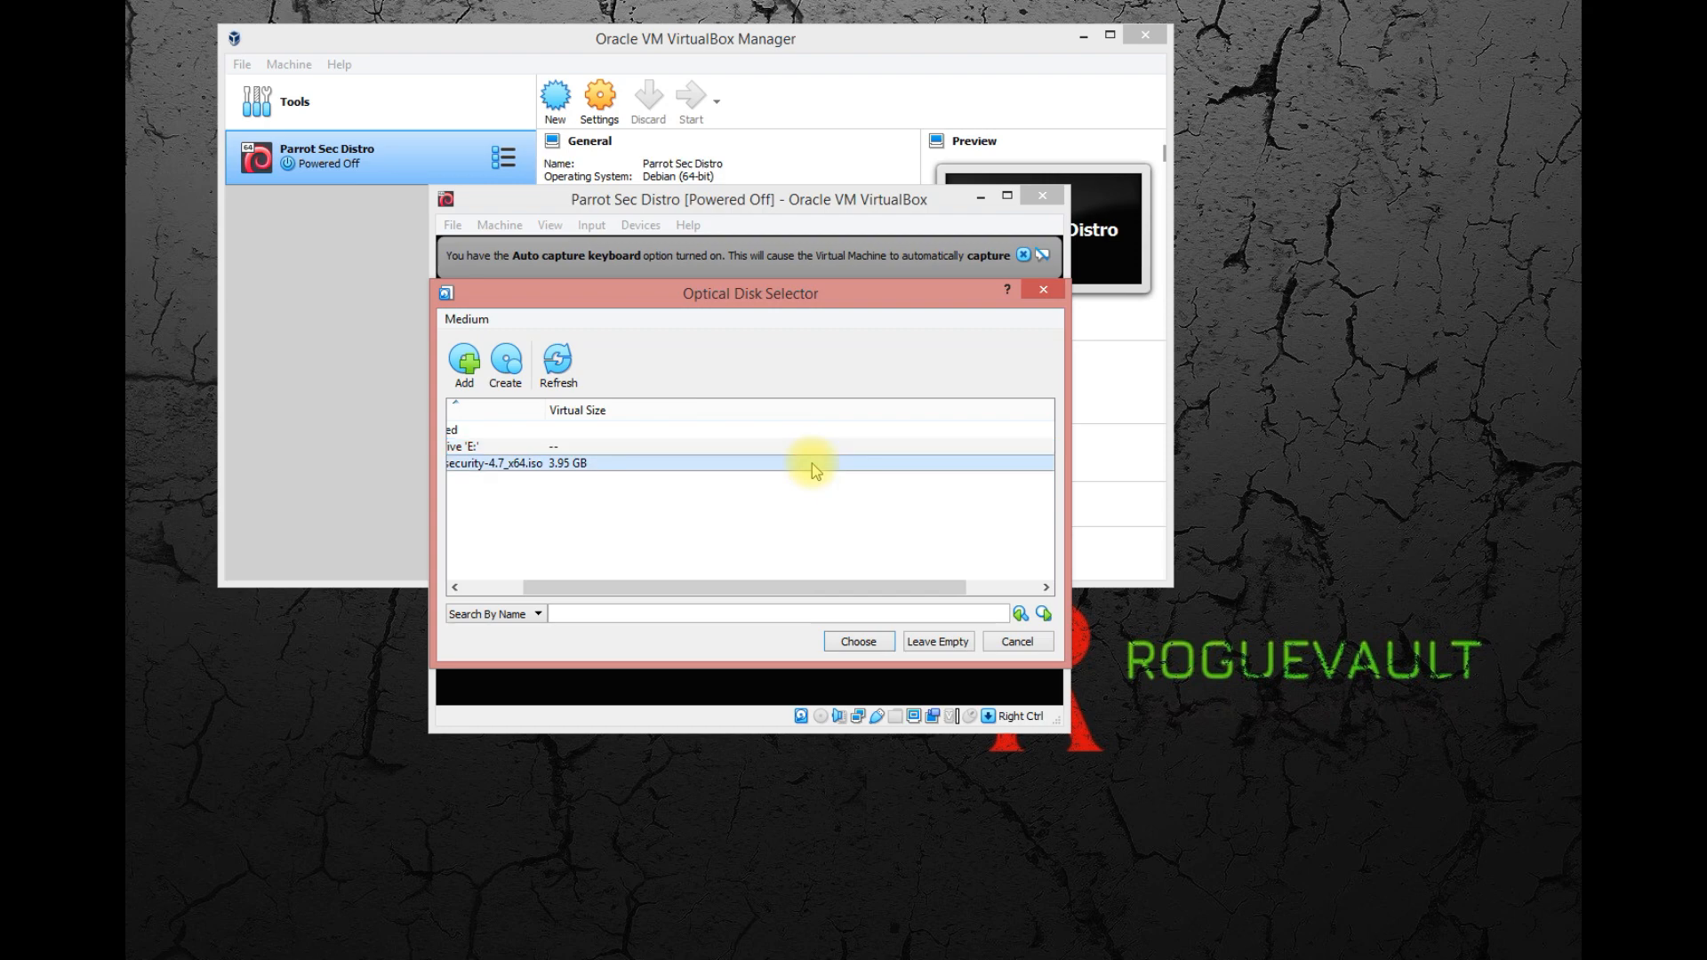
pyautogui.moveTo(747, 588); pyautogui.dragTo(658, 591)
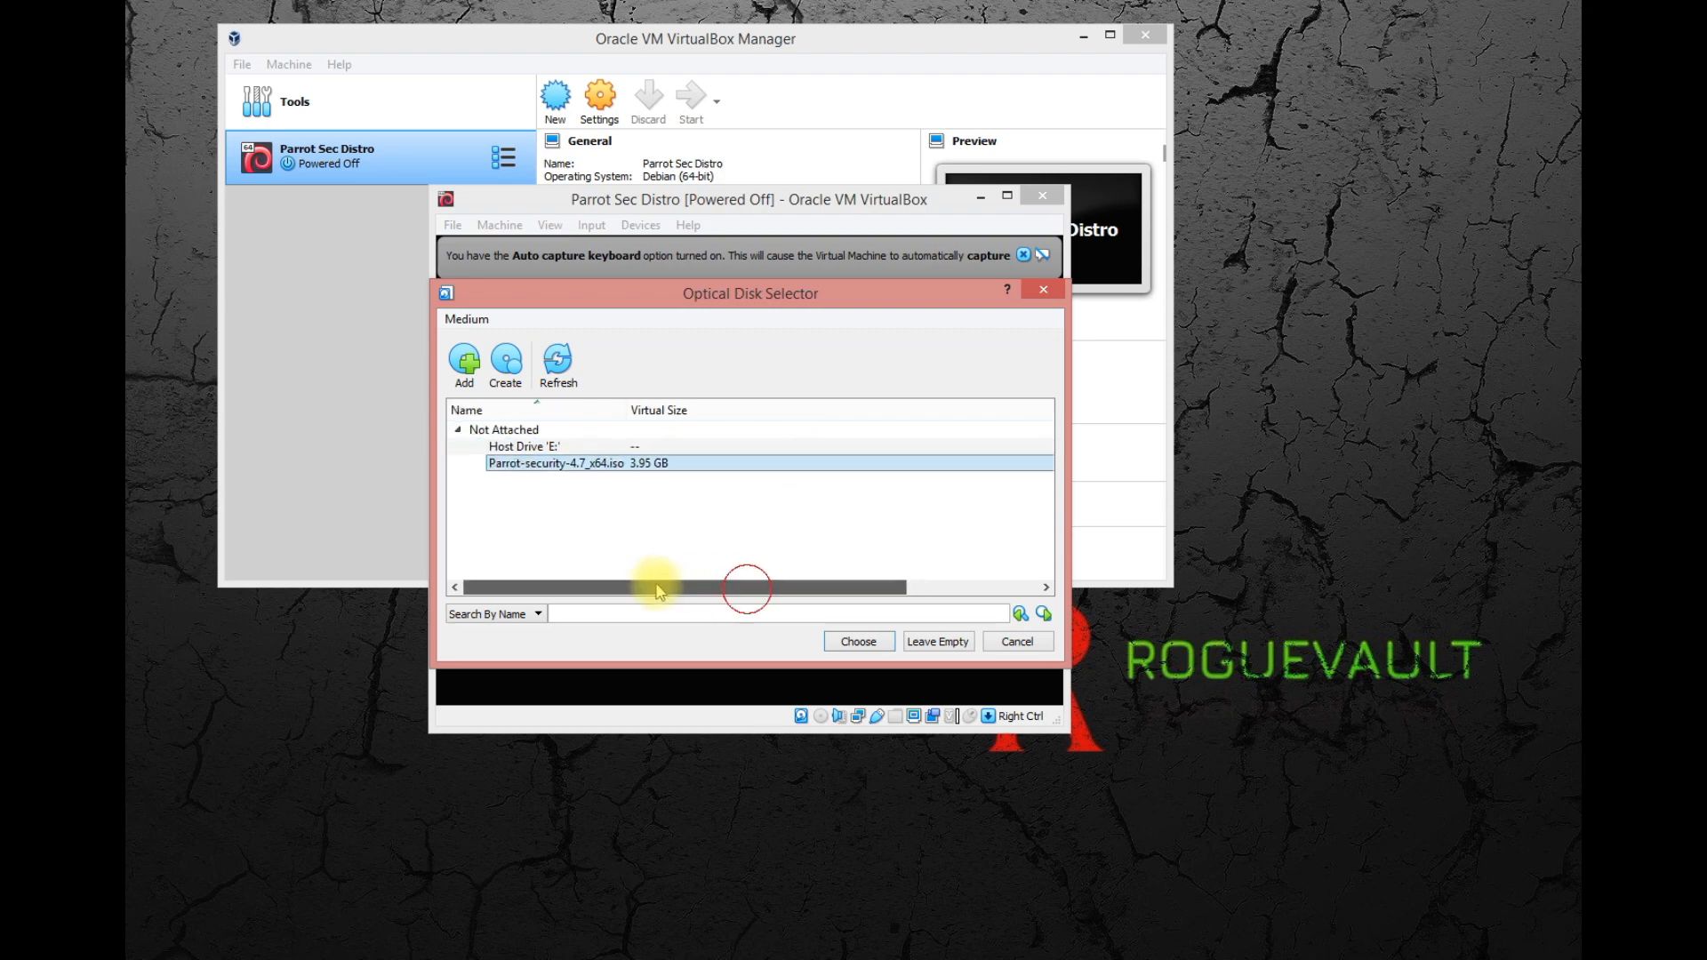
pyautogui.click(872, 644)
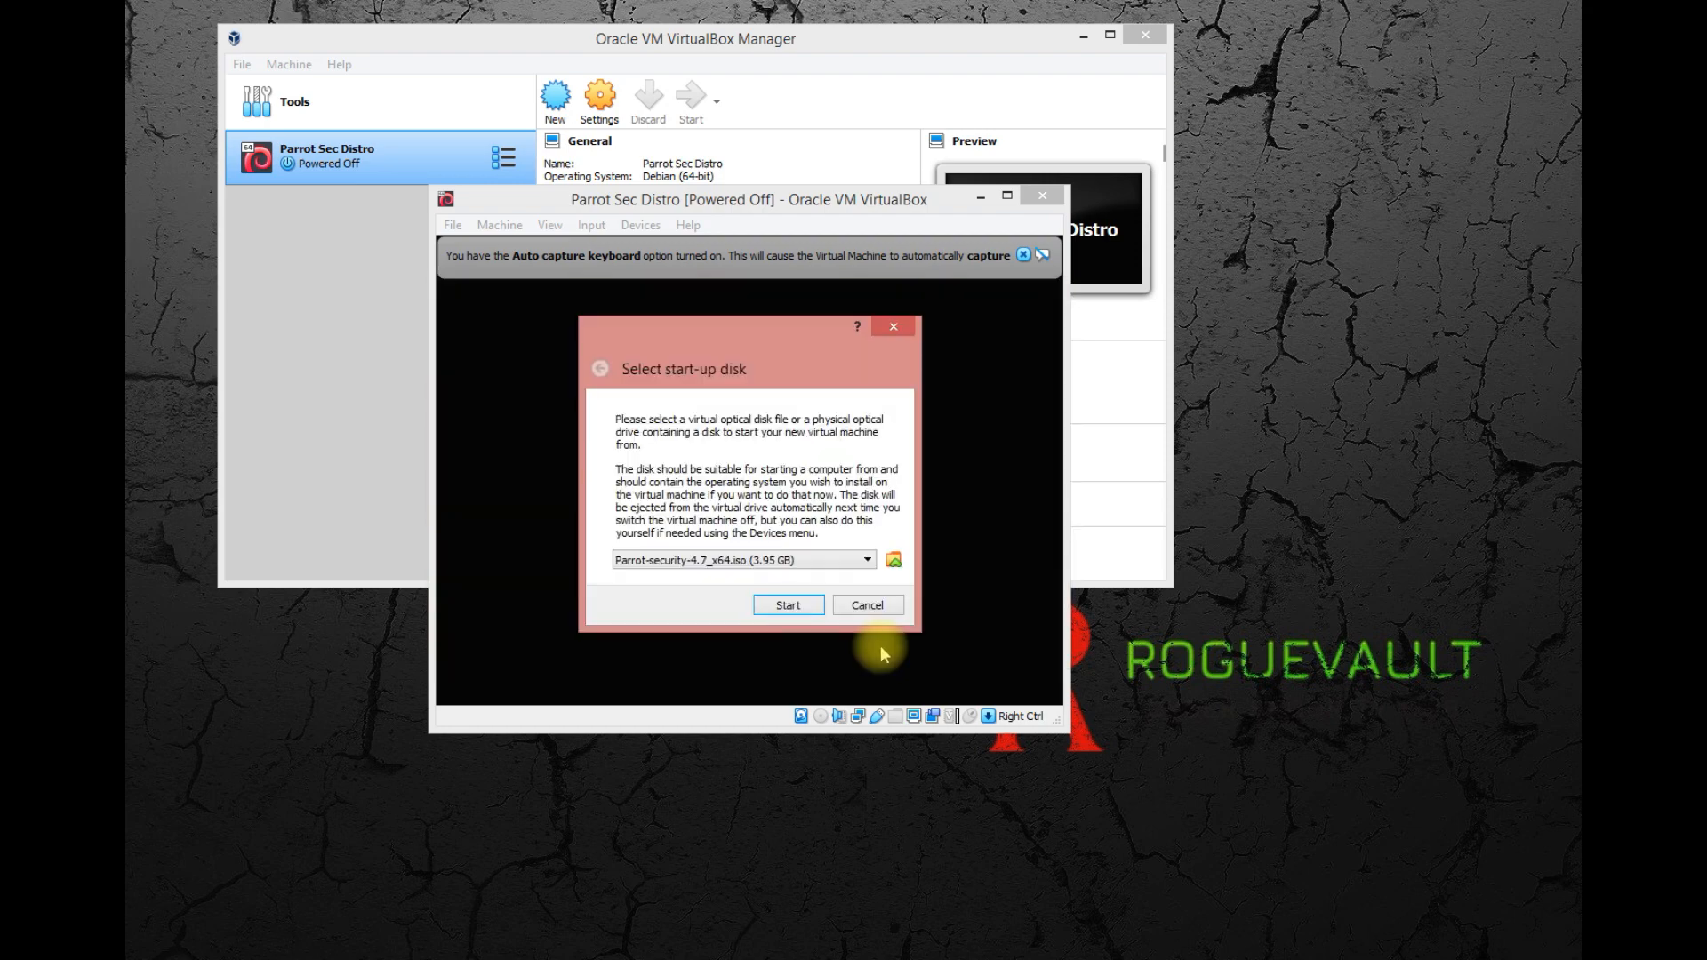
pyautogui.click(805, 606)
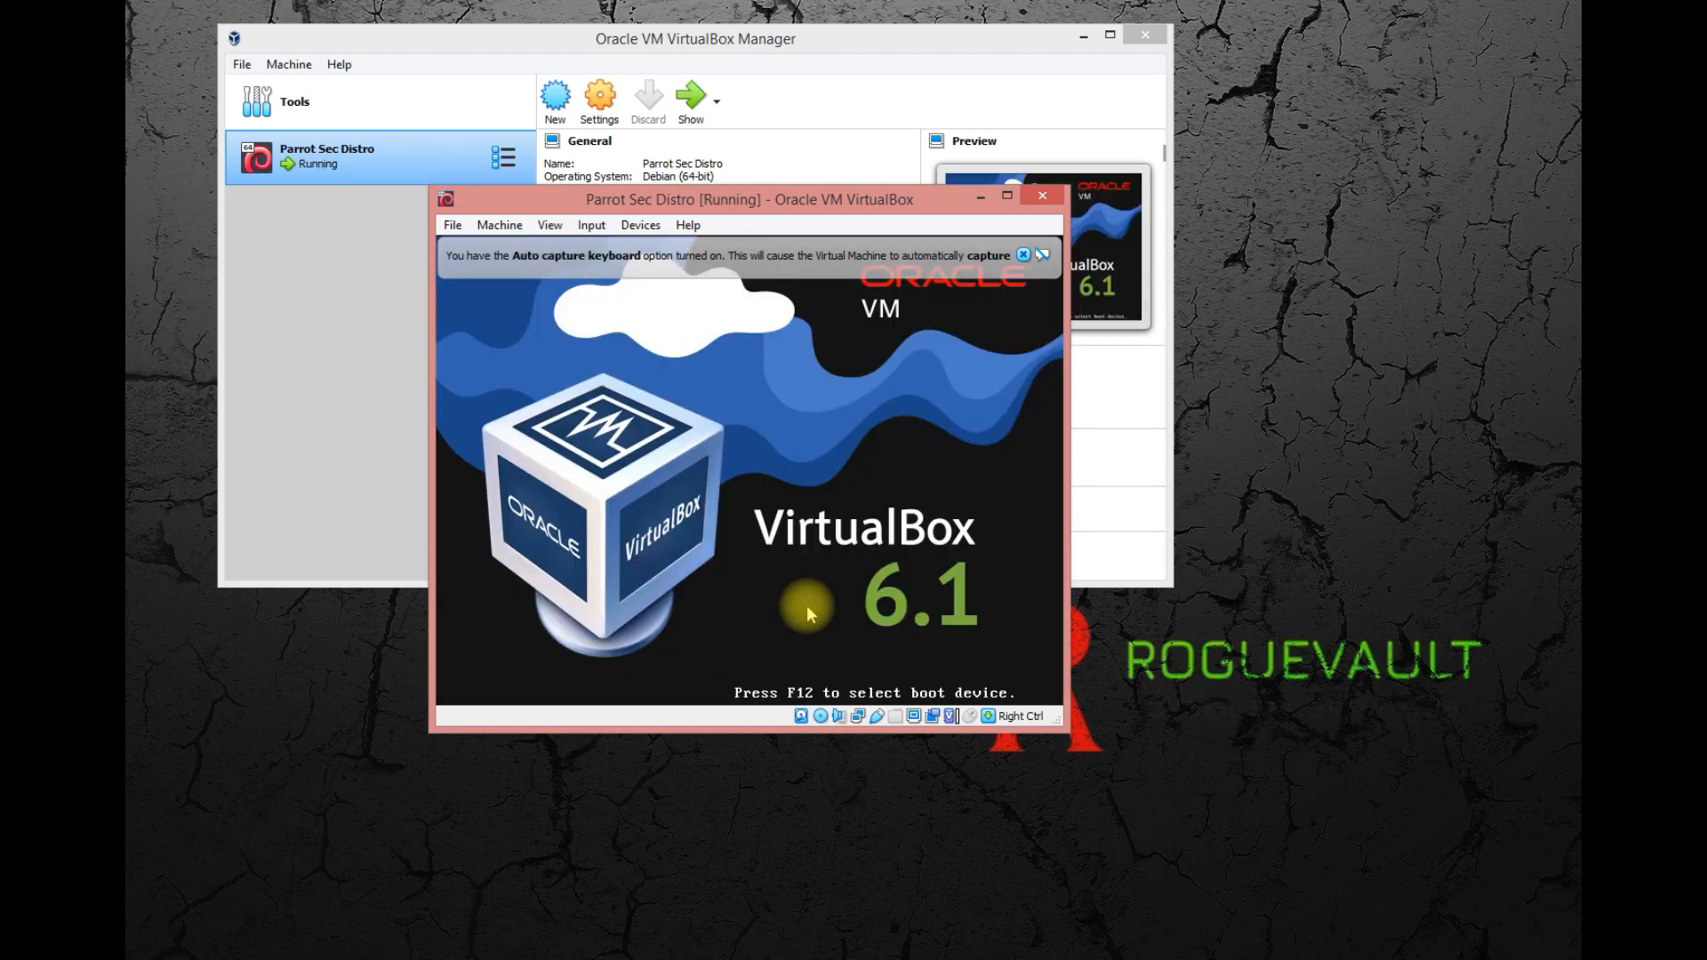
# Dismiss the auto capture keyboard notice and enlarge the virtual machine window slightly.
pyautogui.click(1029, 257)
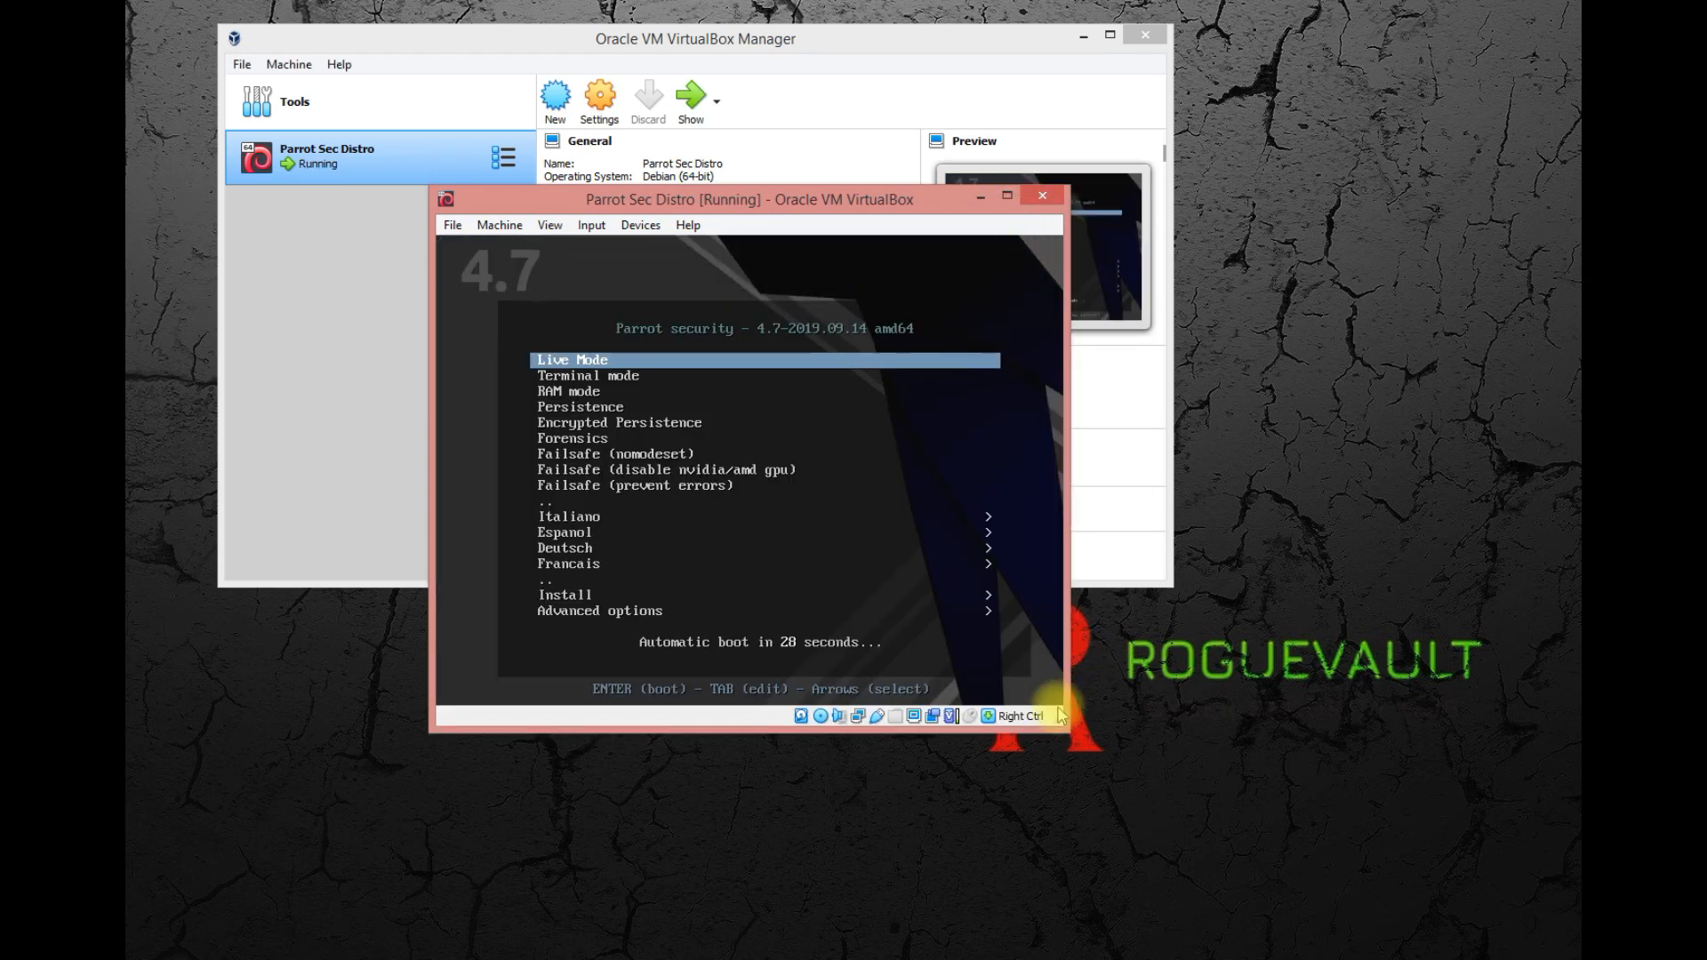
pyautogui.moveTo(1060, 725); pyautogui.dragTo(1112, 802)
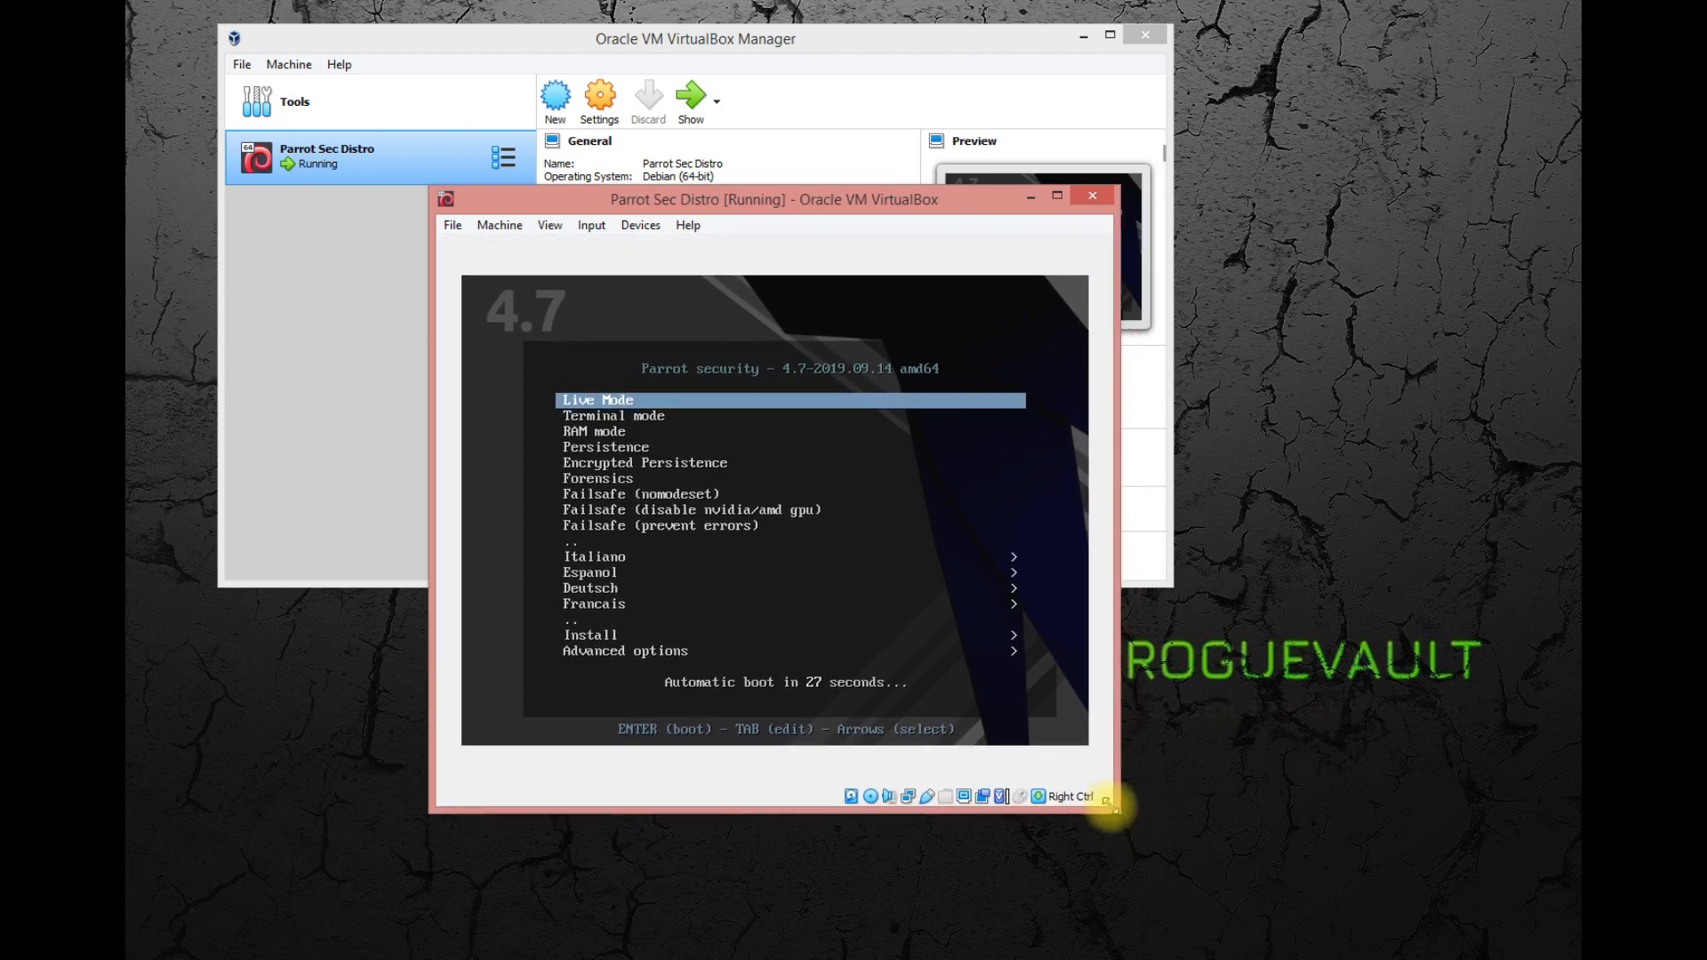
# Give the virtual machine input focus and enter the Install submenu of the Parrot security boot menu.
pyautogui.click(796, 457)
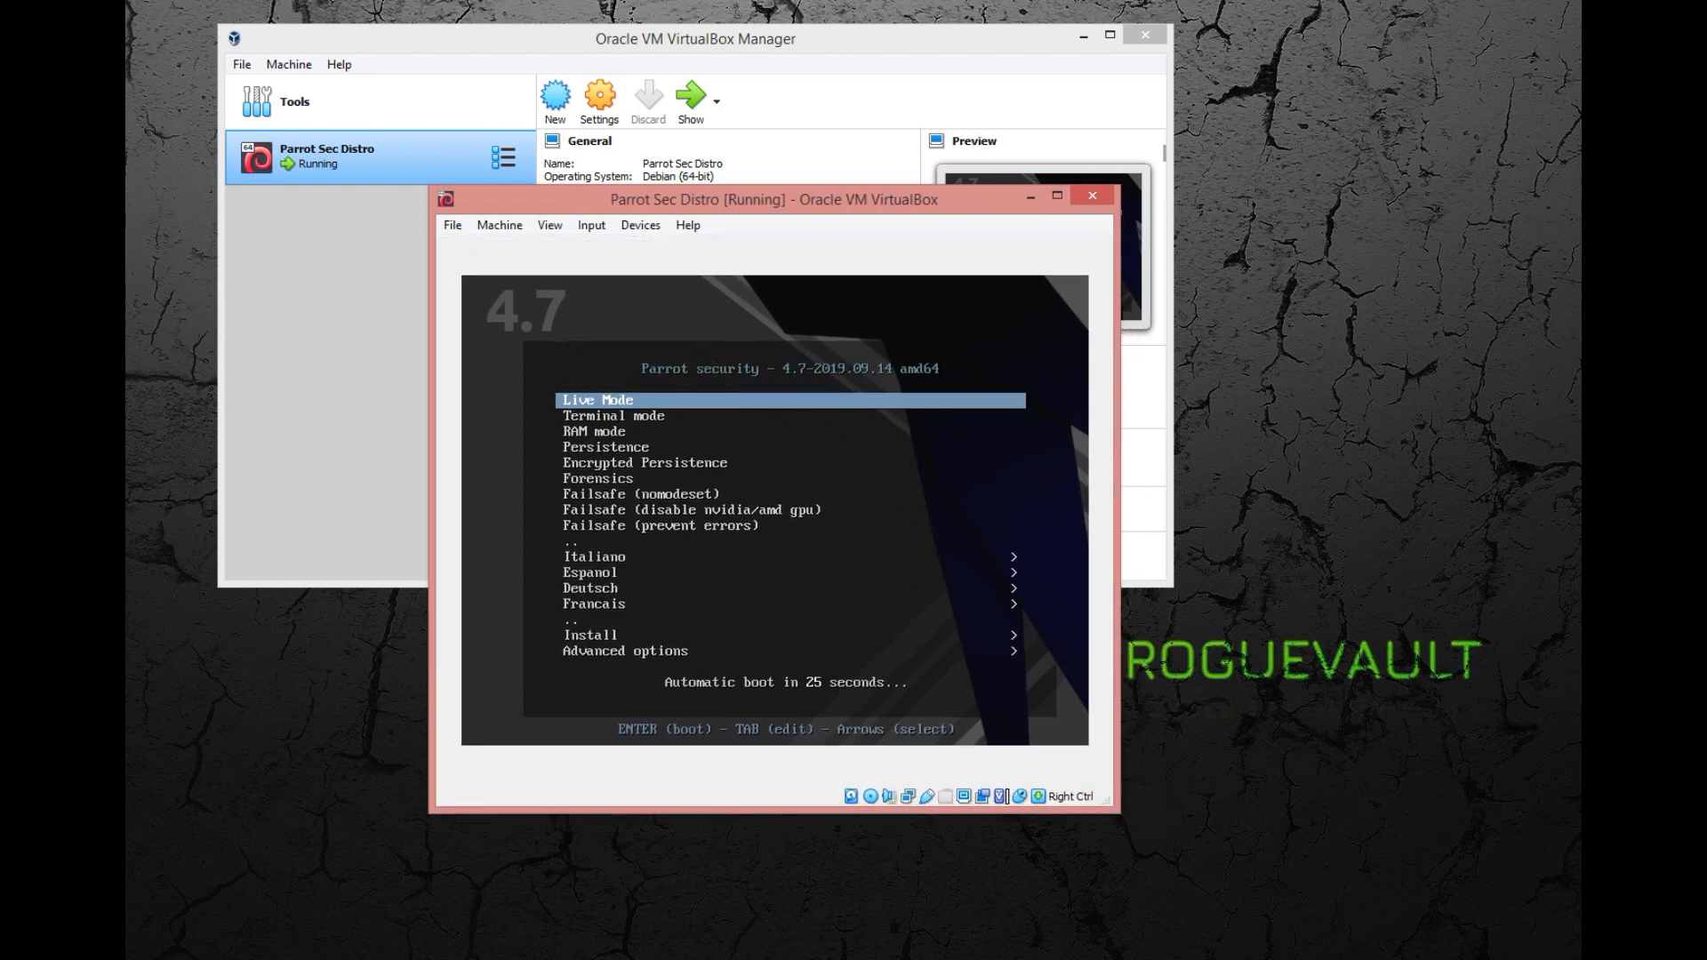
pyautogui.press('Down')
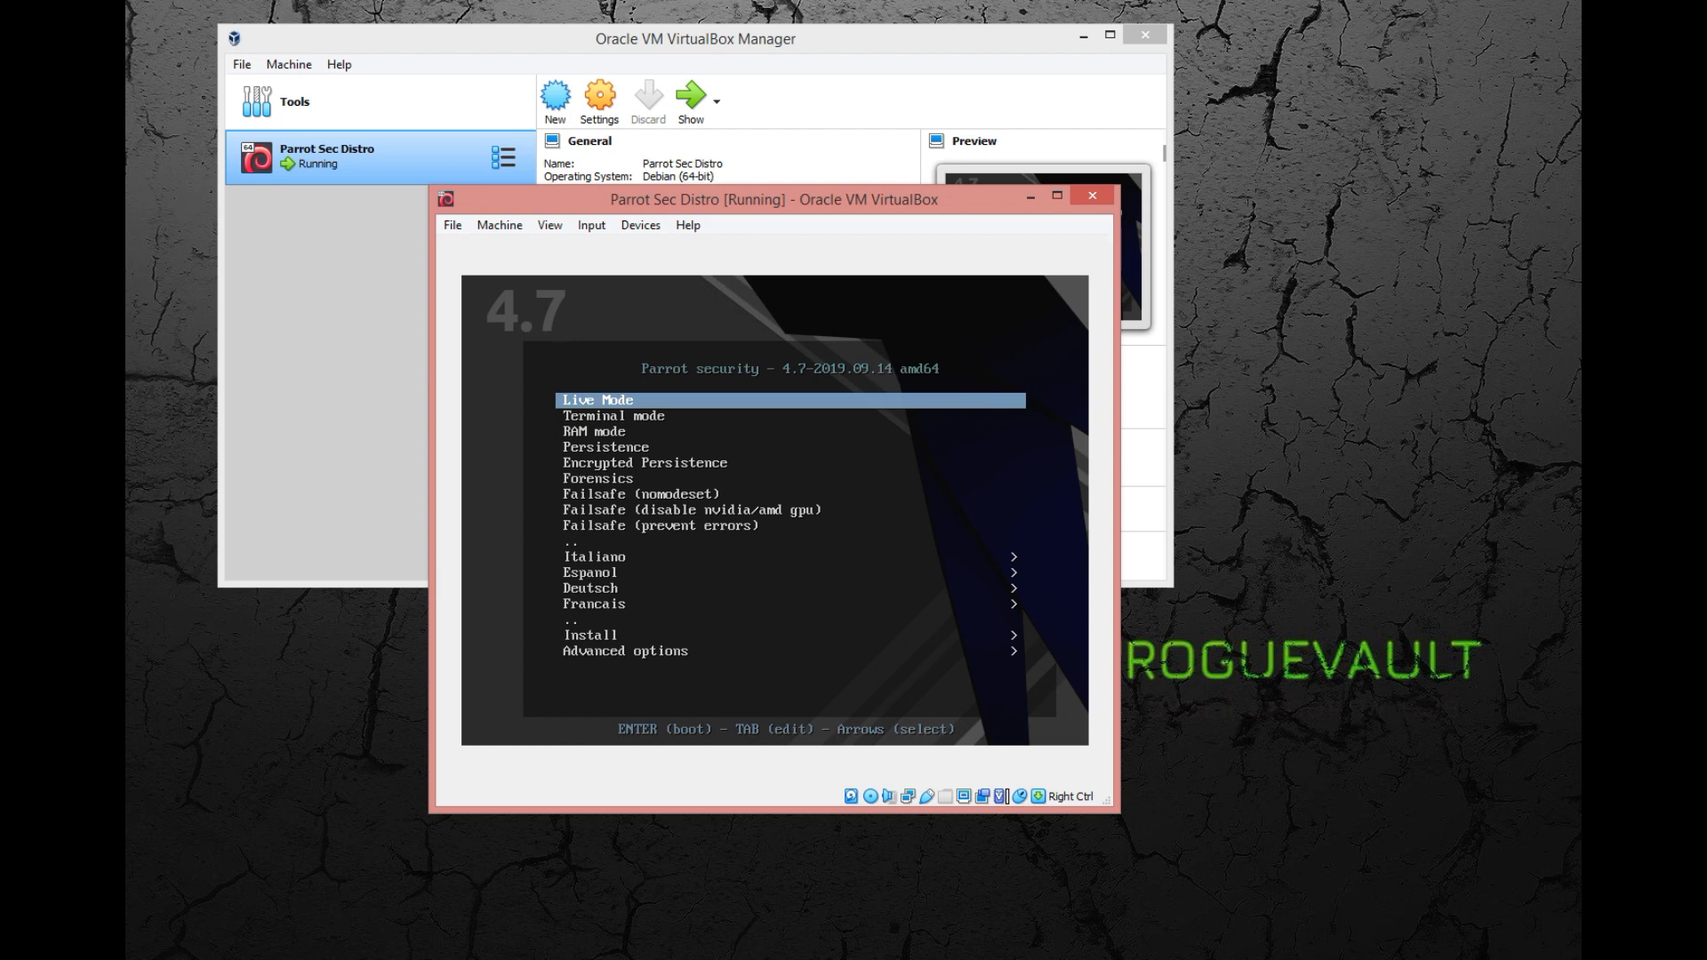
pyautogui.press('Down')
pyautogui.press('Down')
pyautogui.press('Down')
pyautogui.press('Down')
pyautogui.press('Down')
pyautogui.press('Down')
pyautogui.press('Down')
pyautogui.press('Down')
pyautogui.press('Down')
pyautogui.press('Down')
pyautogui.press('Down')
pyautogui.press('Down')
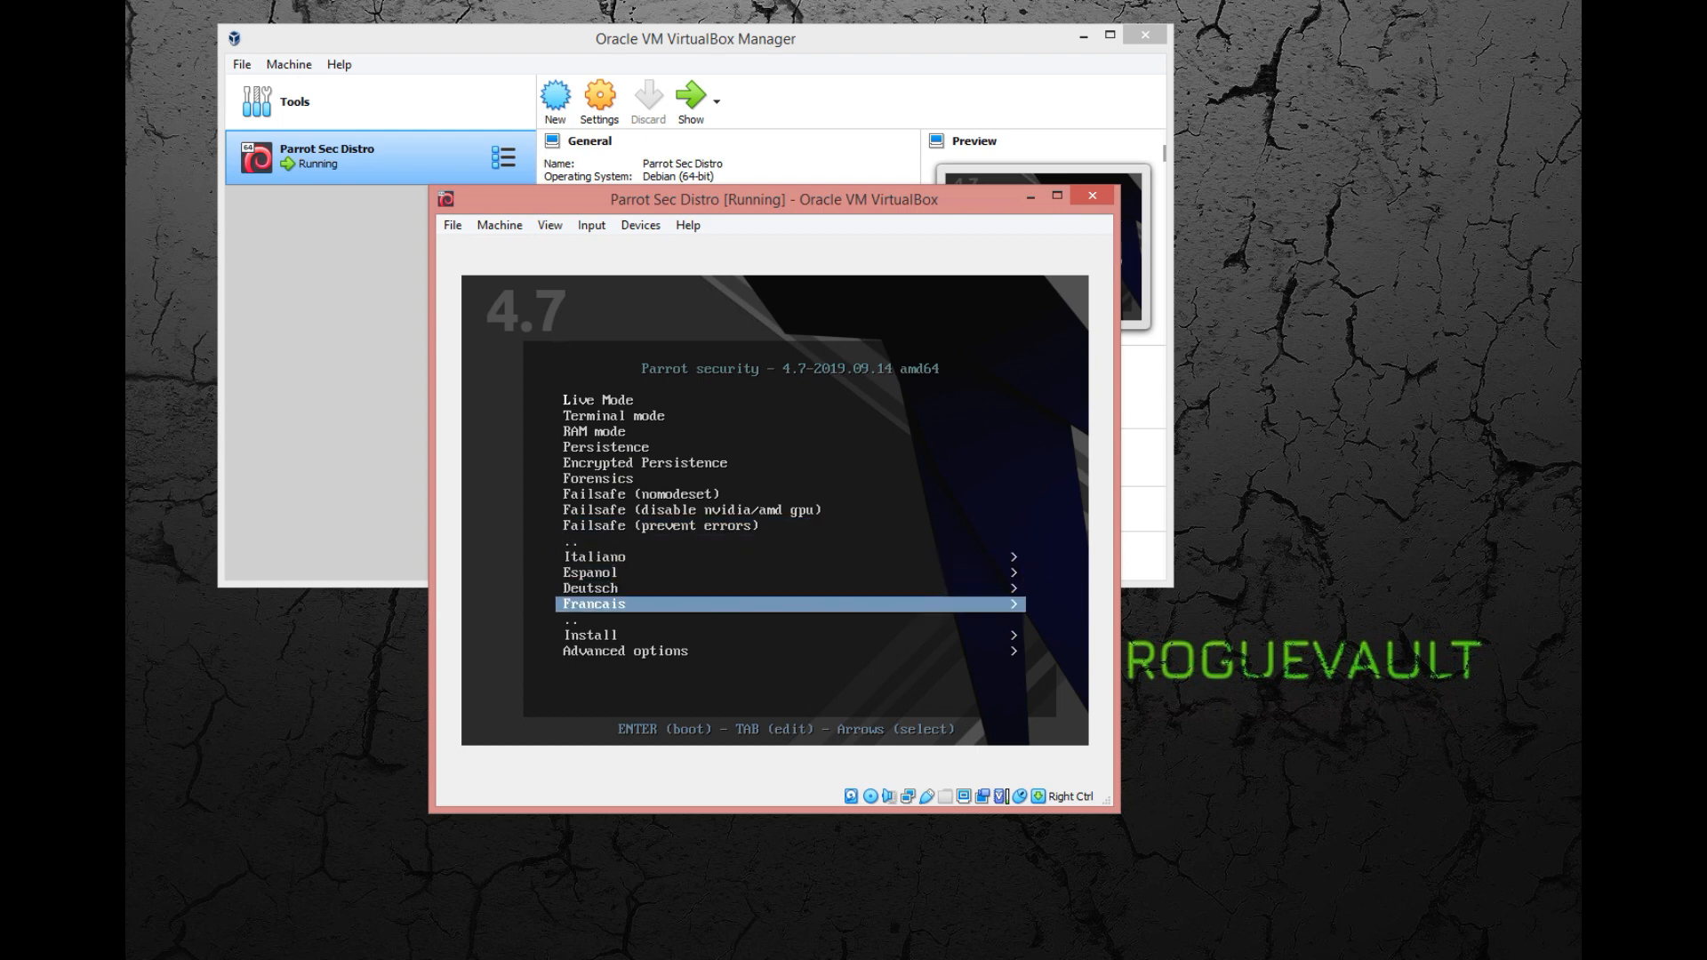
pyautogui.press('Down')
pyautogui.press('Down')
pyautogui.press('Up')
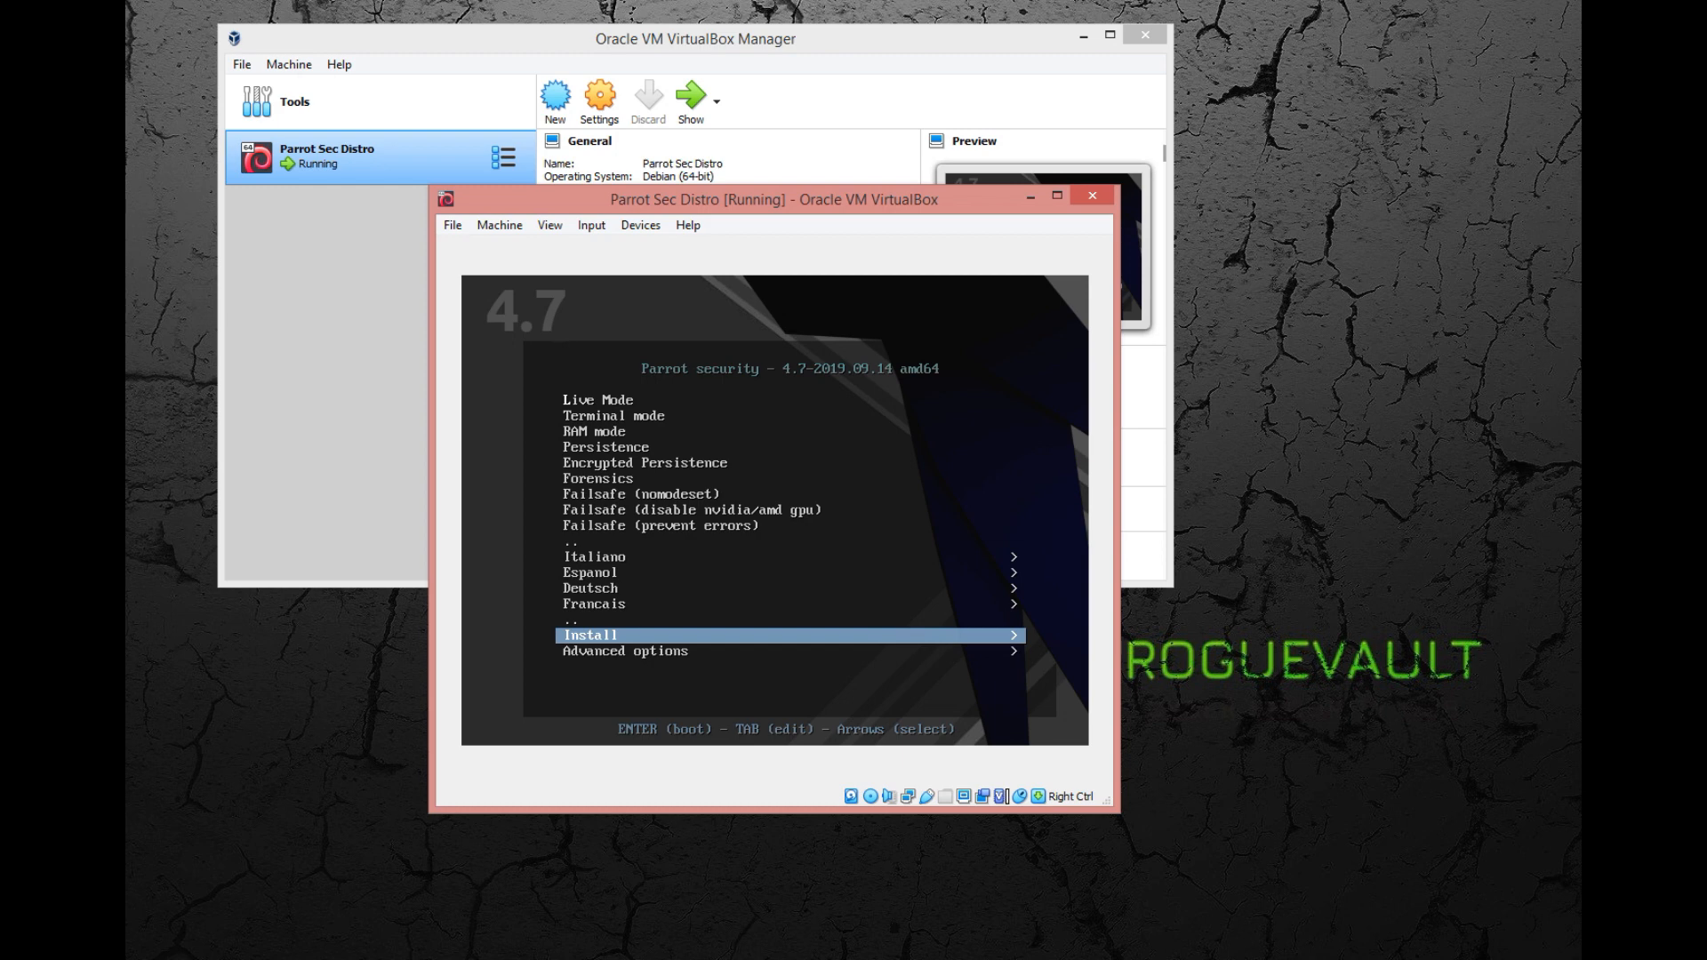
pyautogui.press('Return')
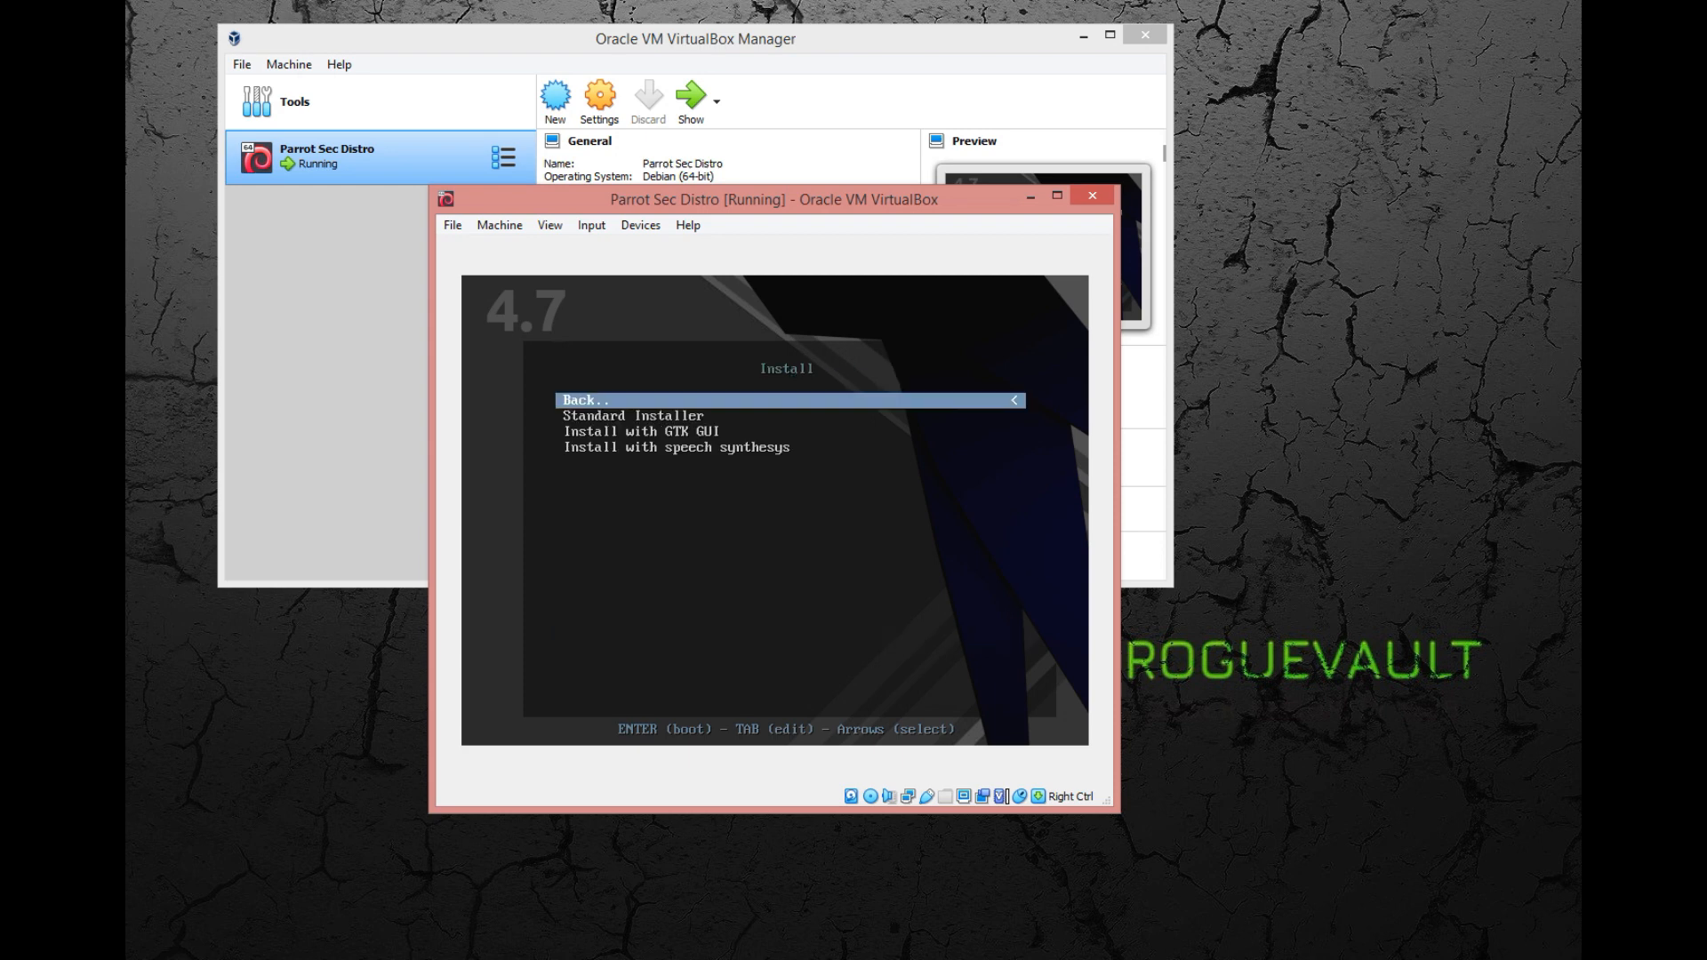
# Launch the Standard Installer from the Install boot options.
pyautogui.press('Down')
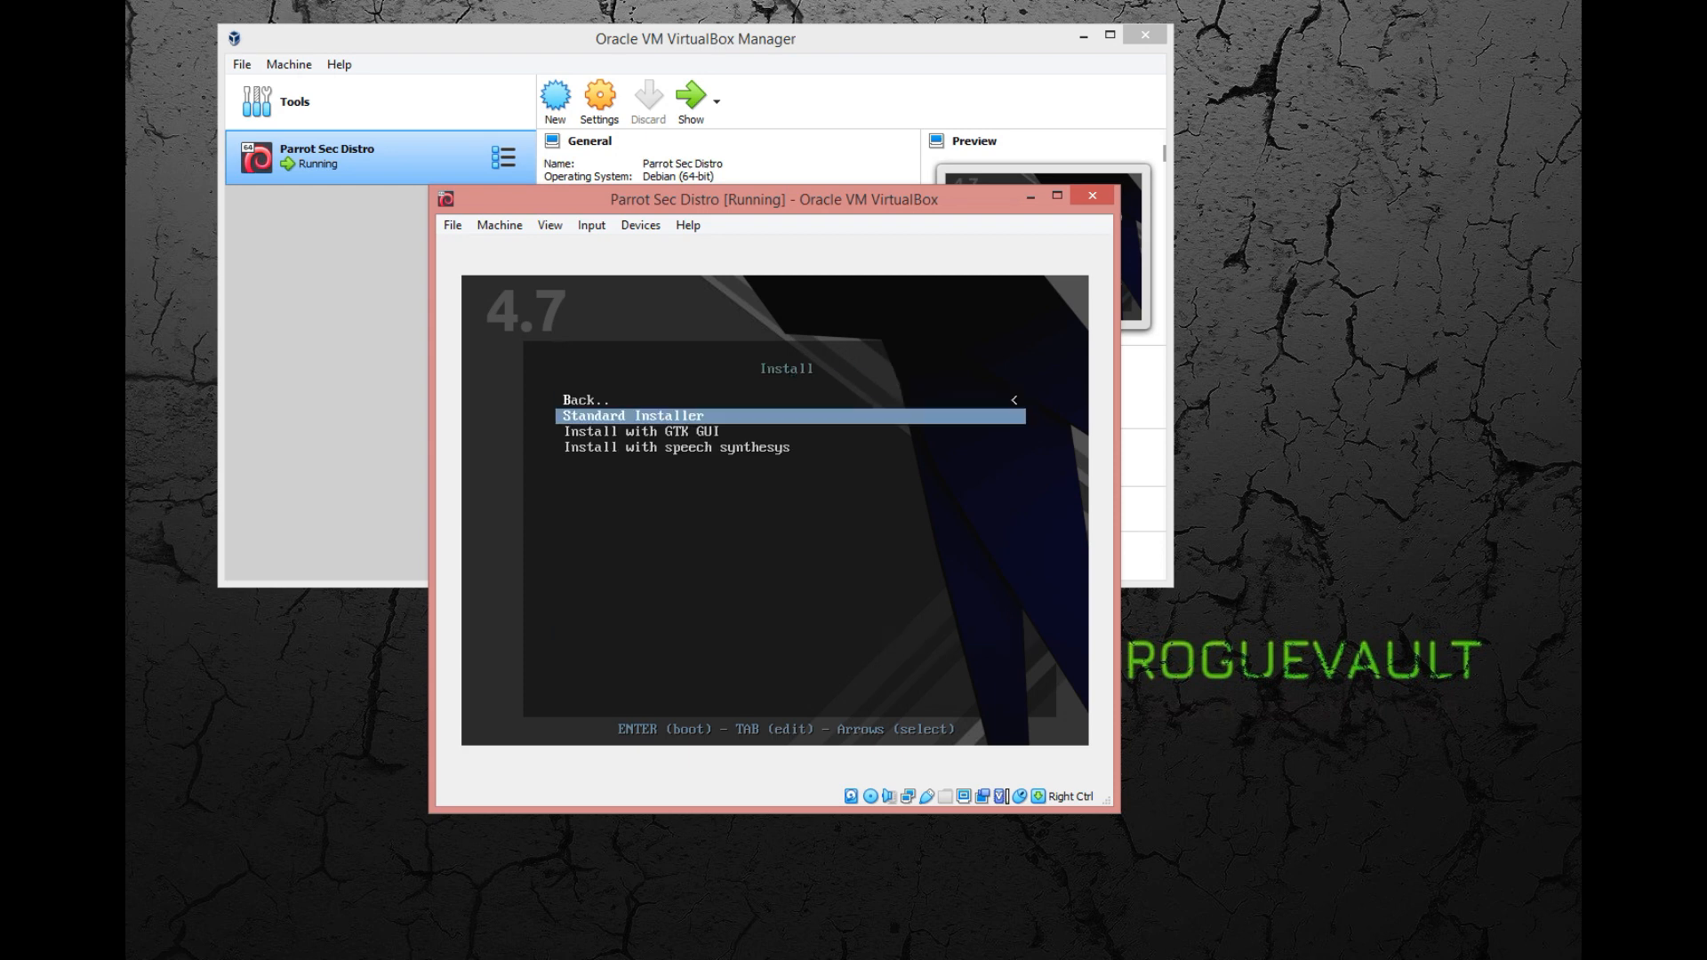
pyautogui.press('Down')
pyautogui.press('Up')
pyautogui.press('Down')
pyautogui.press('Down')
pyautogui.press('Up')
pyautogui.press('Up')
pyautogui.press('Return')
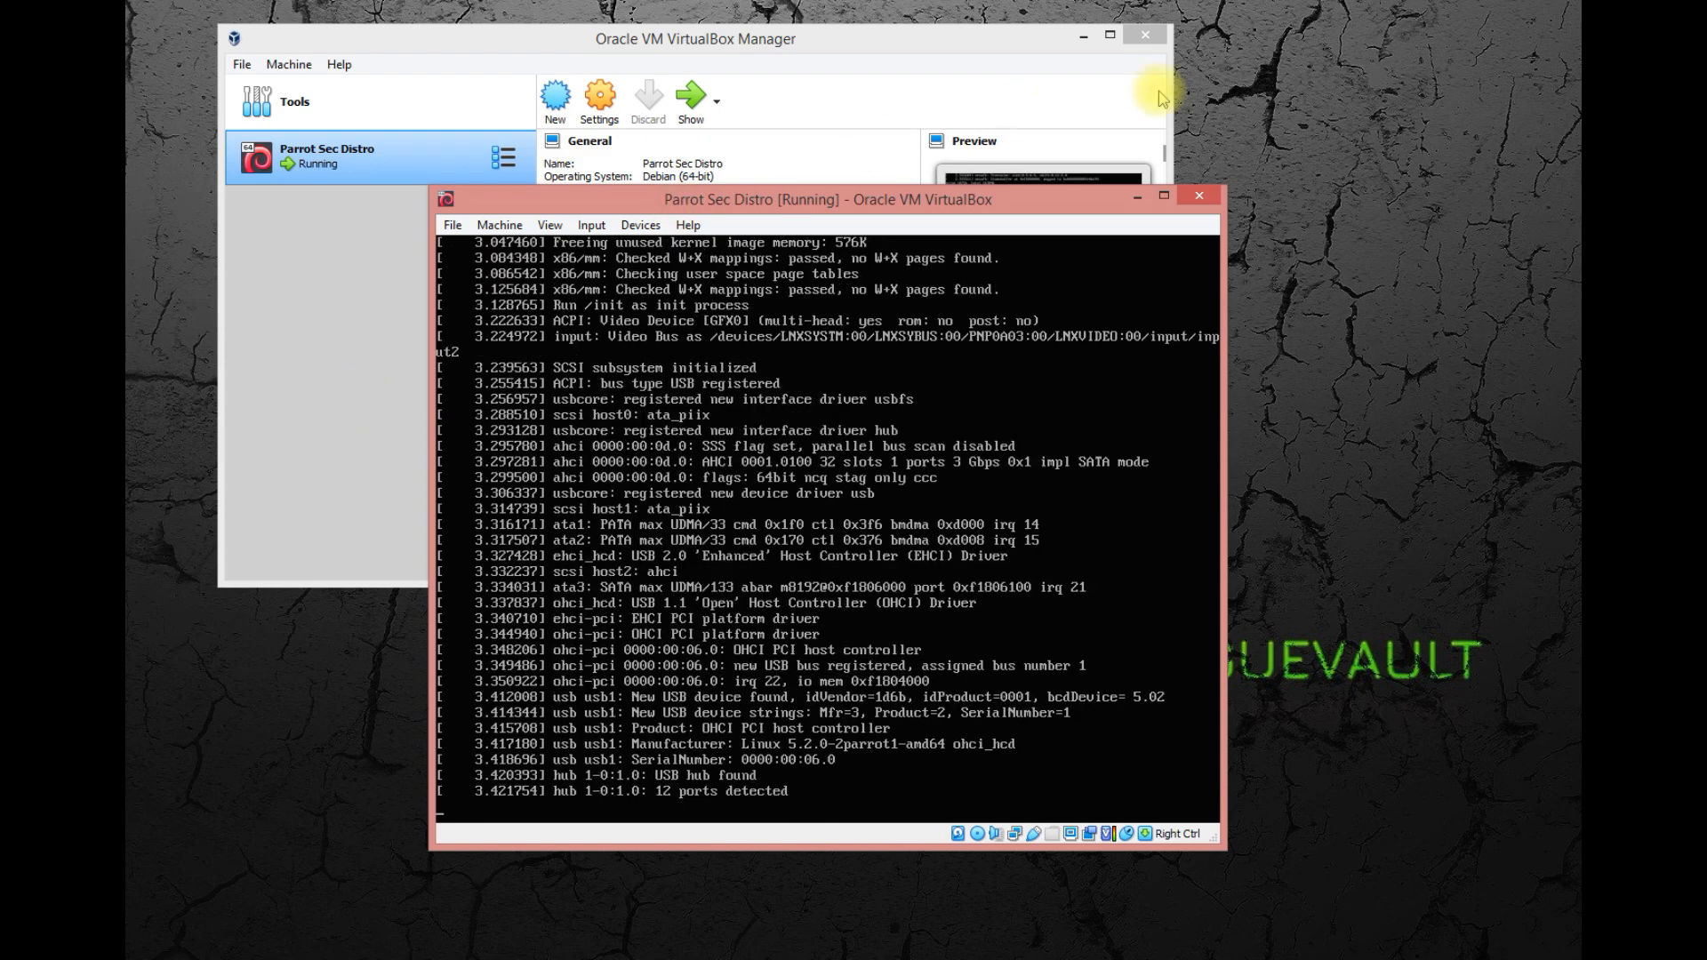
# Minimize the VirtualBox Manager and move the virtual machine window toward the desktop's centre, dismissing its mouse pointer integration notice.
pyautogui.click(1067, 31)
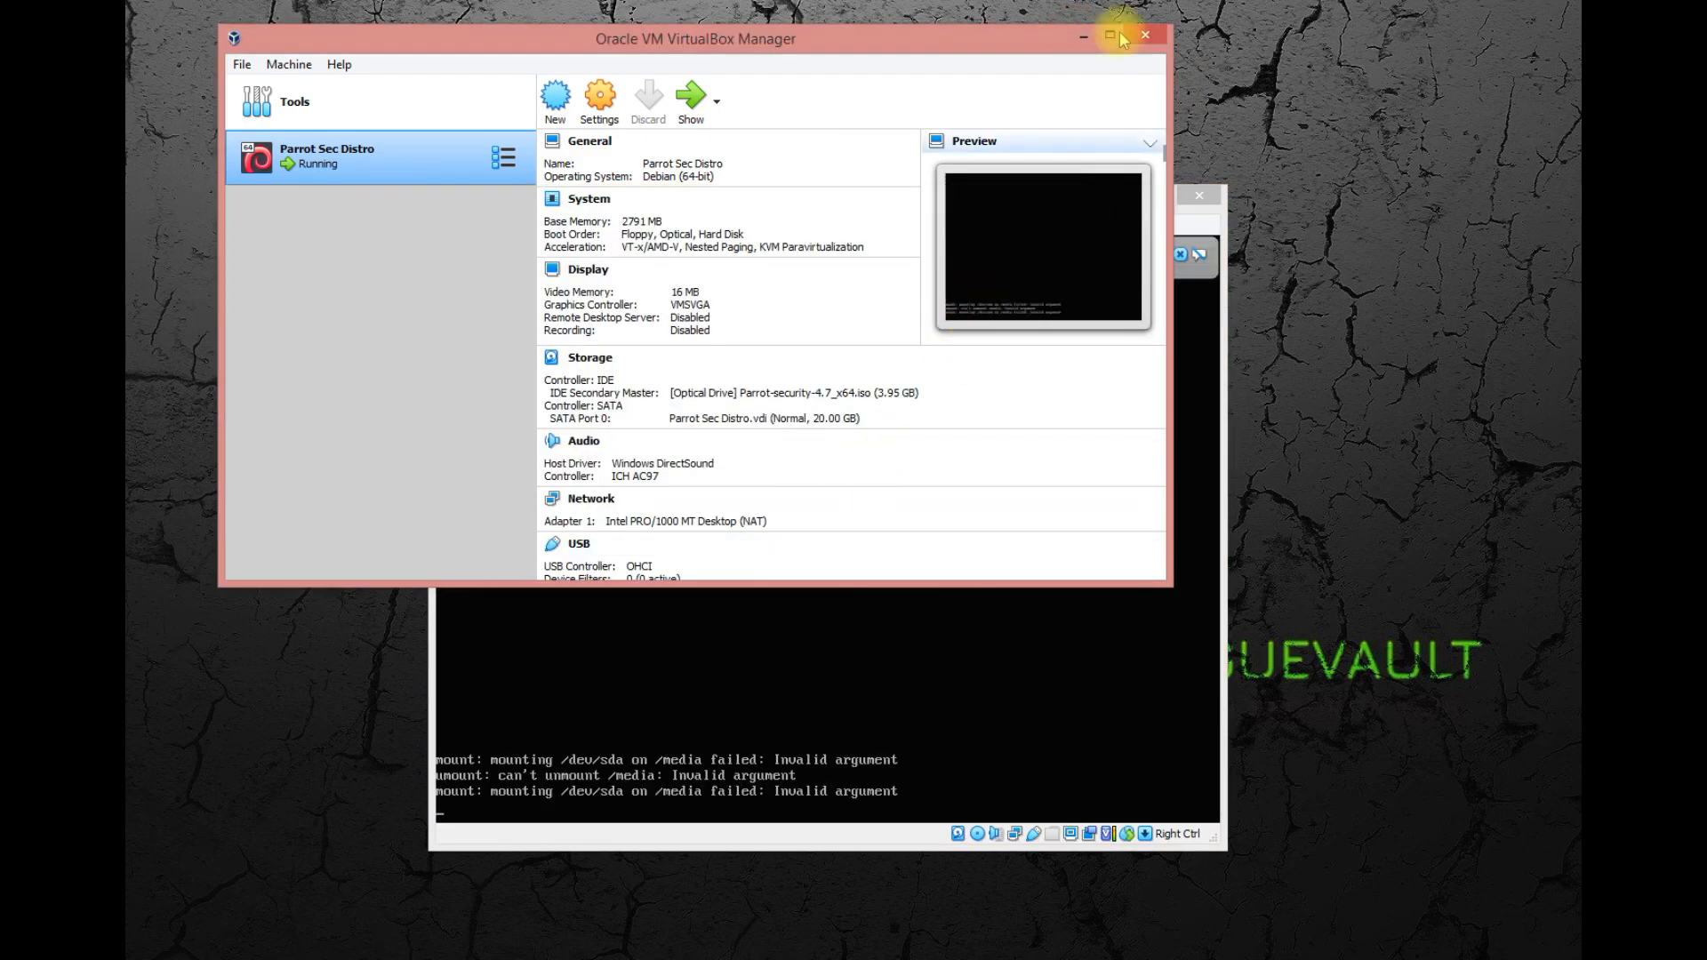
pyautogui.click(1084, 38)
pyautogui.moveTo(973, 200); pyautogui.dragTo(862, 165)
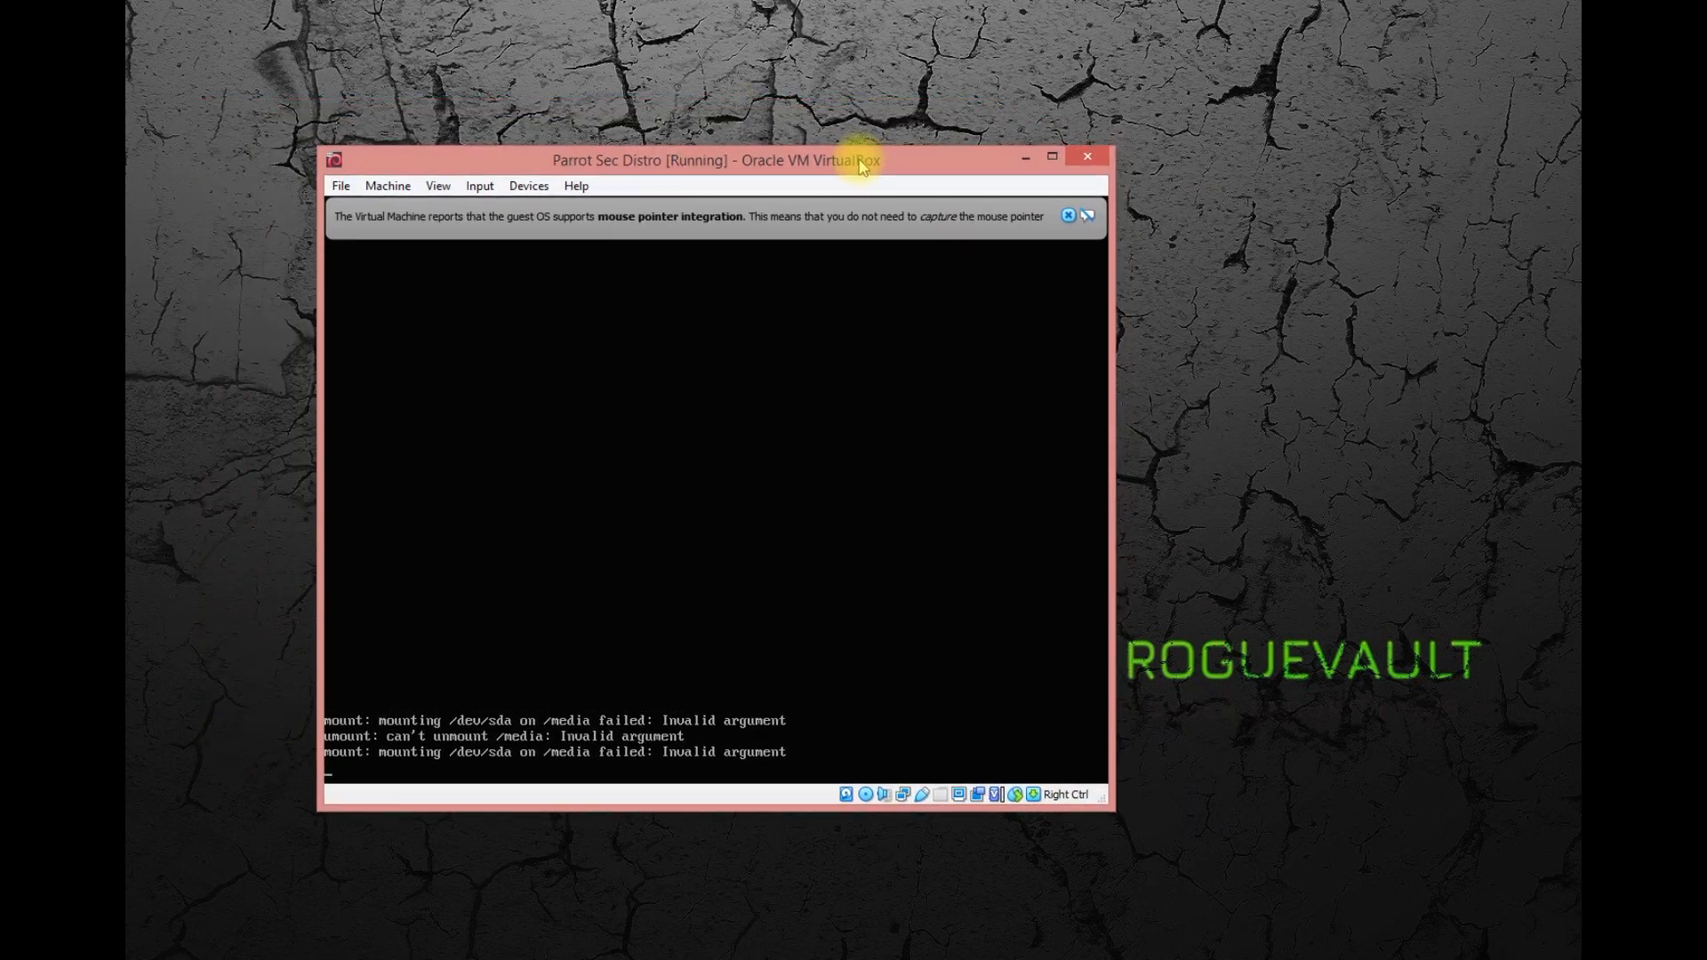
pyautogui.click(1086, 216)
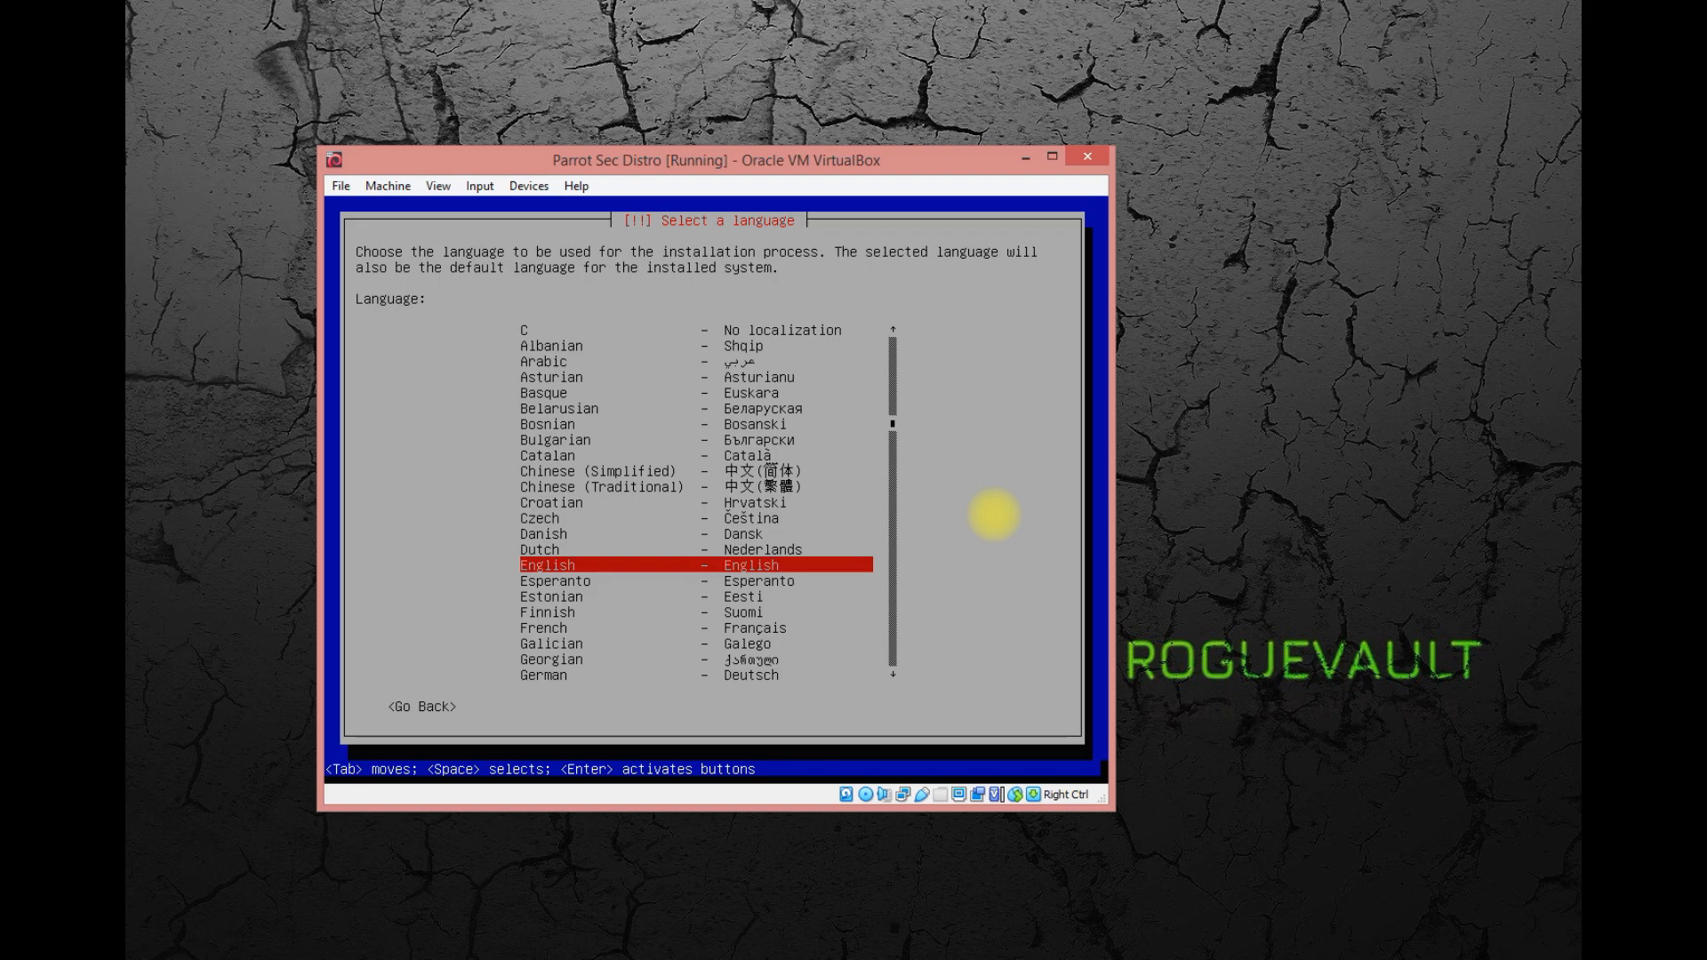
# Set the installation language to English, the location to United States and the keymap to American English.
pyautogui.press('Return')
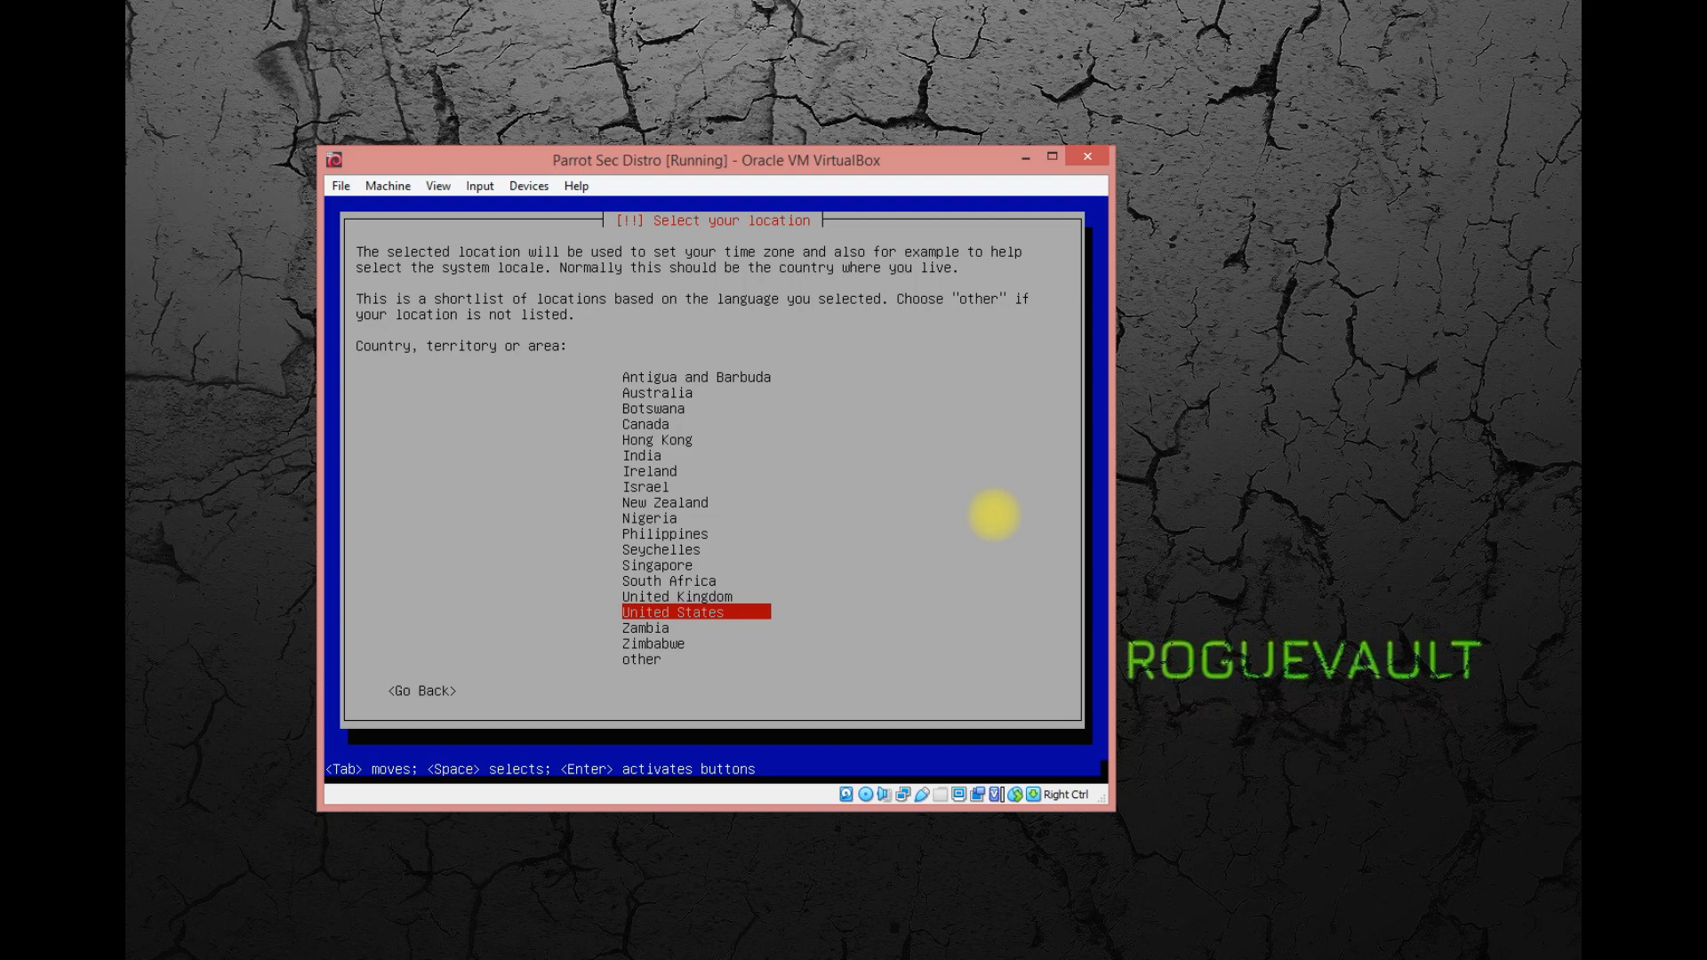
pyautogui.press('Up')
pyautogui.press('Down')
pyautogui.press('Return')
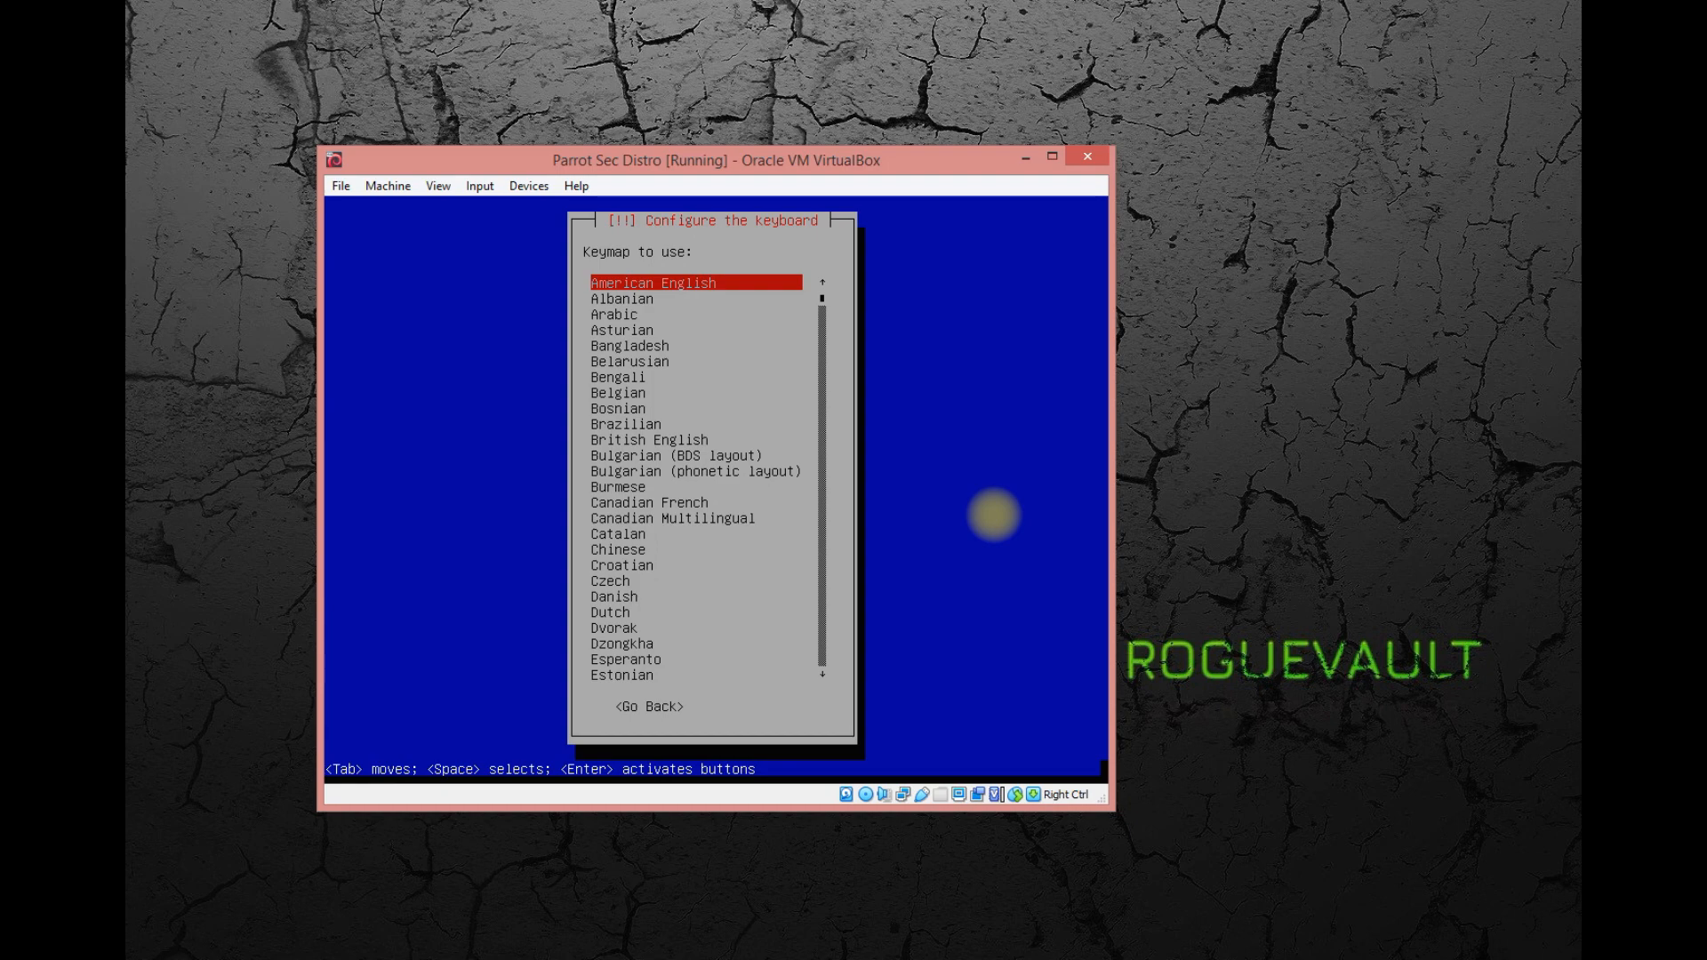
pyautogui.press('Return')
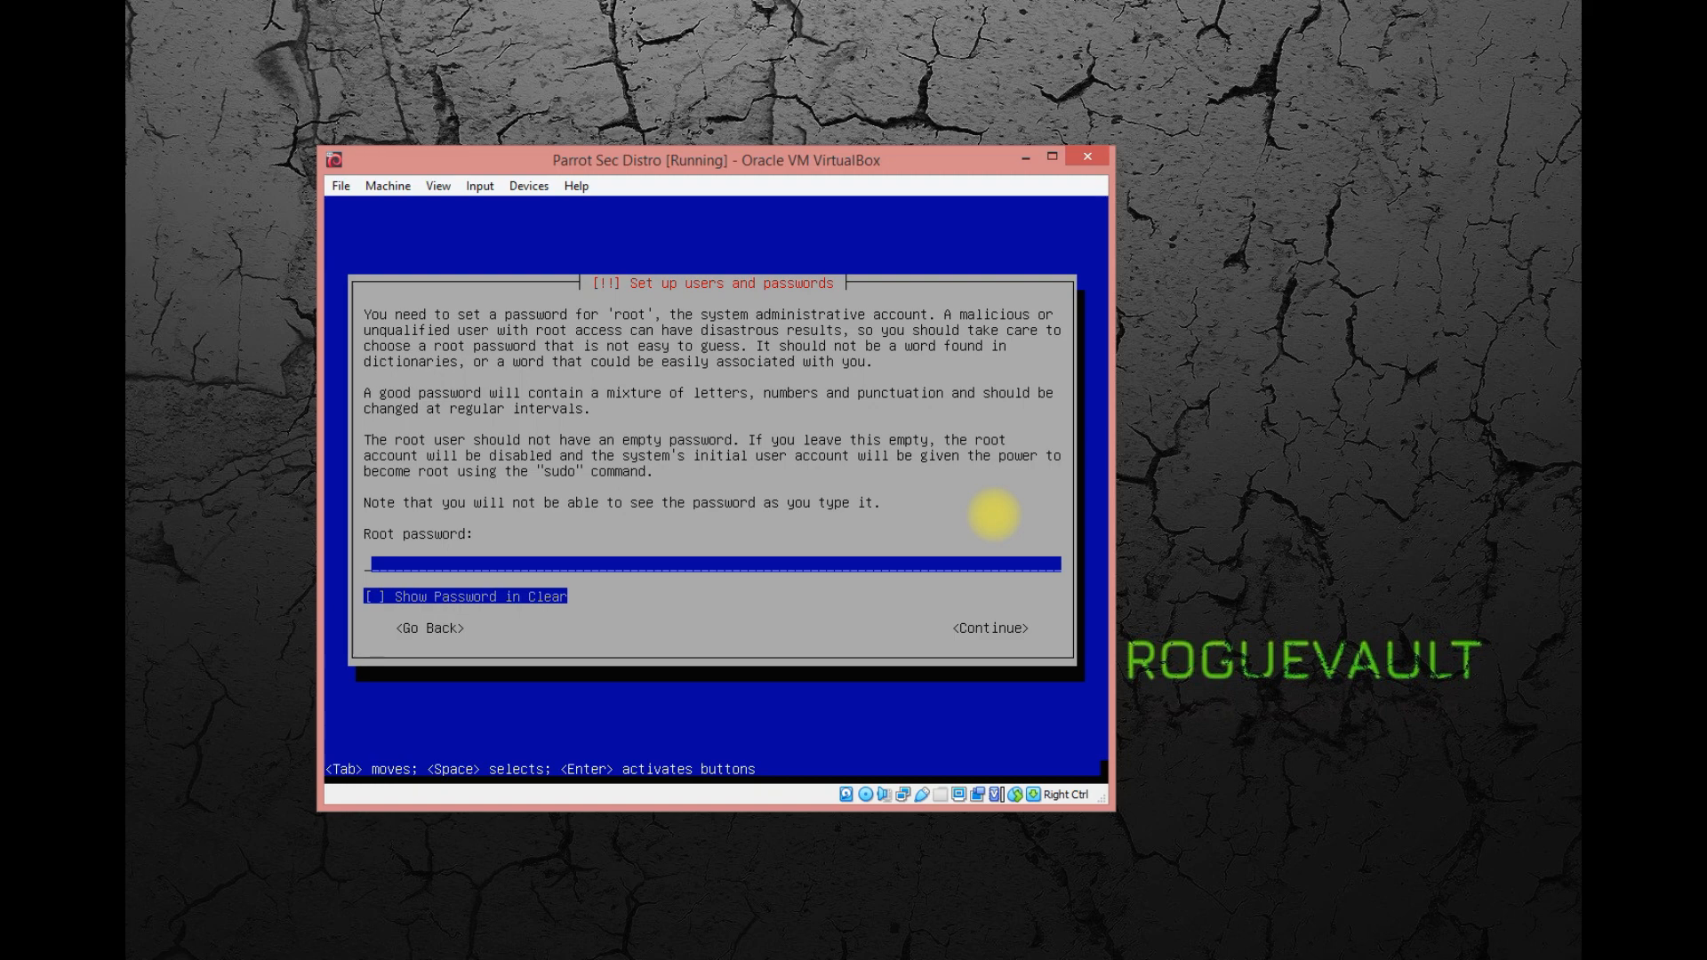
# Enter the root password and re-enter it for verification.
pyautogui.write('toor')
pyautogui.press('Return')
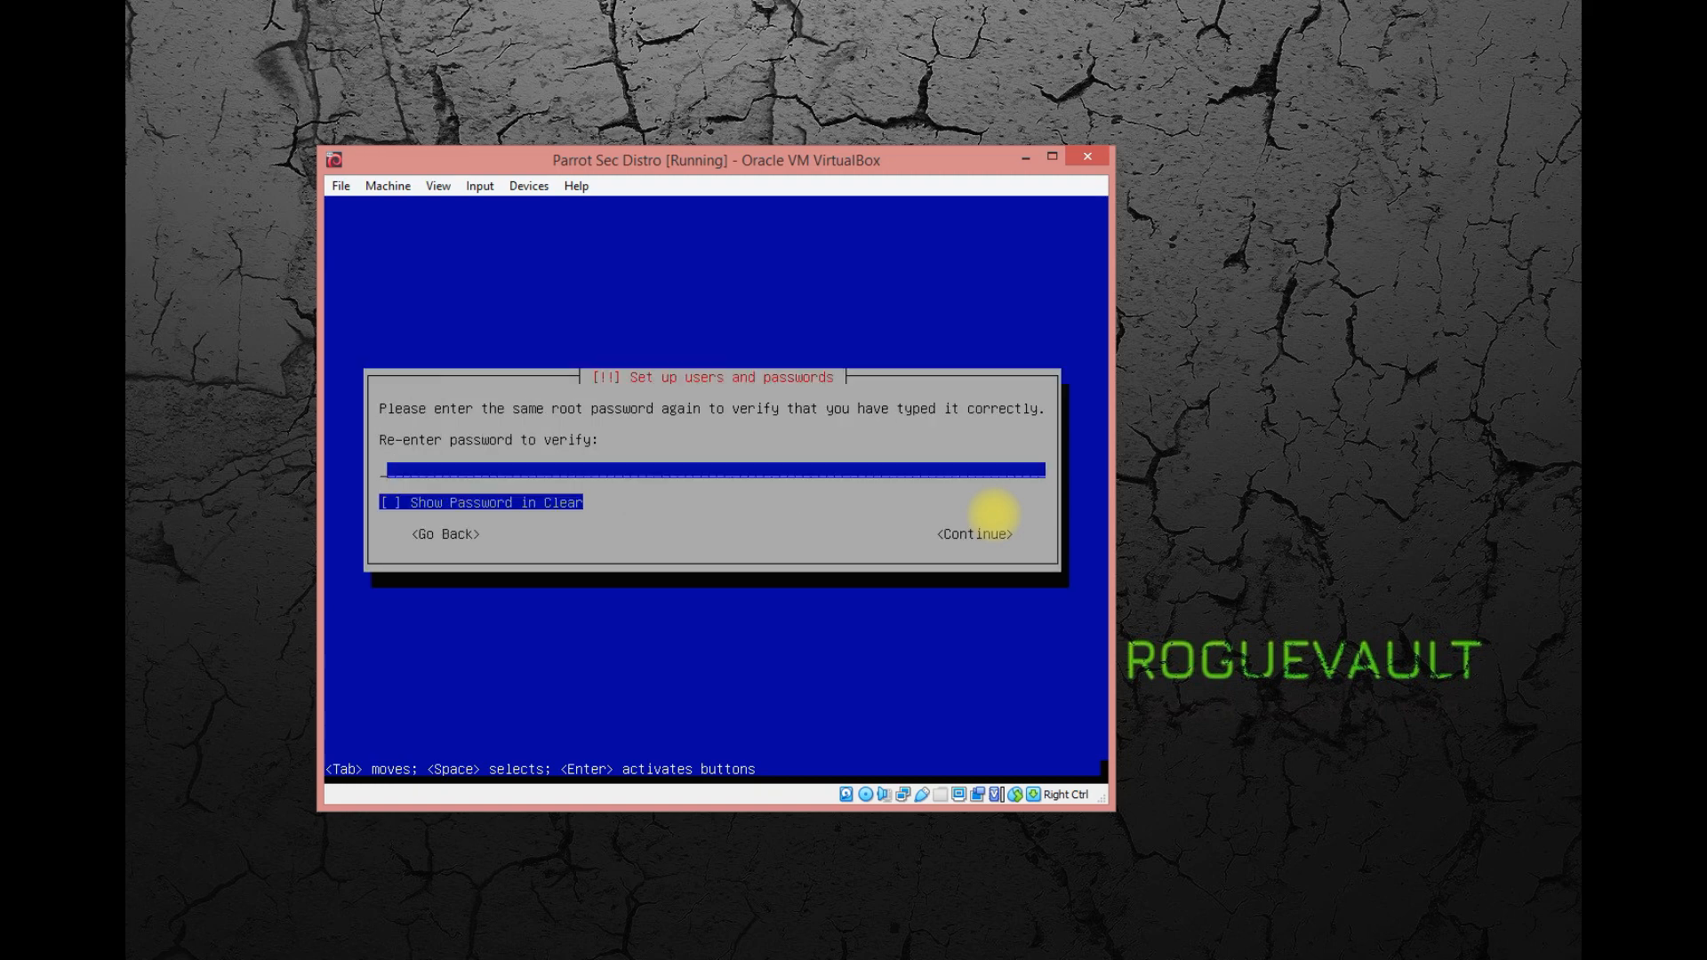
pyautogui.write('toor')
pyautogui.press('Return')
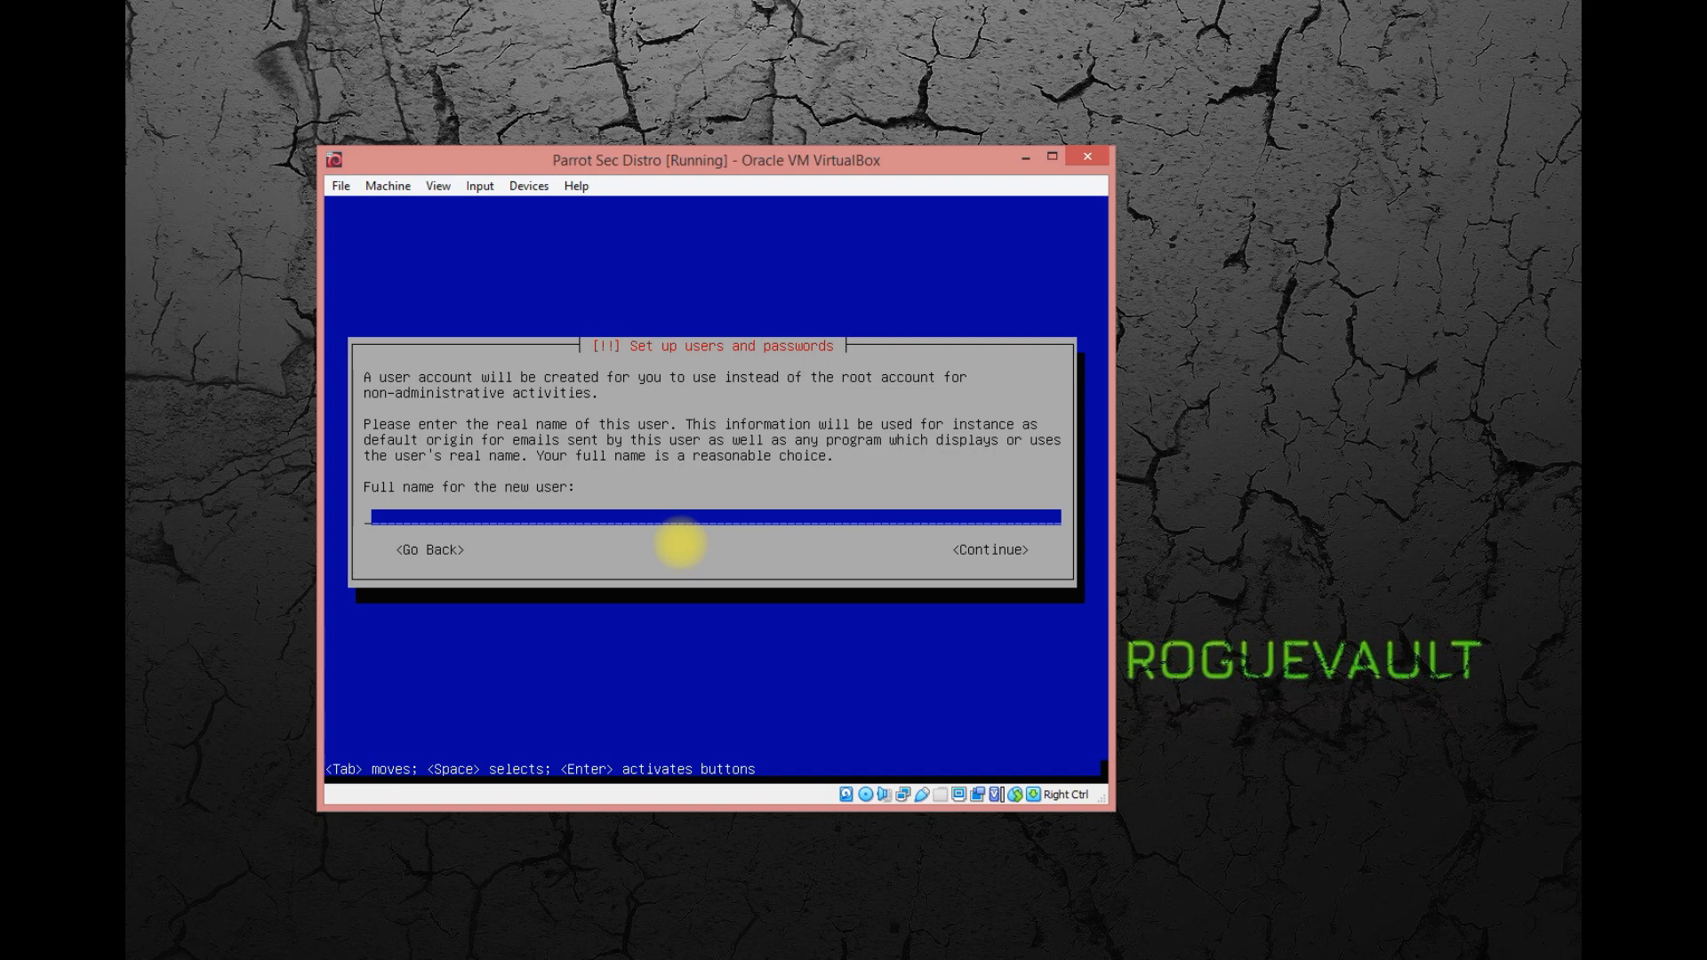
# Set the new user's full name to roguvault and accept the suggested account username.
pyautogui.write('roguvault')
pyautogui.press('Return')
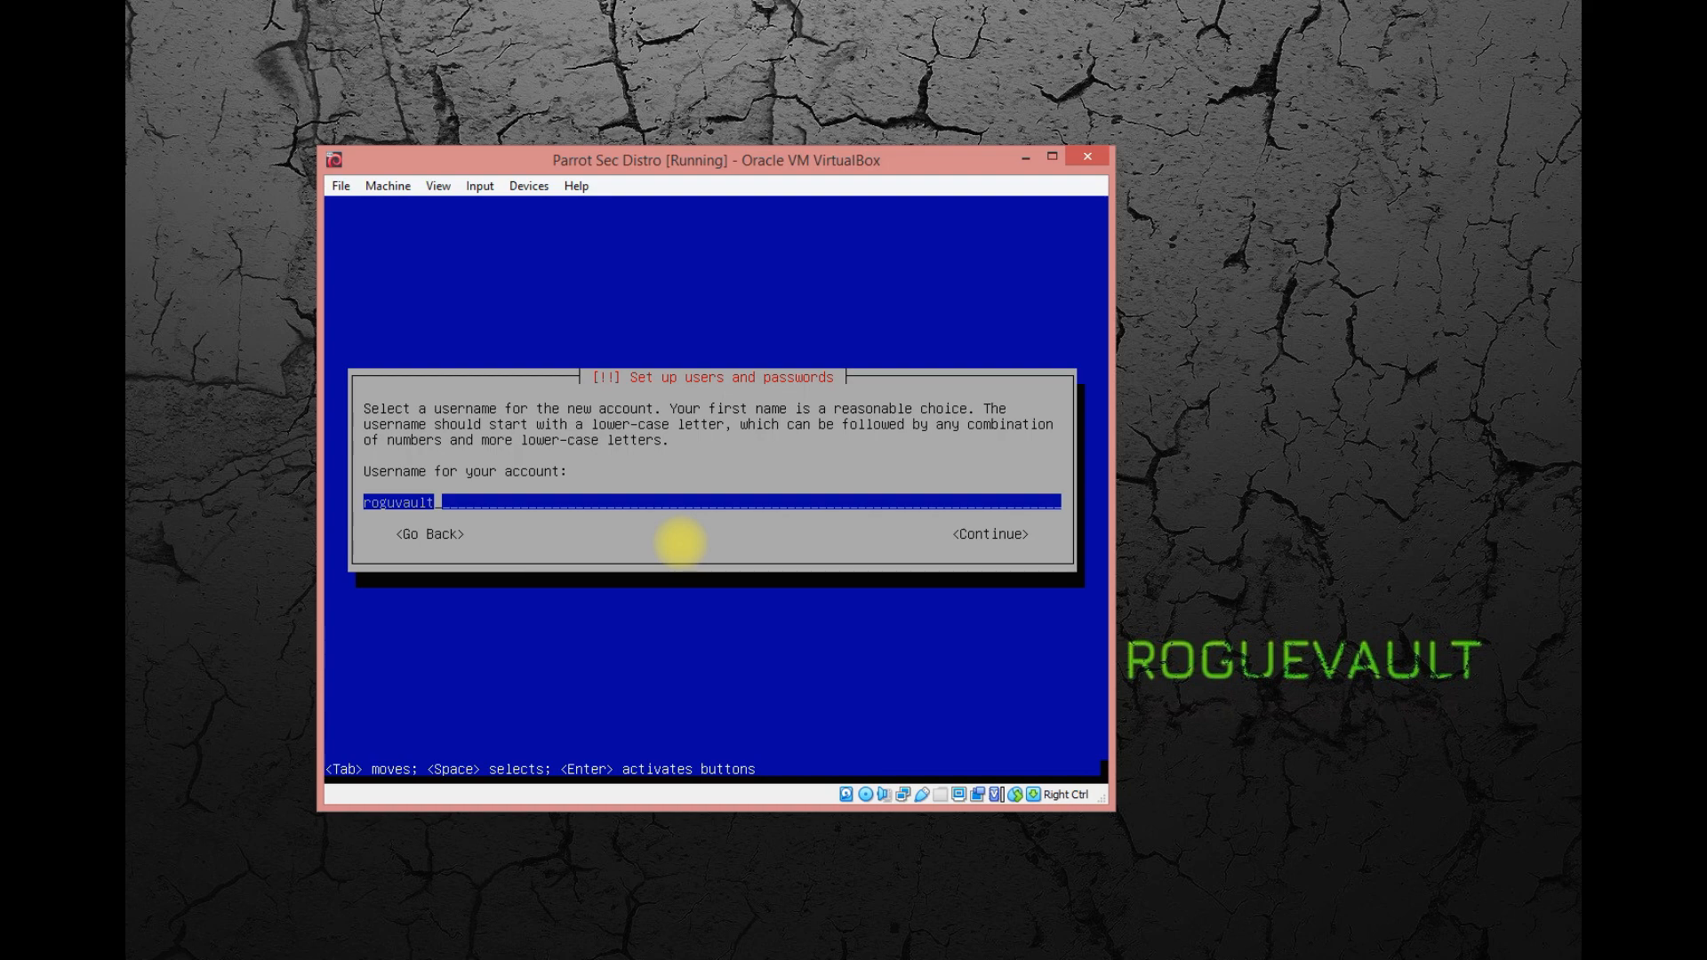
pyautogui.press('Return')
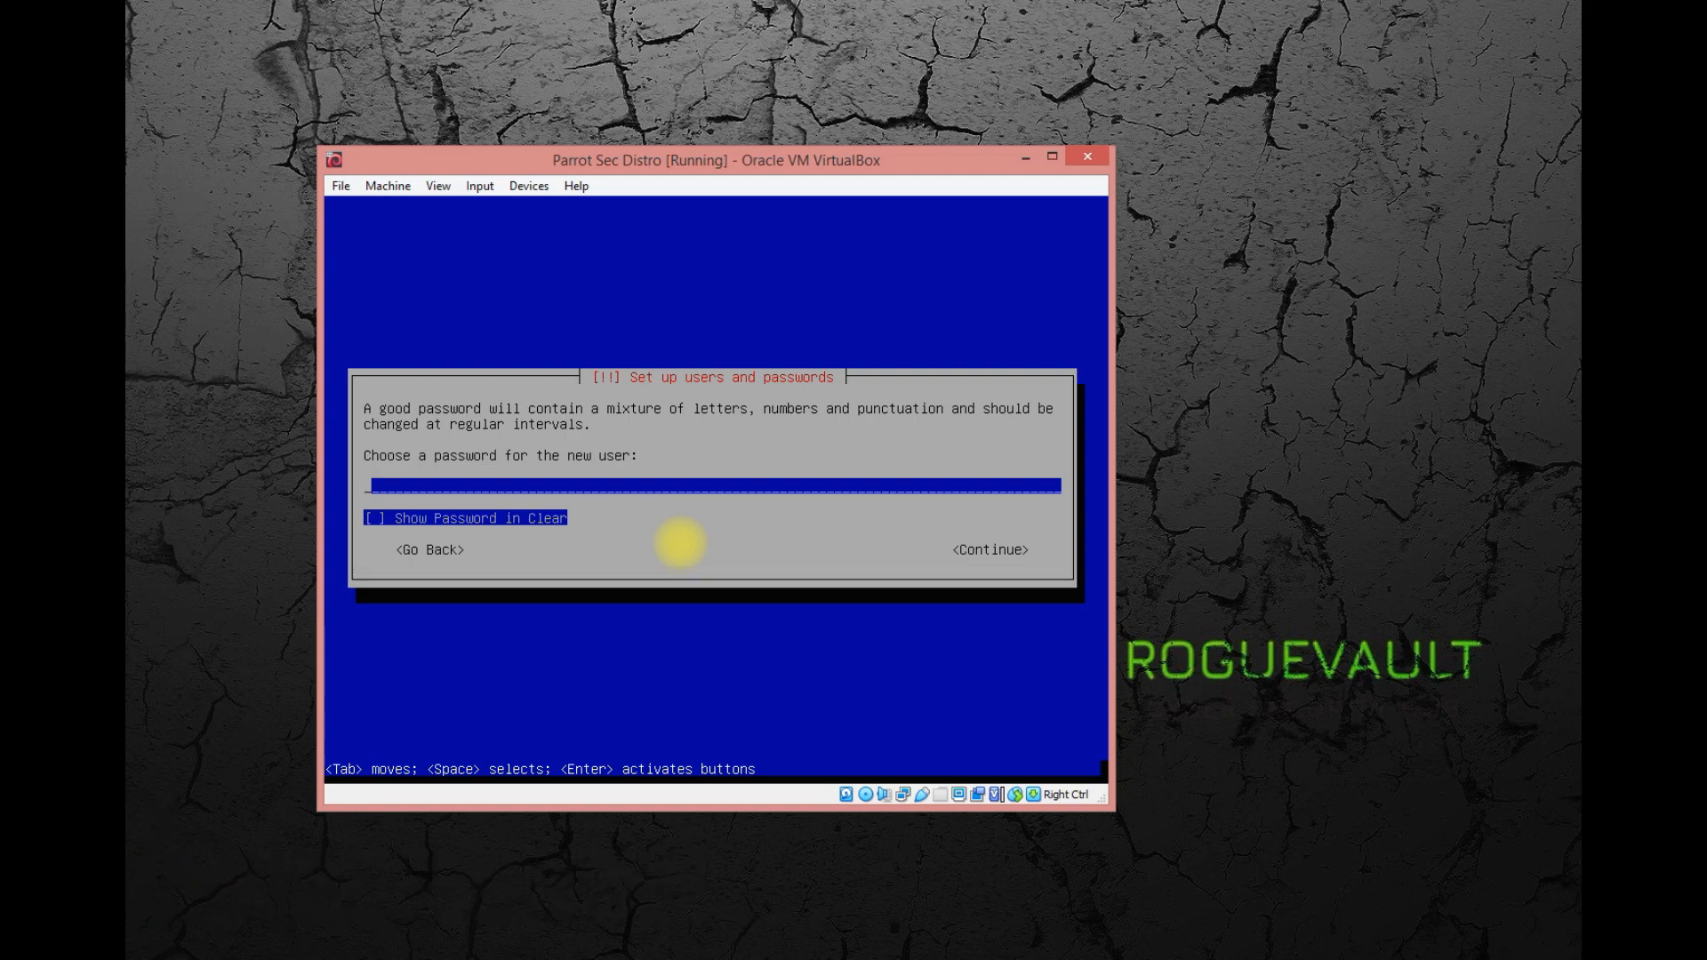
# Enter a password for the new user account and re-enter it for verification.
pyautogui.write('****')
pyautogui.press('Return')
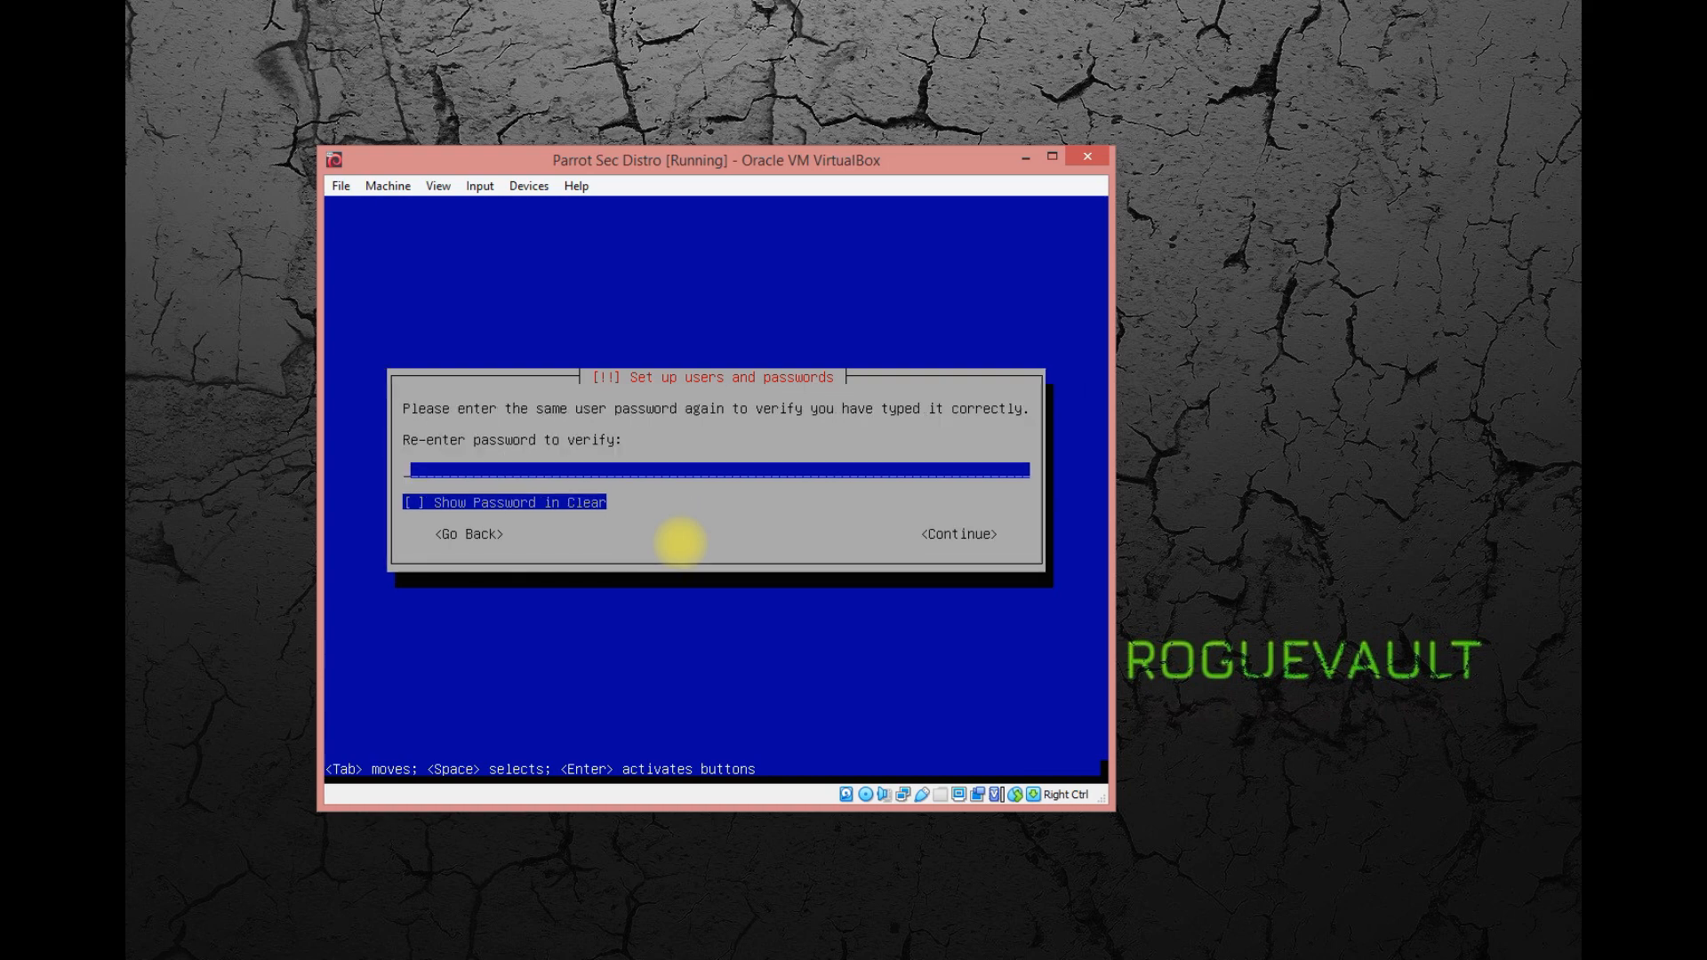
pyautogui.write('****')
pyautogui.press('Return')
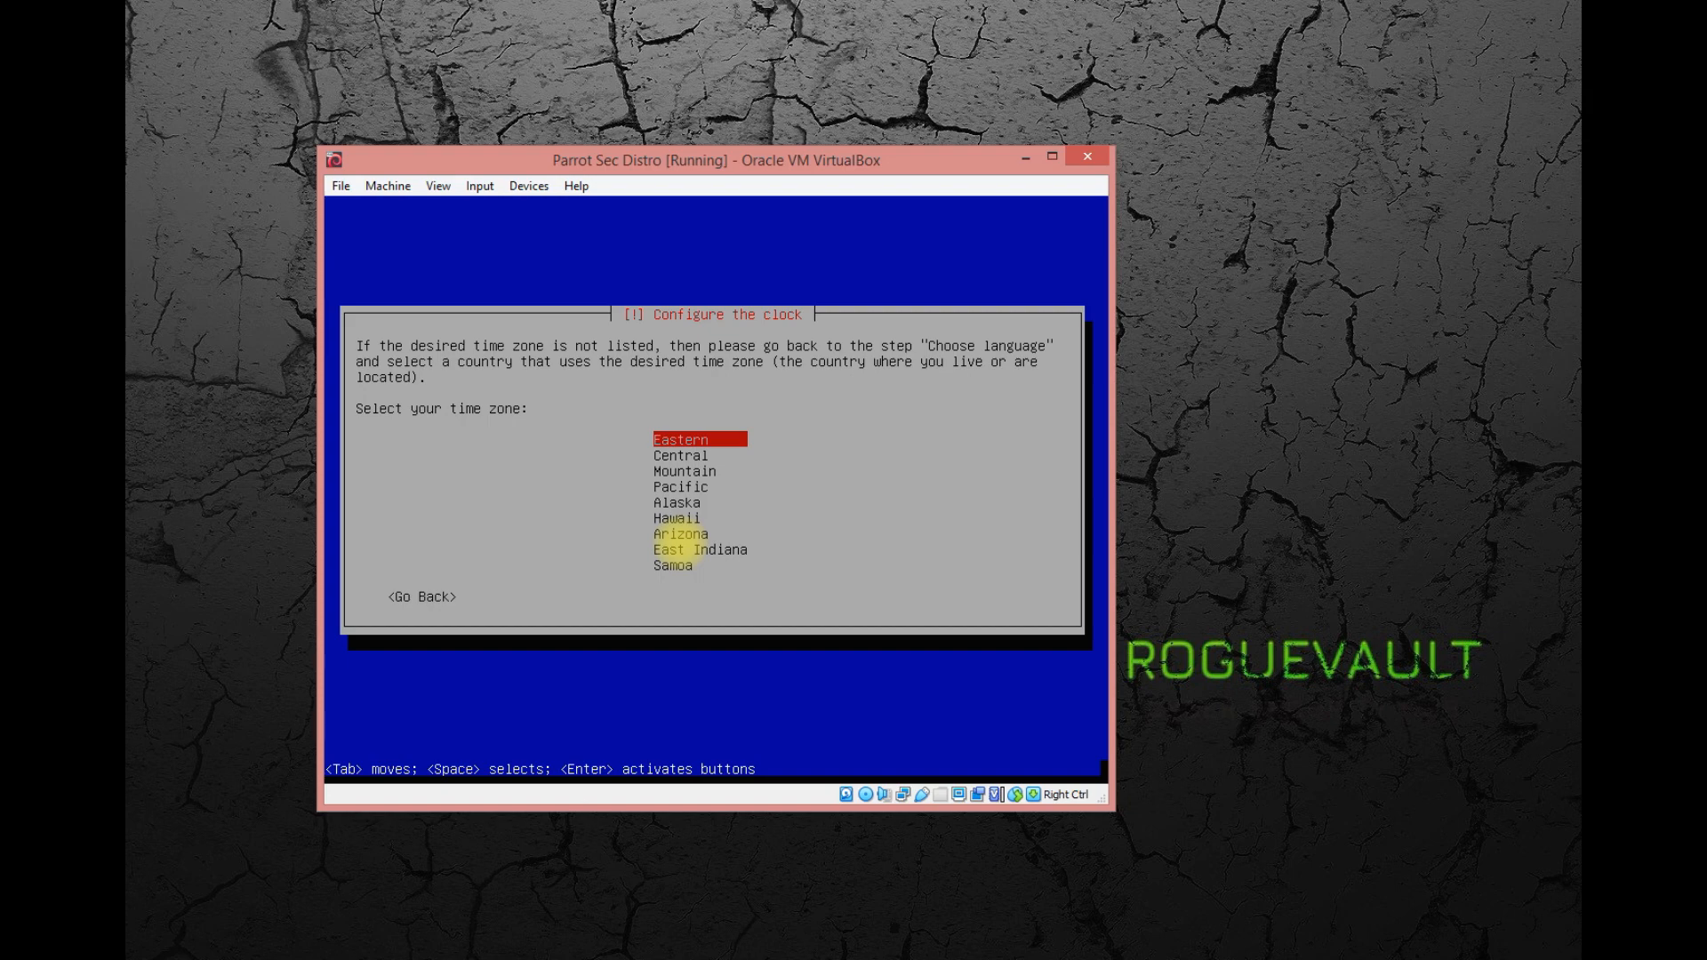
# Set the system clock's time zone to Eastern.
pyautogui.press('Return')
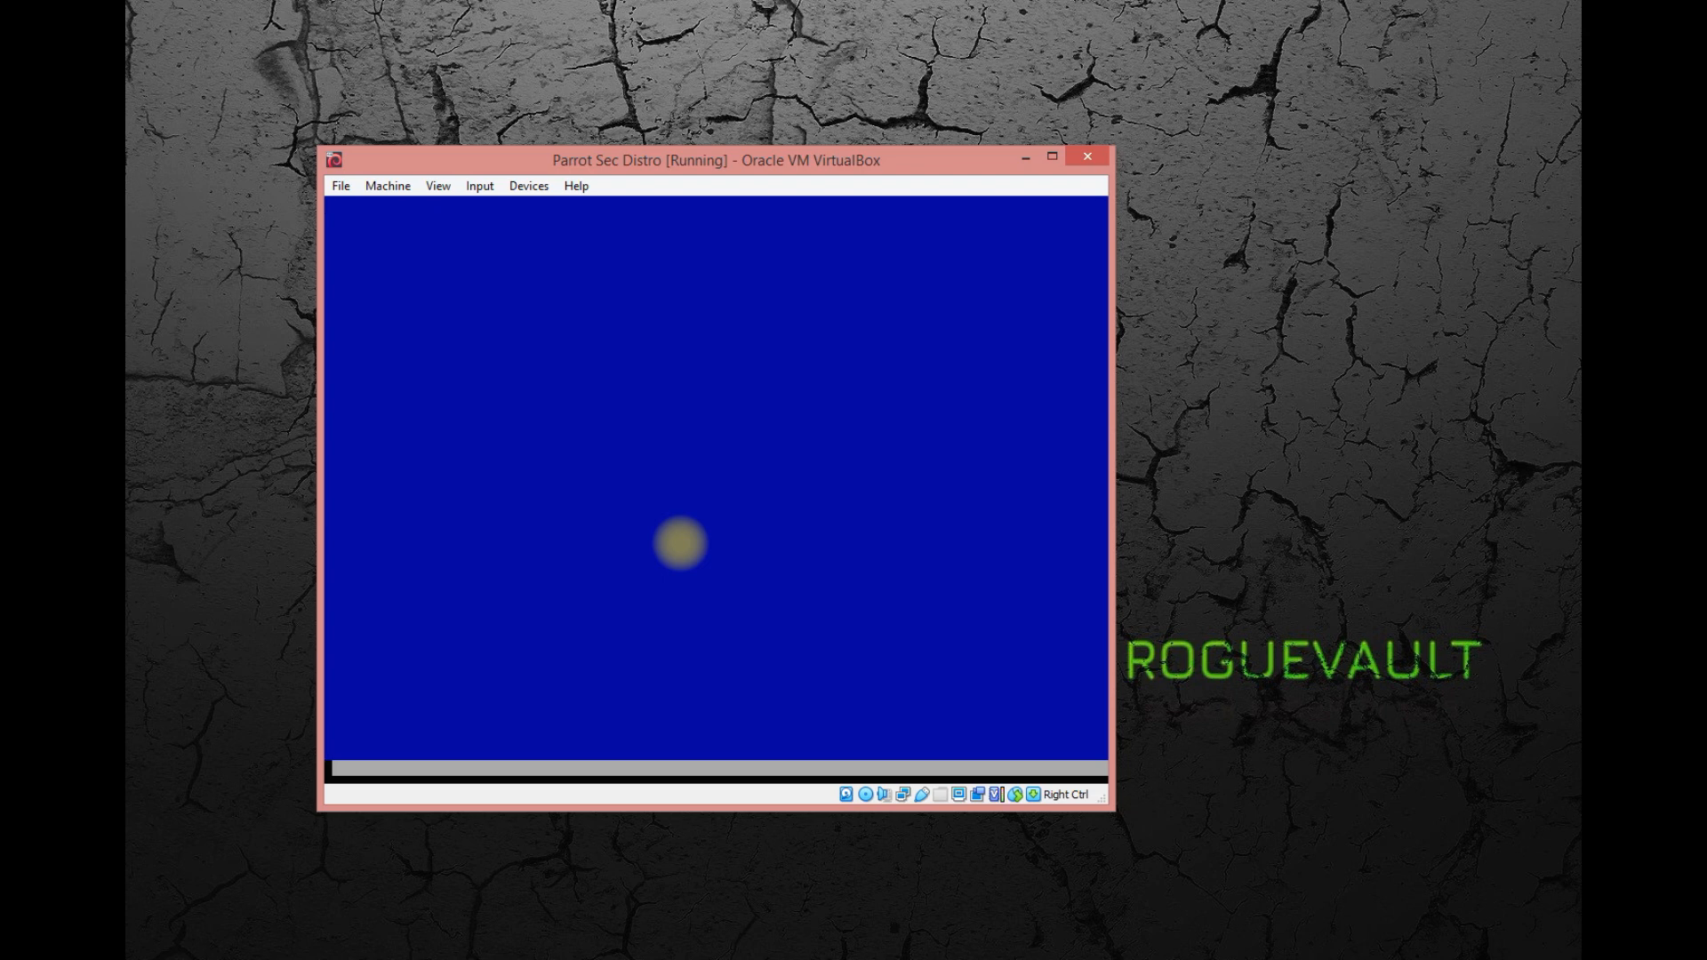
pyautogui.click(438, 185)
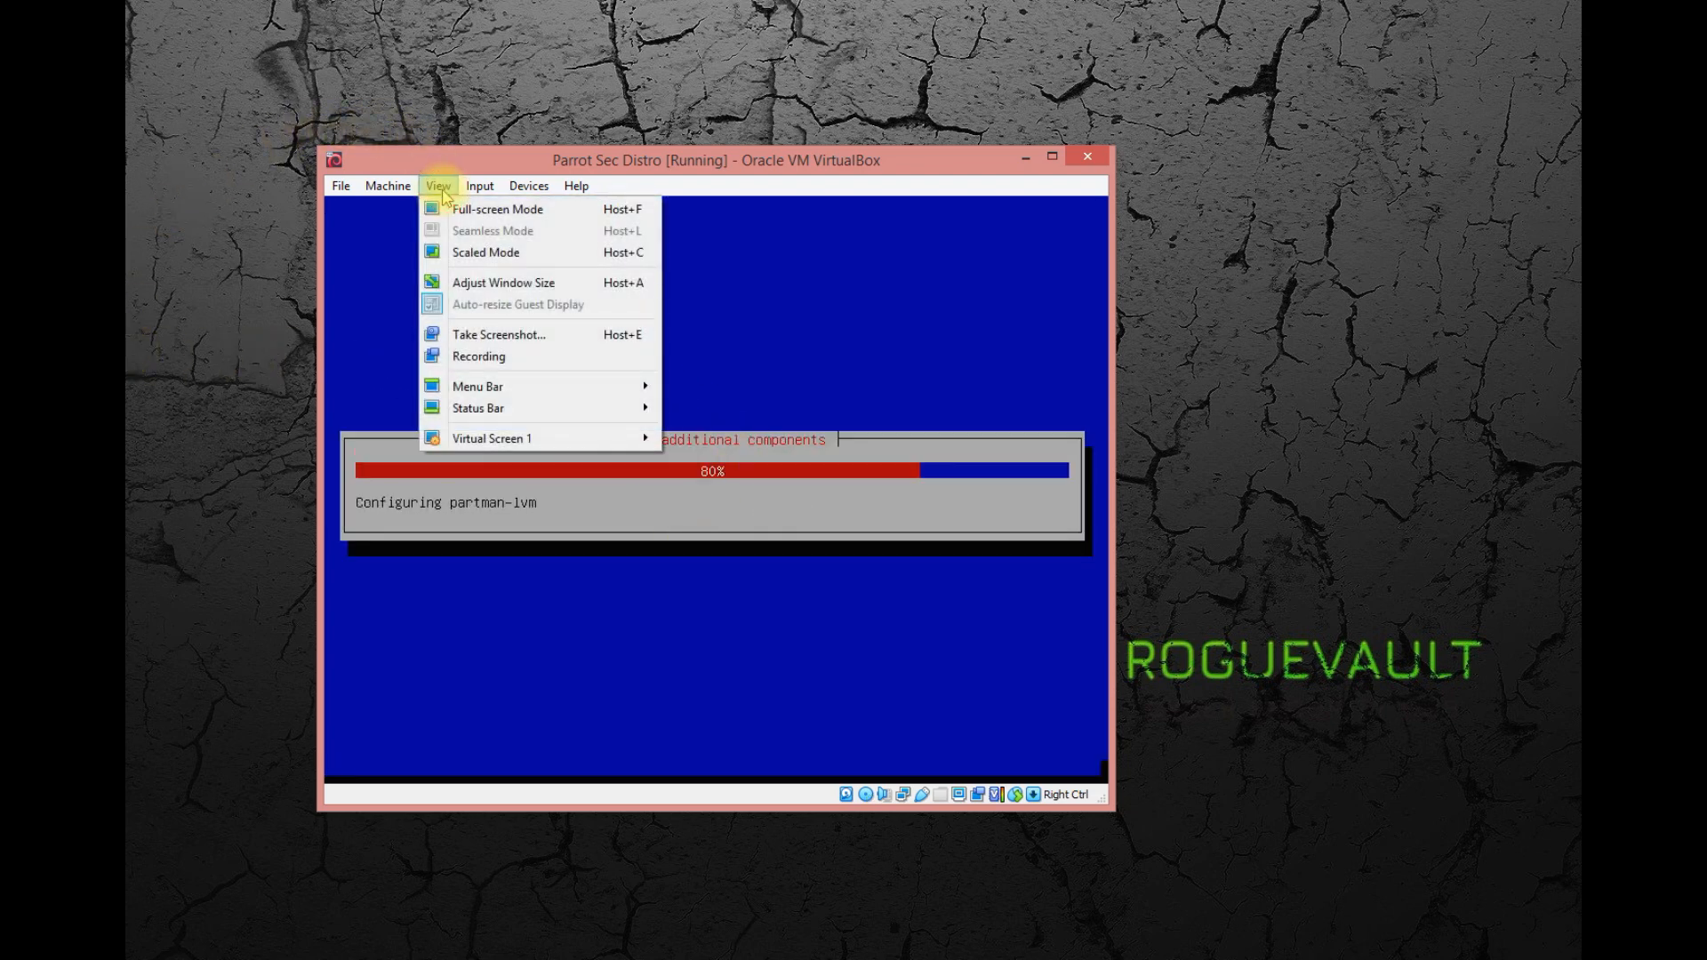
pyautogui.click(668, 161)
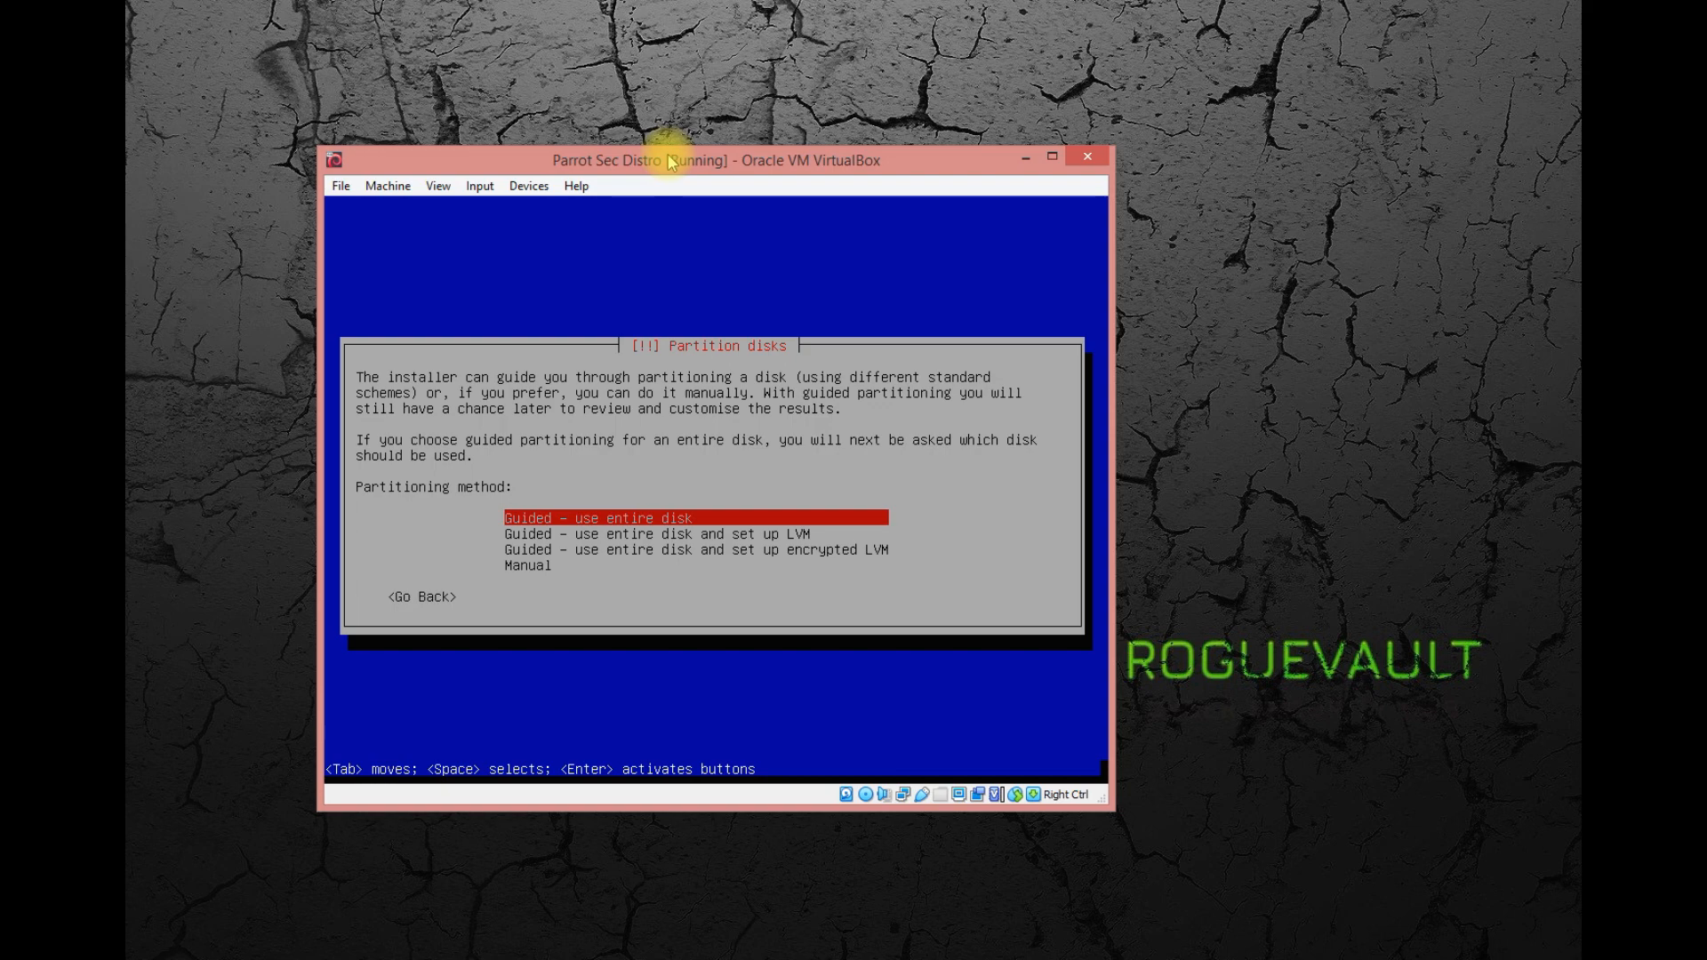
# Choose the guided partitioning method that uses the entire disk.
pyautogui.press('Down')
pyautogui.press('Down')
pyautogui.press('Down')
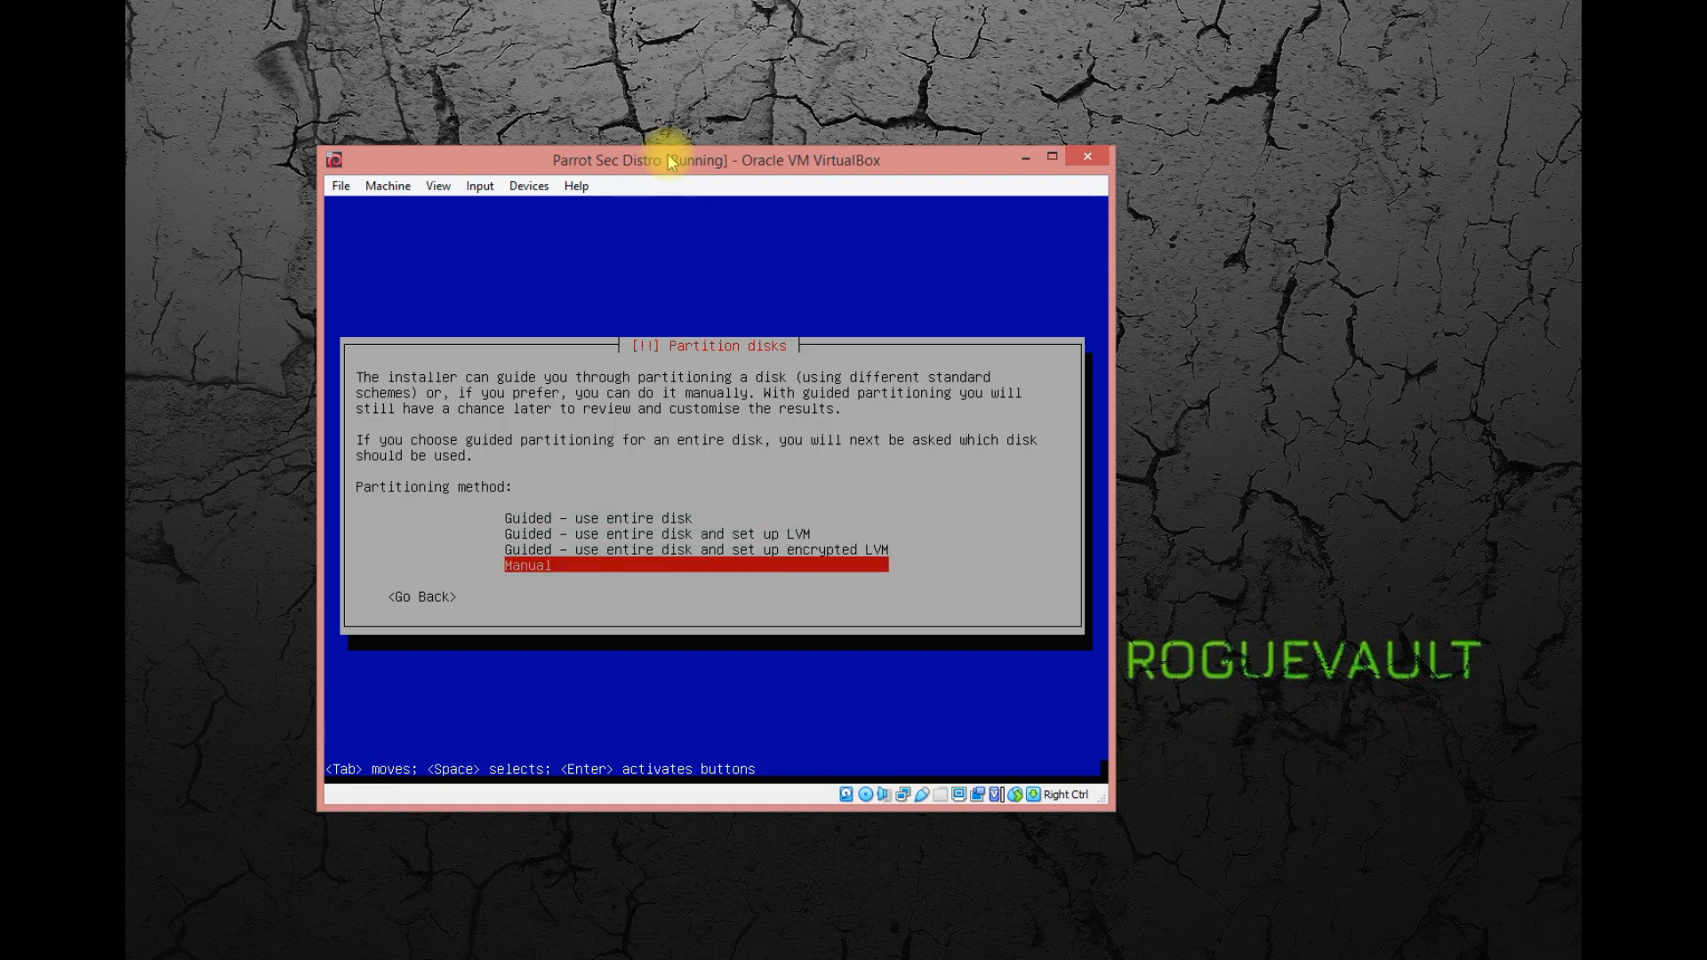
pyautogui.press('Up')
pyautogui.press('Up')
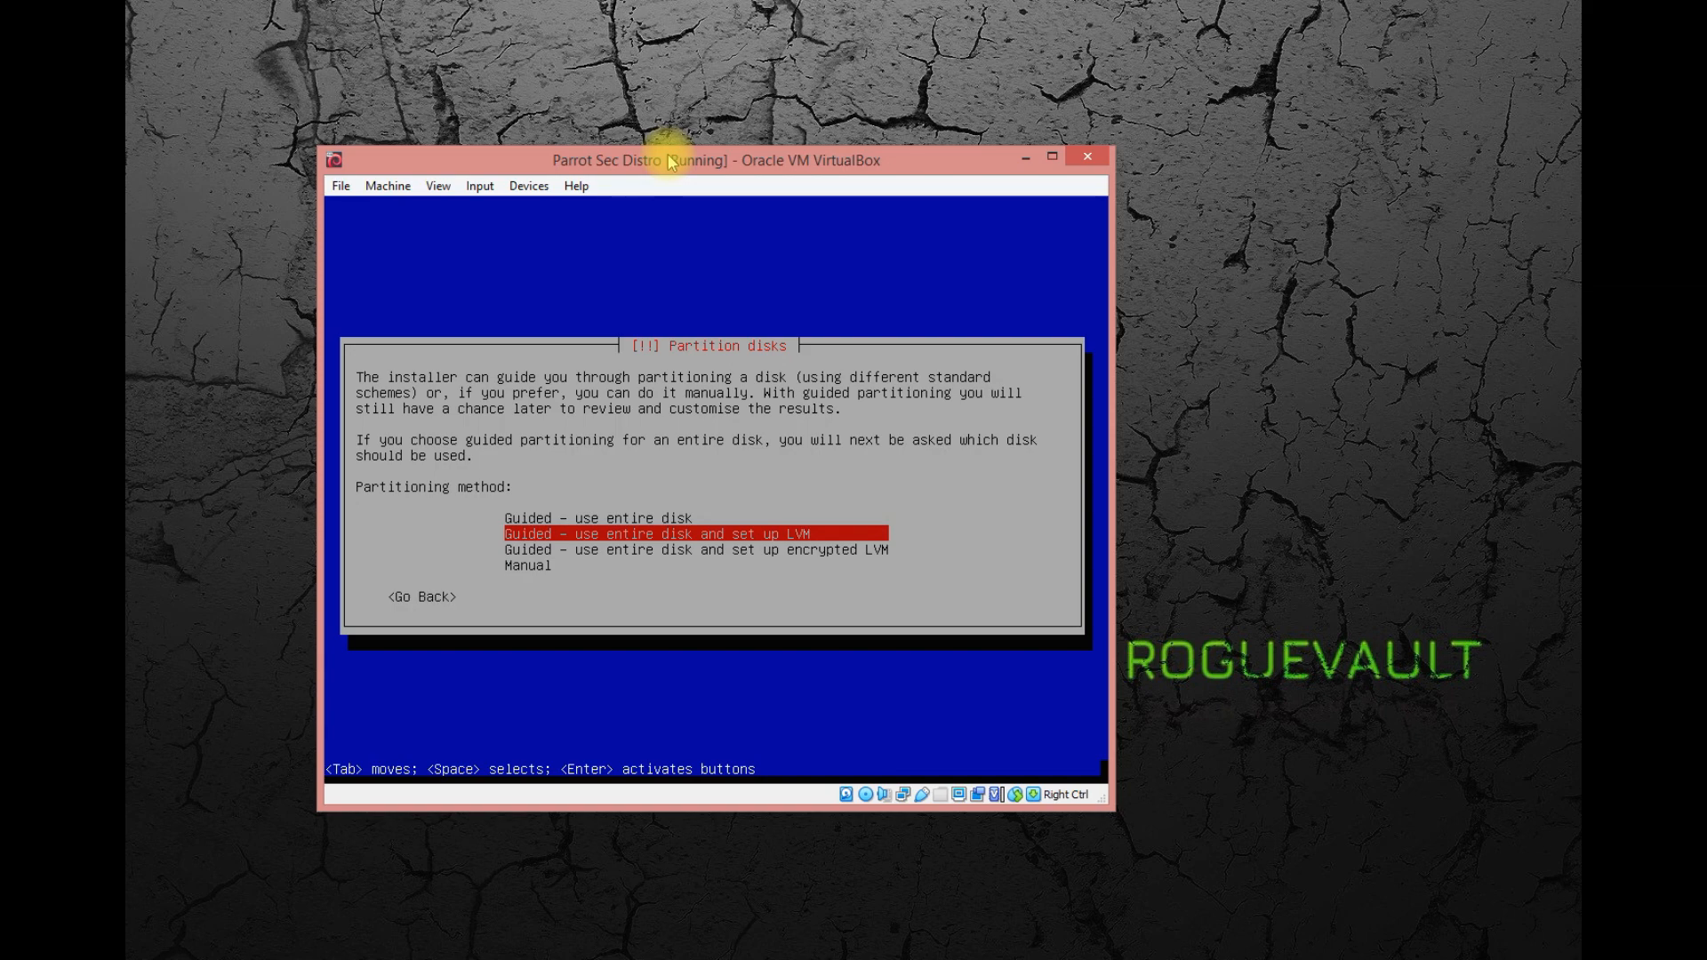
pyautogui.press('Up')
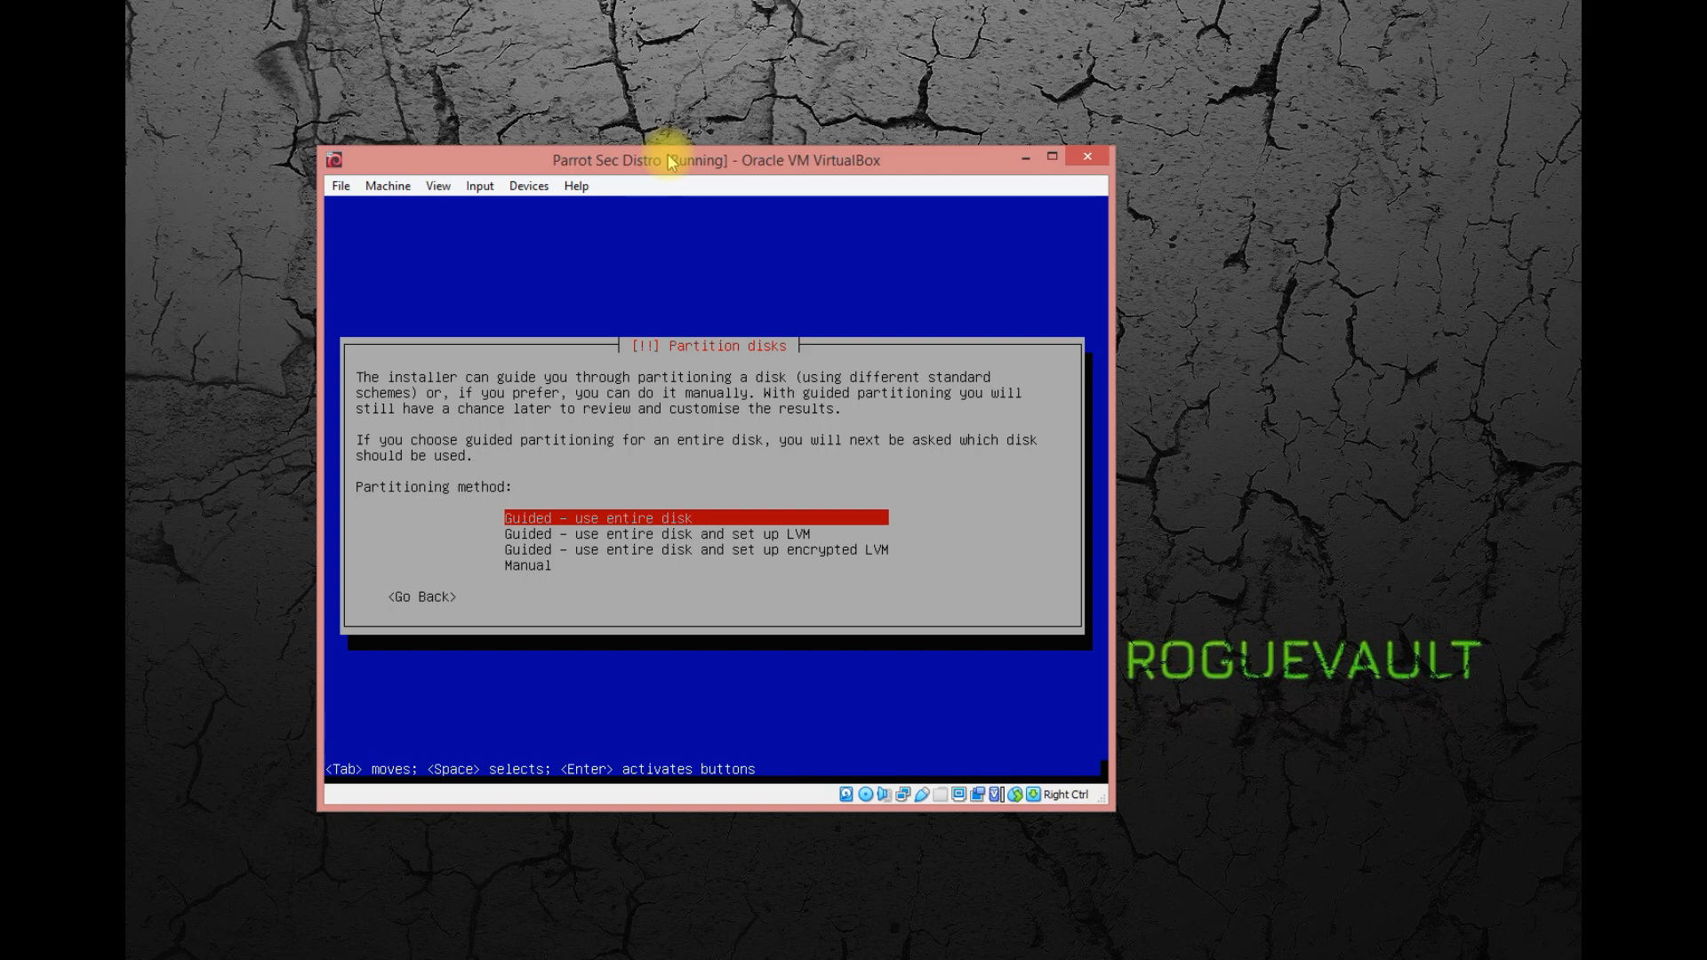
pyautogui.press('Return')
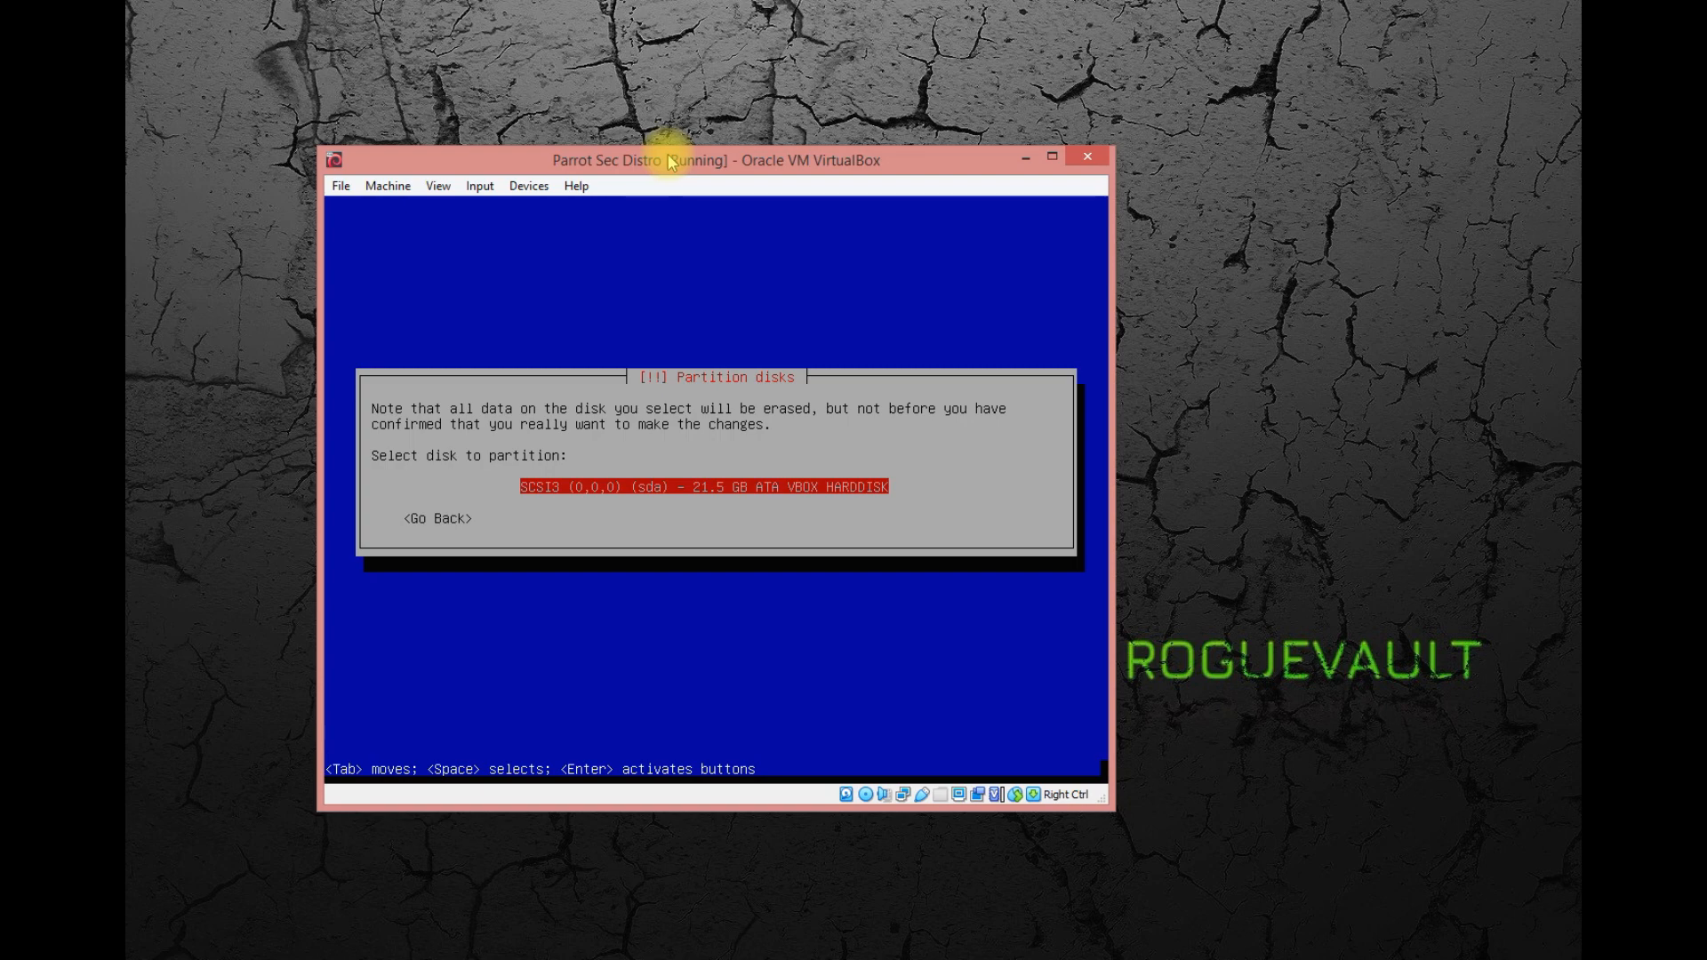
# Select the sda VBOX HARDDISK for partitioning and use the scheme with all files in one partition.
pyautogui.press('Return')
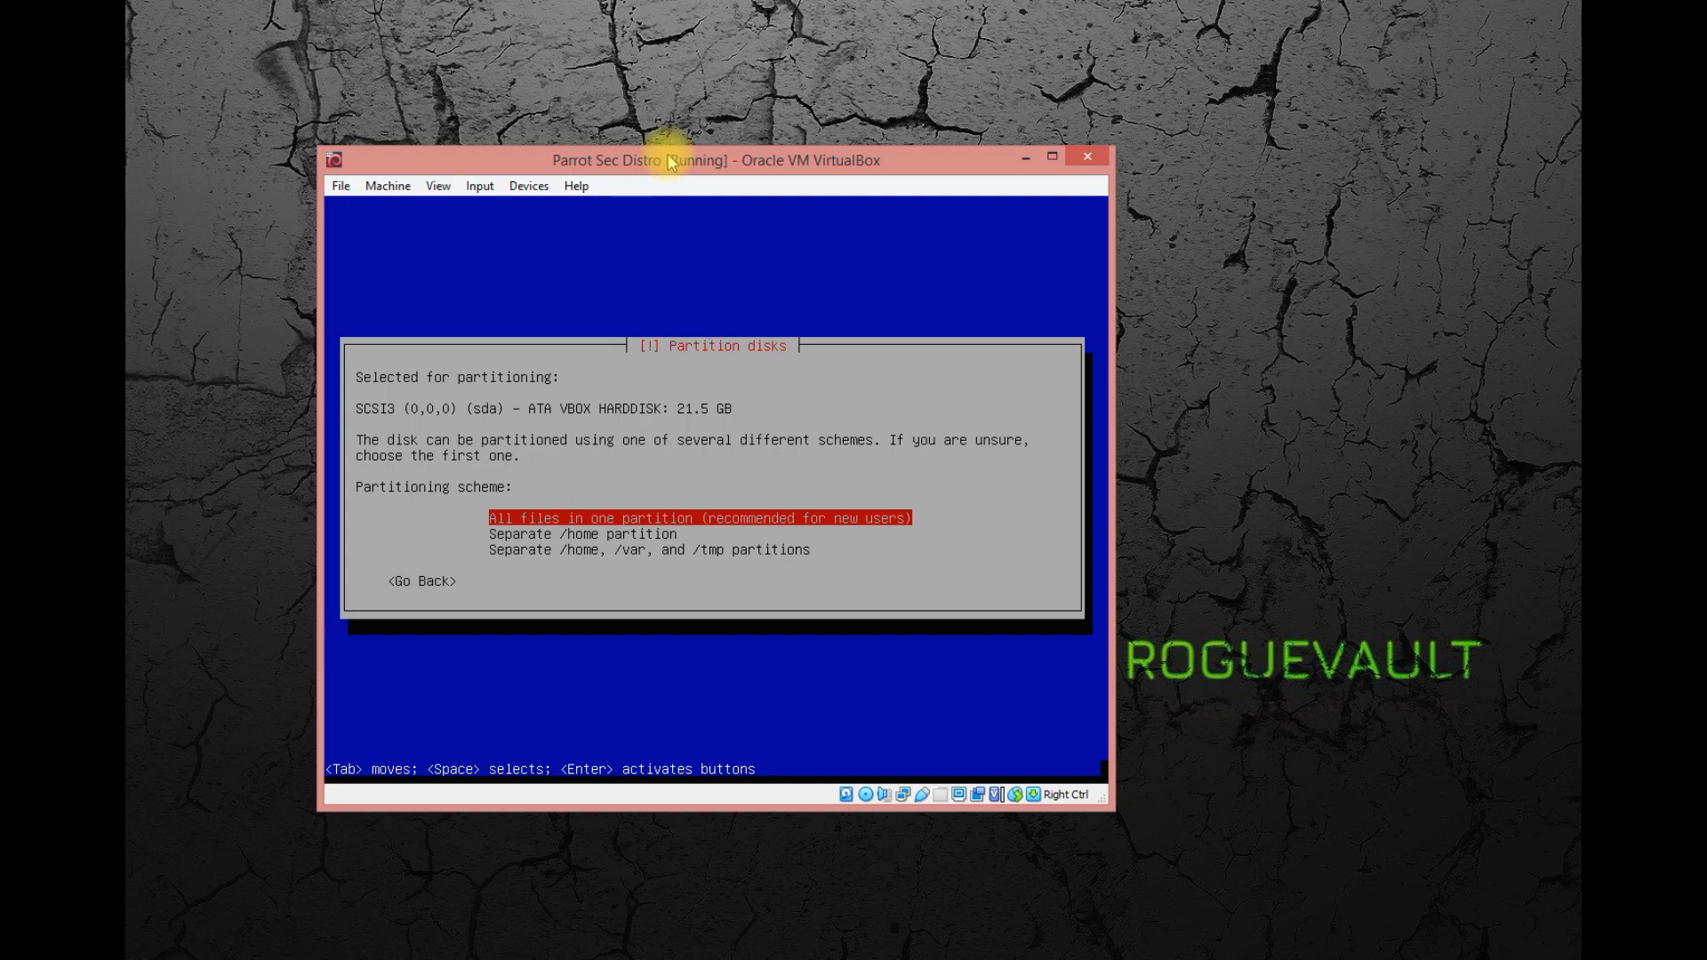
pyautogui.press('Down')
pyautogui.press('Up')
pyautogui.press('Return')
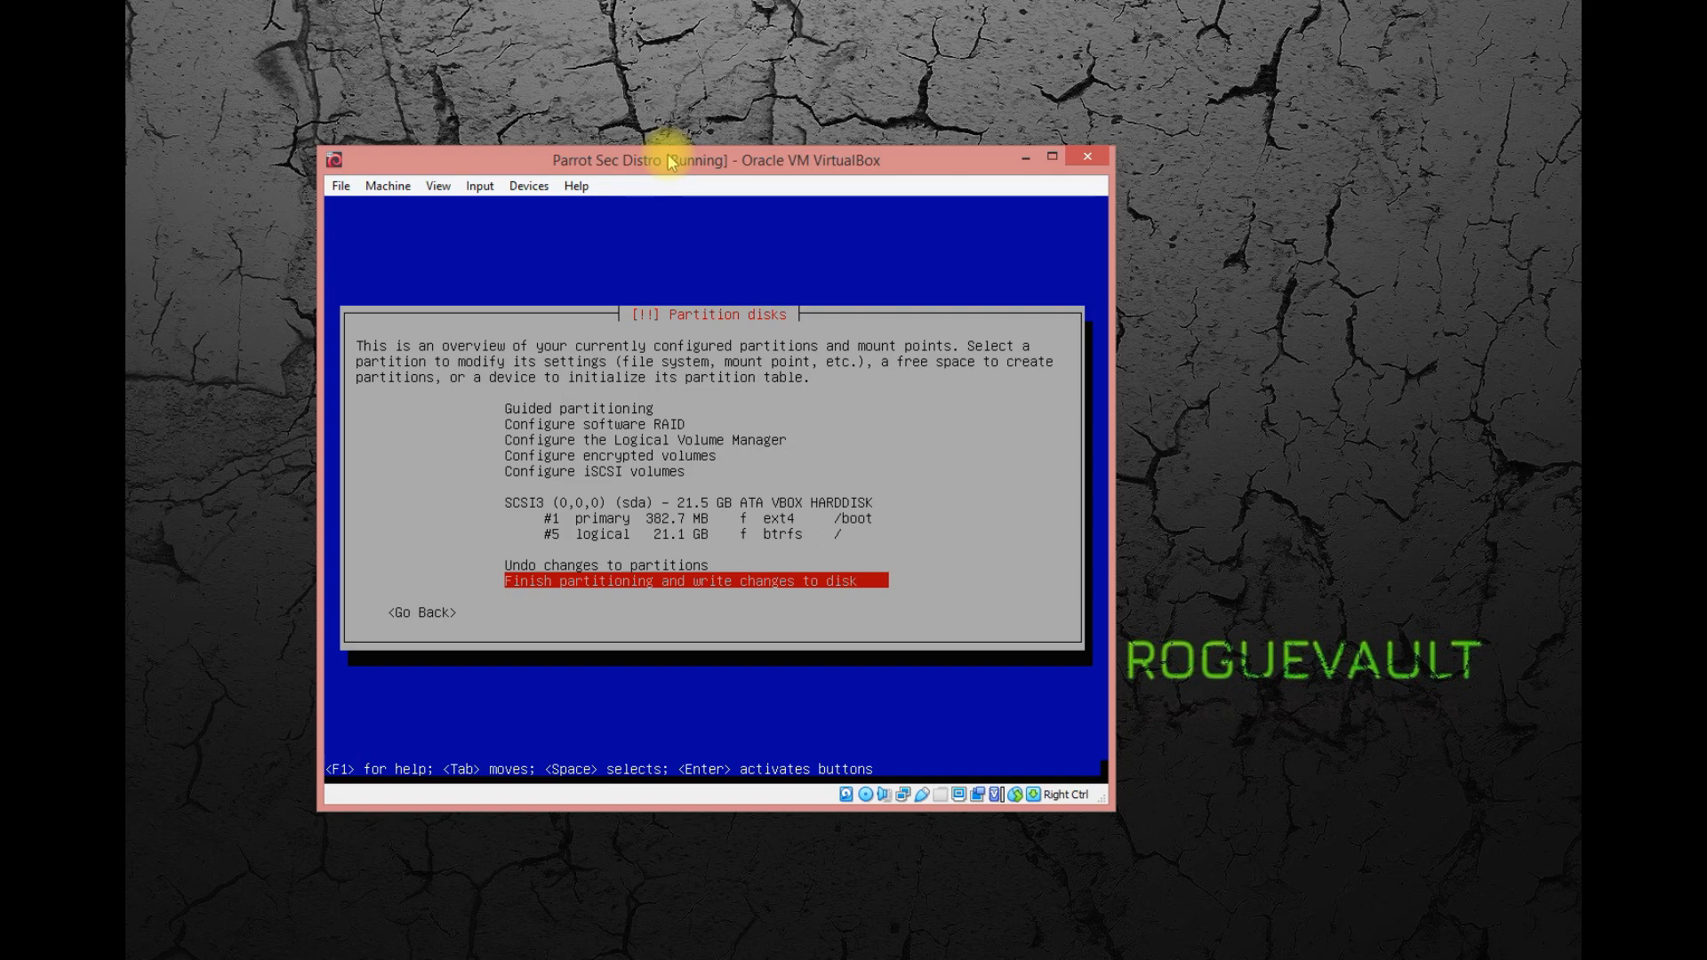
# Go through the partition overview and finish partitioning with the proposed ext4 /boot and btrfs root partitions.
pyautogui.press('Up')
pyautogui.press('Up')
pyautogui.press('Up')
pyautogui.press('Up')
pyautogui.press('Down')
pyautogui.press('Down')
pyautogui.press('Down')
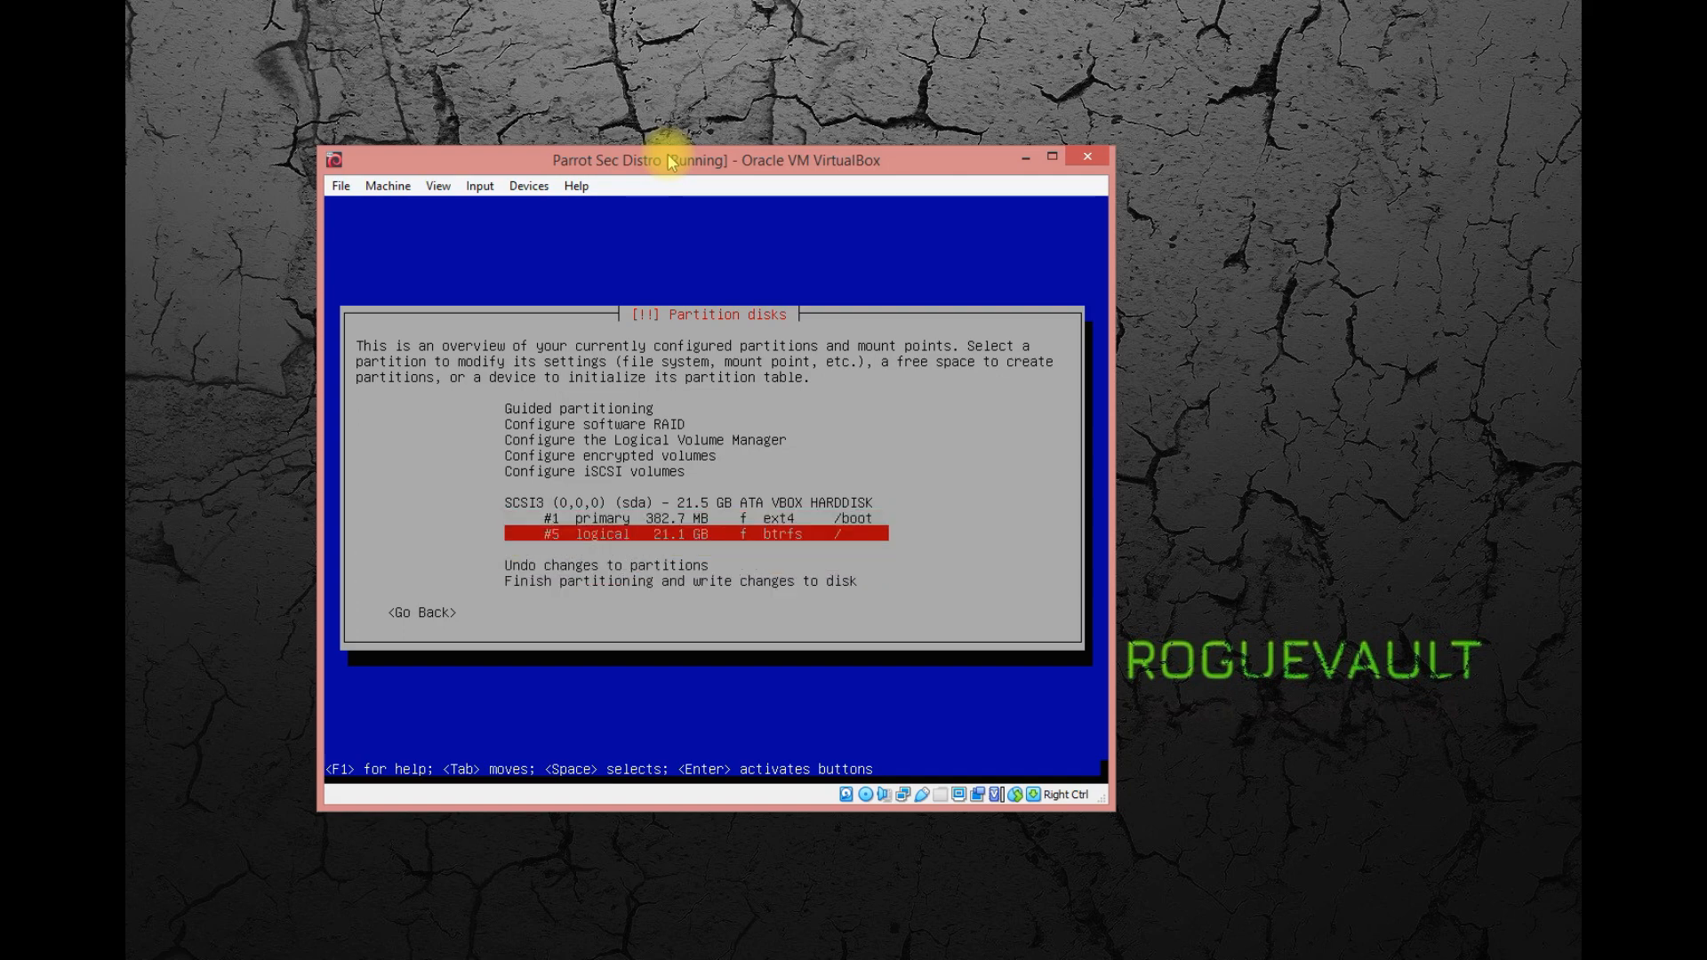
pyautogui.press('Down')
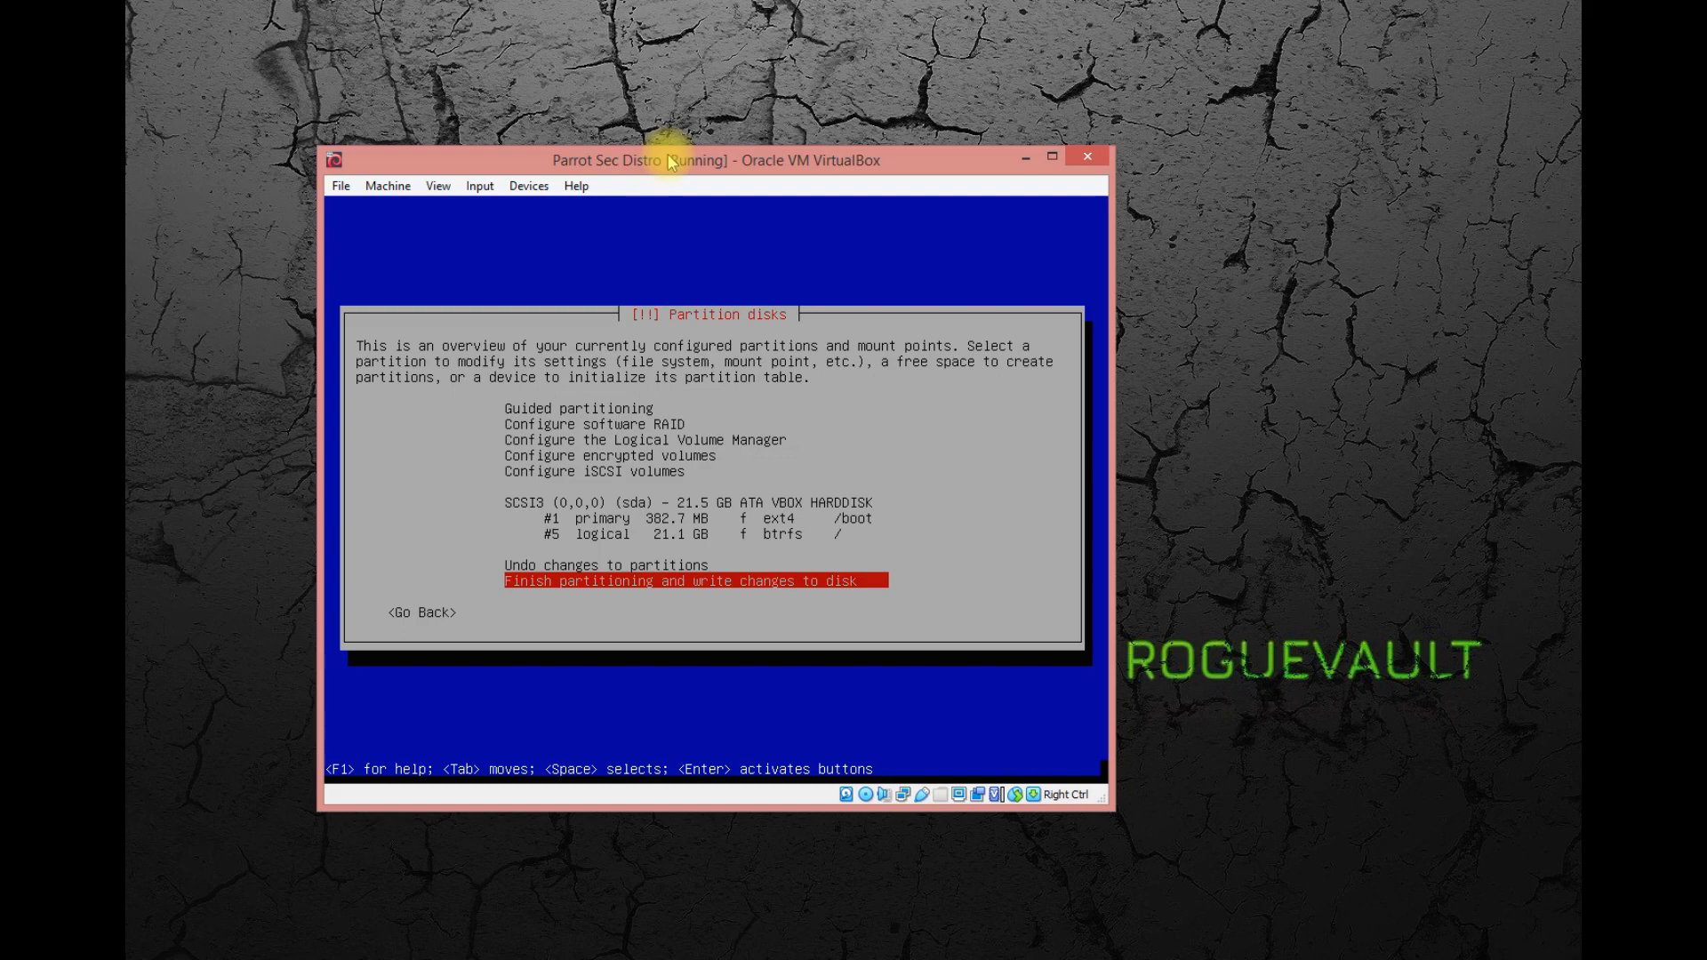
pyautogui.press('Up')
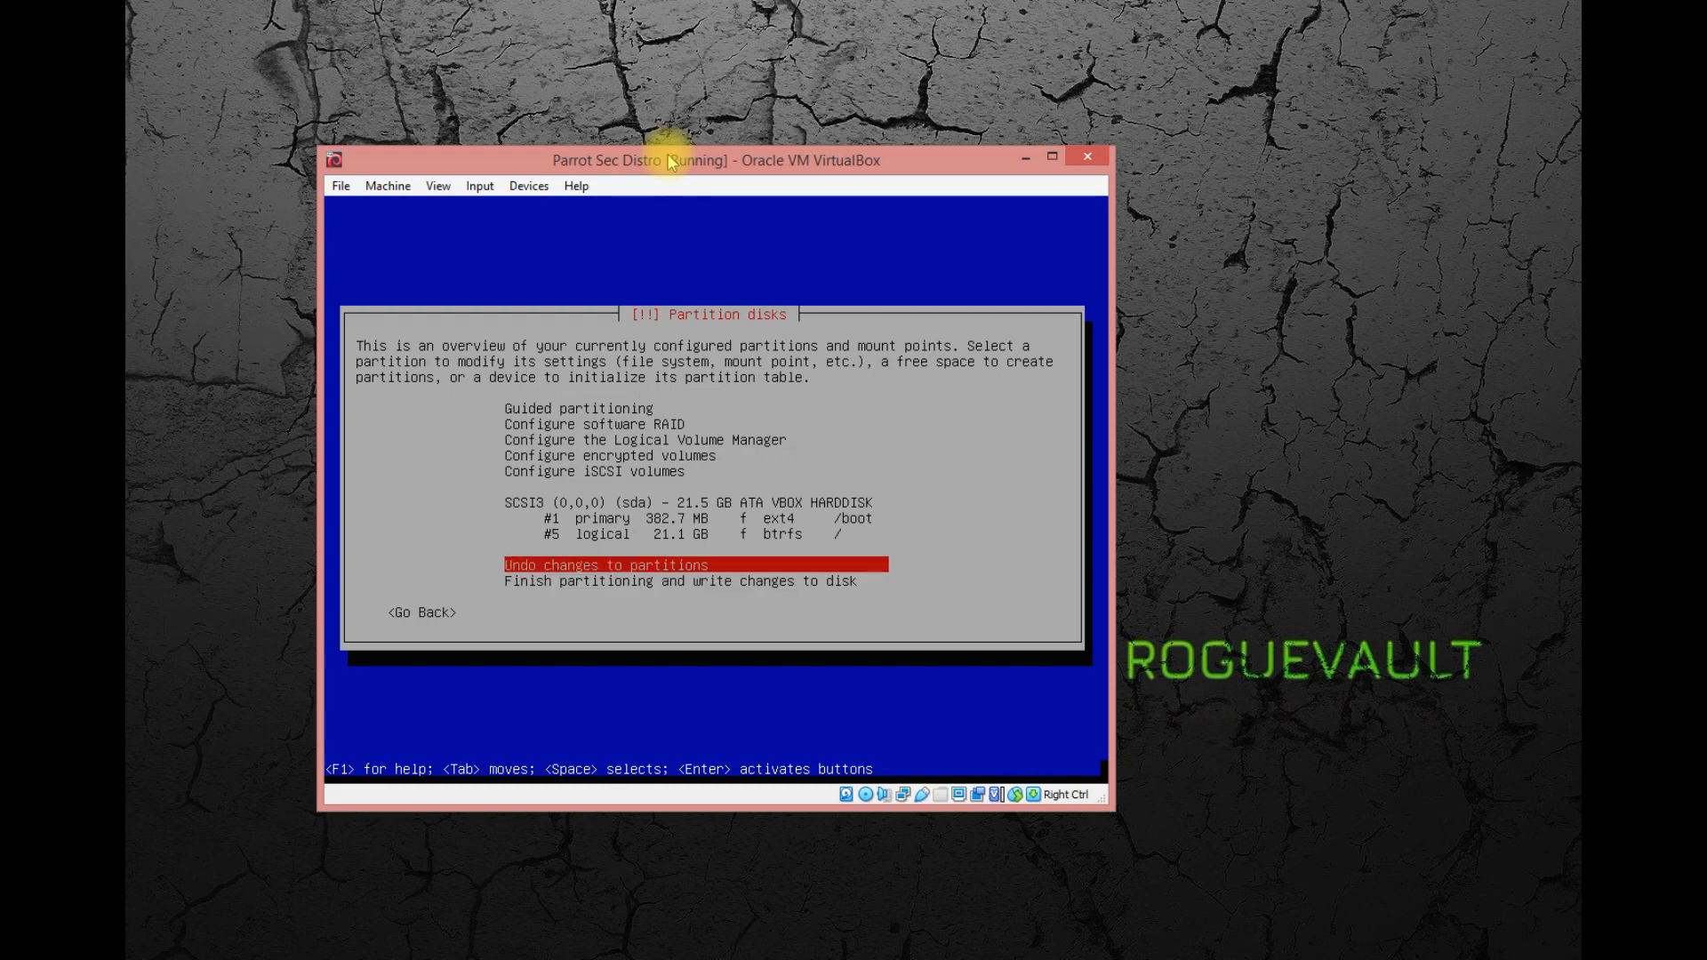
pyautogui.press('Down')
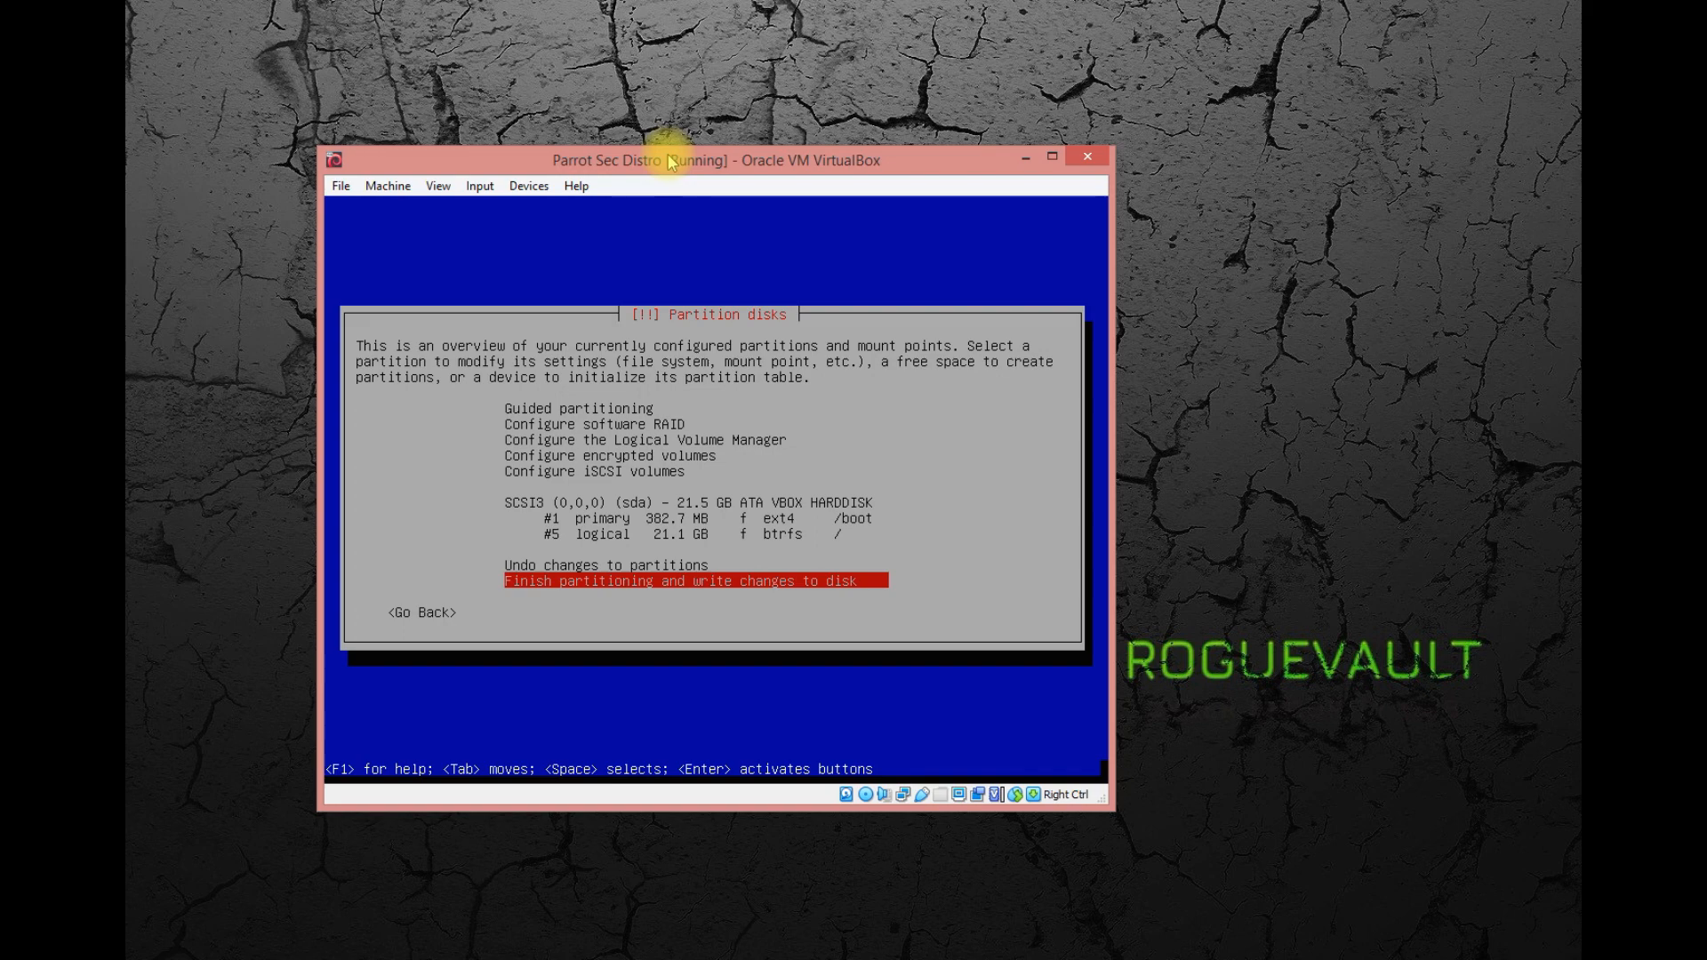
pyautogui.press('Return')
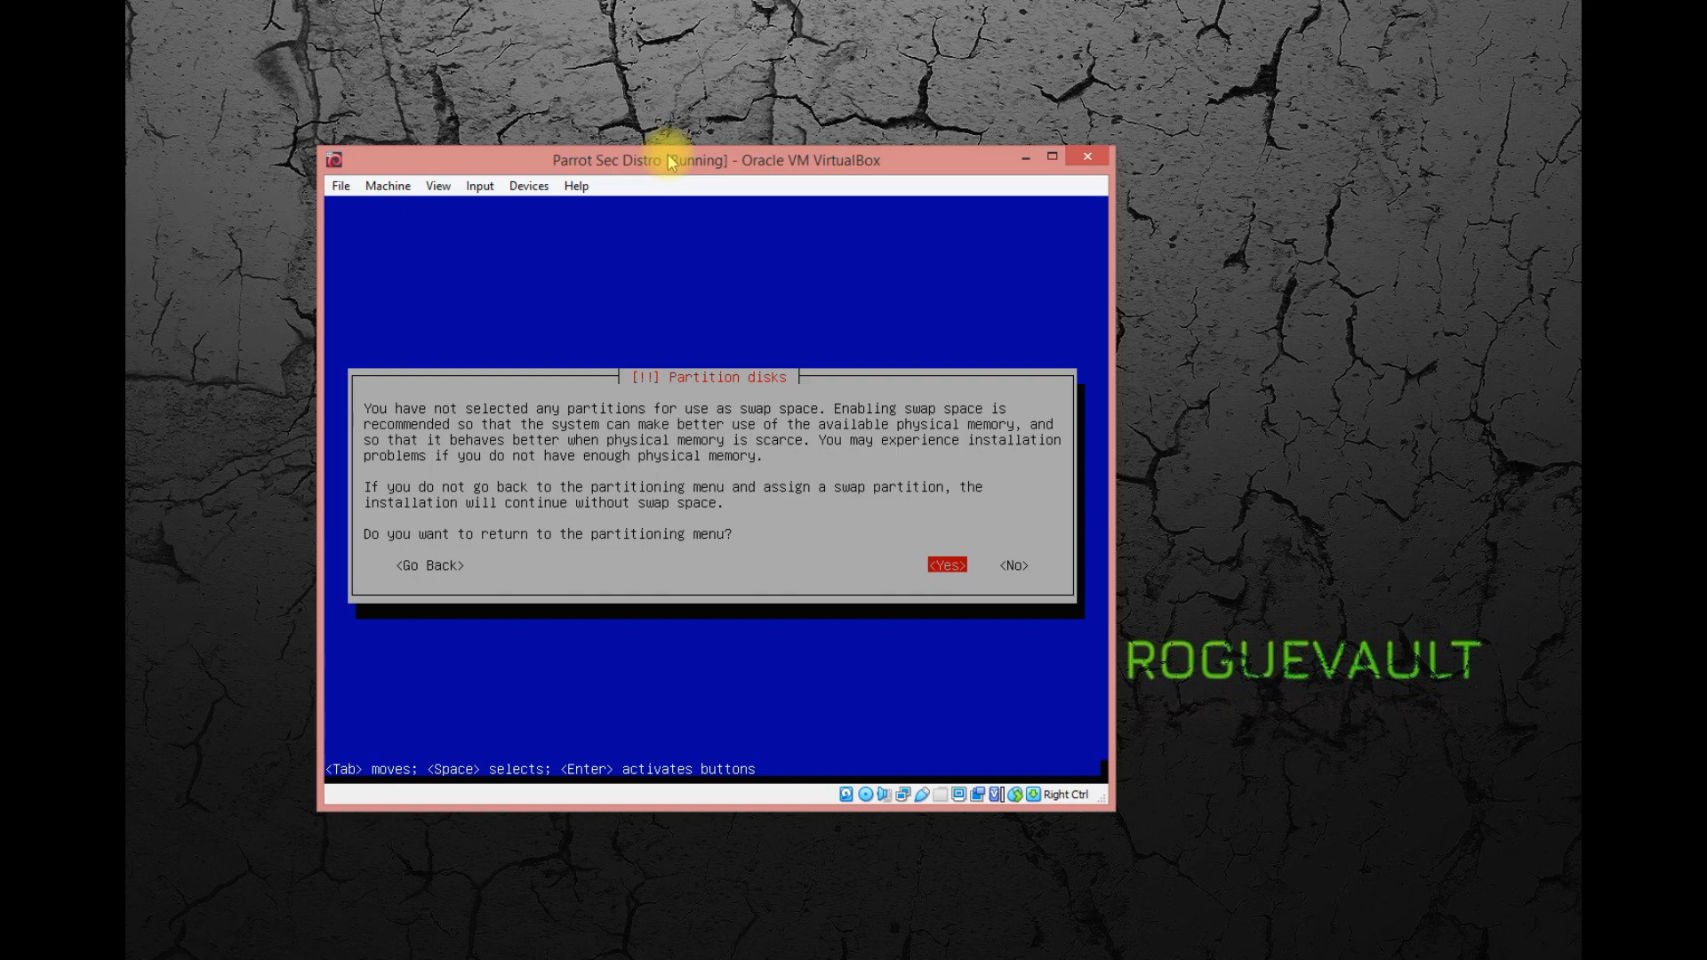
# Continue without swap space and confirm writing the partition changes to the disk.
pyautogui.press('Right')
pyautogui.press('Left')
pyautogui.press('Return')
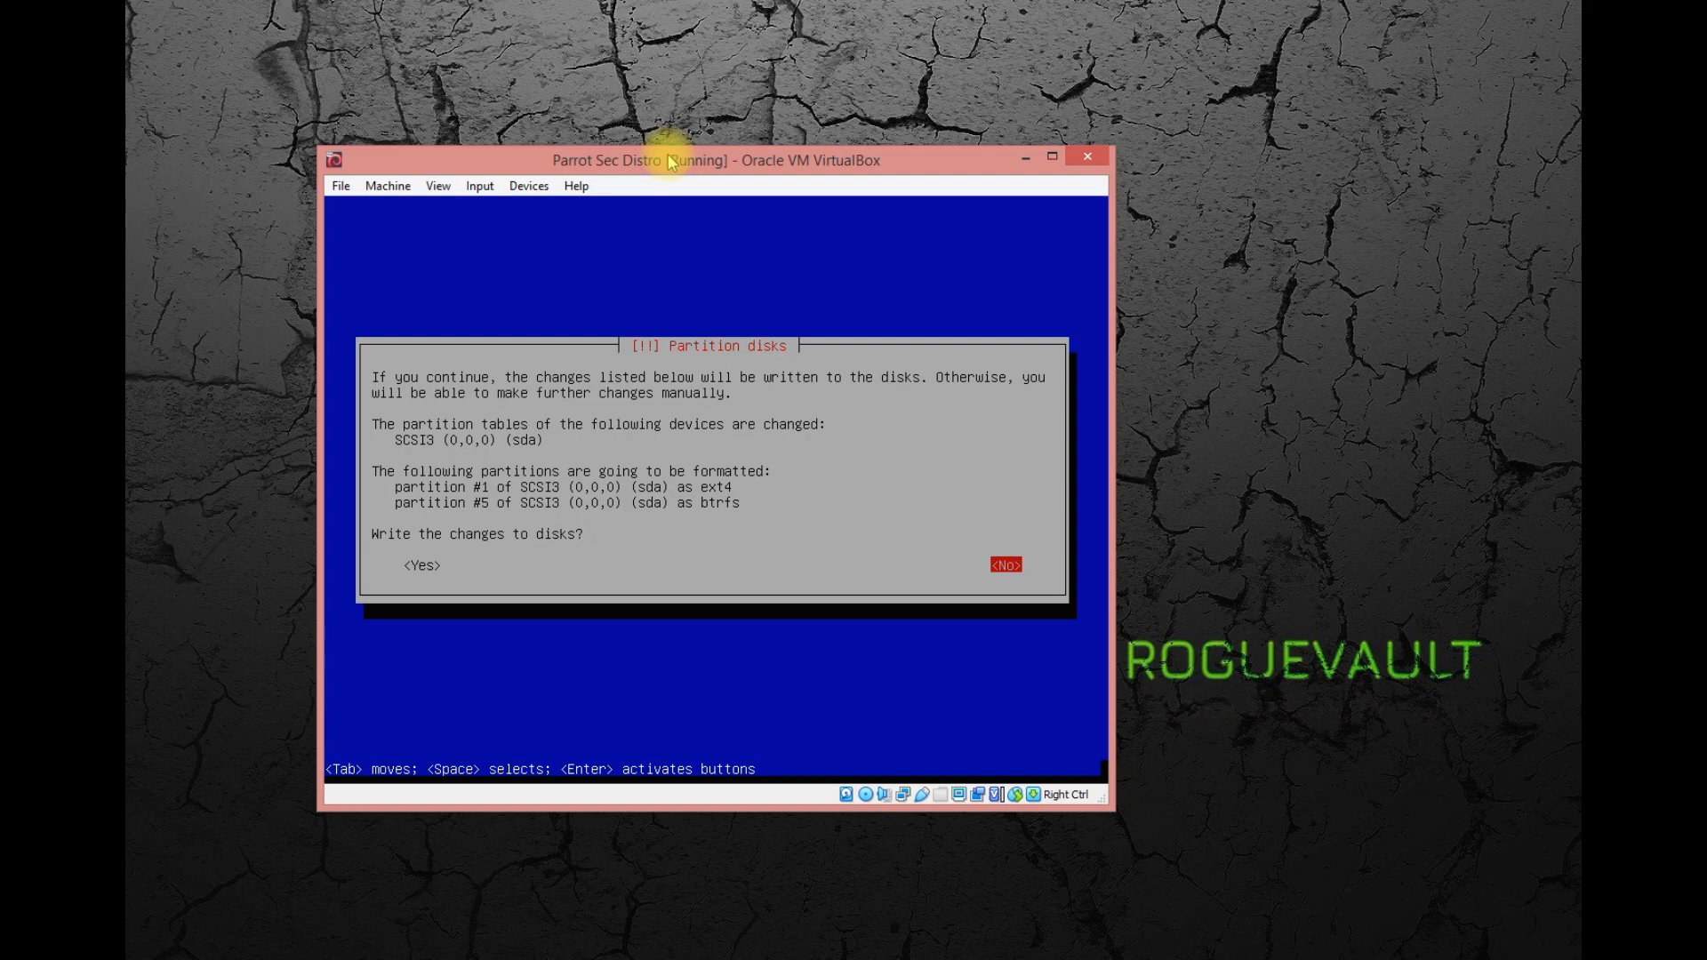
pyautogui.press('Tab')
pyautogui.press('Return')
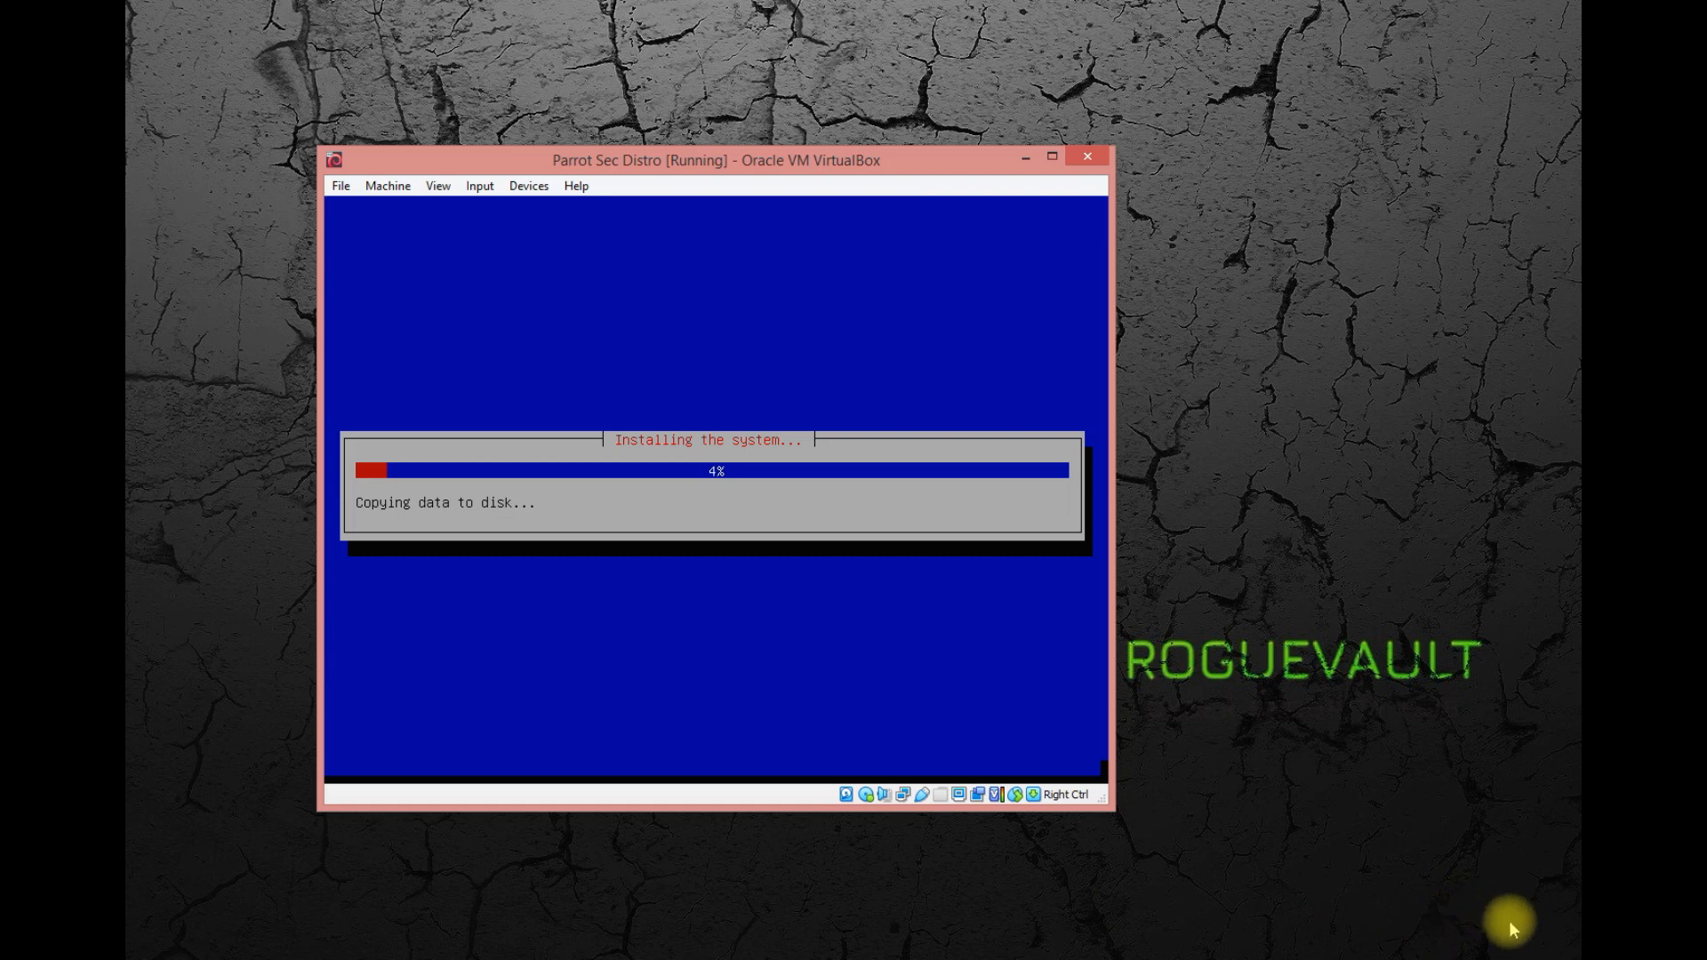
# Switch to Chrome and read the related answers on Parrot's base, alternatives better than Kali Linux and the use of Parrot OS.
pyautogui.click(1516, 945)
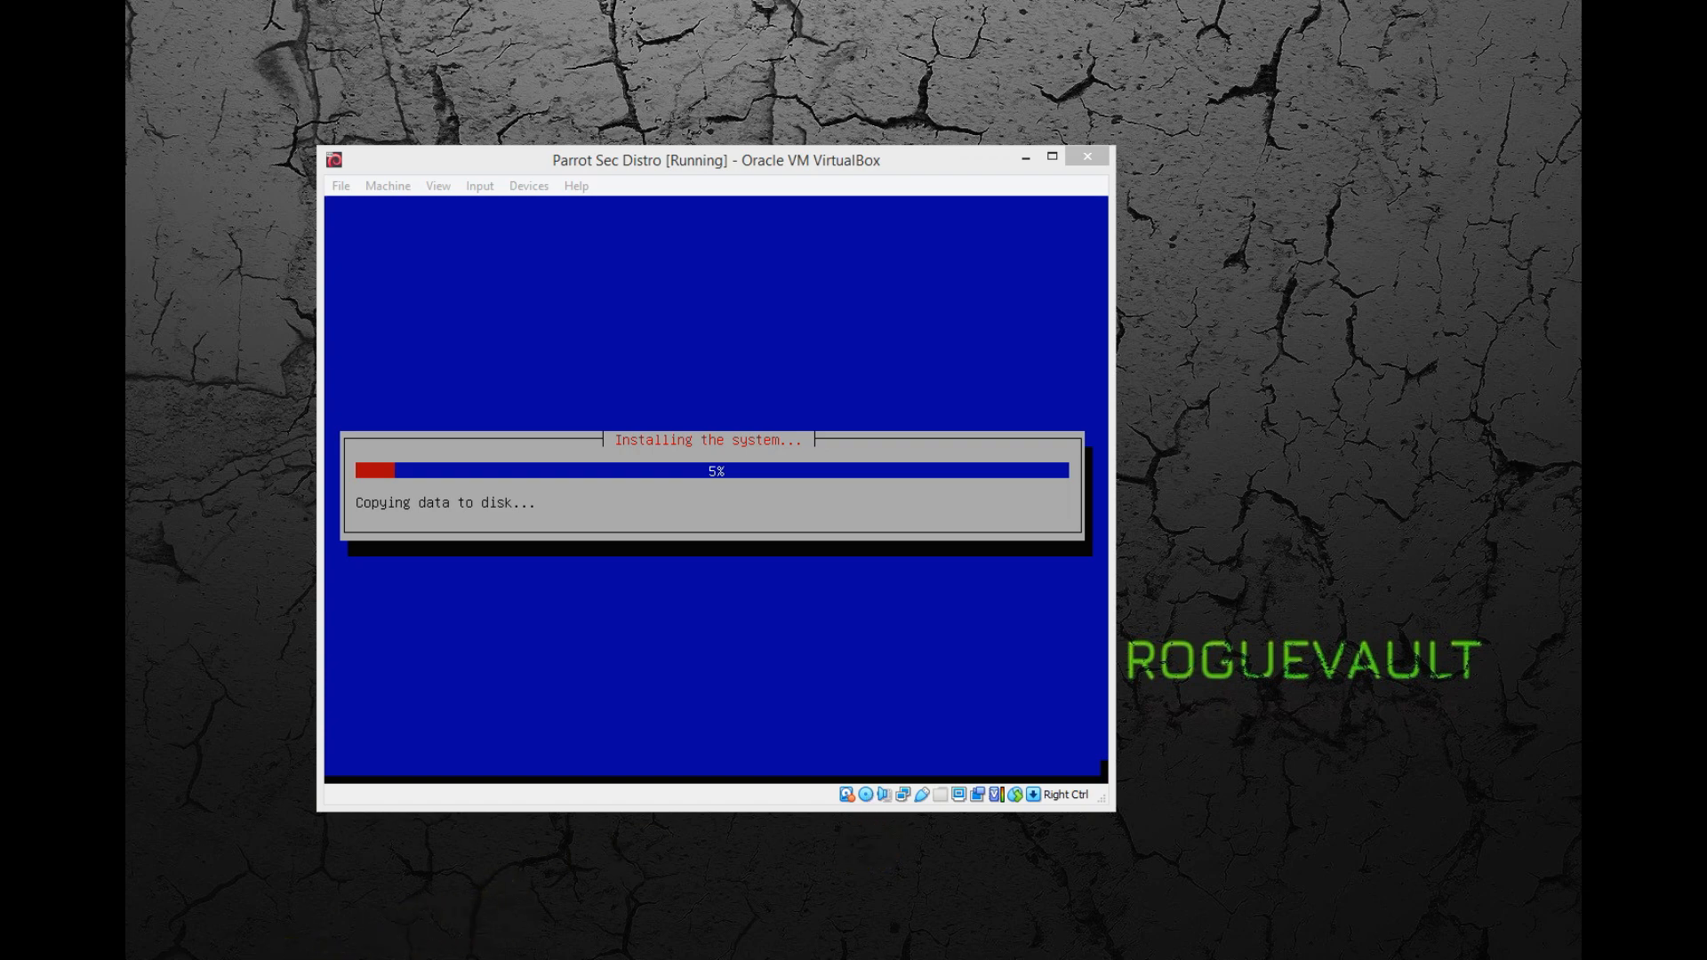
pyautogui.click(191, 959)
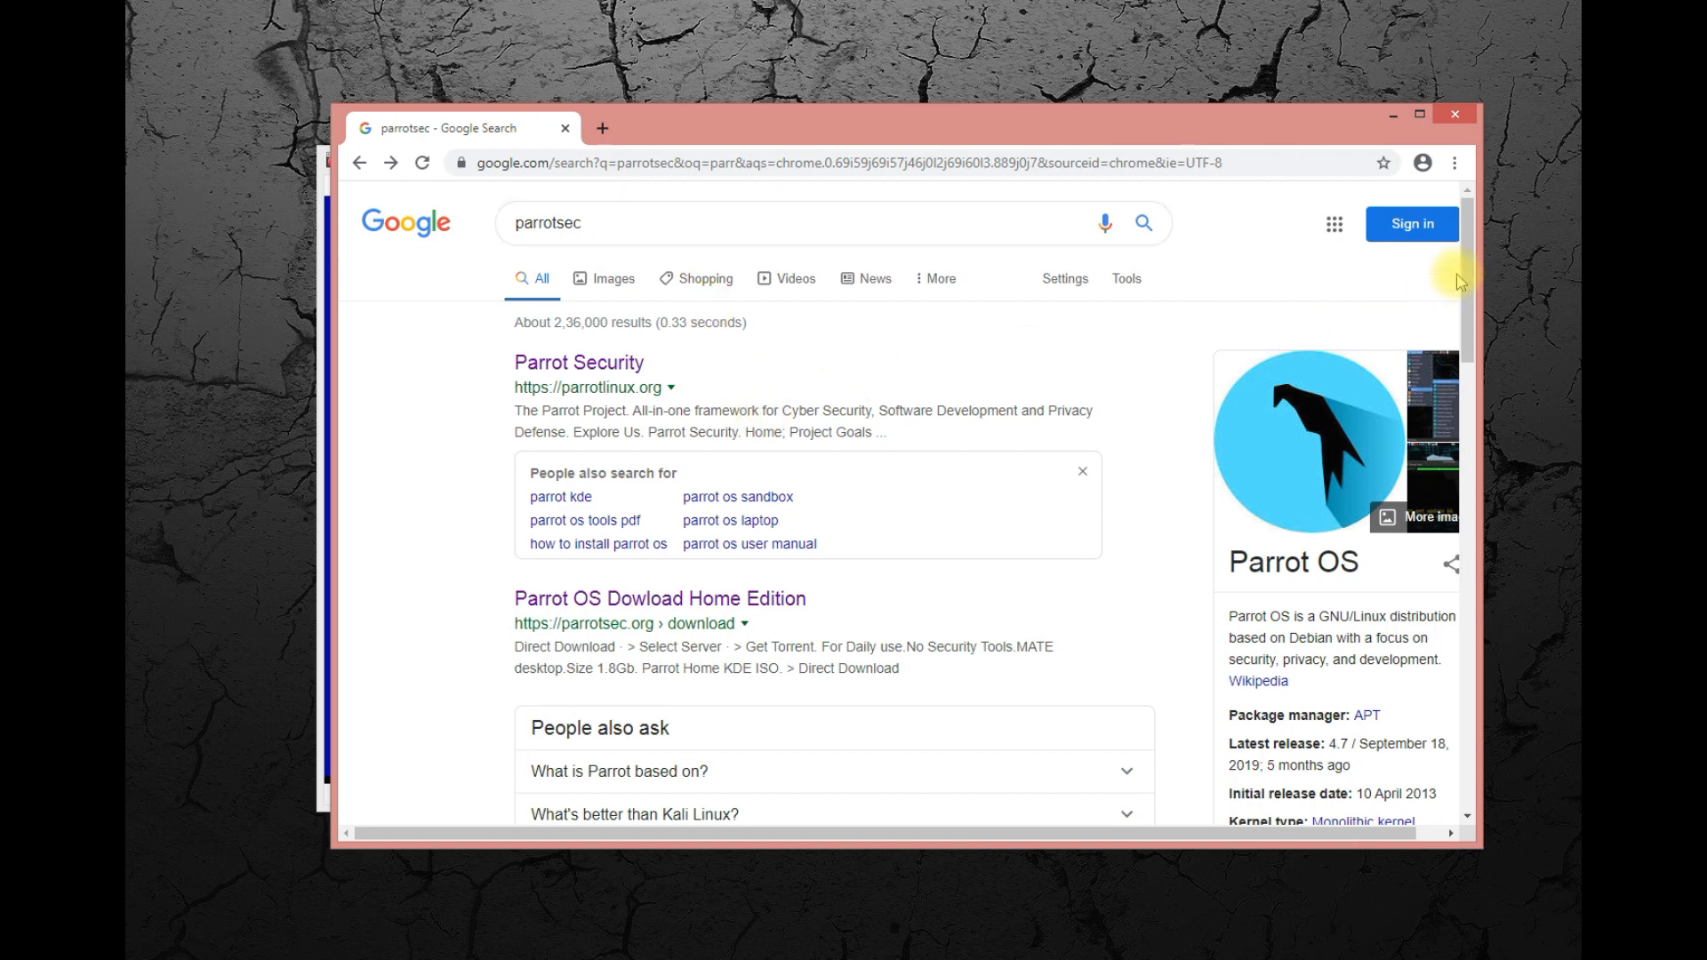
pyautogui.moveTo(1466, 278); pyautogui.dragTo(1539, 306)
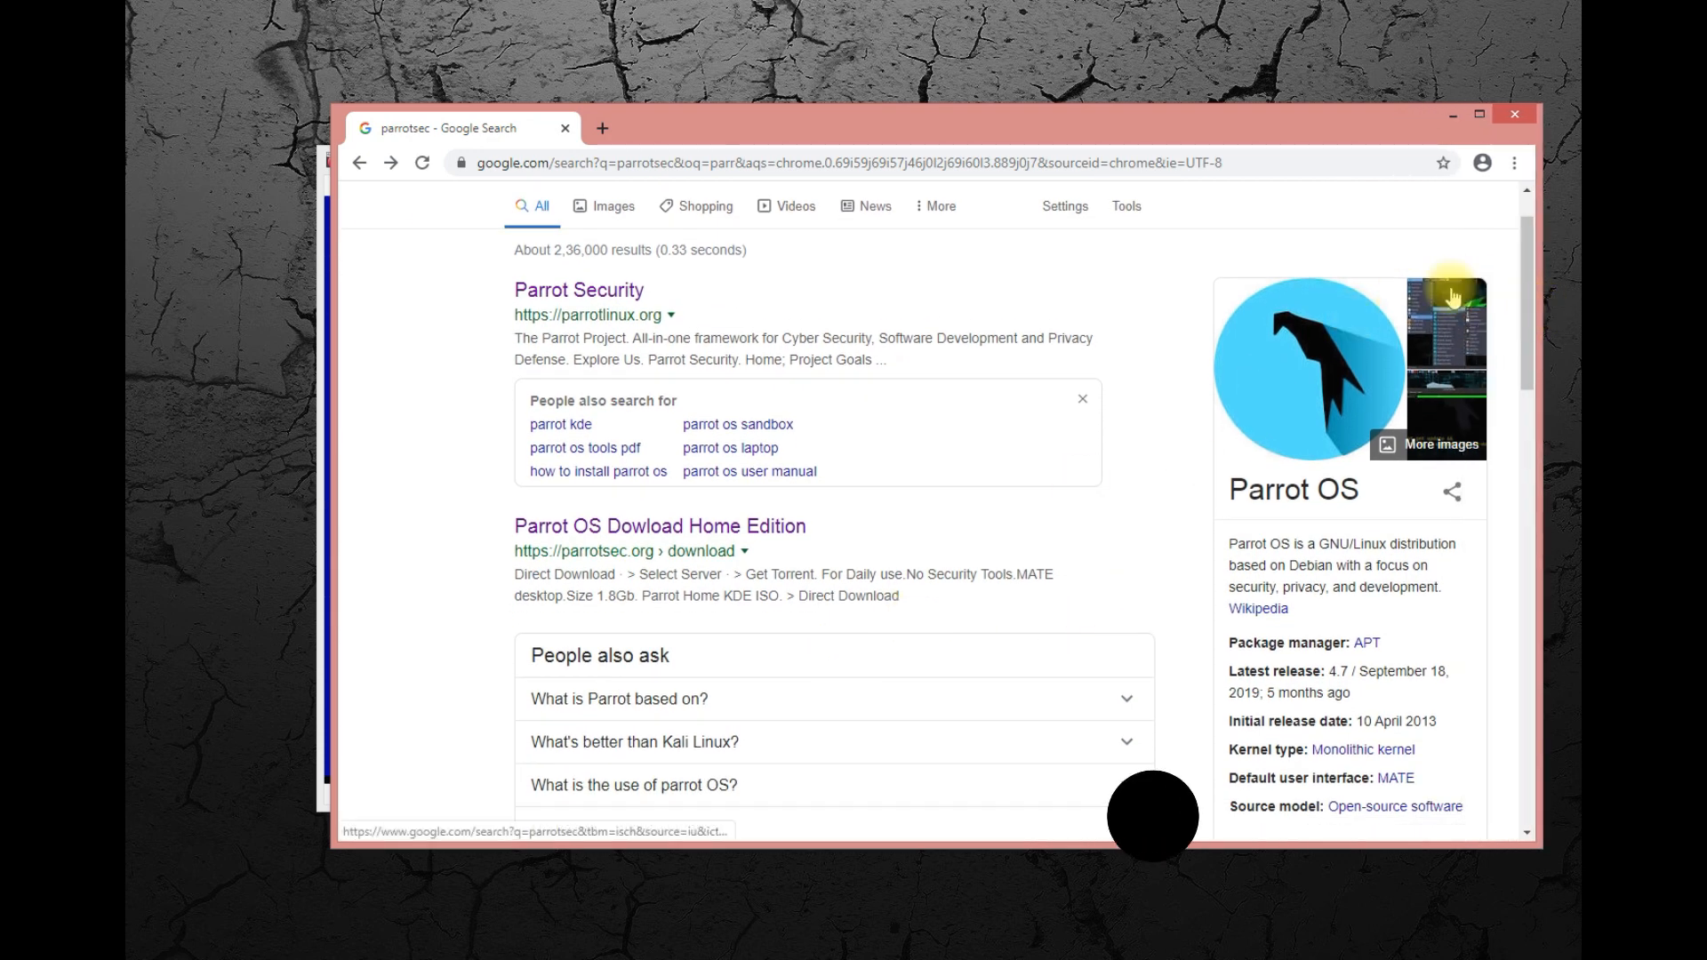
pyautogui.moveTo(1528, 286); pyautogui.dragTo(1502, 370)
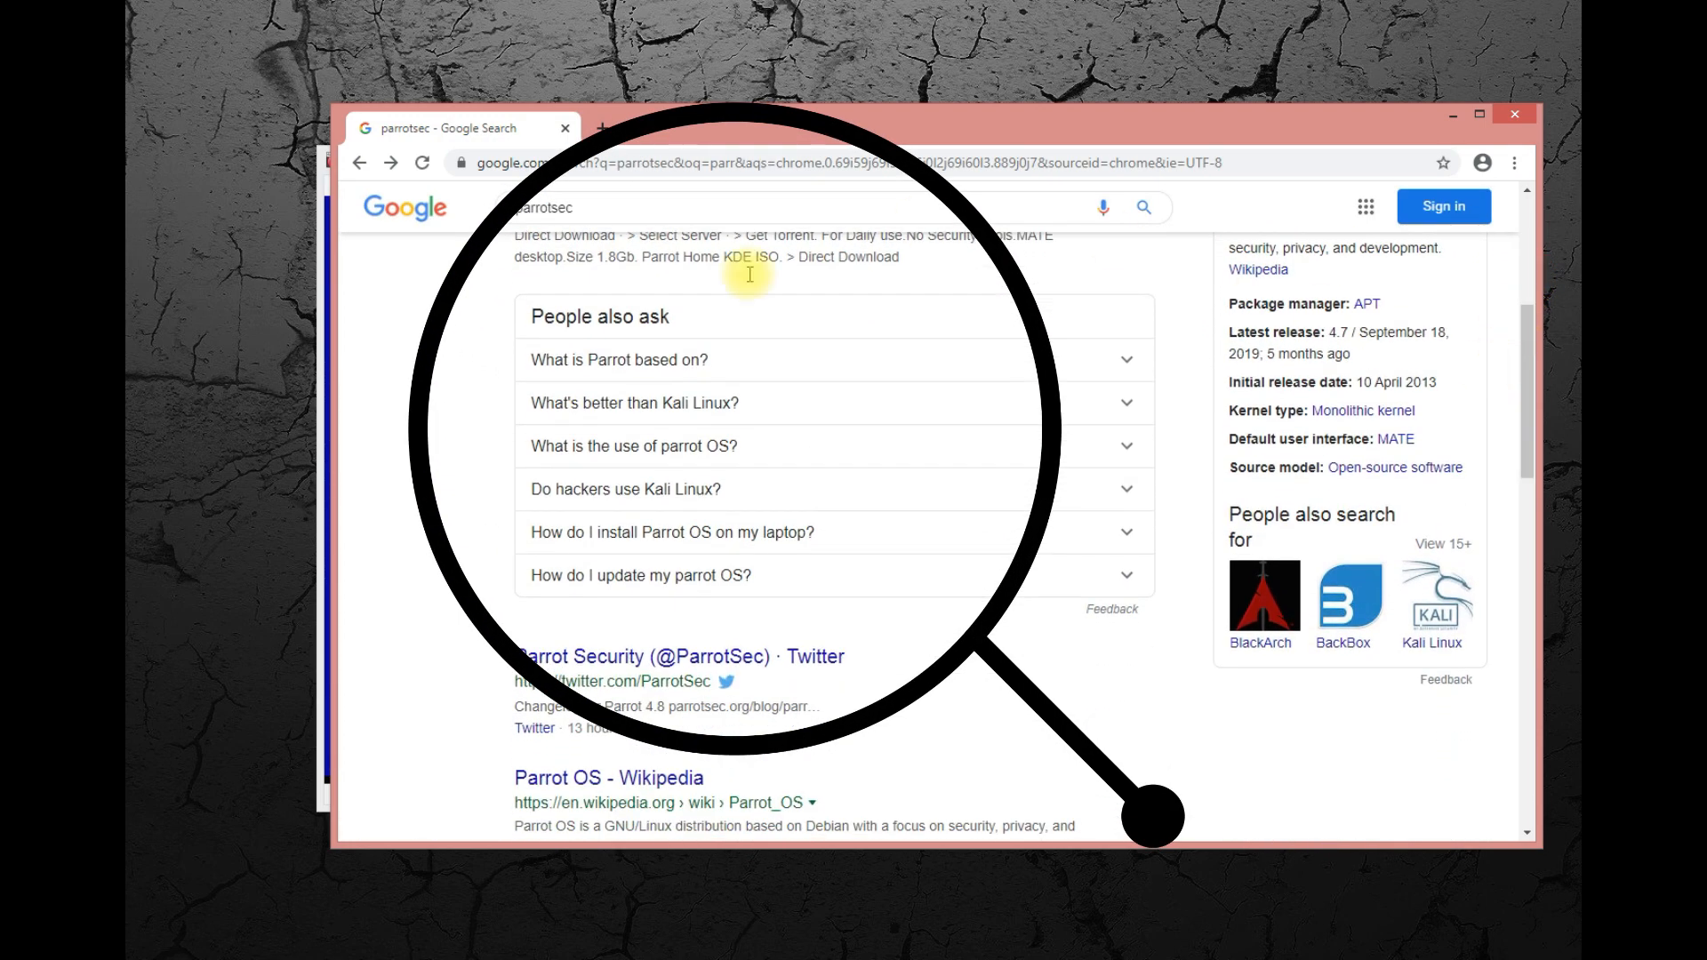
pyautogui.click(768, 369)
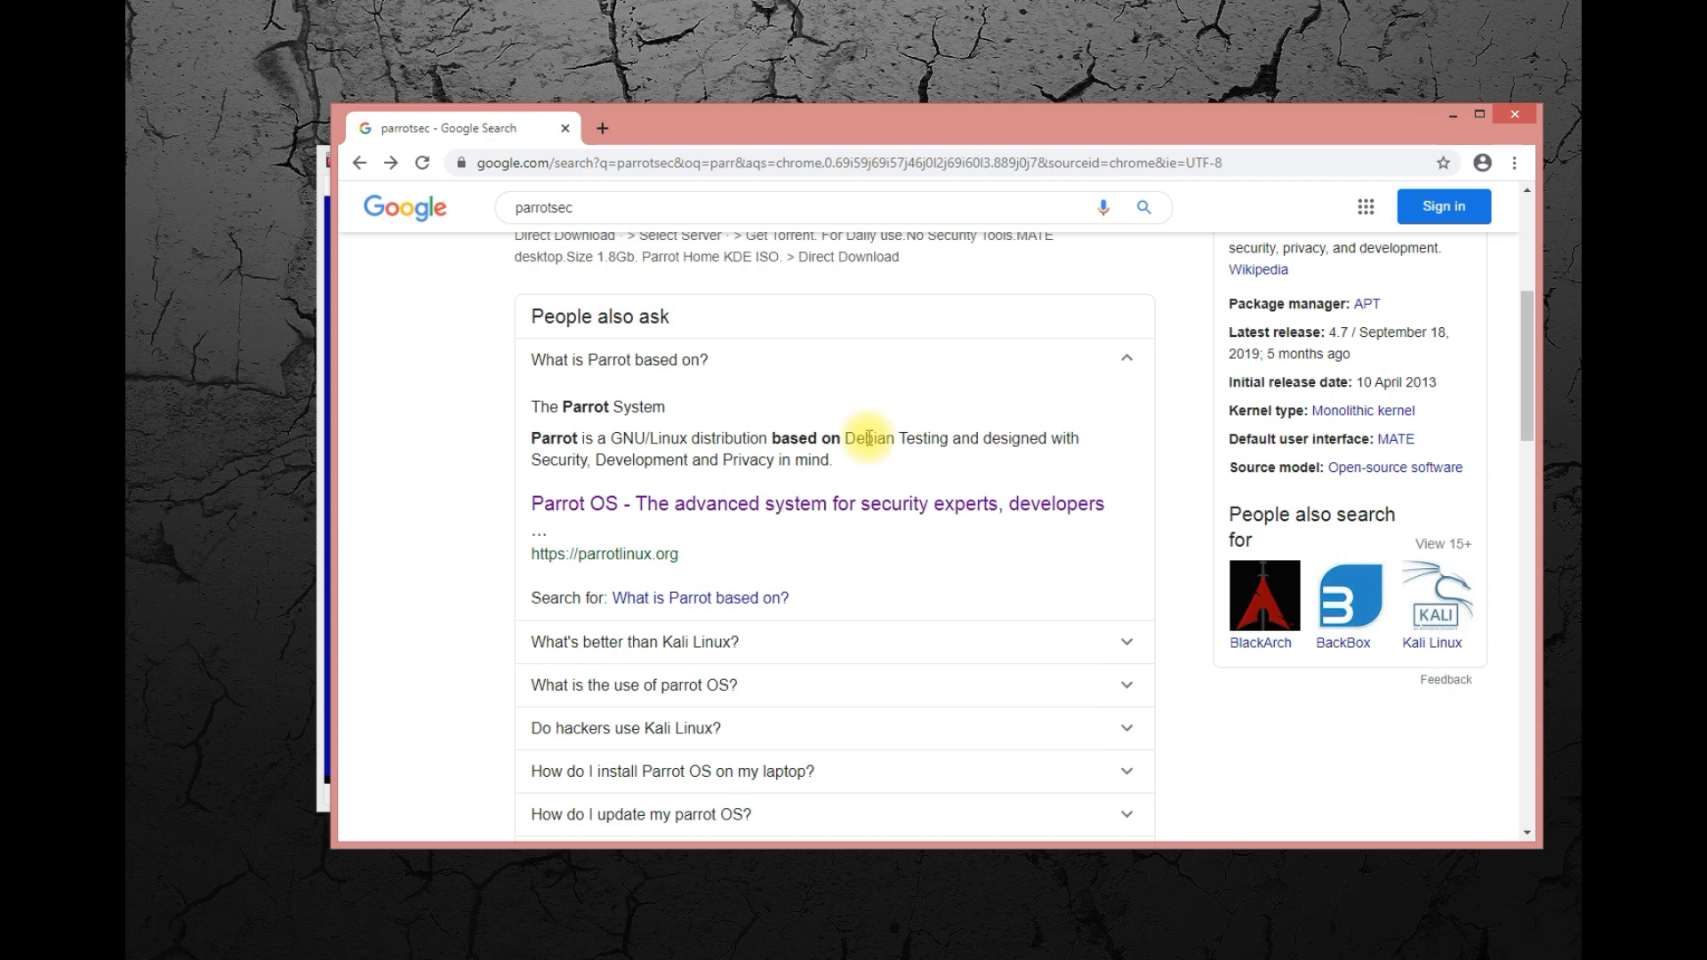
pyautogui.click(1130, 360)
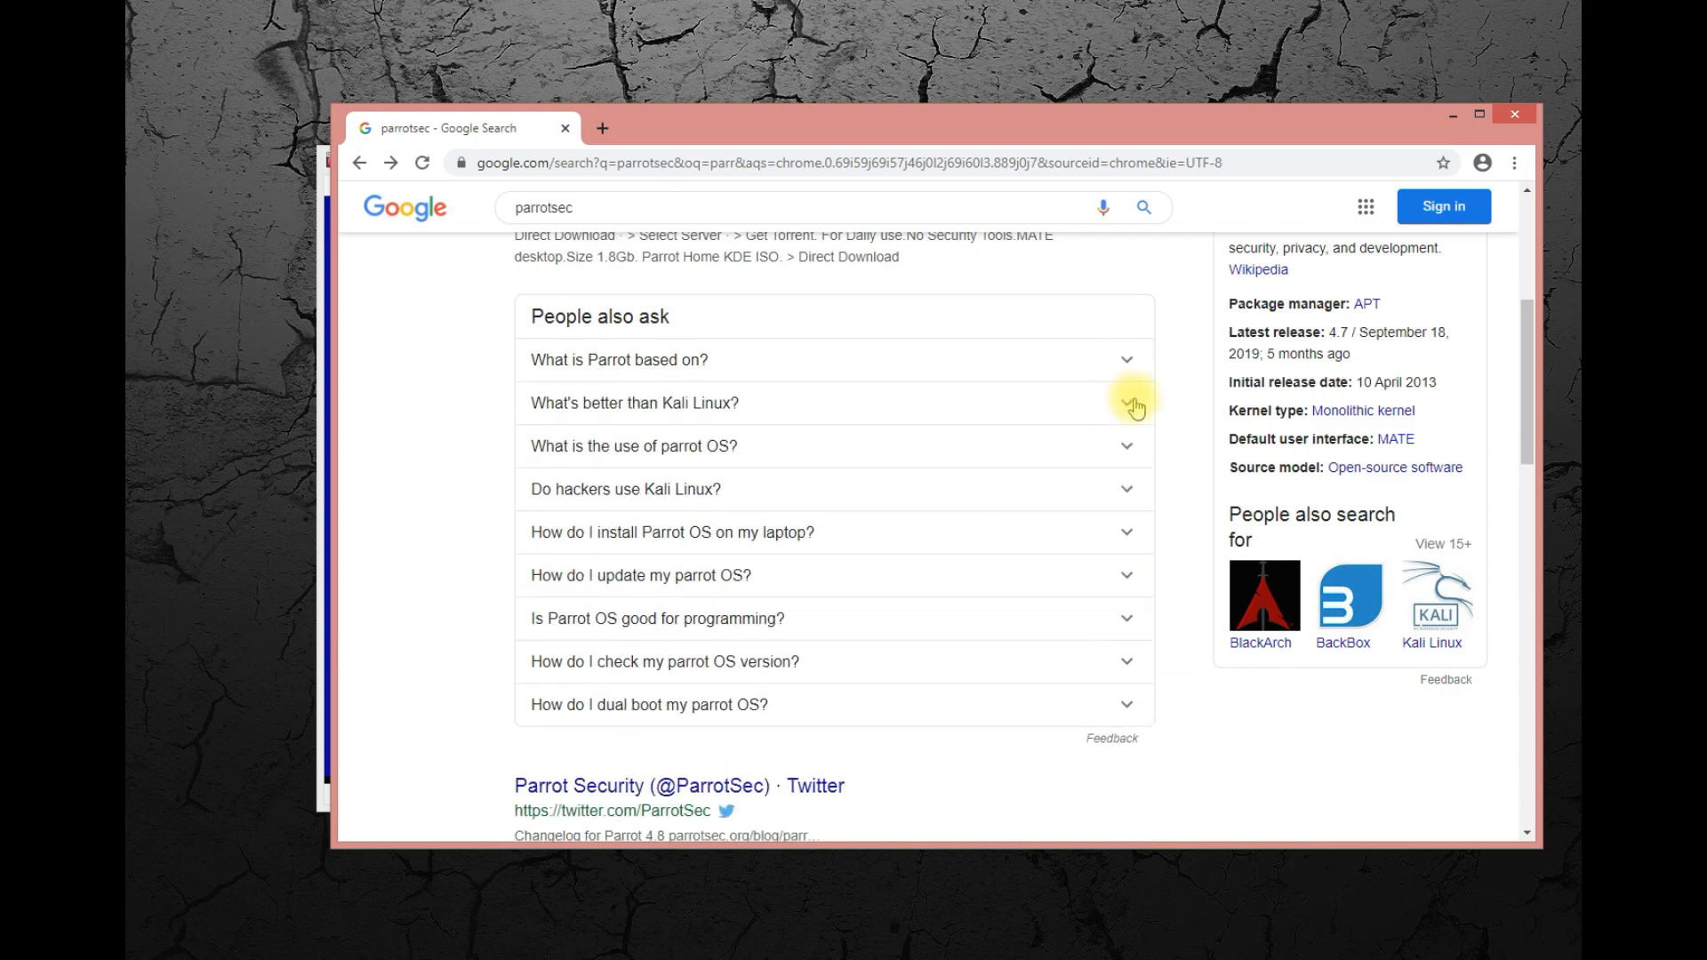
pyautogui.click(1129, 405)
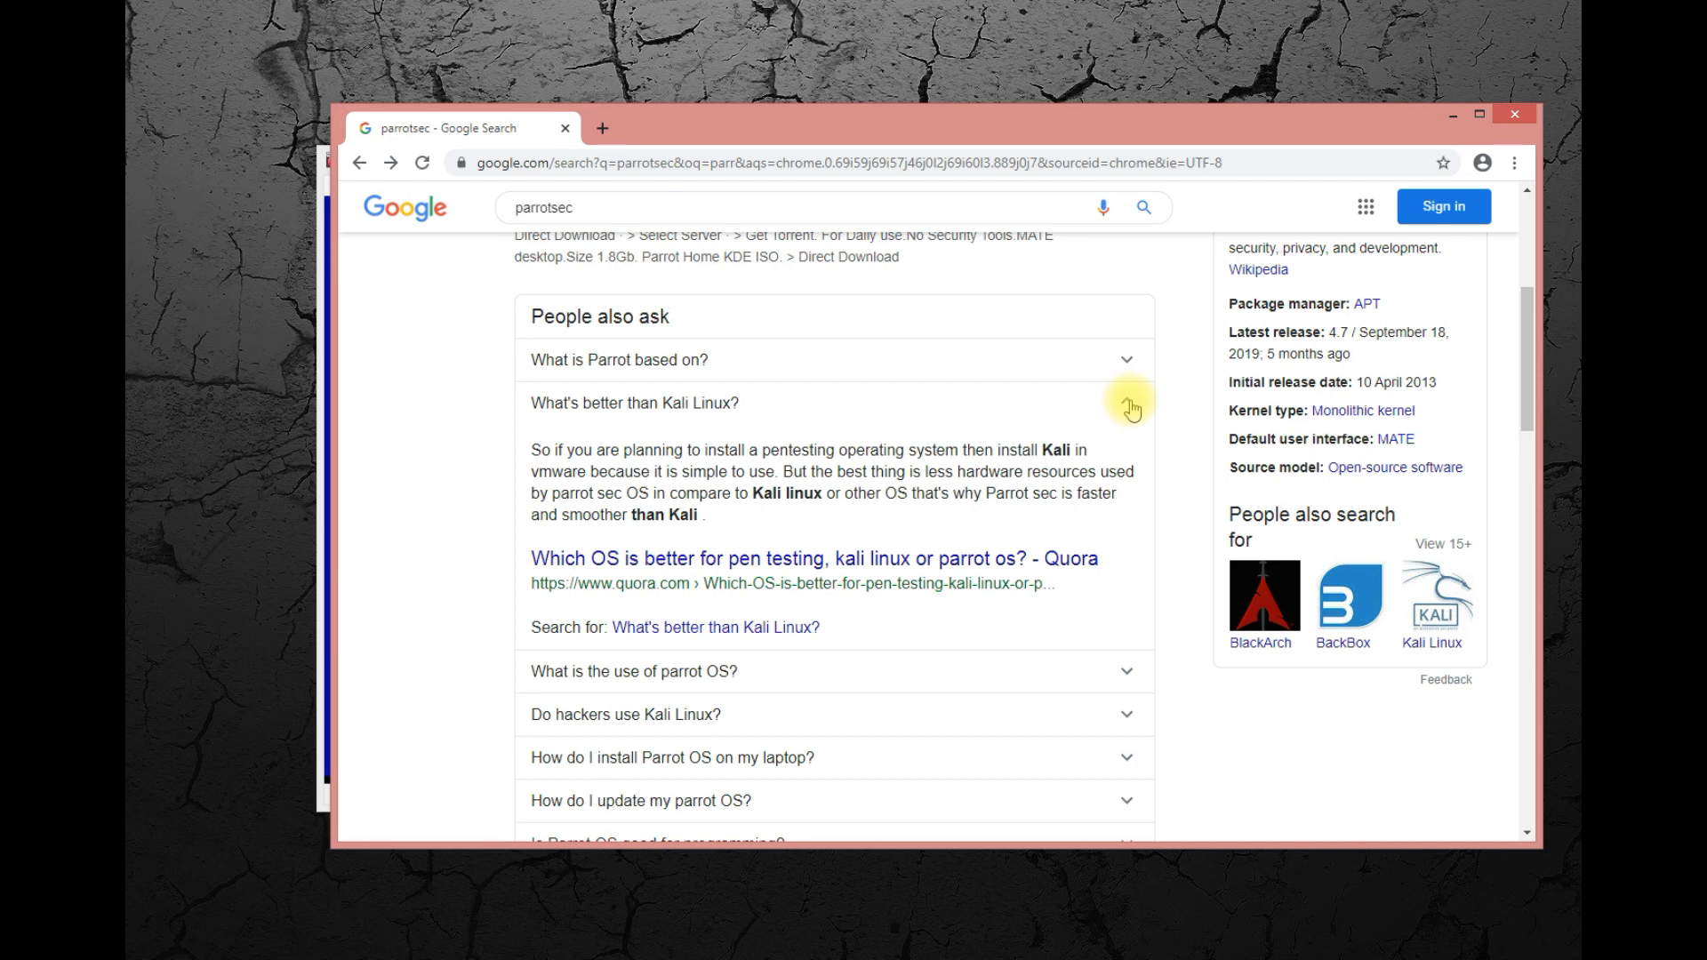
pyautogui.click(1127, 405)
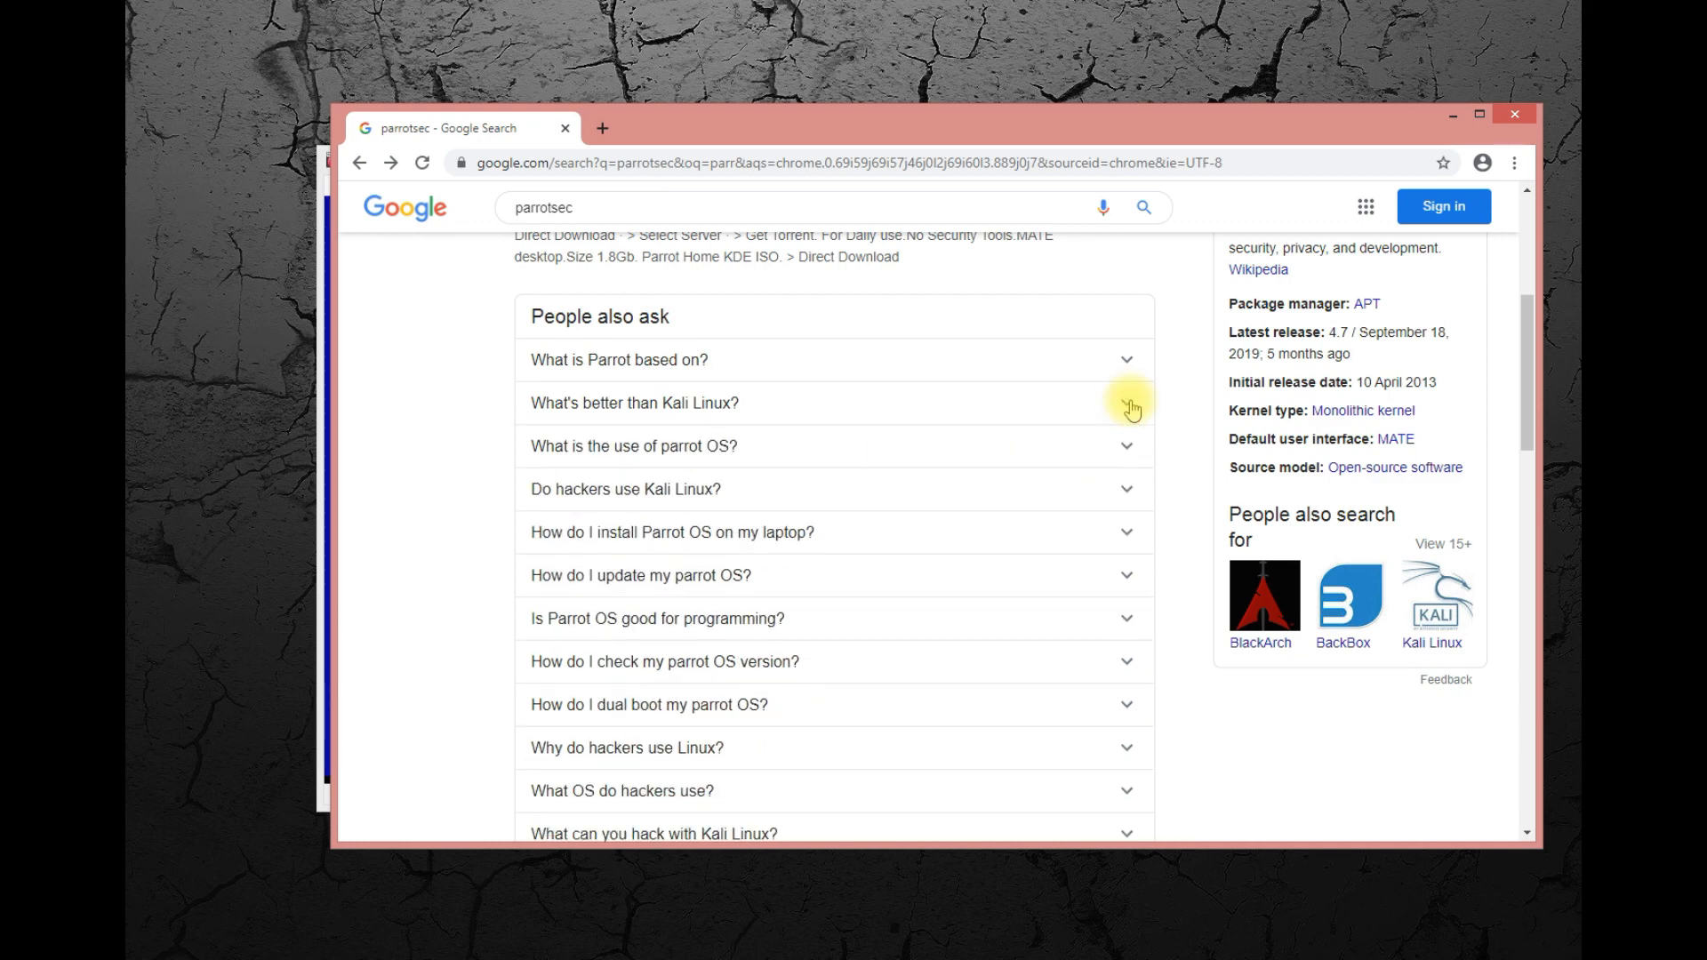
pyautogui.click(1128, 448)
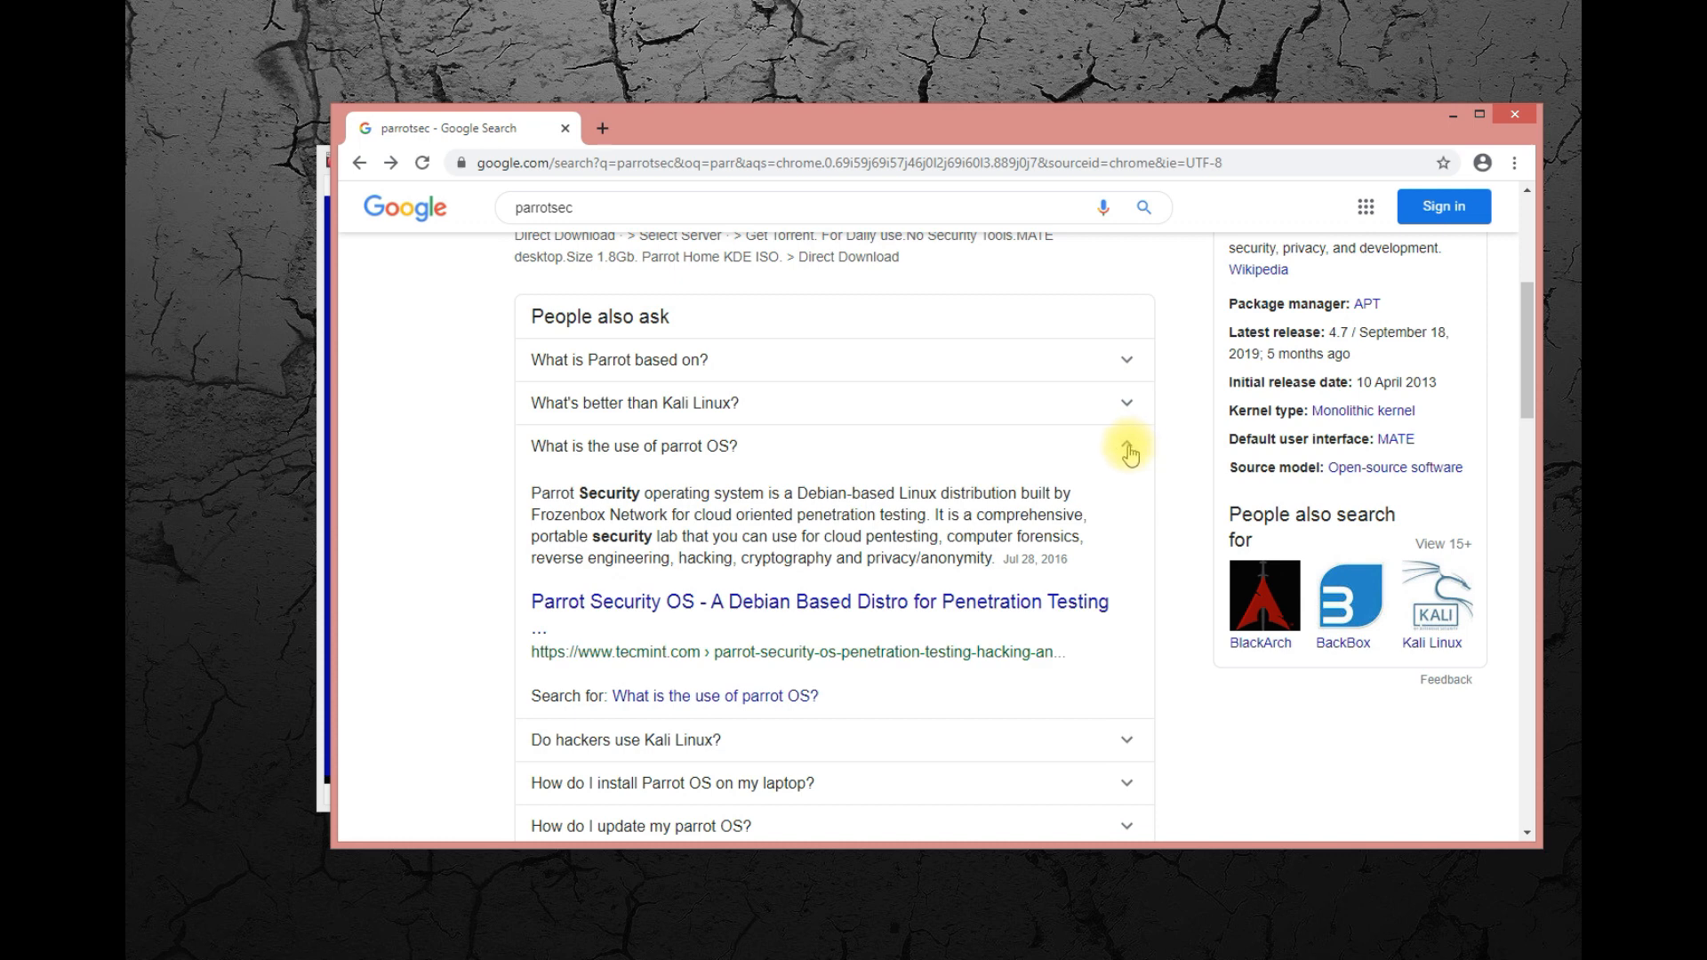
pyautogui.click(1127, 448)
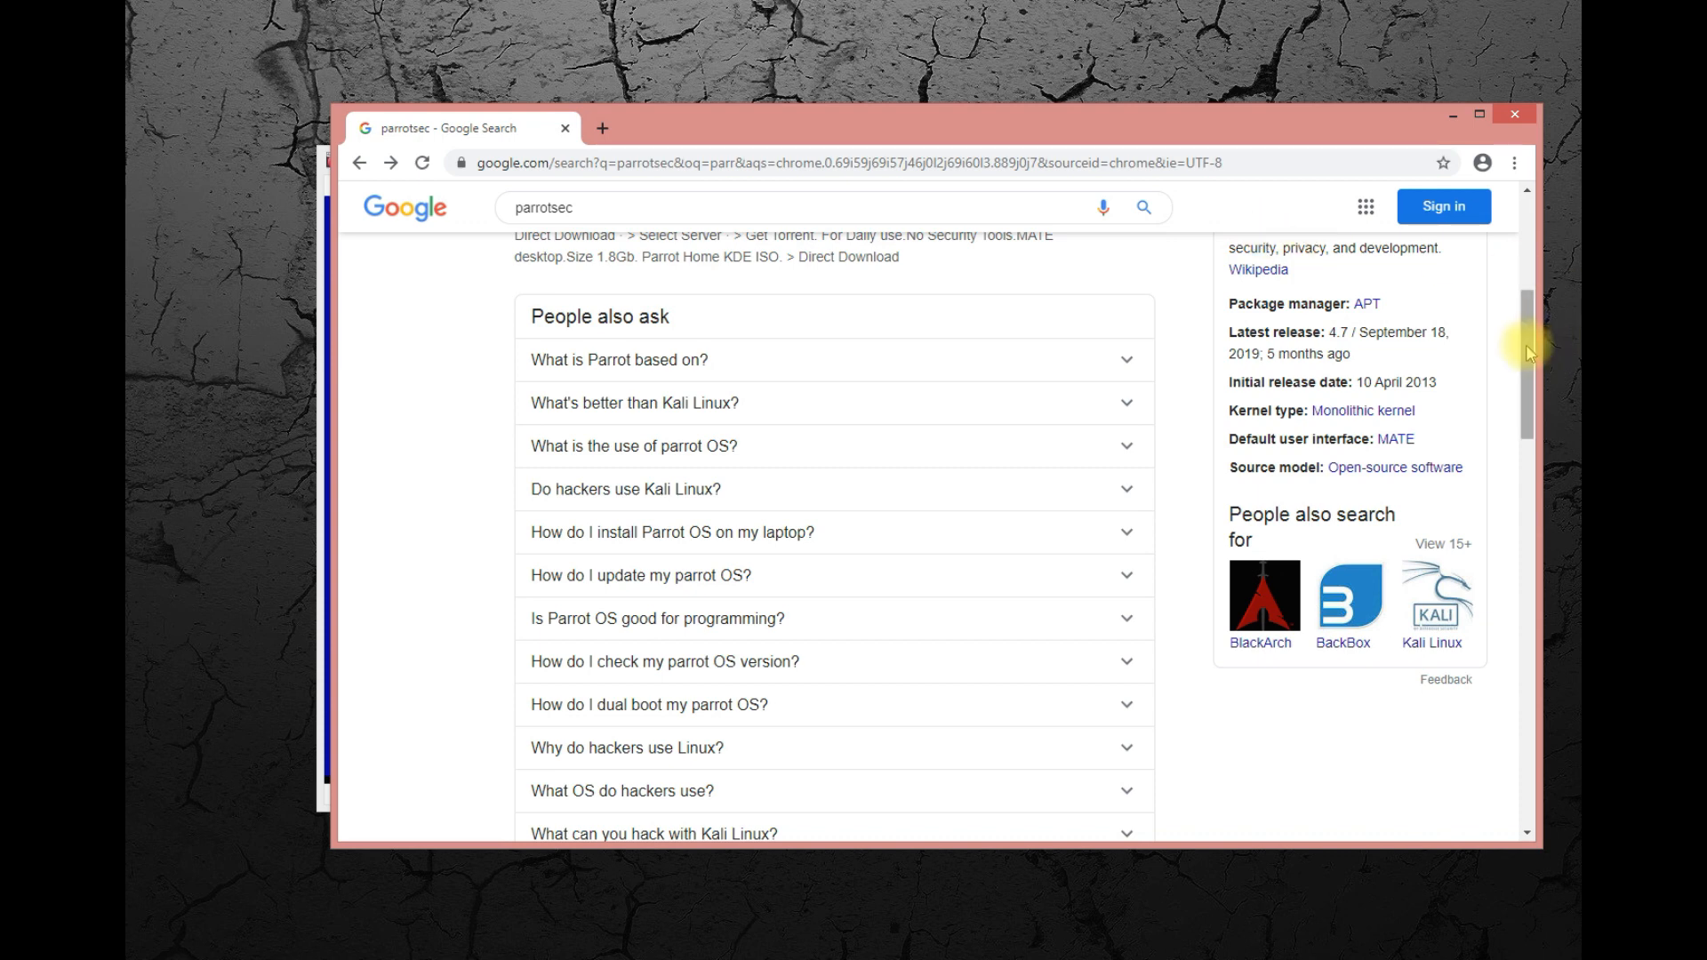
pyautogui.moveTo(1527, 352); pyautogui.dragTo(1528, 385)
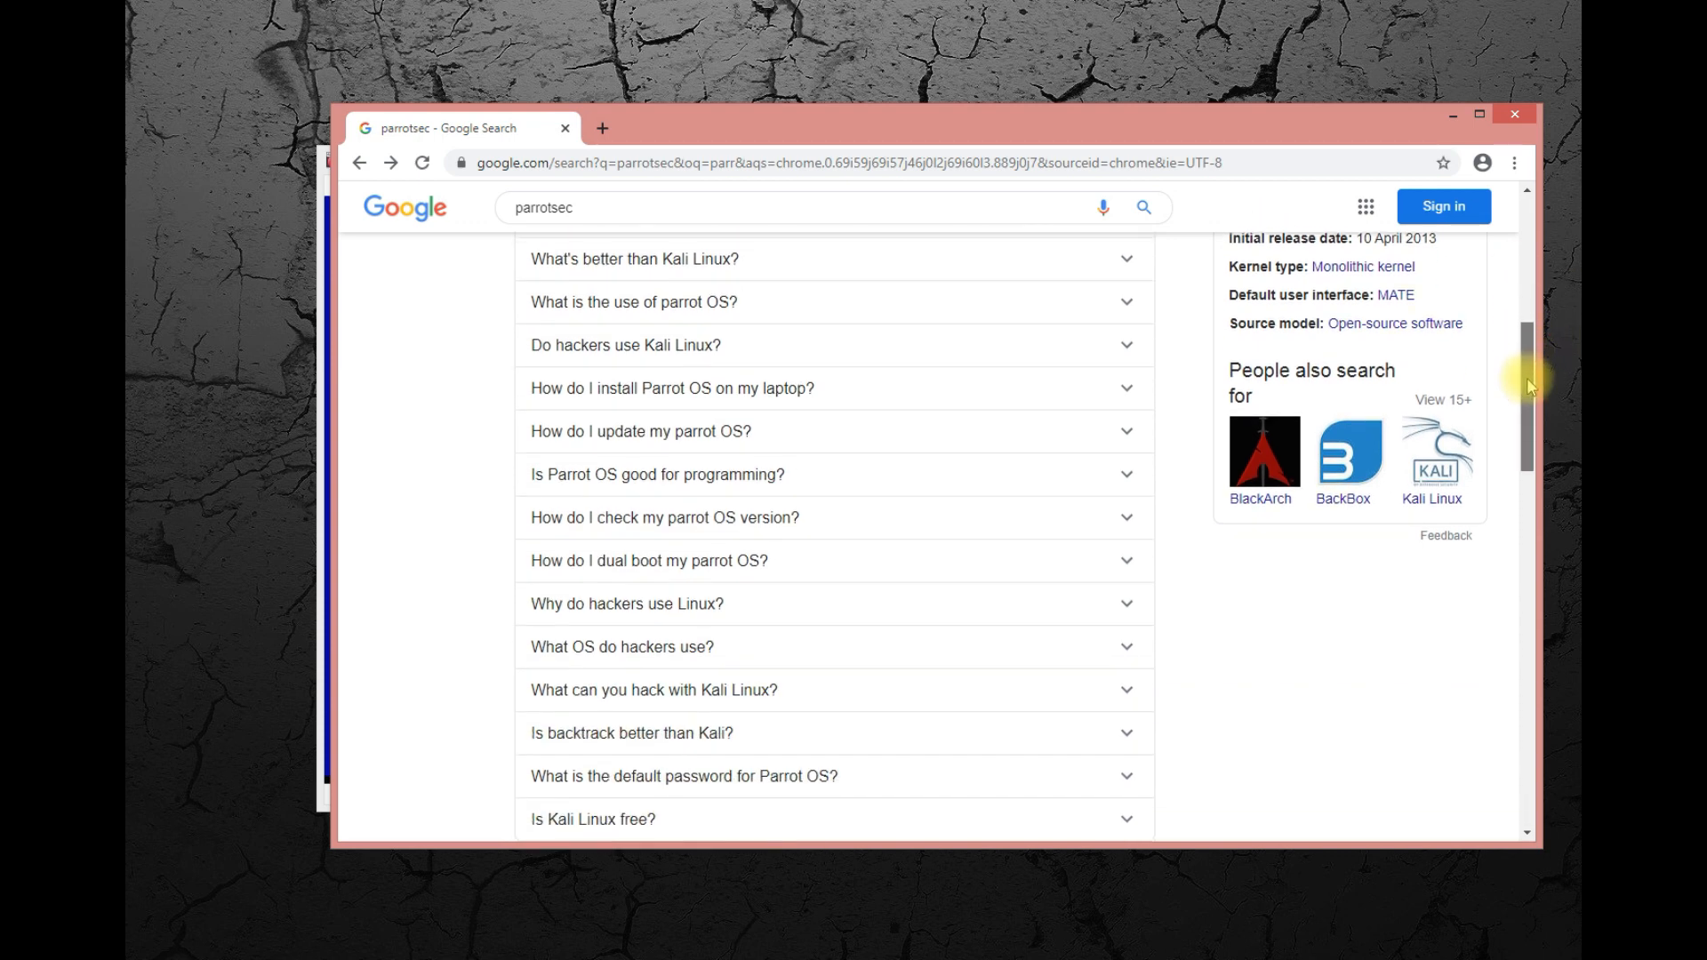
pyautogui.click(1455, 115)
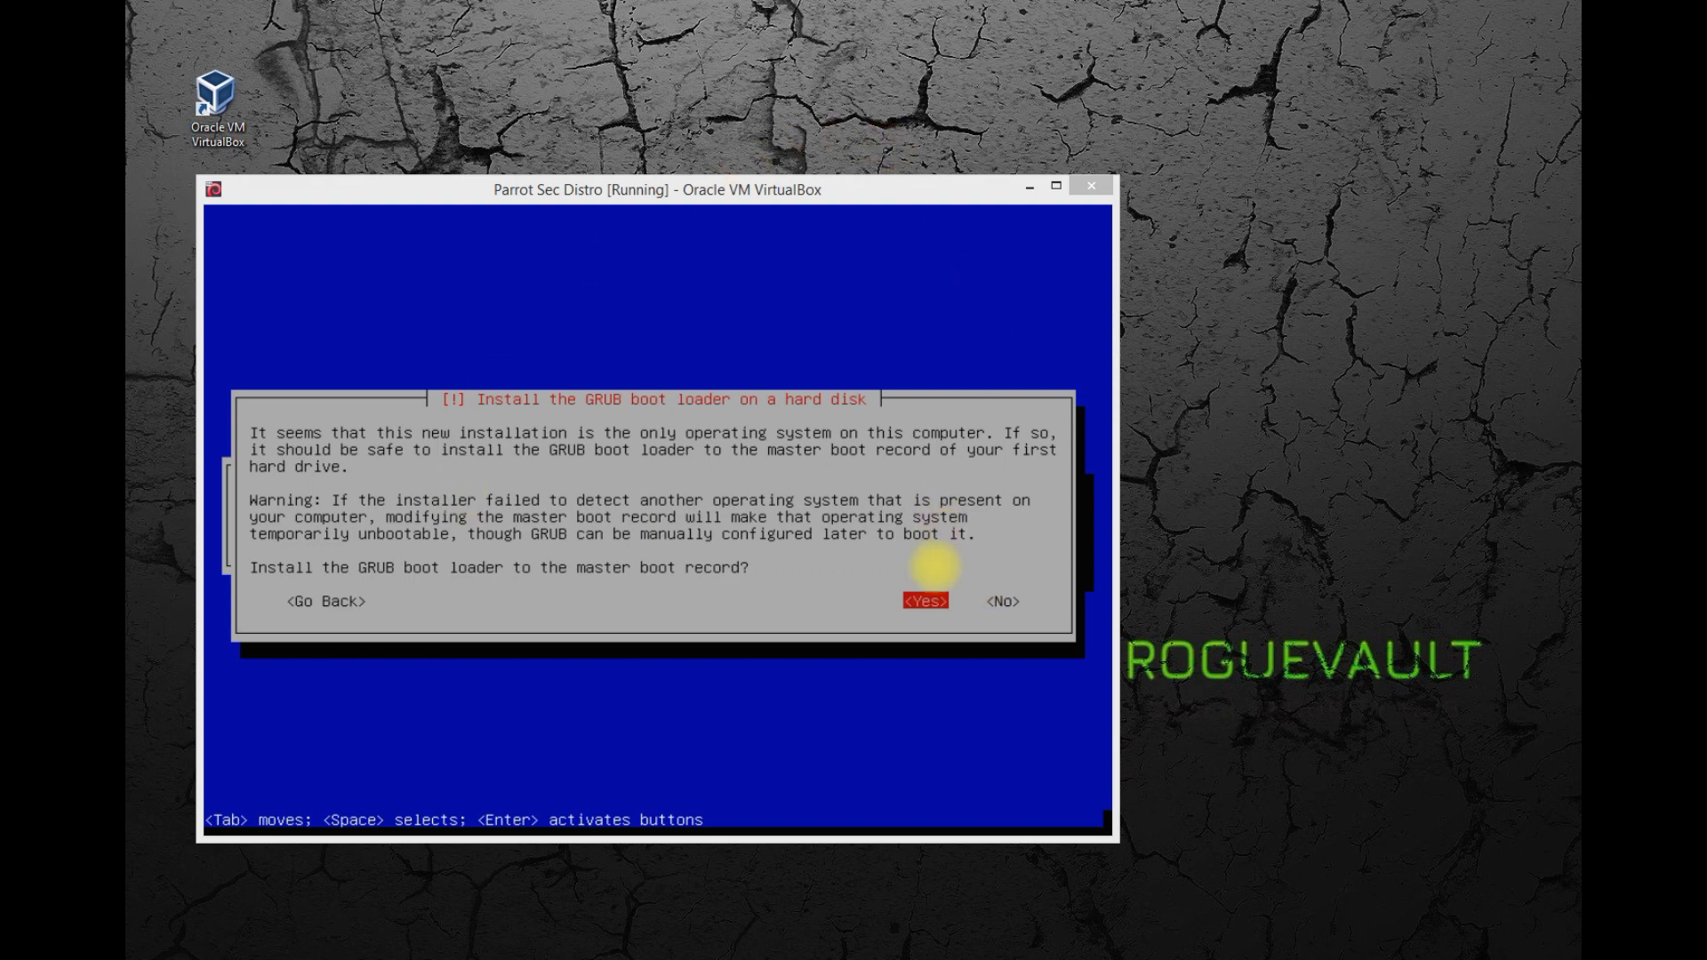
# Install the GRUB boot loader to the master boot record on /dev/sda.
pyautogui.click(934, 566)
pyautogui.press('Return')
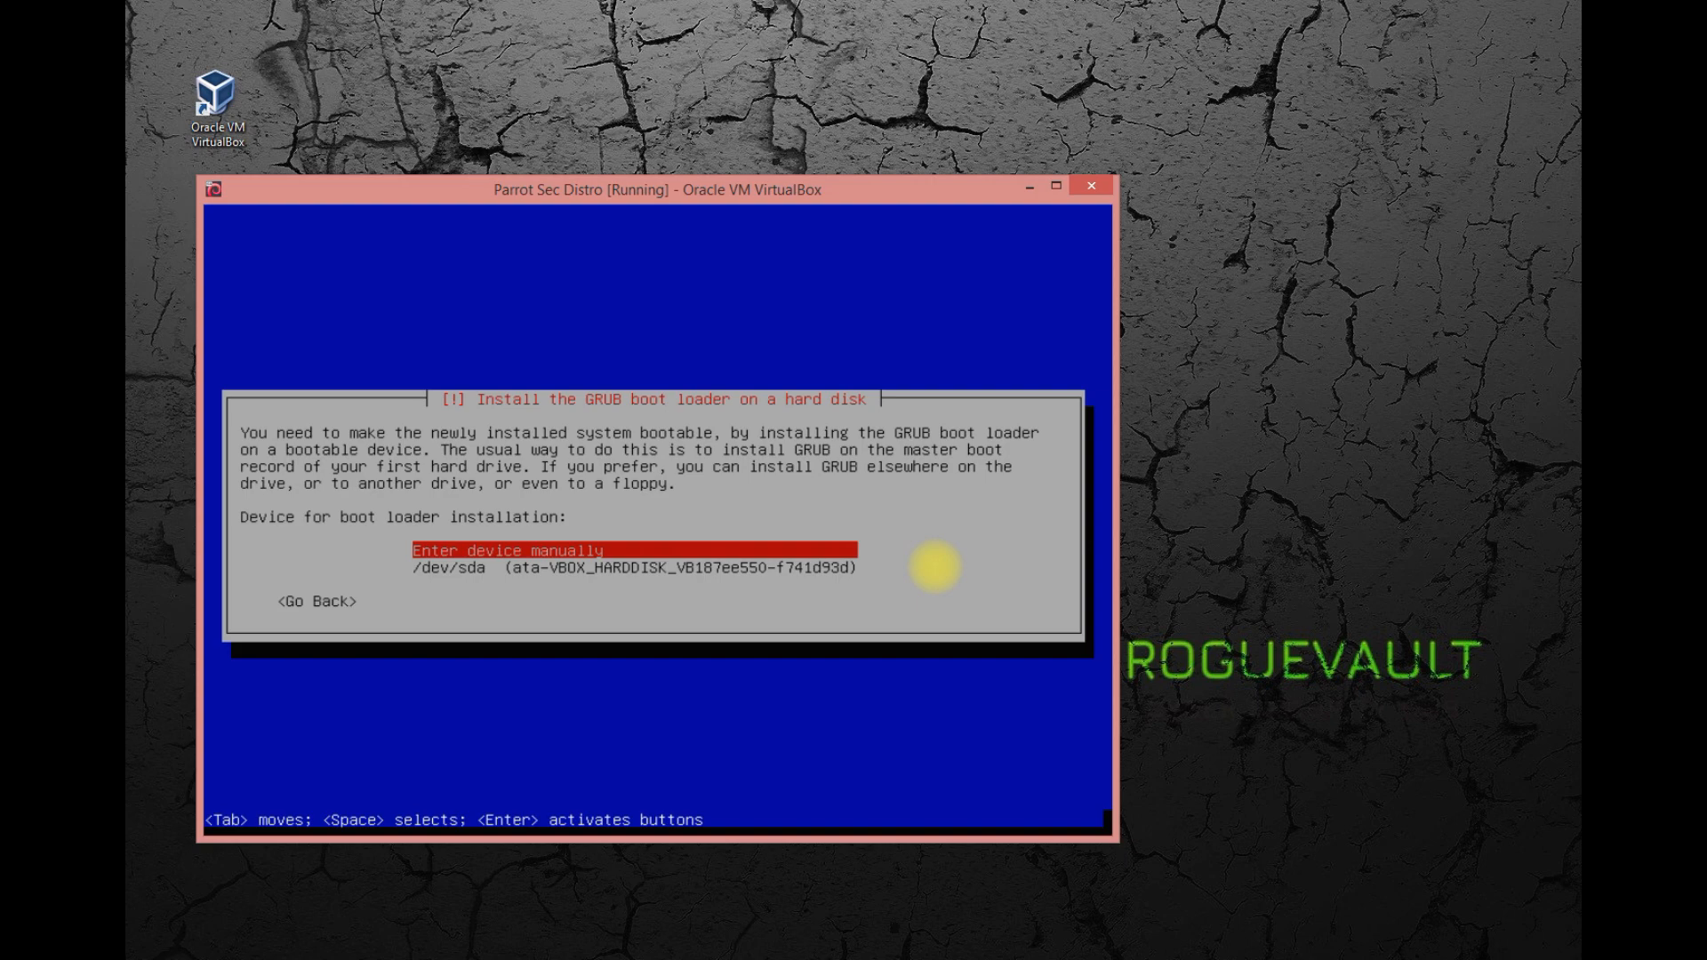
pyautogui.press('Down')
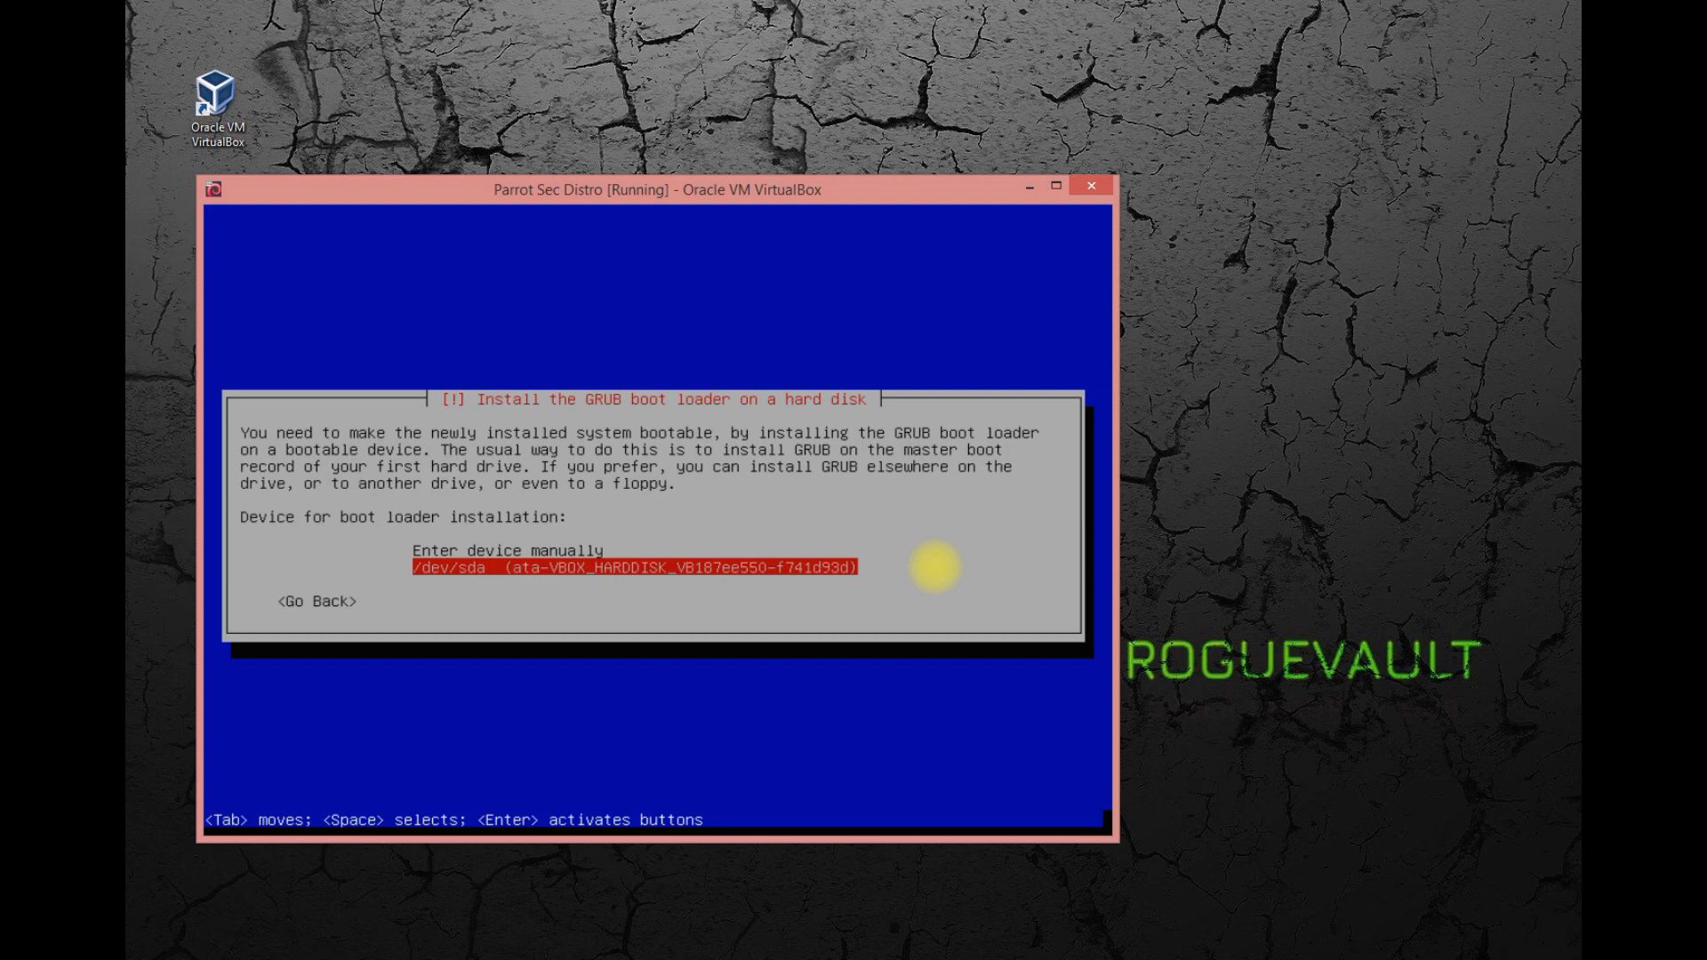
pyautogui.press('Return')
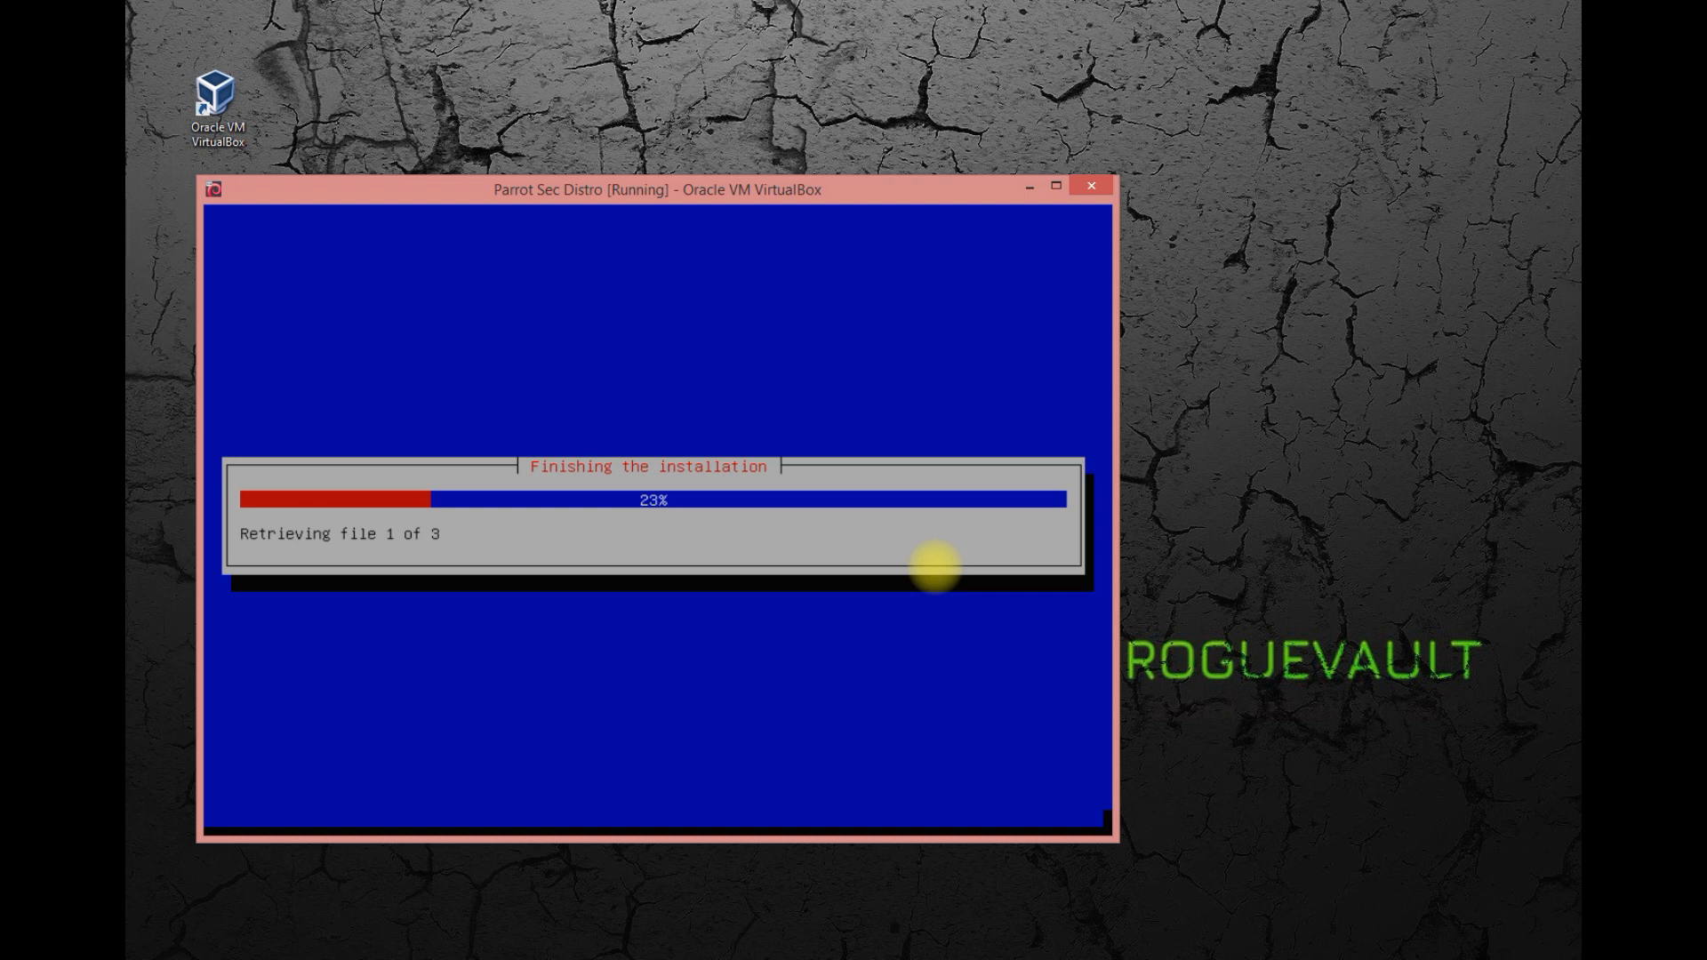
# Complete the installation and boot the virtual machine into the new system.
pyautogui.click(1515, 943)
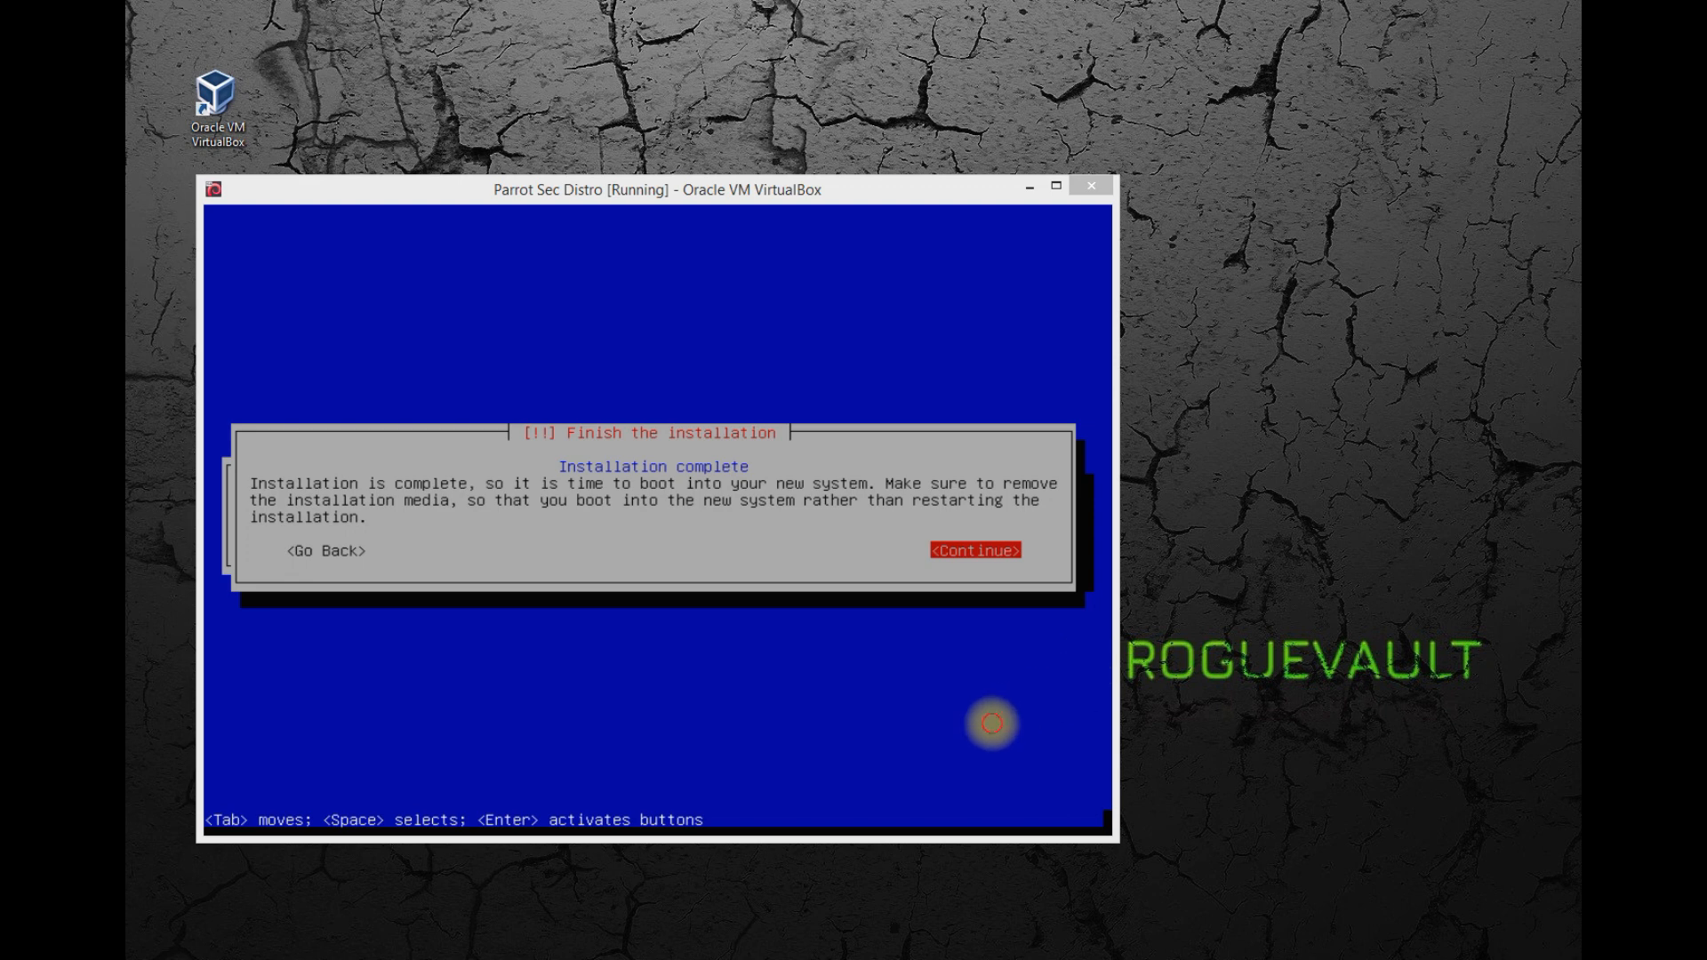
pyautogui.click(992, 723)
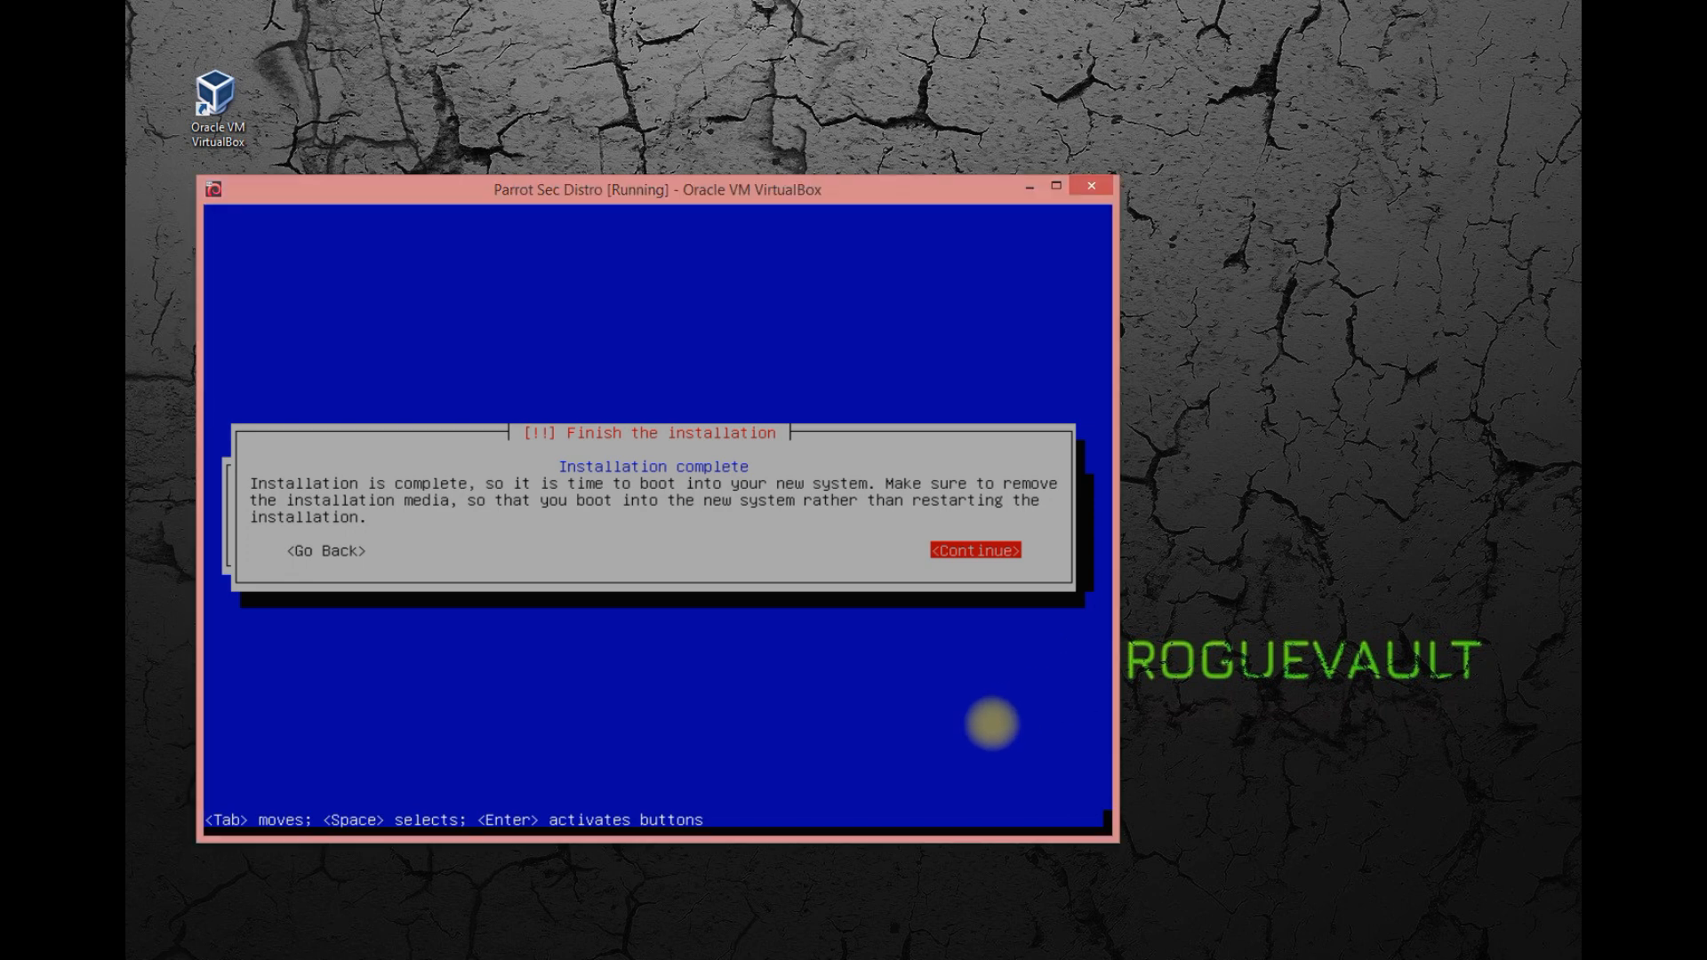
pyautogui.press('Return')
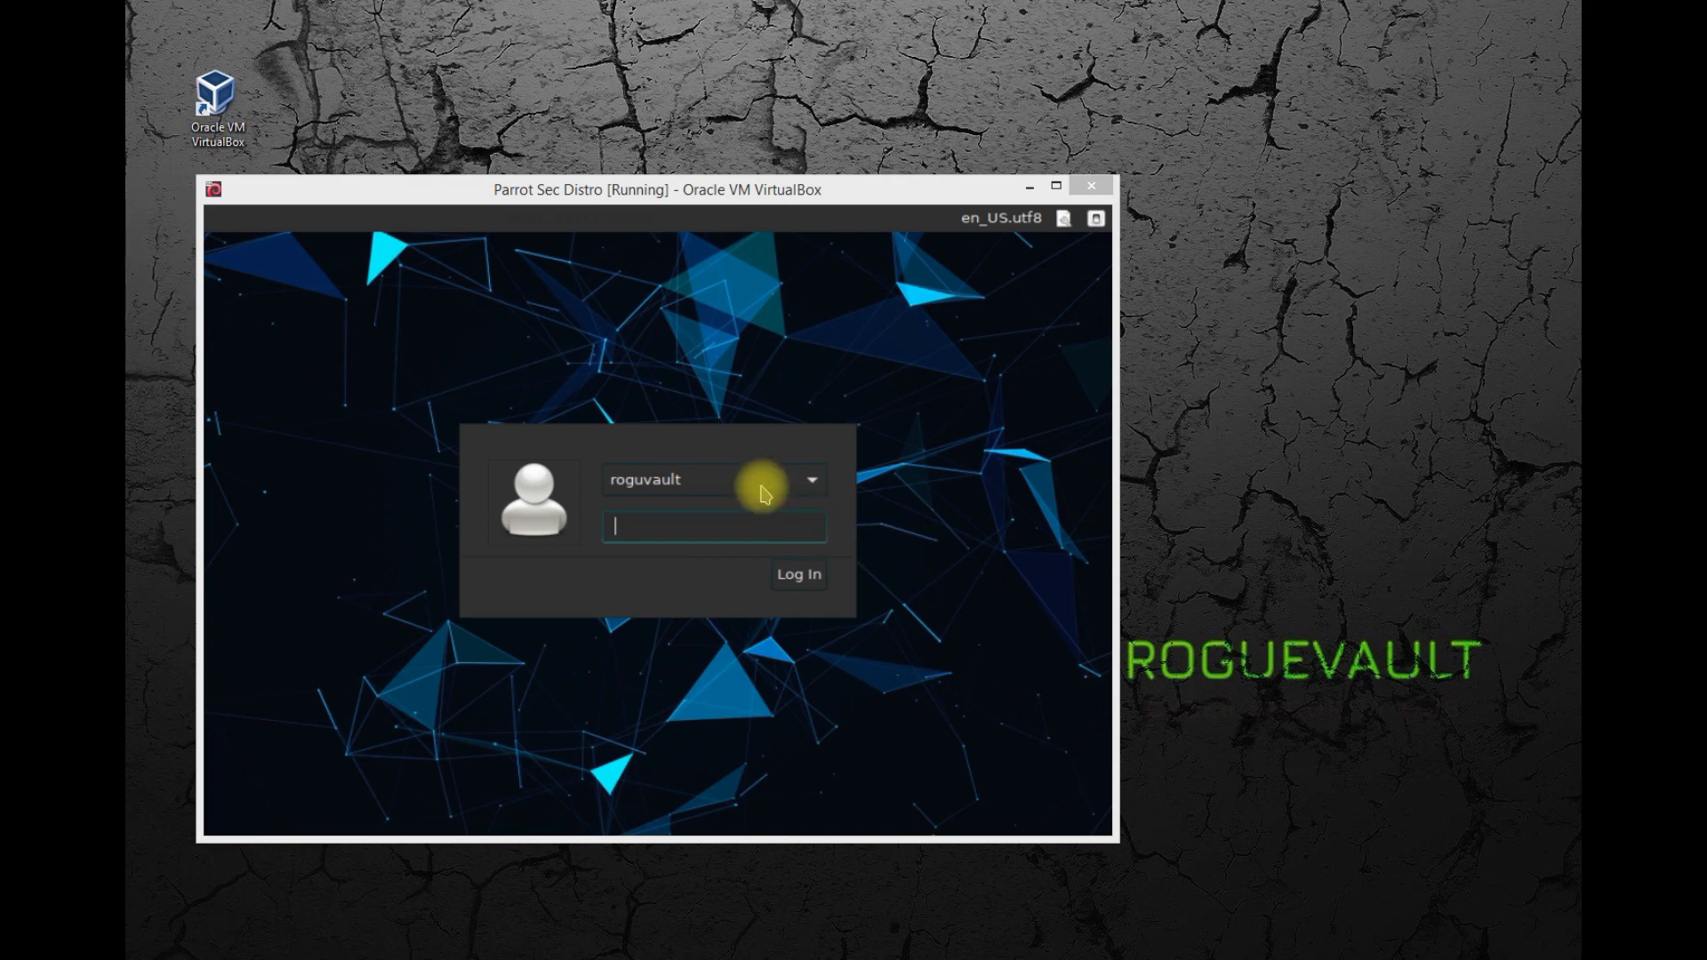
# Log in to the new Parrot system with the existing user account and its account password.
pyautogui.click(717, 489)
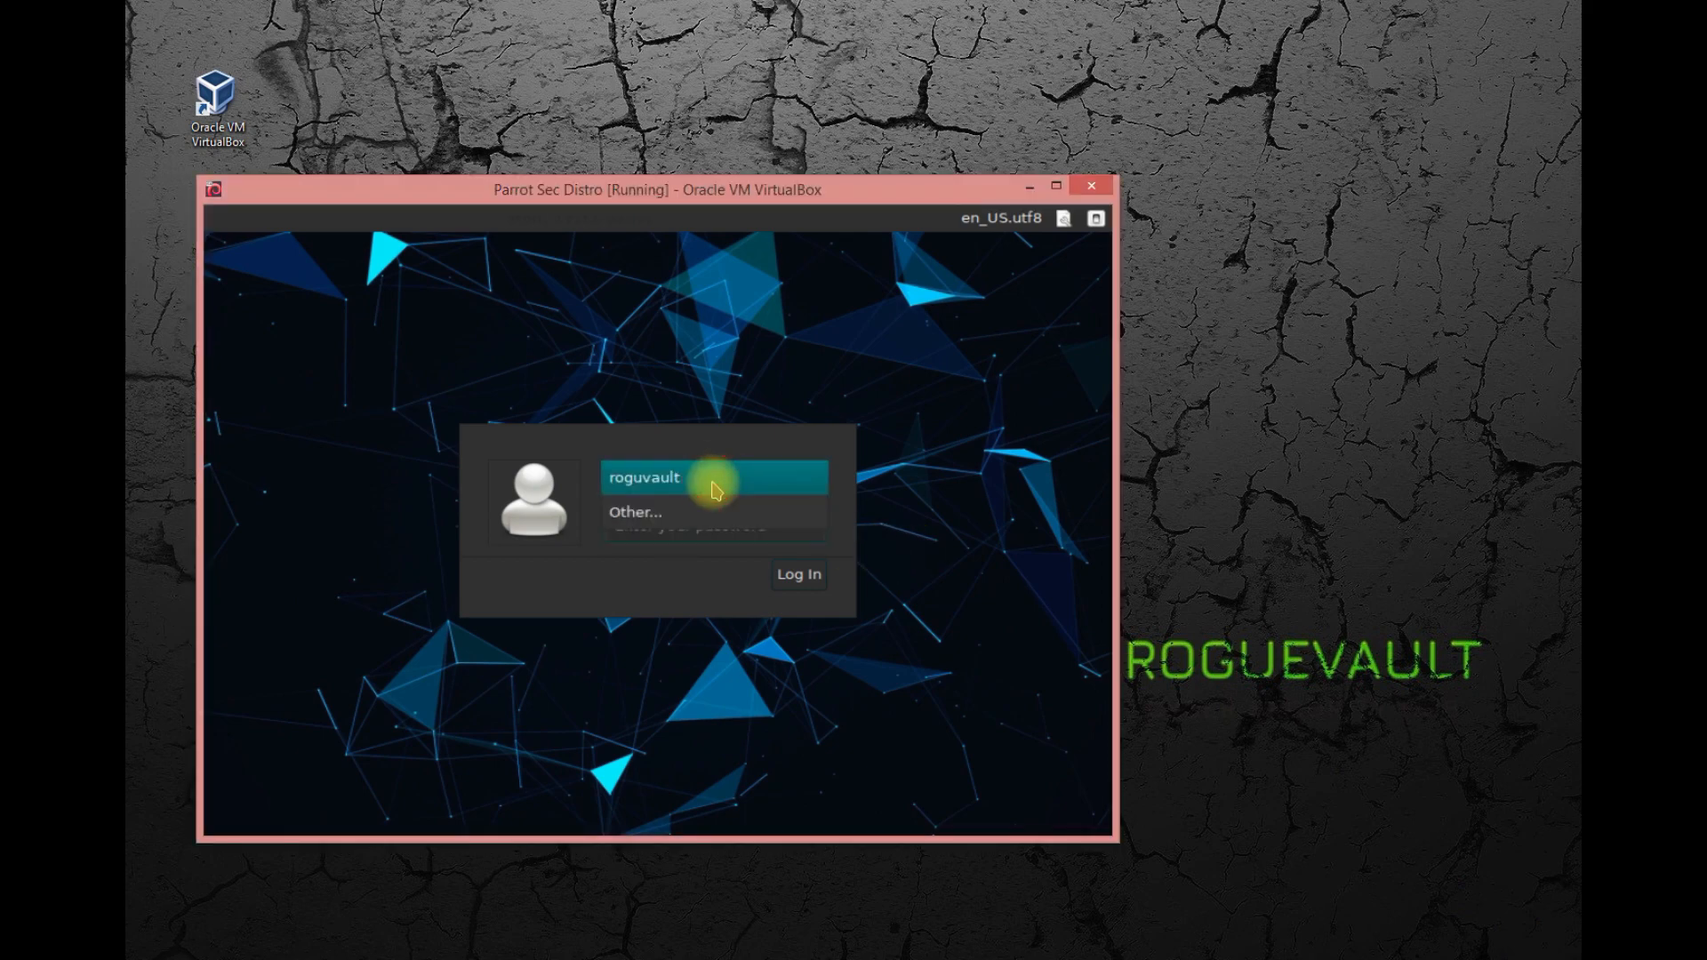
pyautogui.click(716, 485)
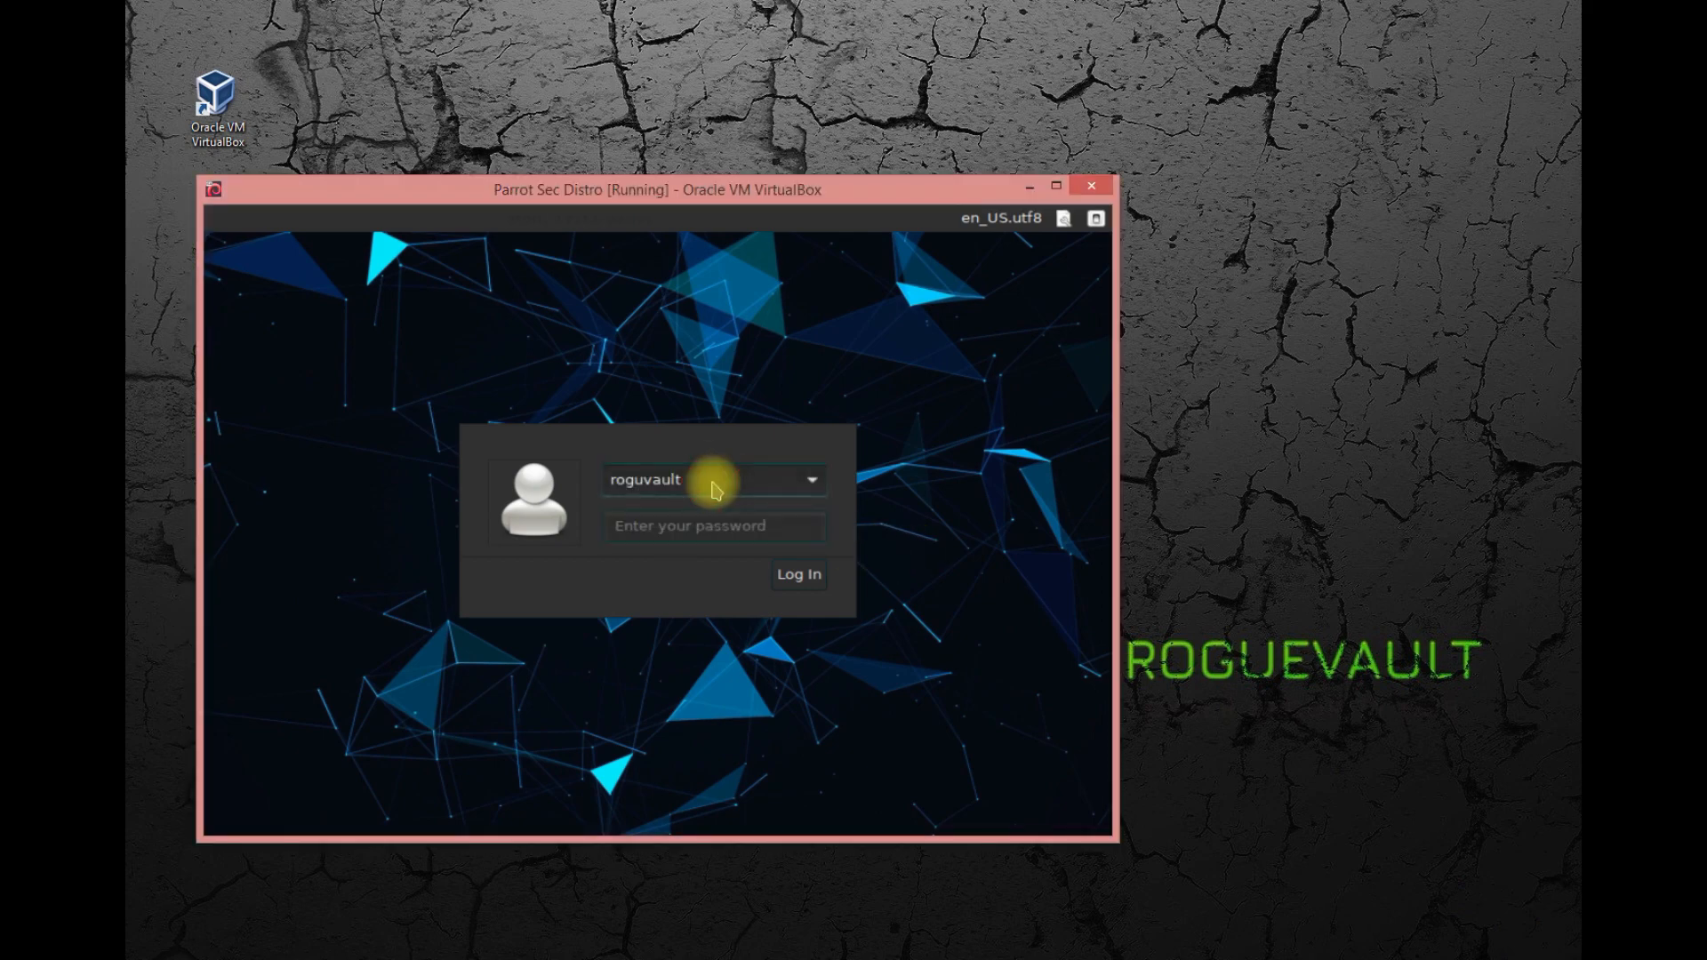
pyautogui.click(720, 529)
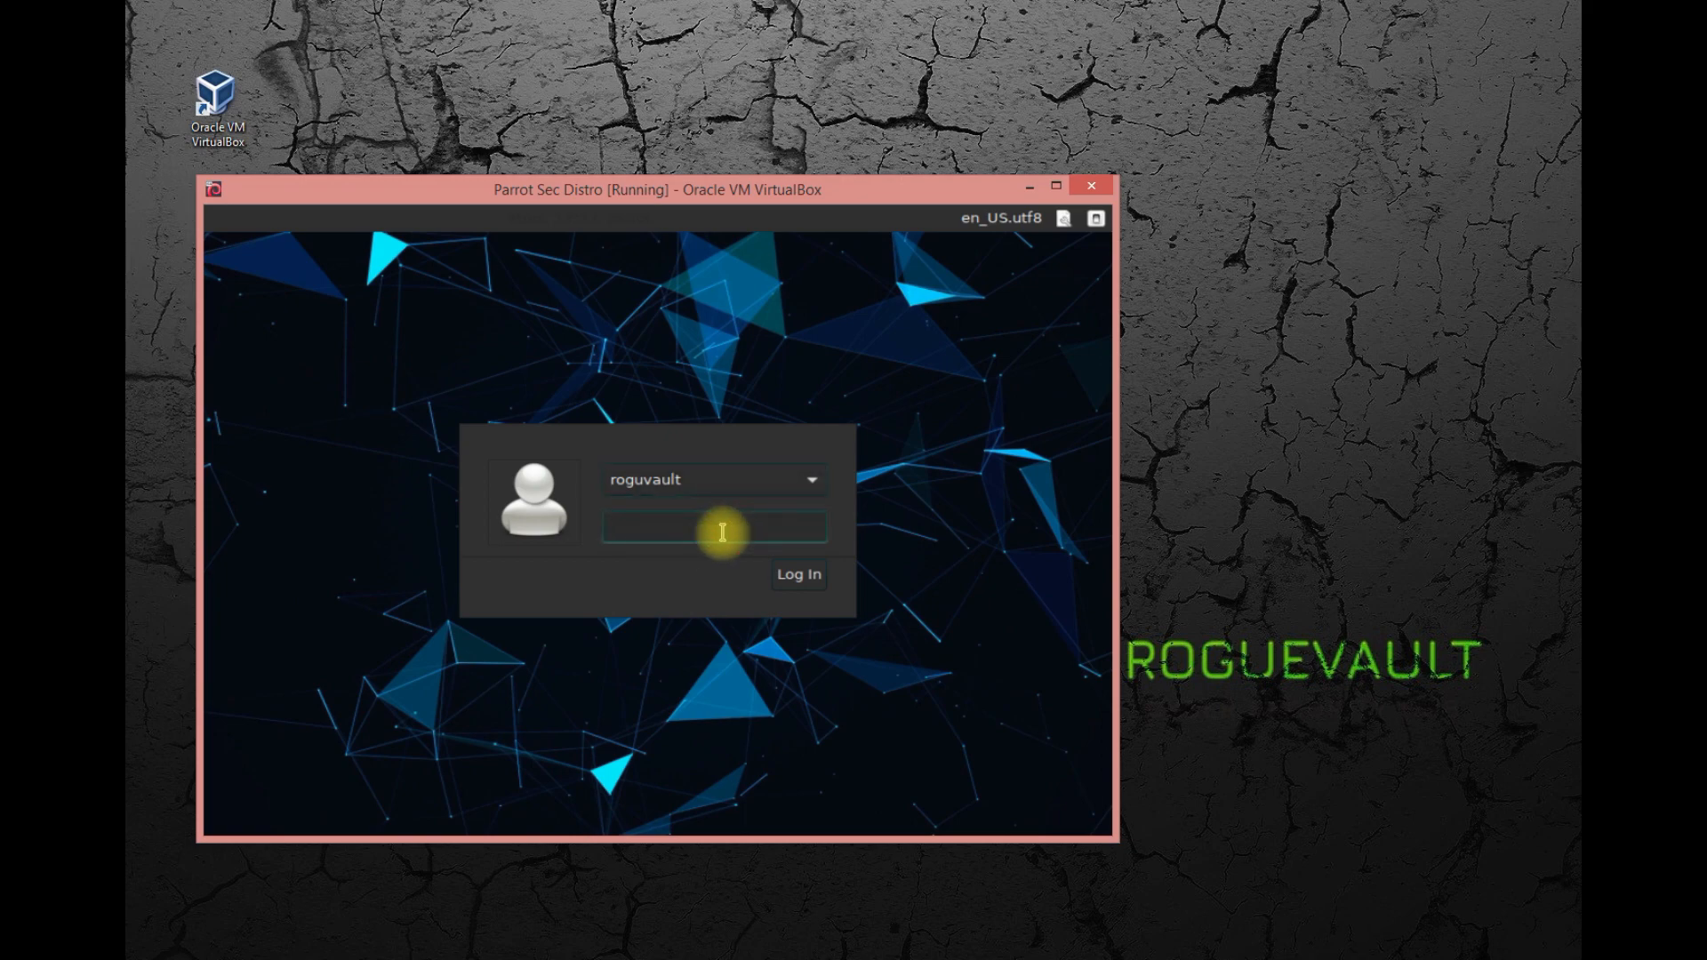
pyautogui.write('toor')
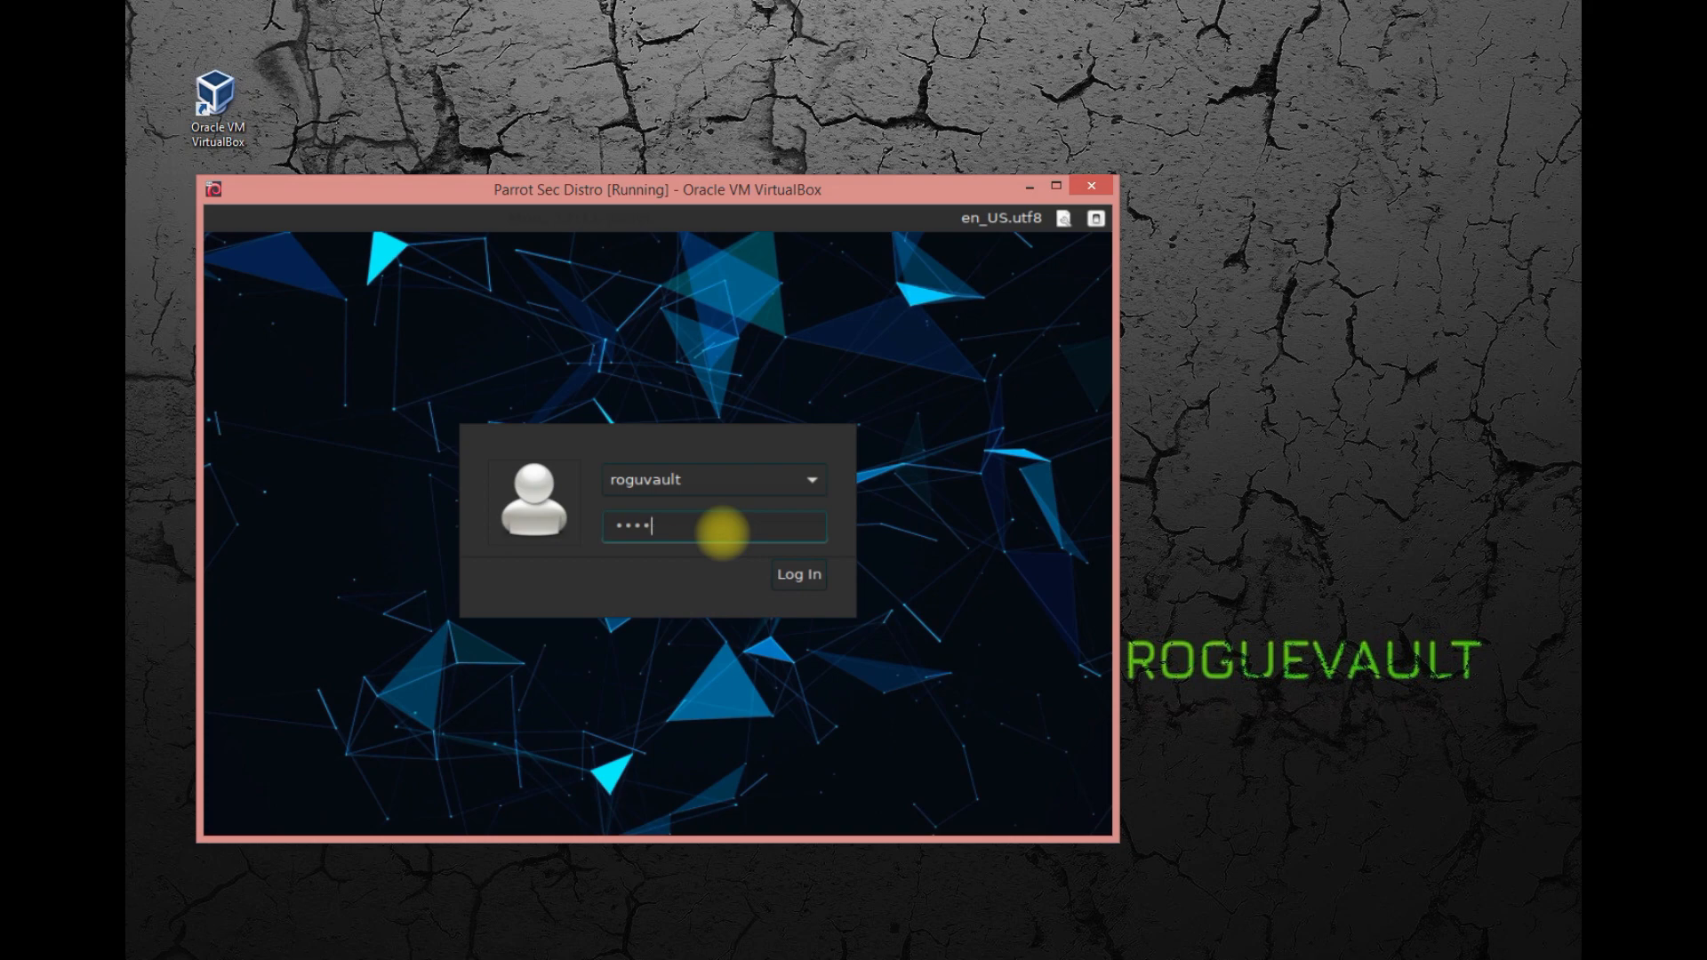
pyautogui.click(800, 576)
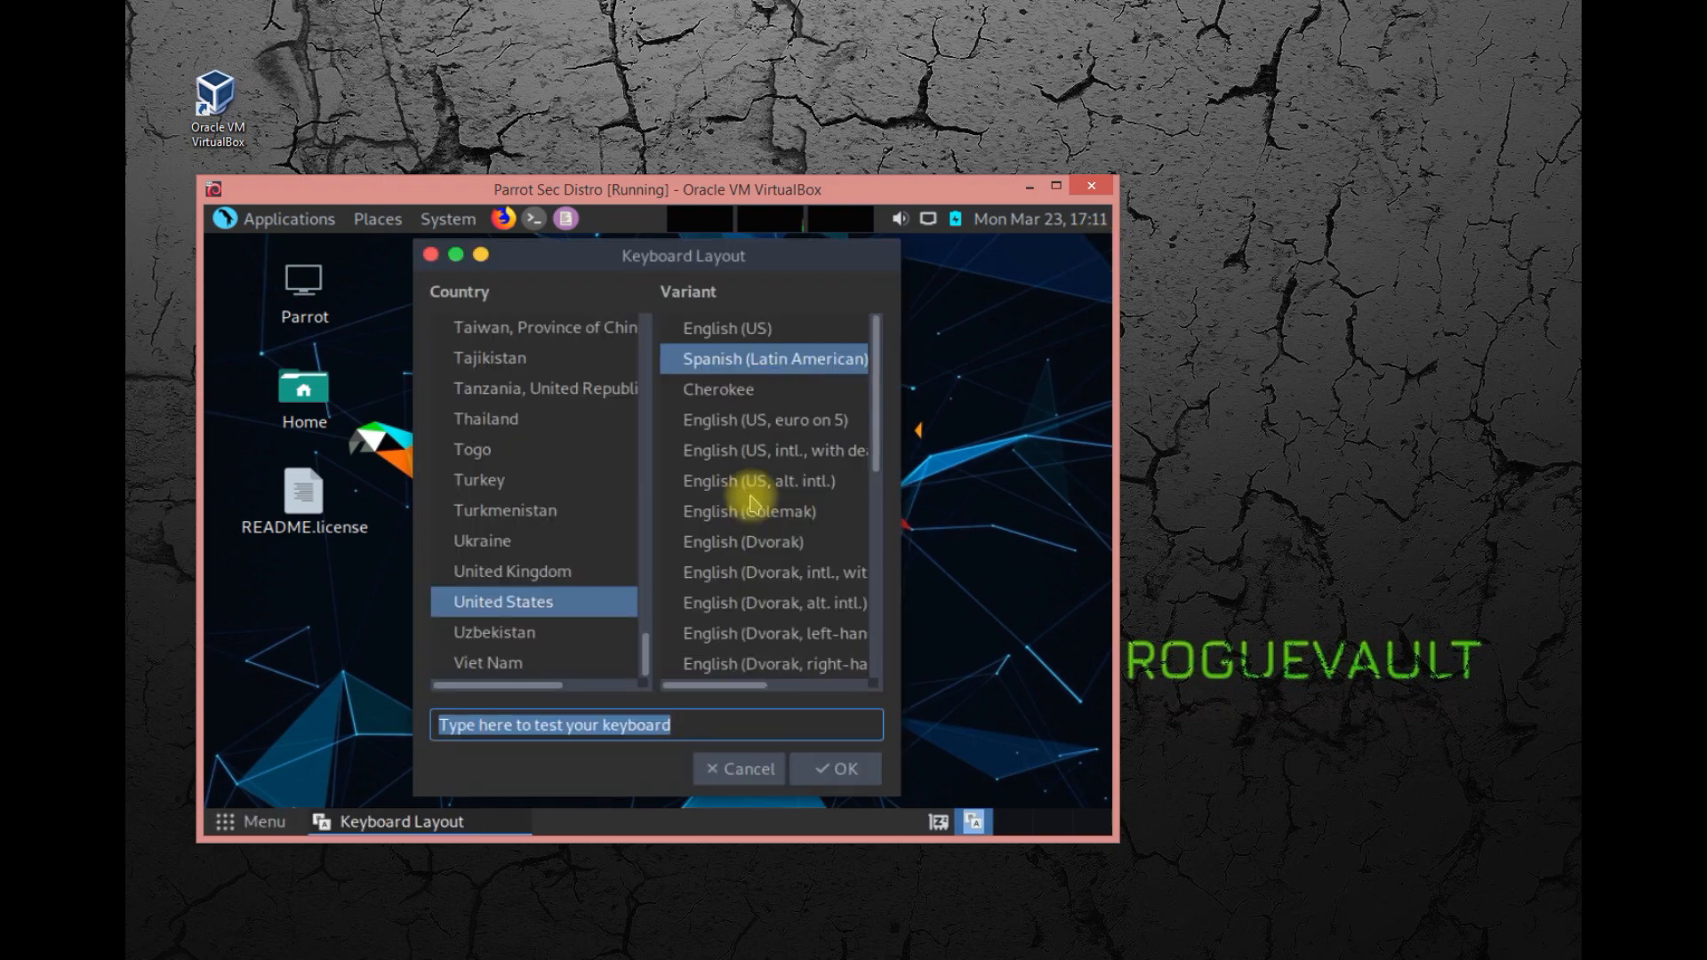
# Set the keyboard layout to the English (US) variant for United States.
pyautogui.click(764, 330)
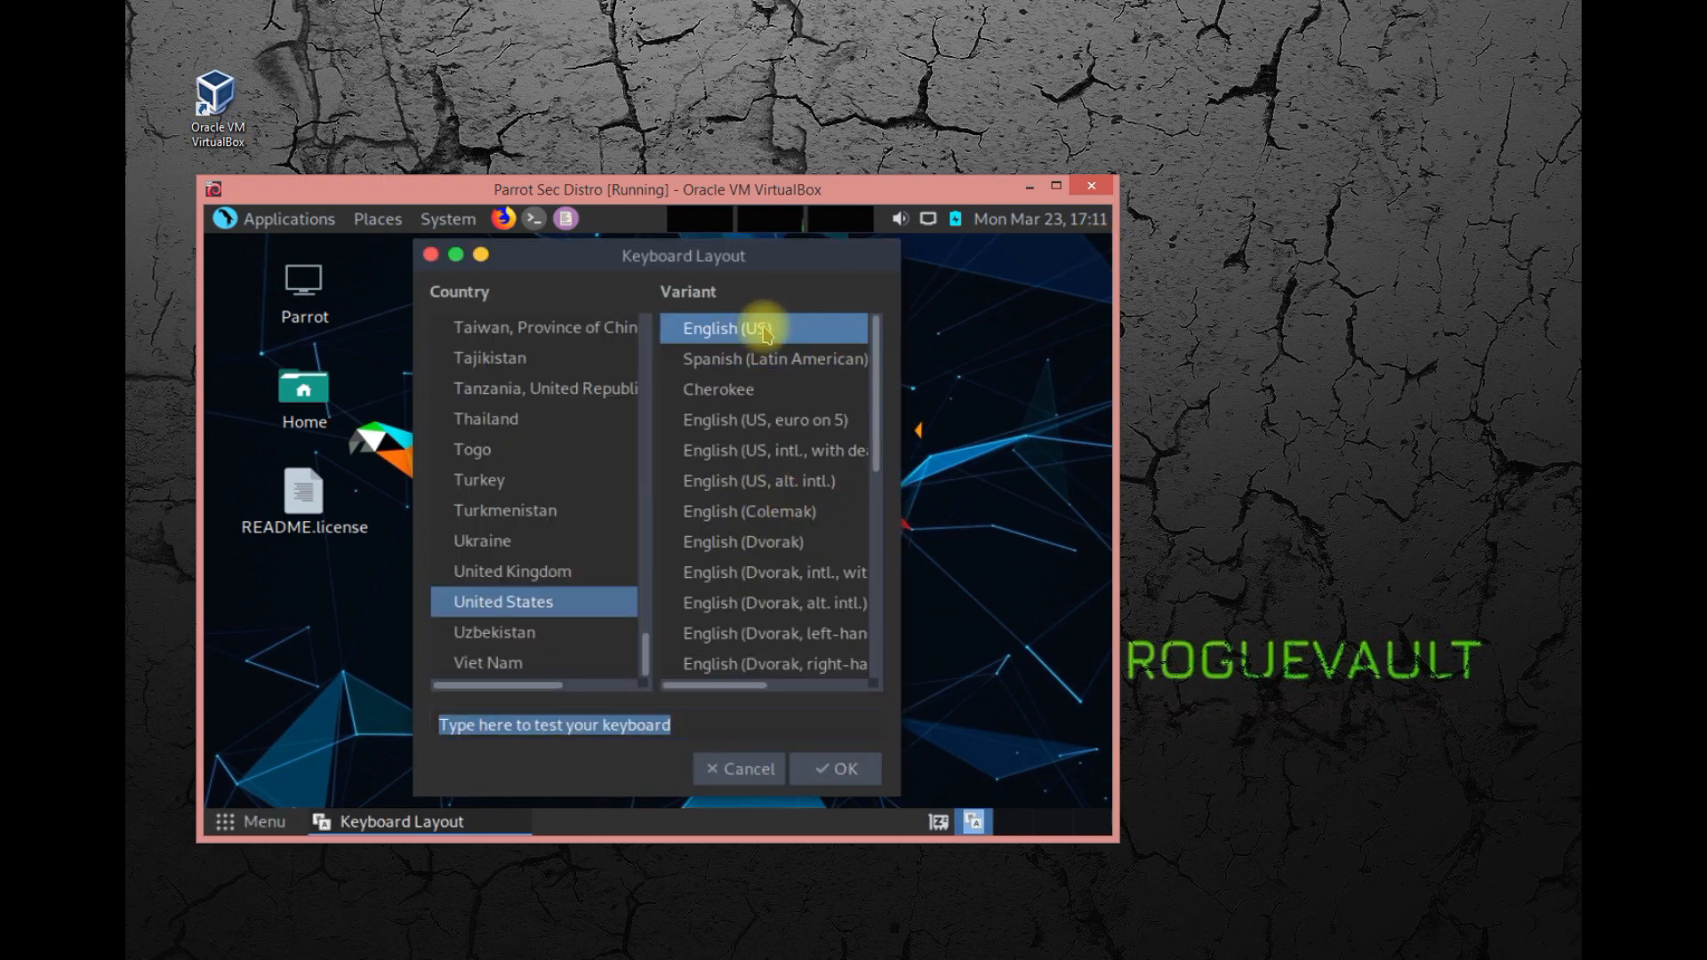
pyautogui.click(838, 771)
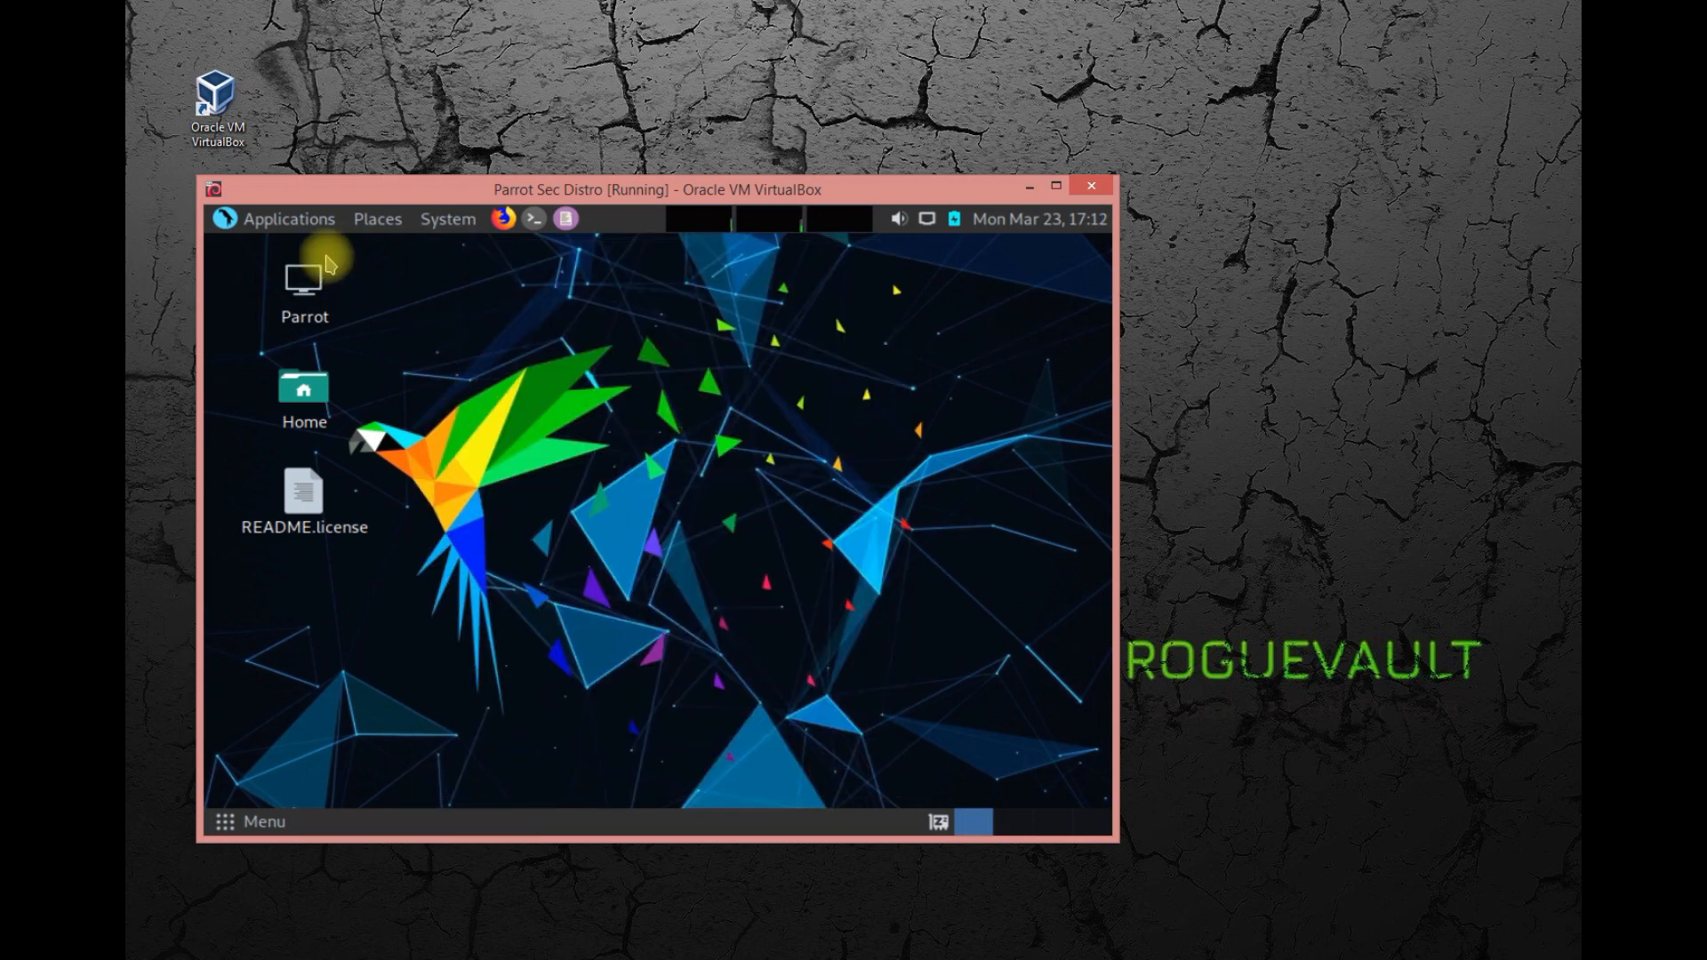
# Examine the installed application categories, including Anon Surf, the Pentesting tool groups, Programming and Cryptography.
pyautogui.click(234, 226)
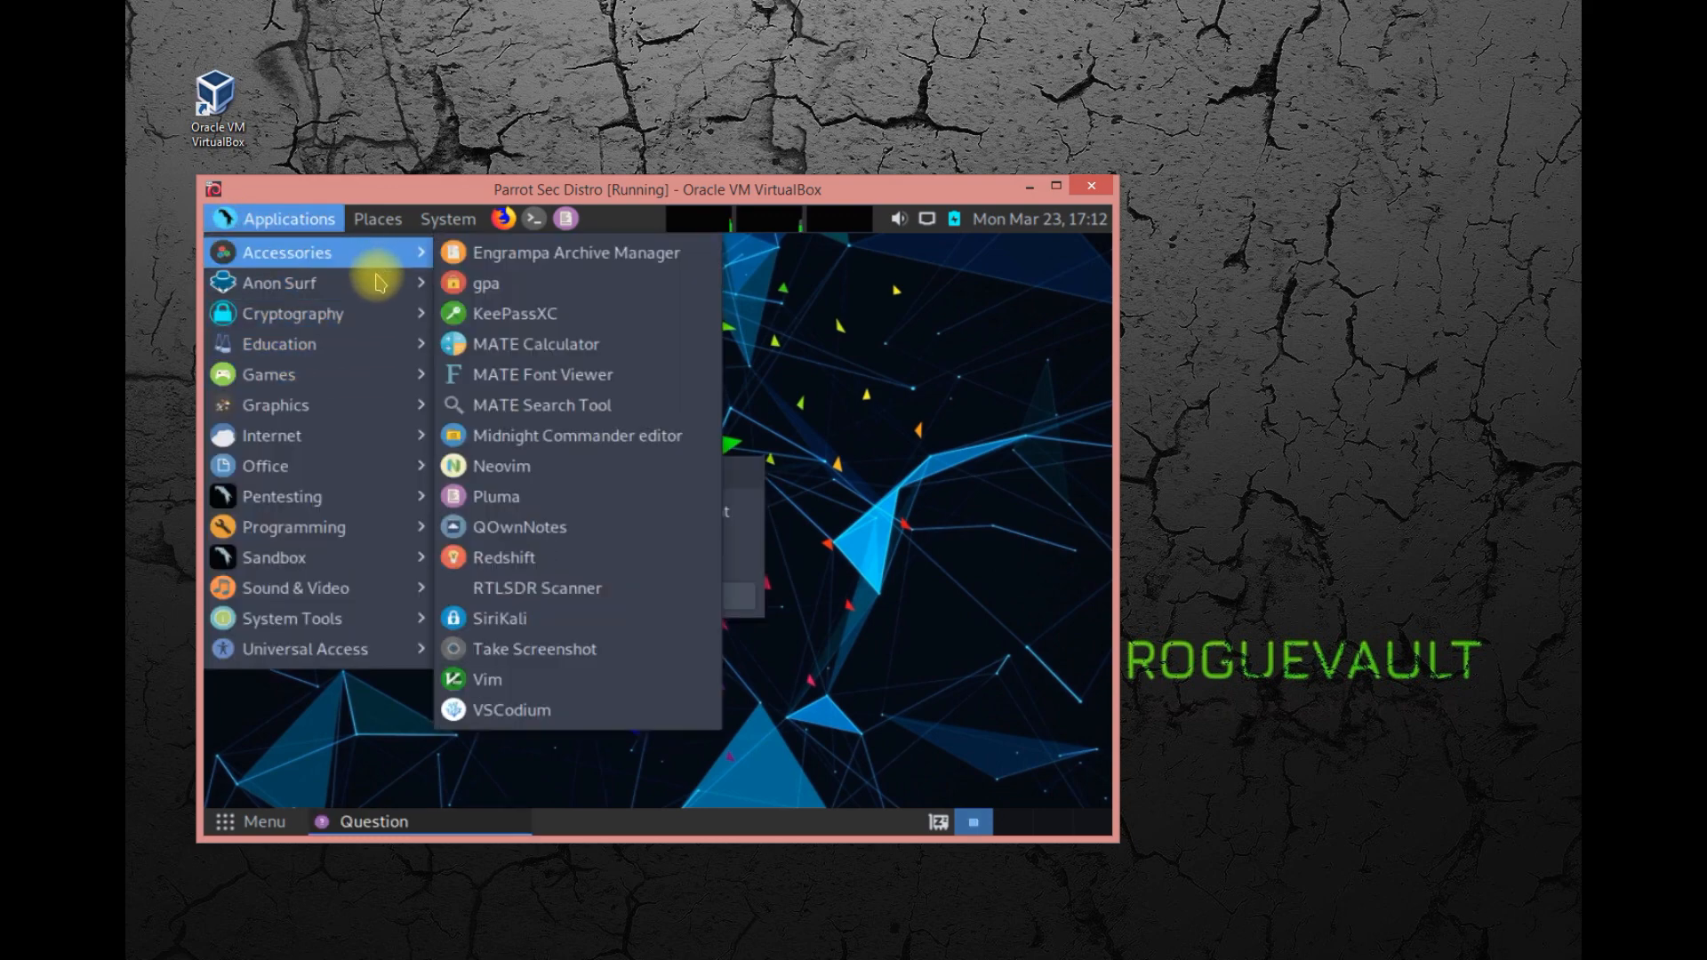
pyautogui.moveTo(381, 284)
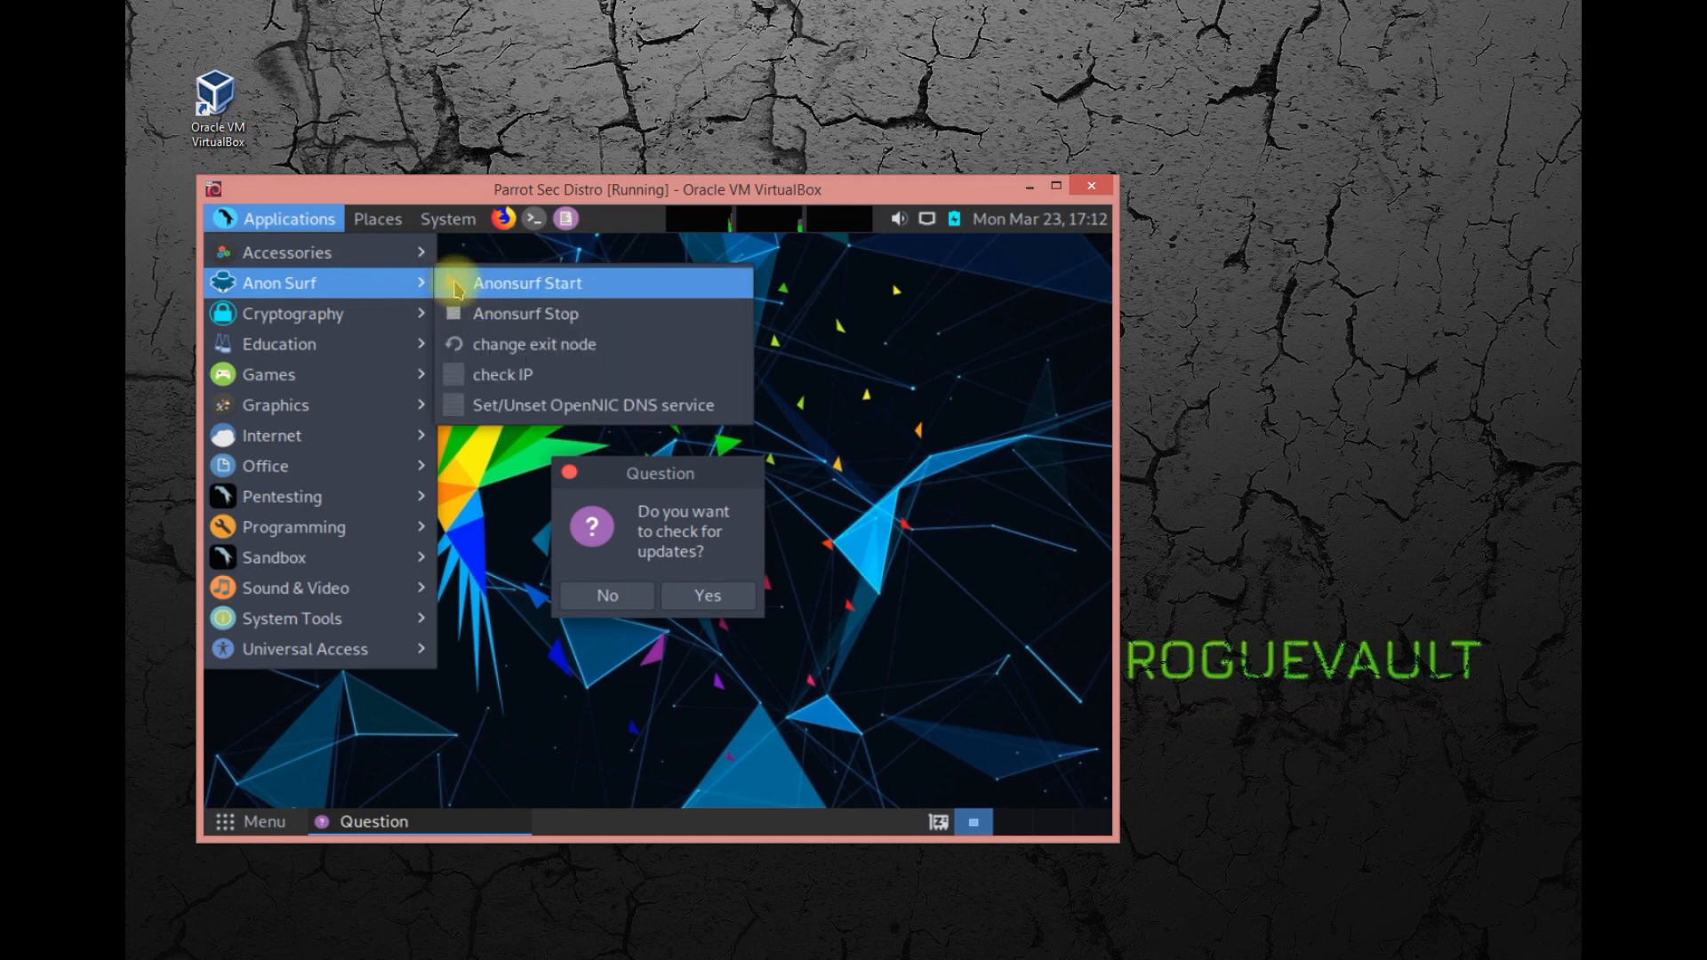
pyautogui.moveTo(355, 322)
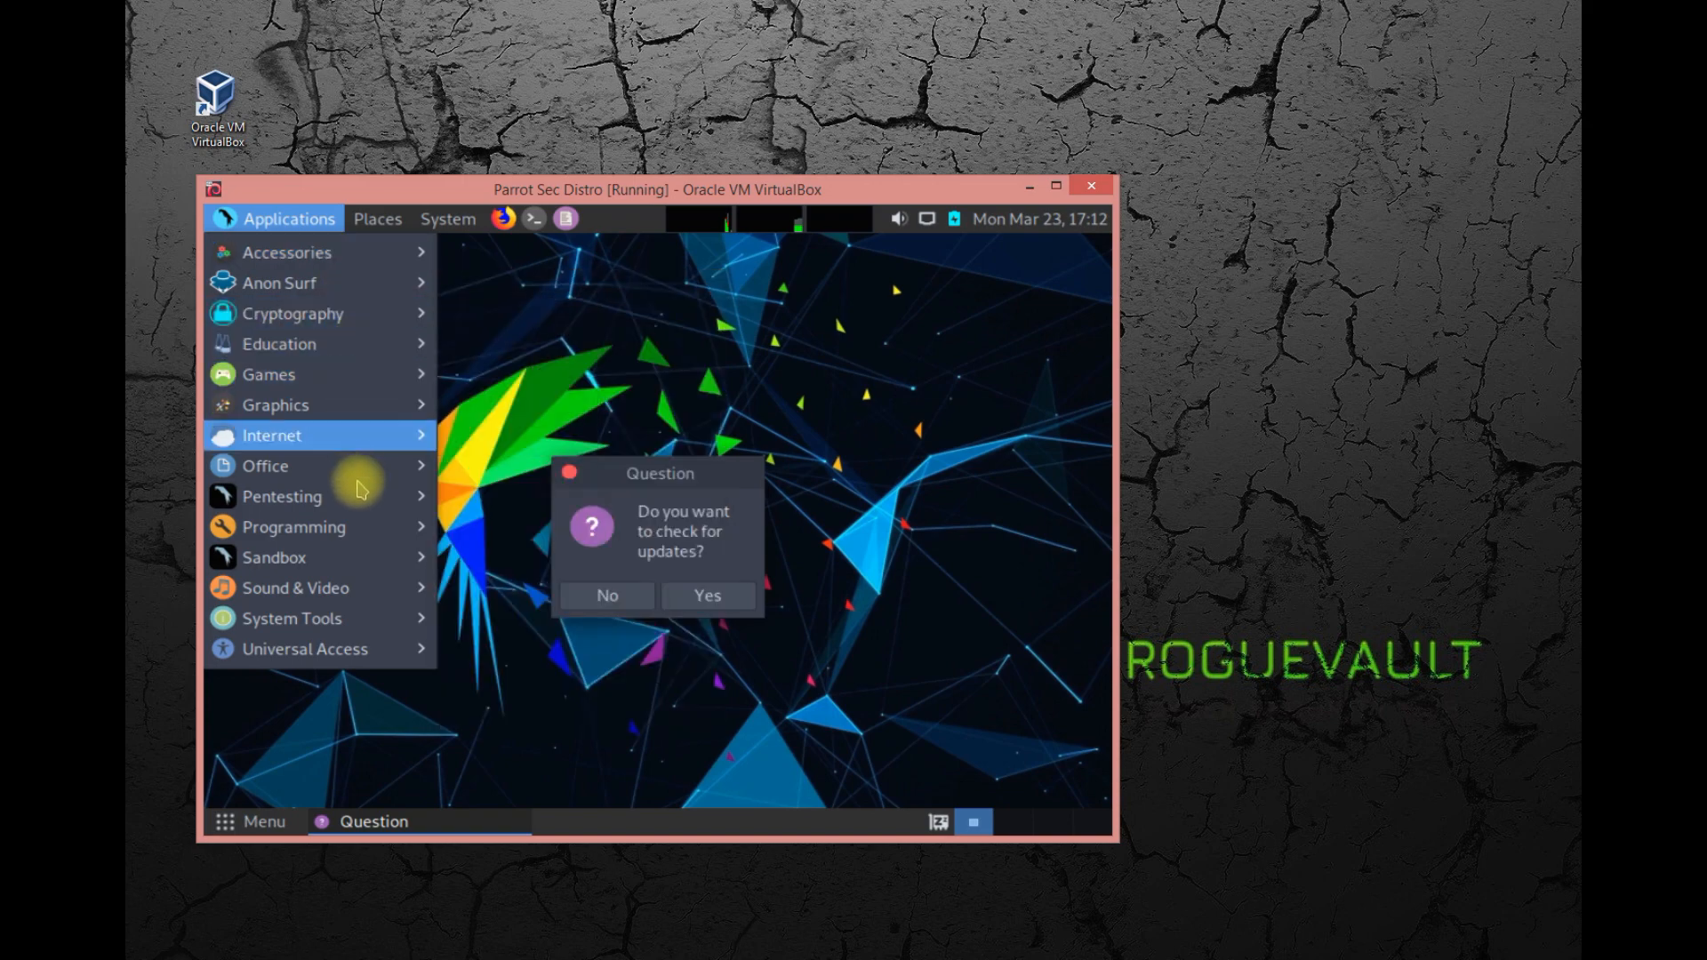
pyautogui.moveTo(359, 501)
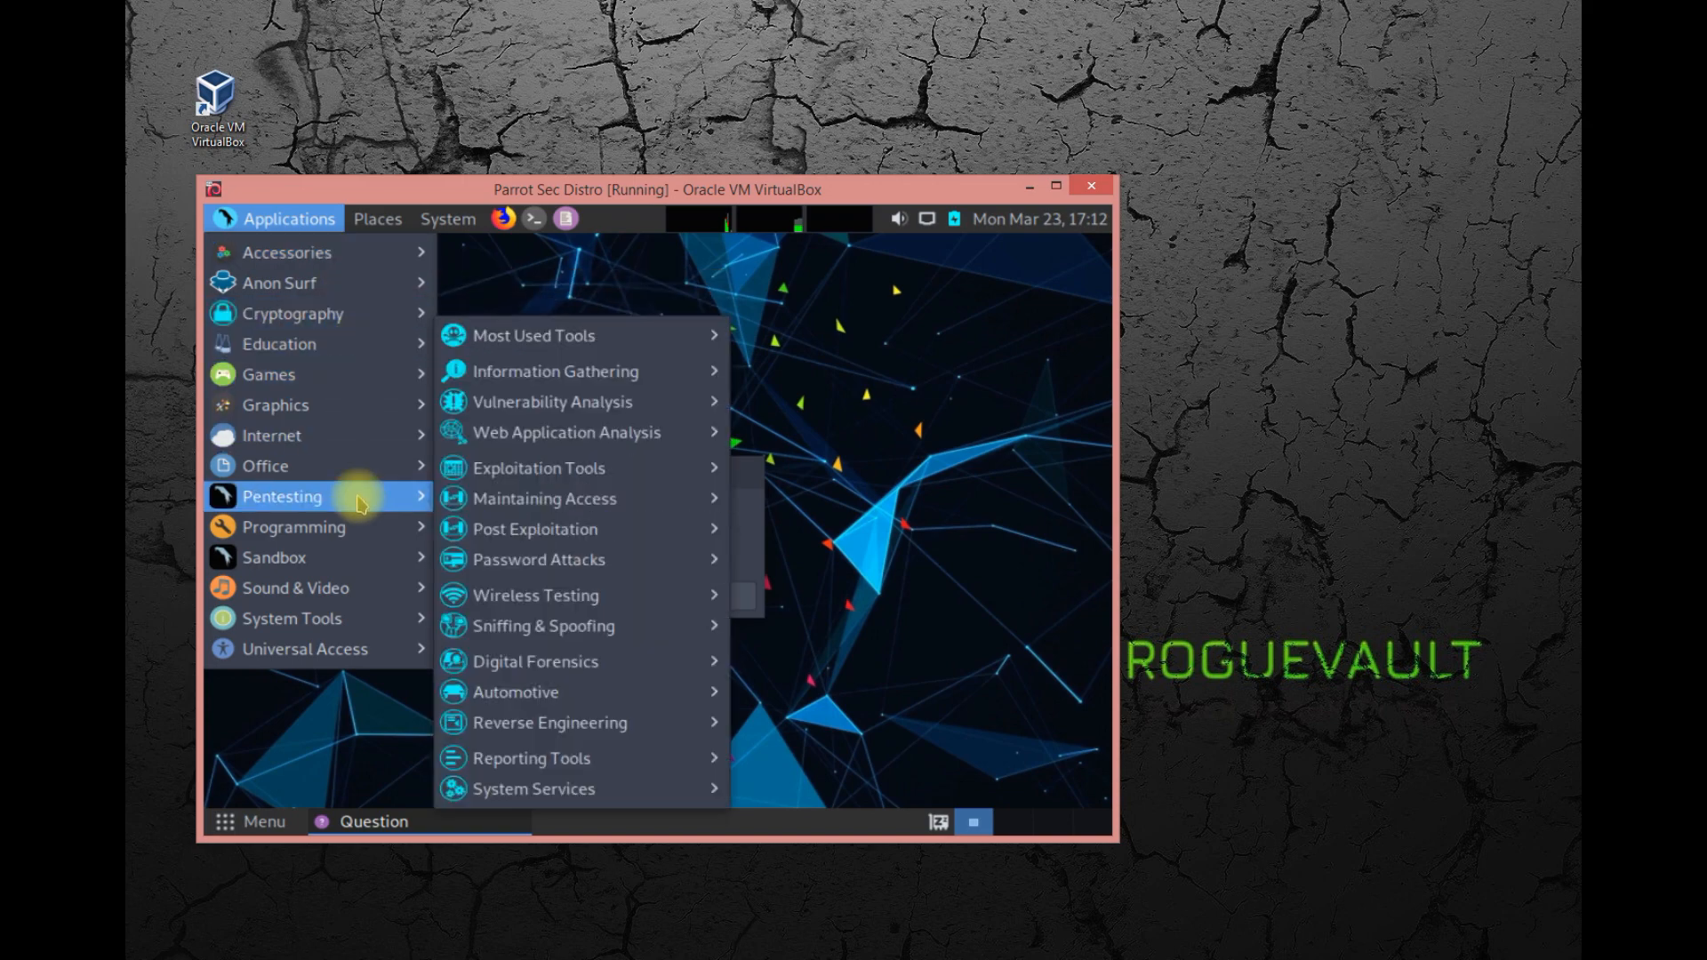
pyautogui.moveTo(646, 334)
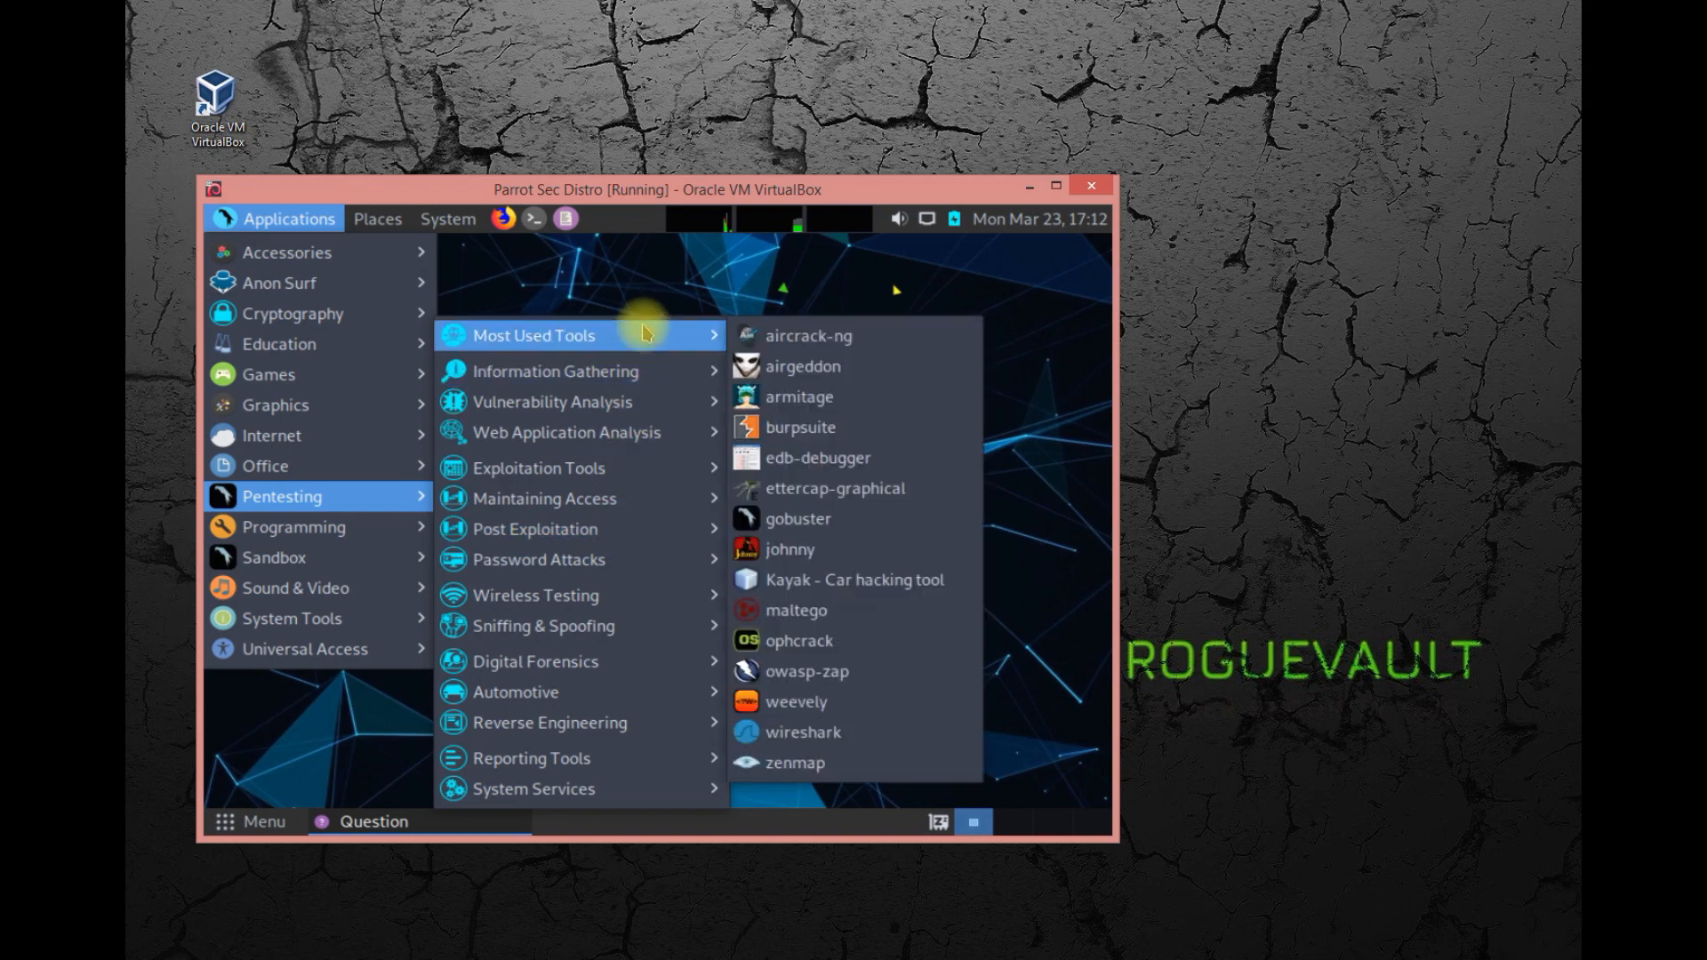
pyautogui.moveTo(641, 373)
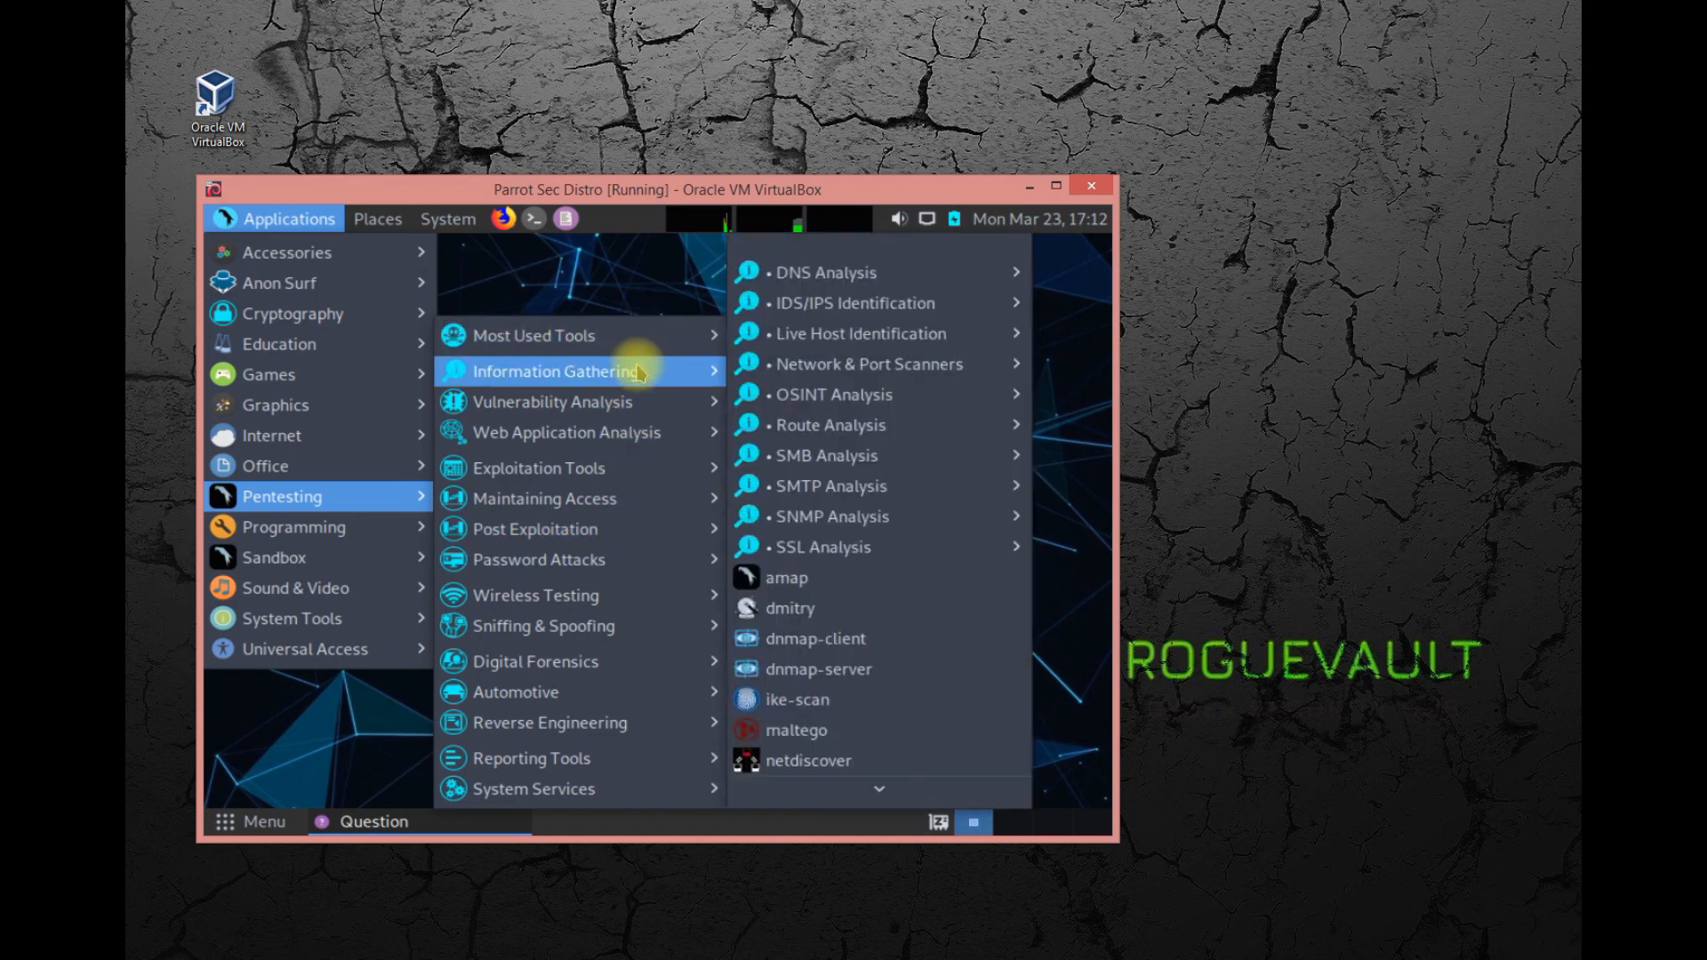
pyautogui.moveTo(629, 444)
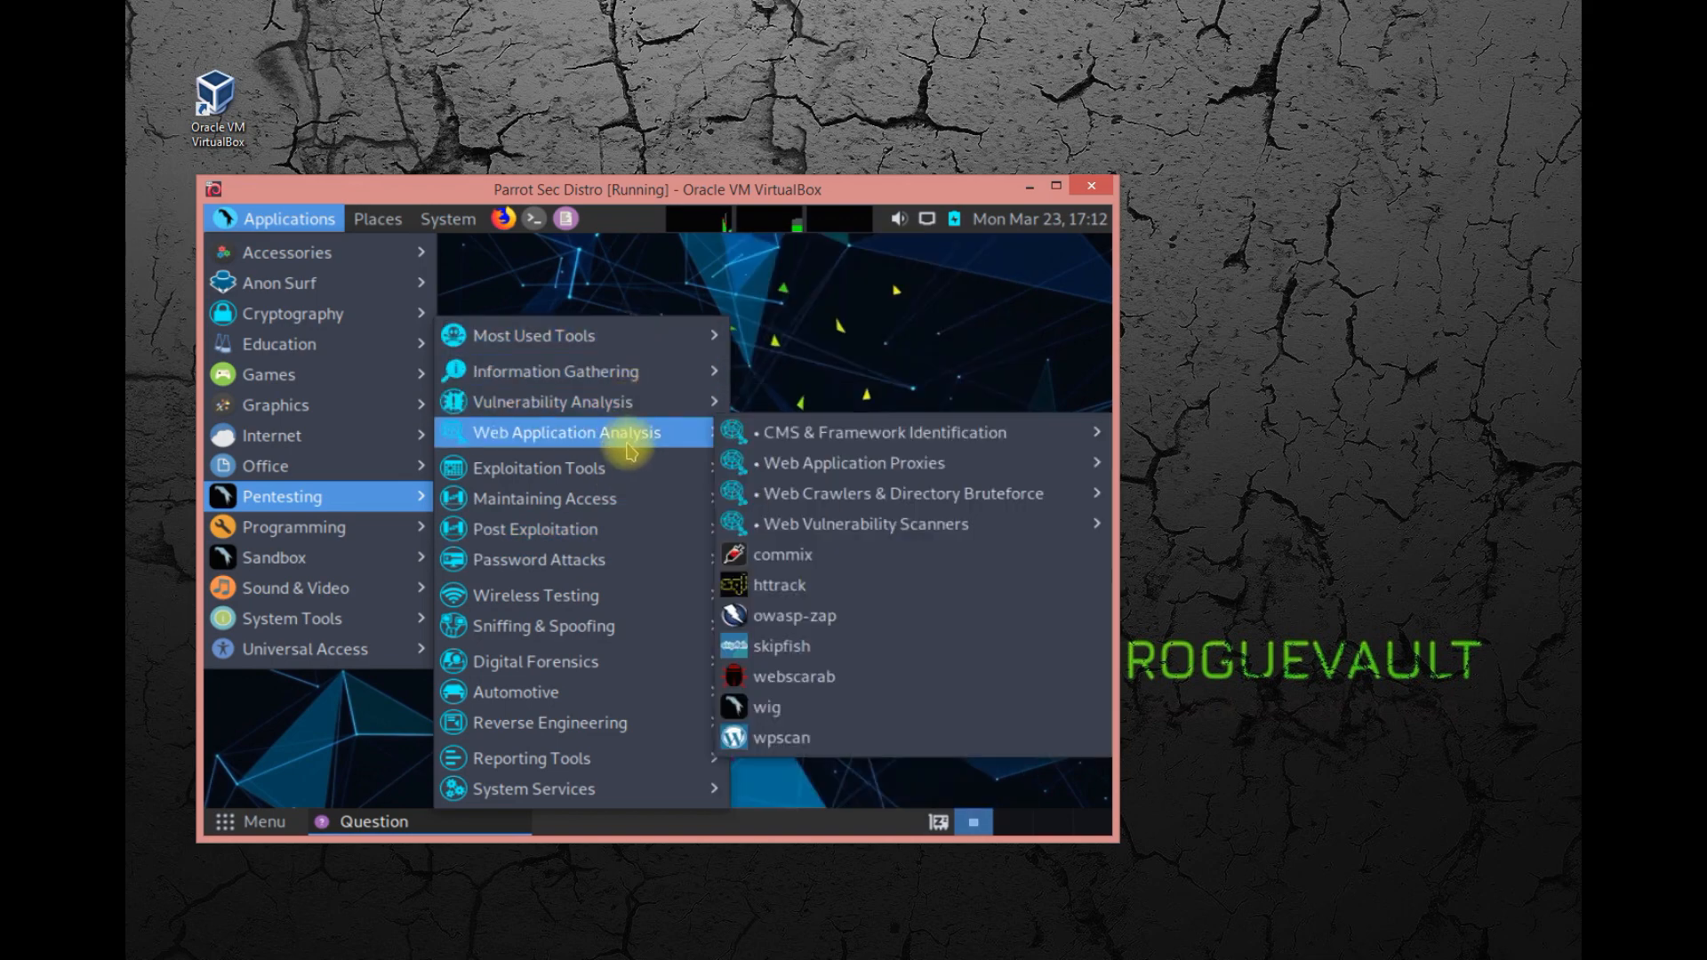
pyautogui.moveTo(625, 477)
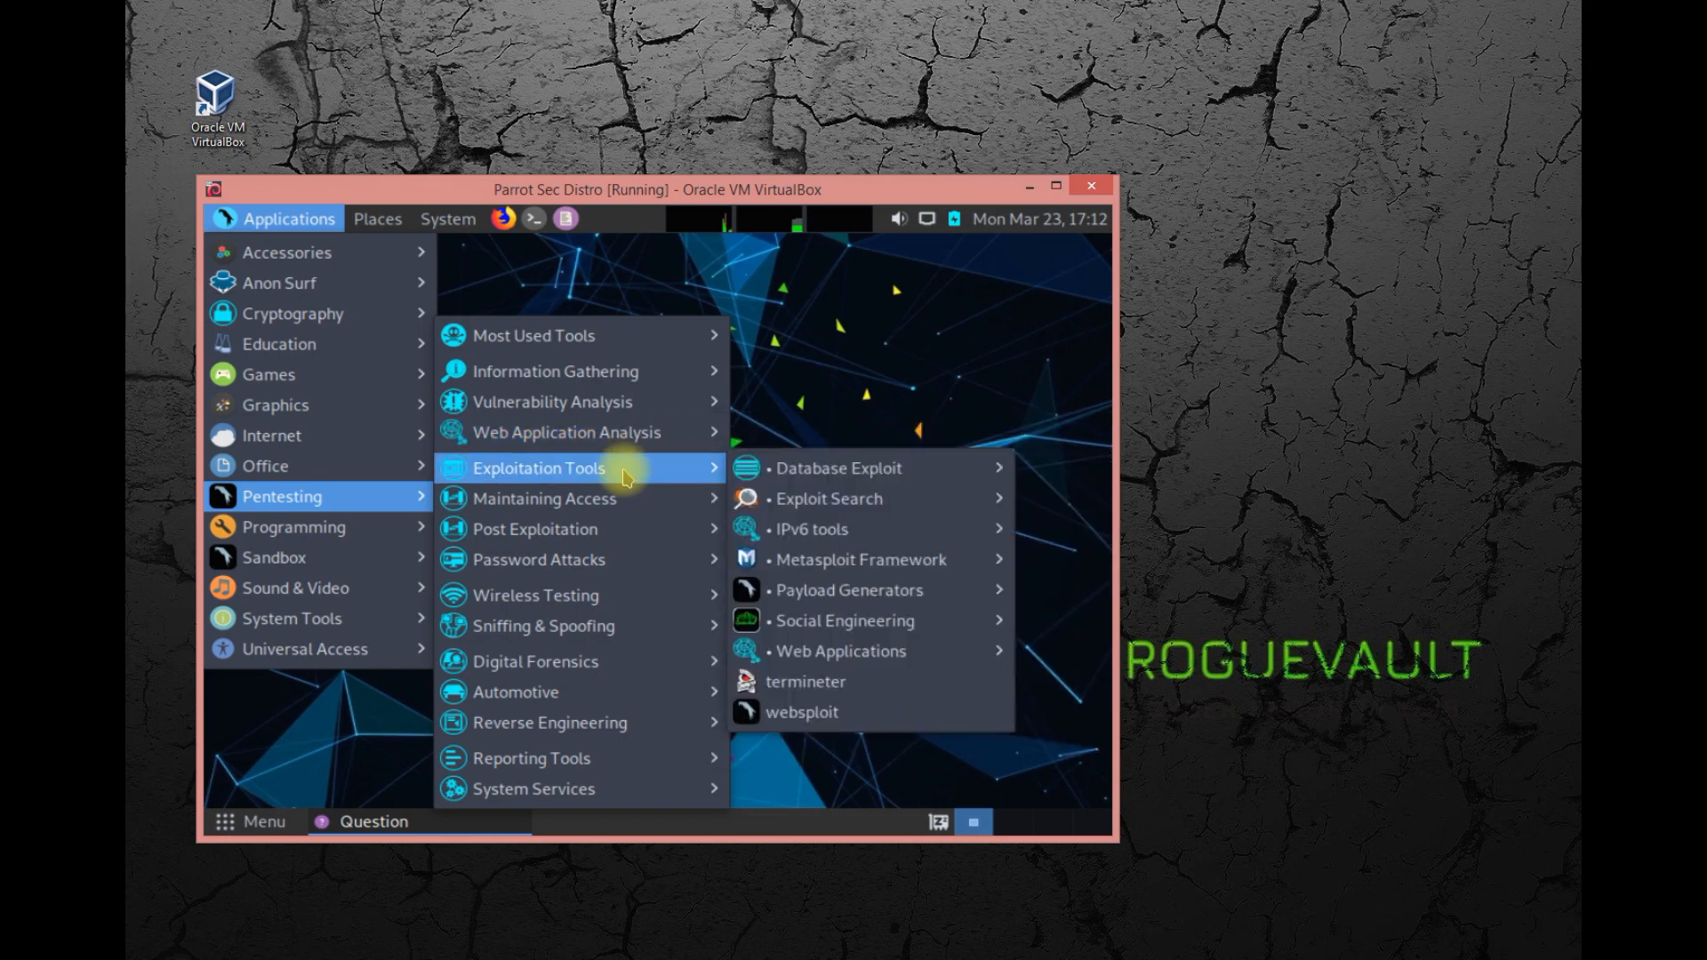
pyautogui.moveTo(373, 533)
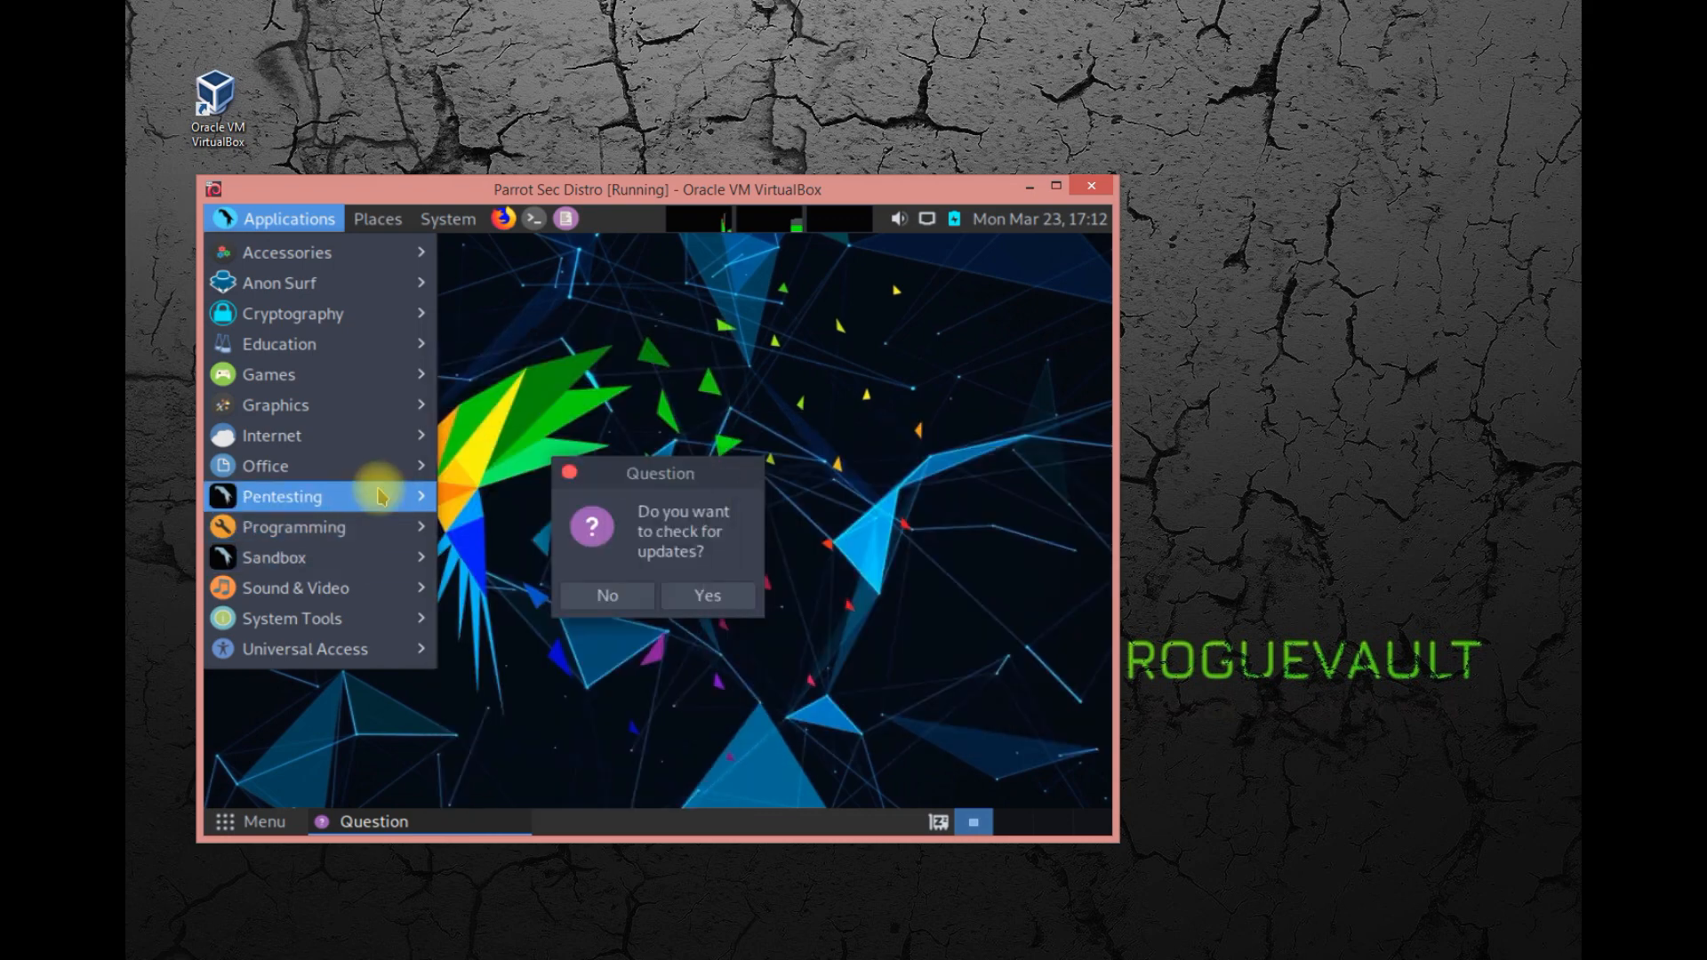
pyautogui.moveTo(392, 466)
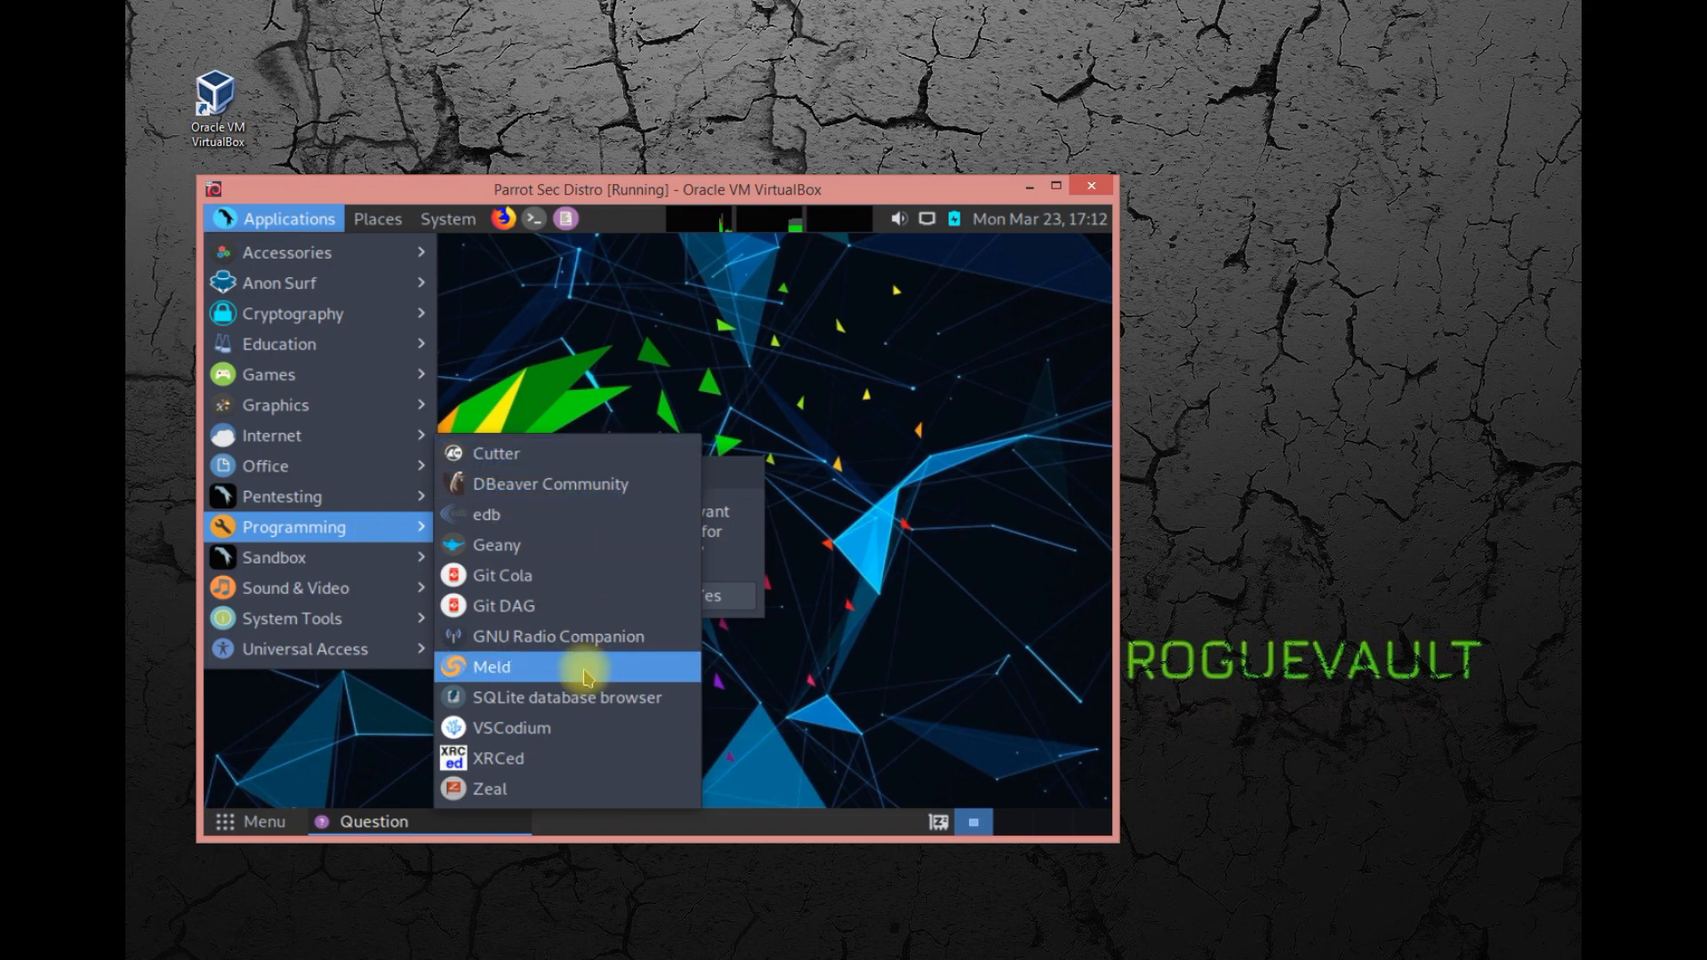
pyautogui.moveTo(374, 569)
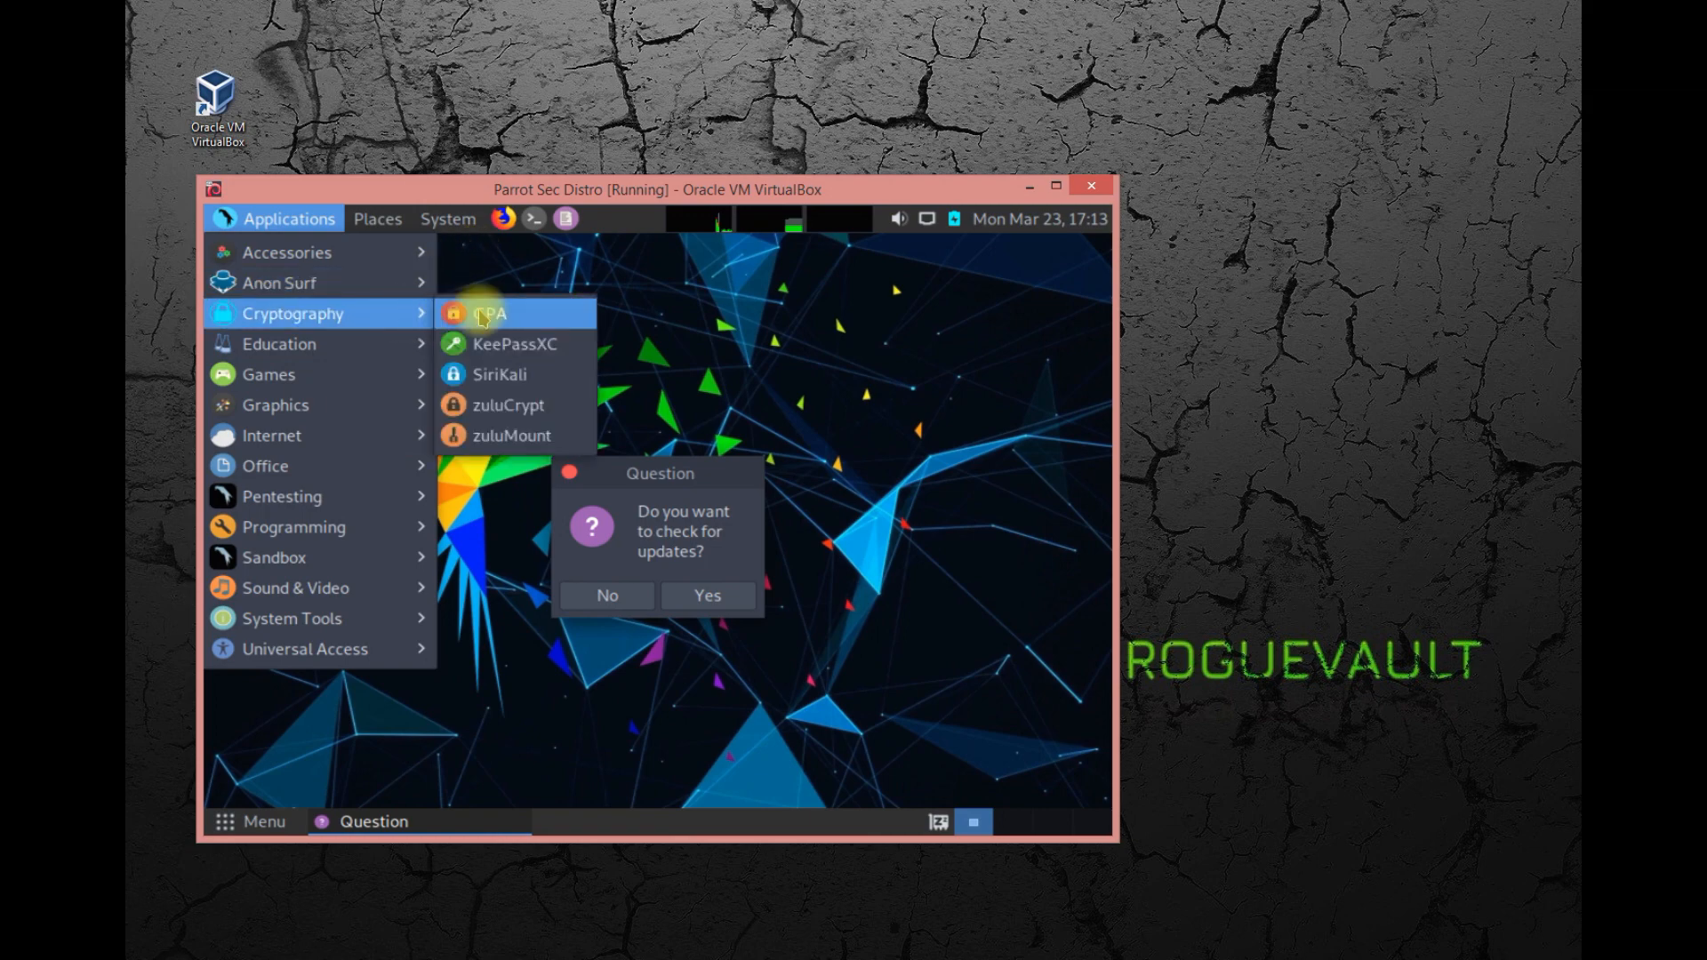
pyautogui.click(770, 411)
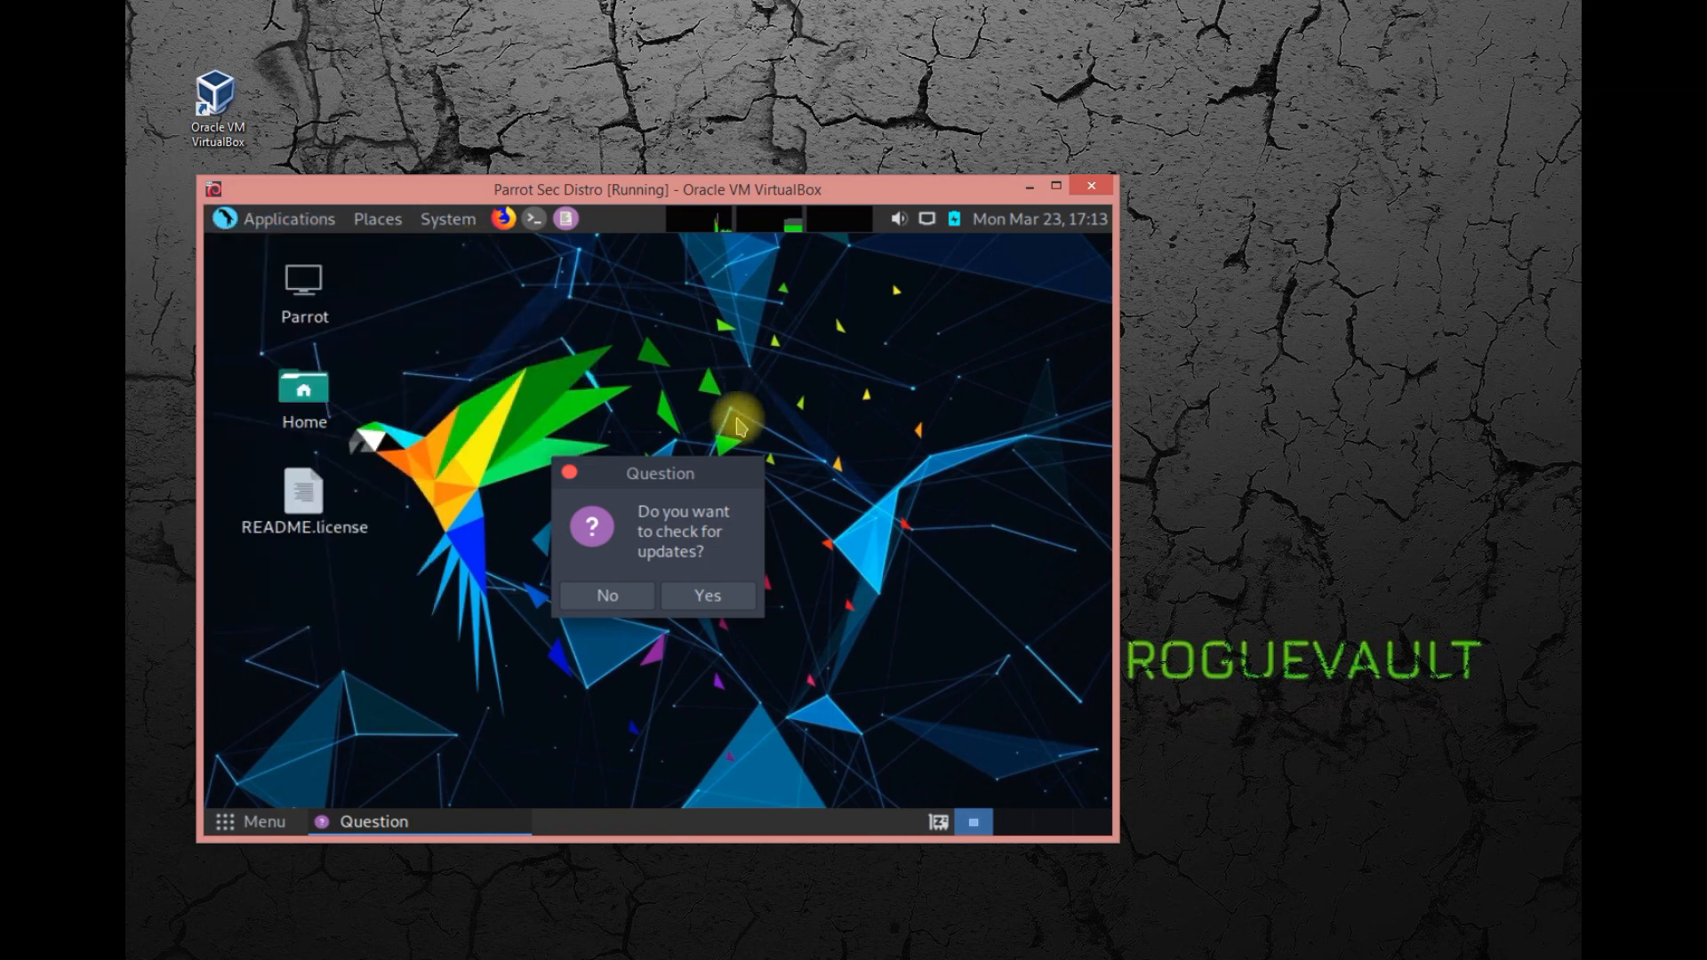
# Check for system updates, authorize with the administrative password, and accept upgrading the available packages.
pyautogui.click(717, 592)
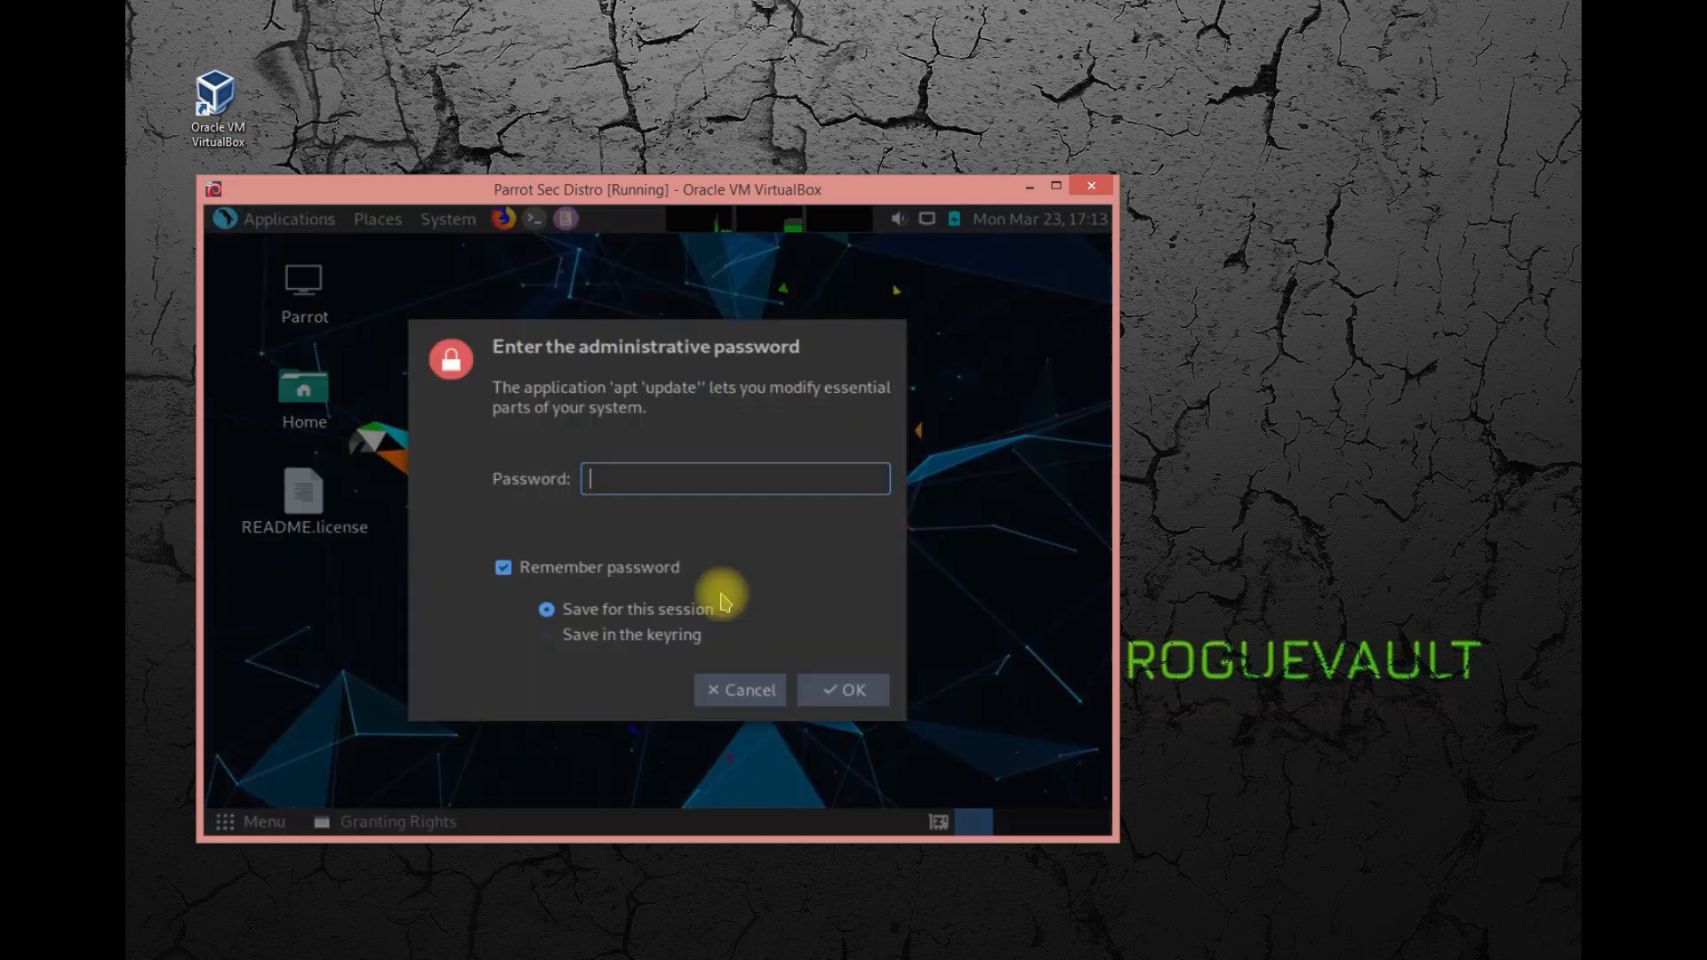
pyautogui.write('toor')
pyautogui.press('Return')
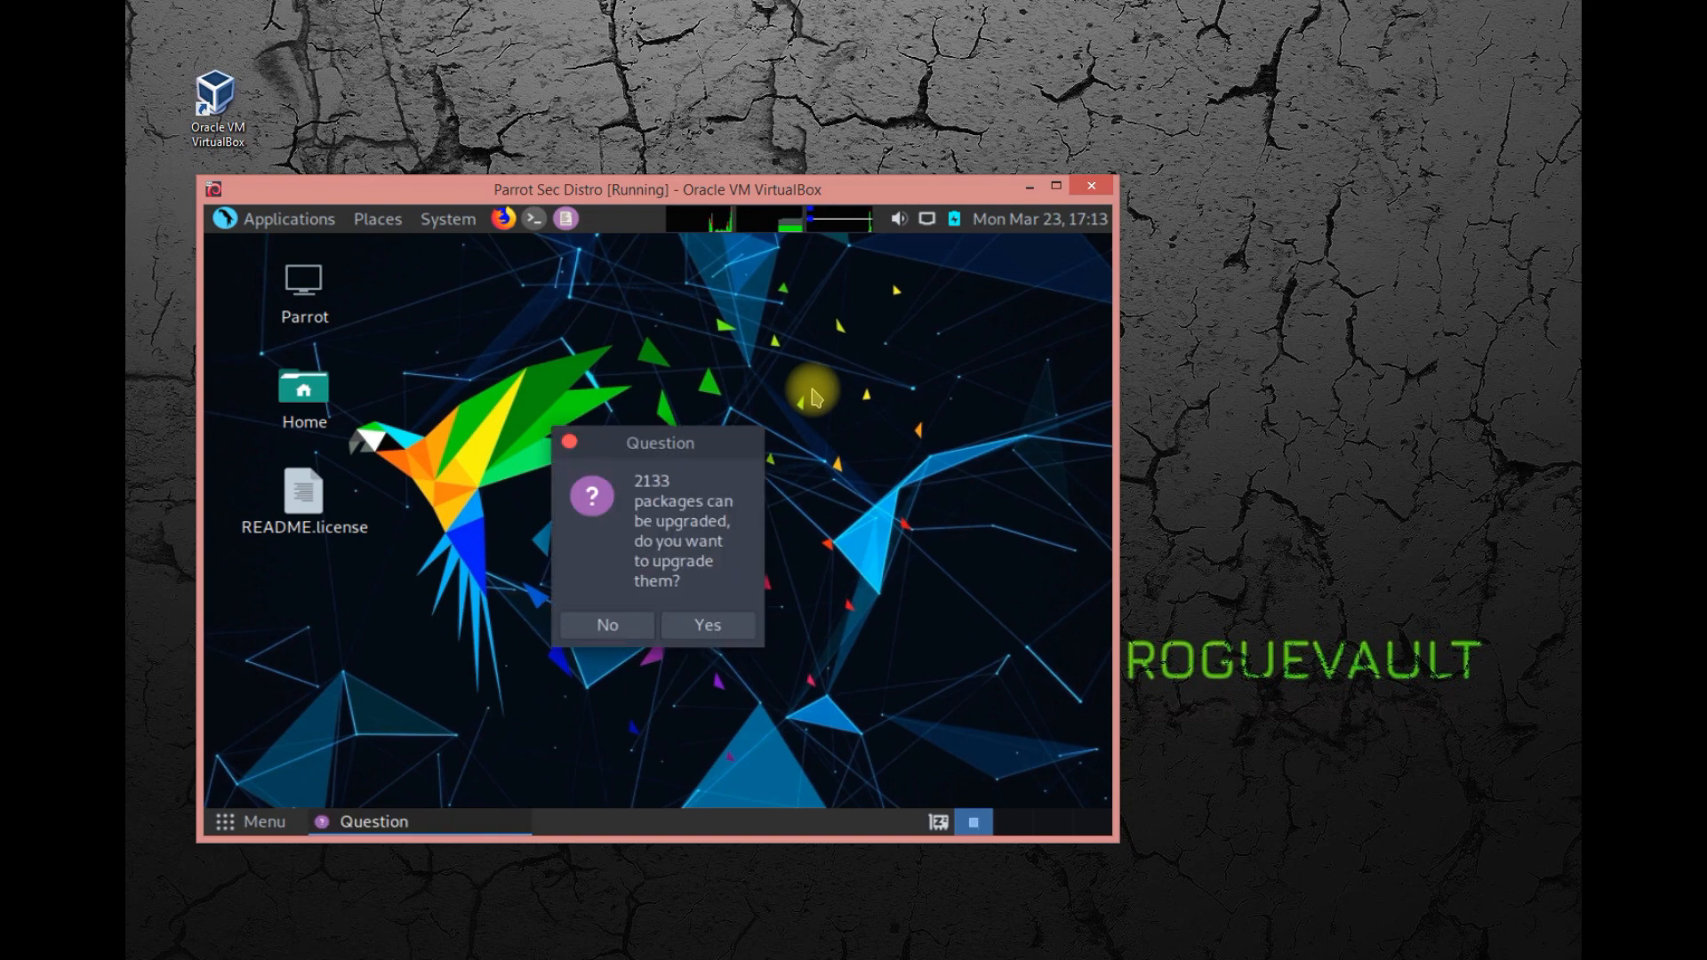
pyautogui.click(669, 628)
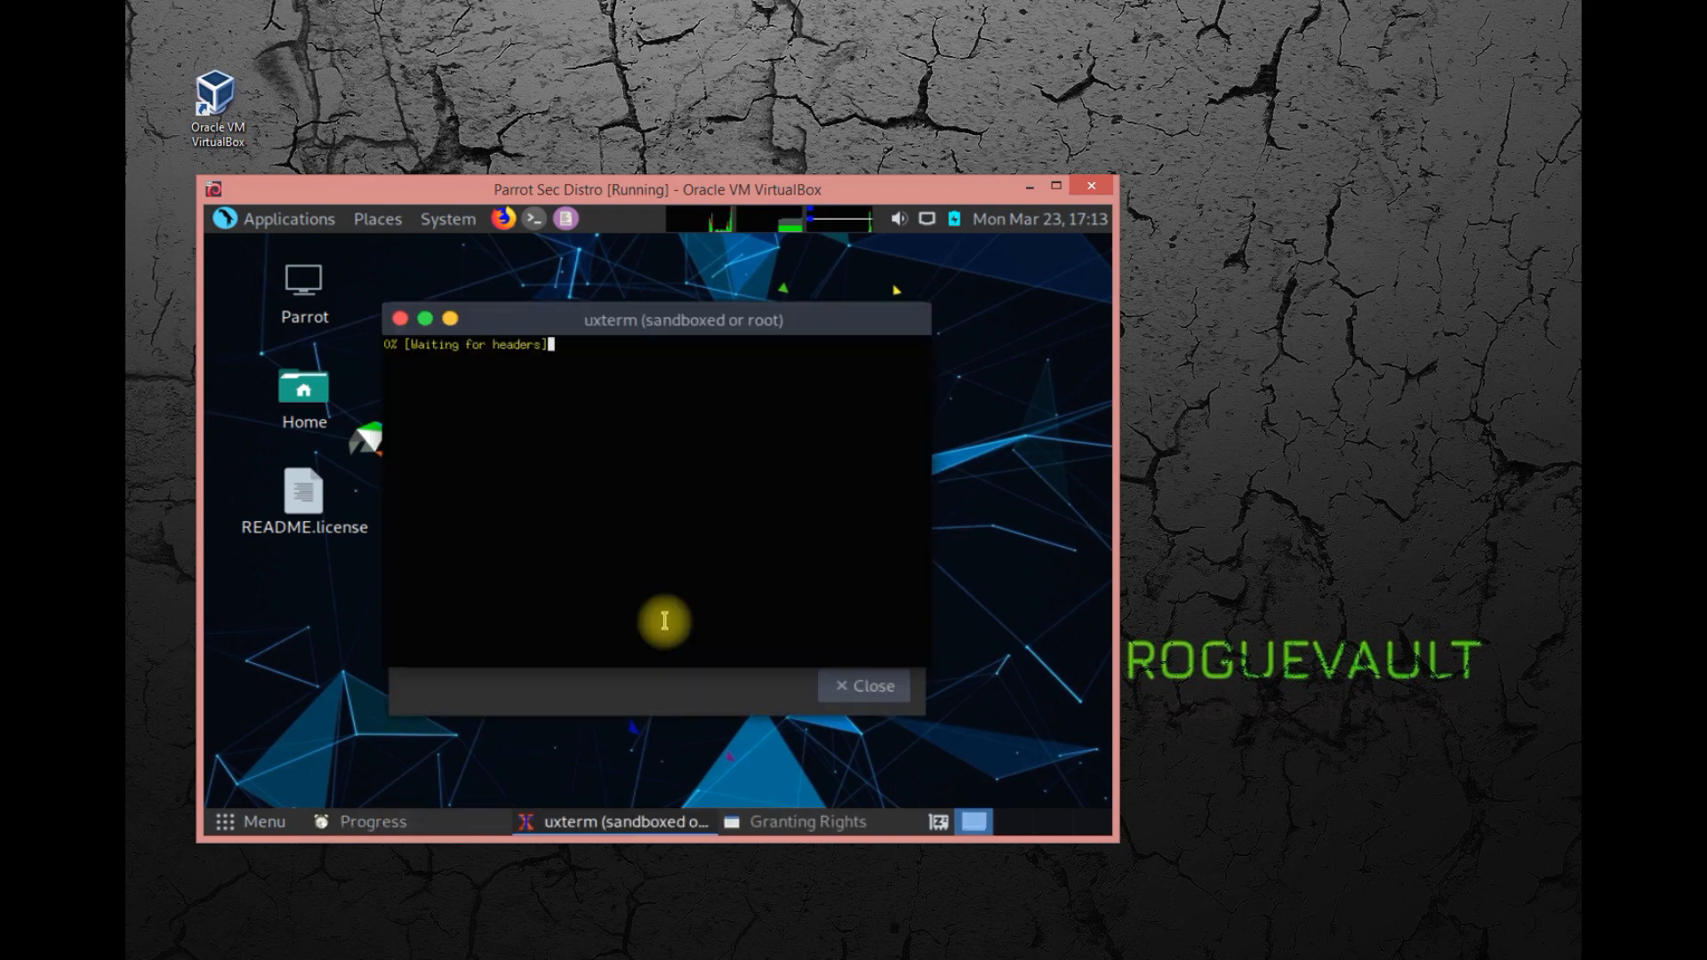